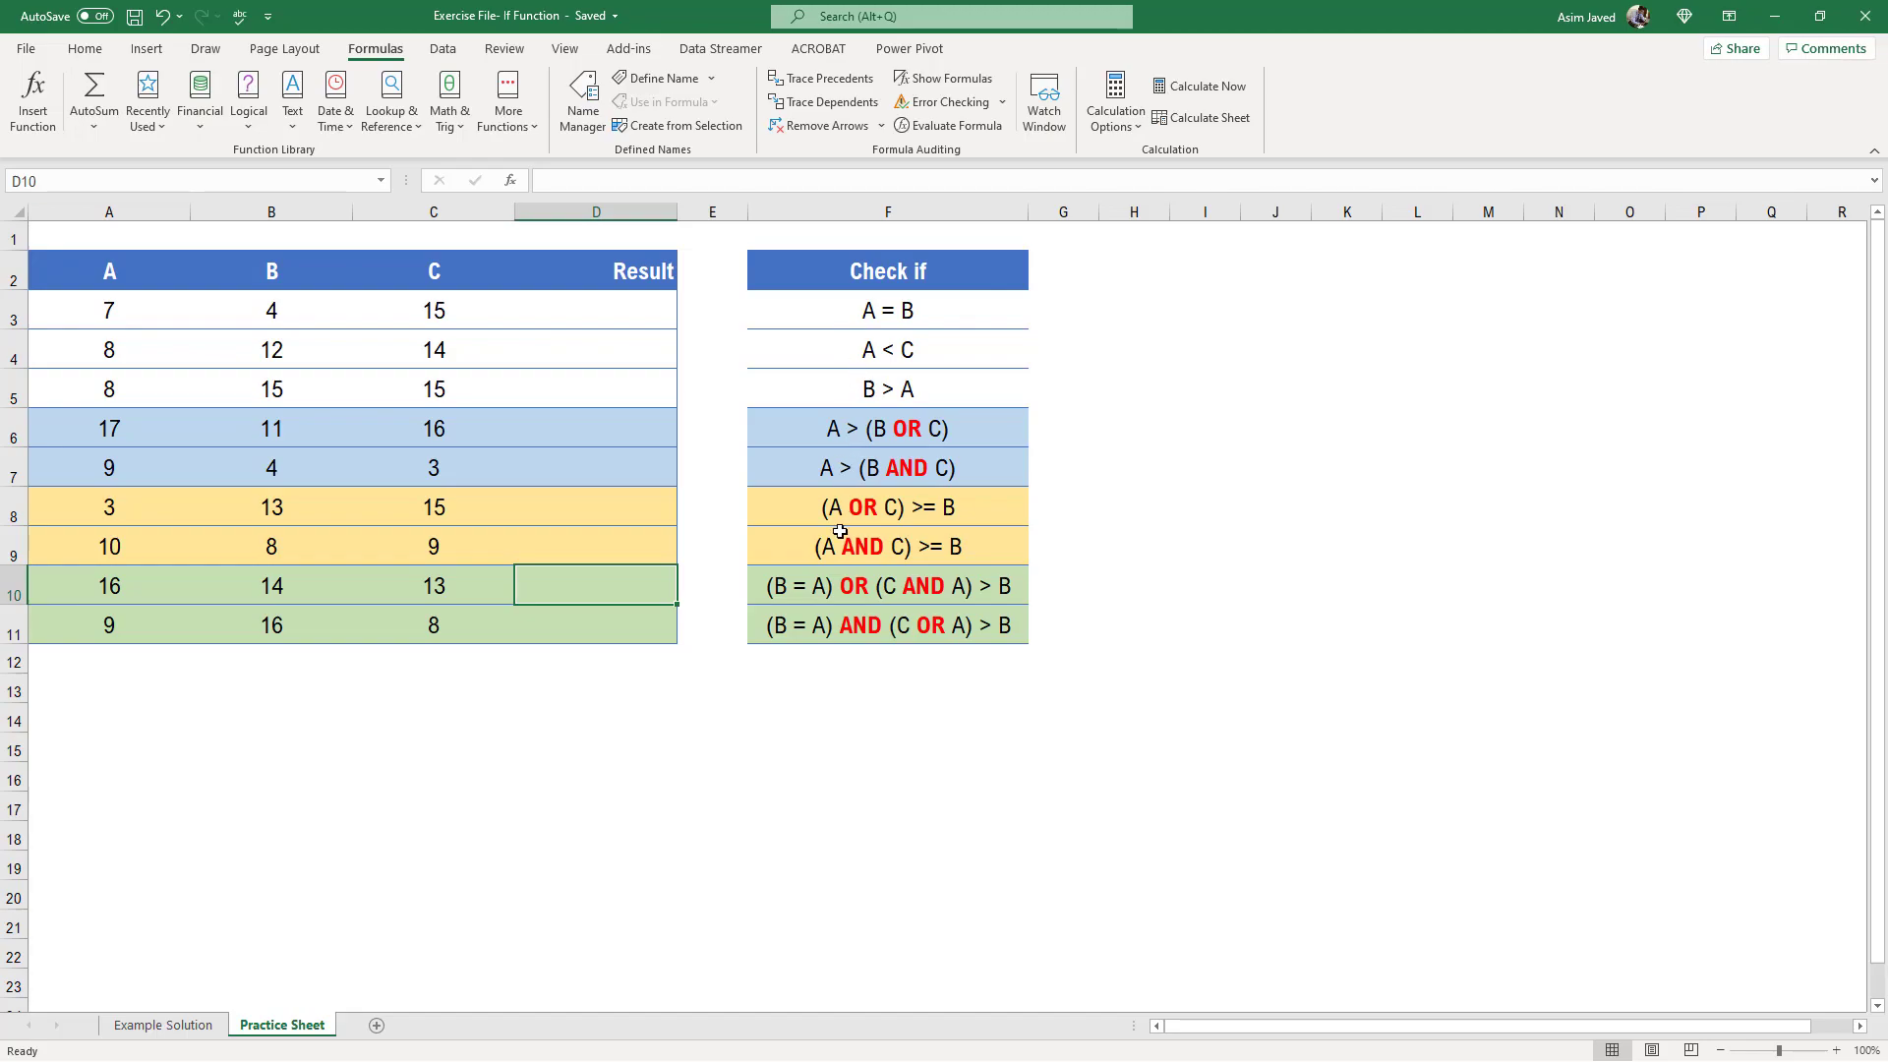
Switch between the Practice Sheet and Example Solution sheets, ending on Example Solution
click(181, 1033)
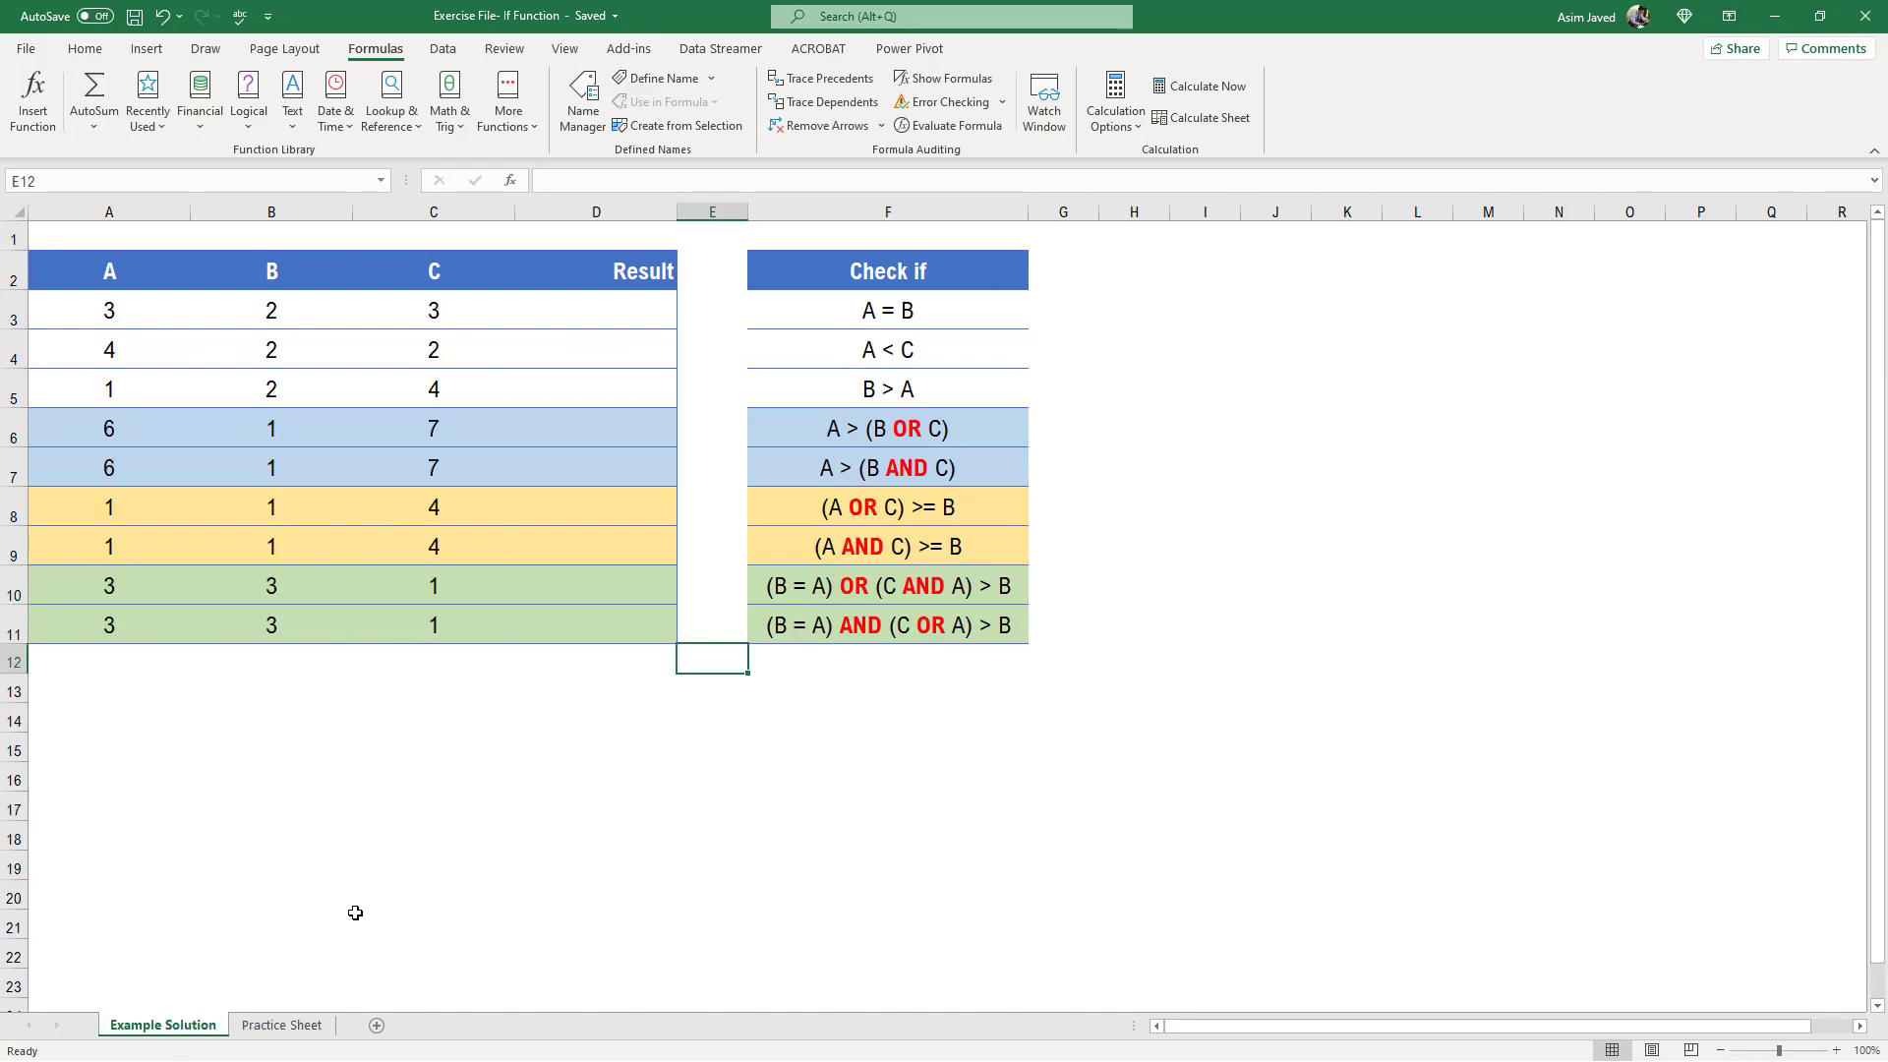
click(301, 1029)
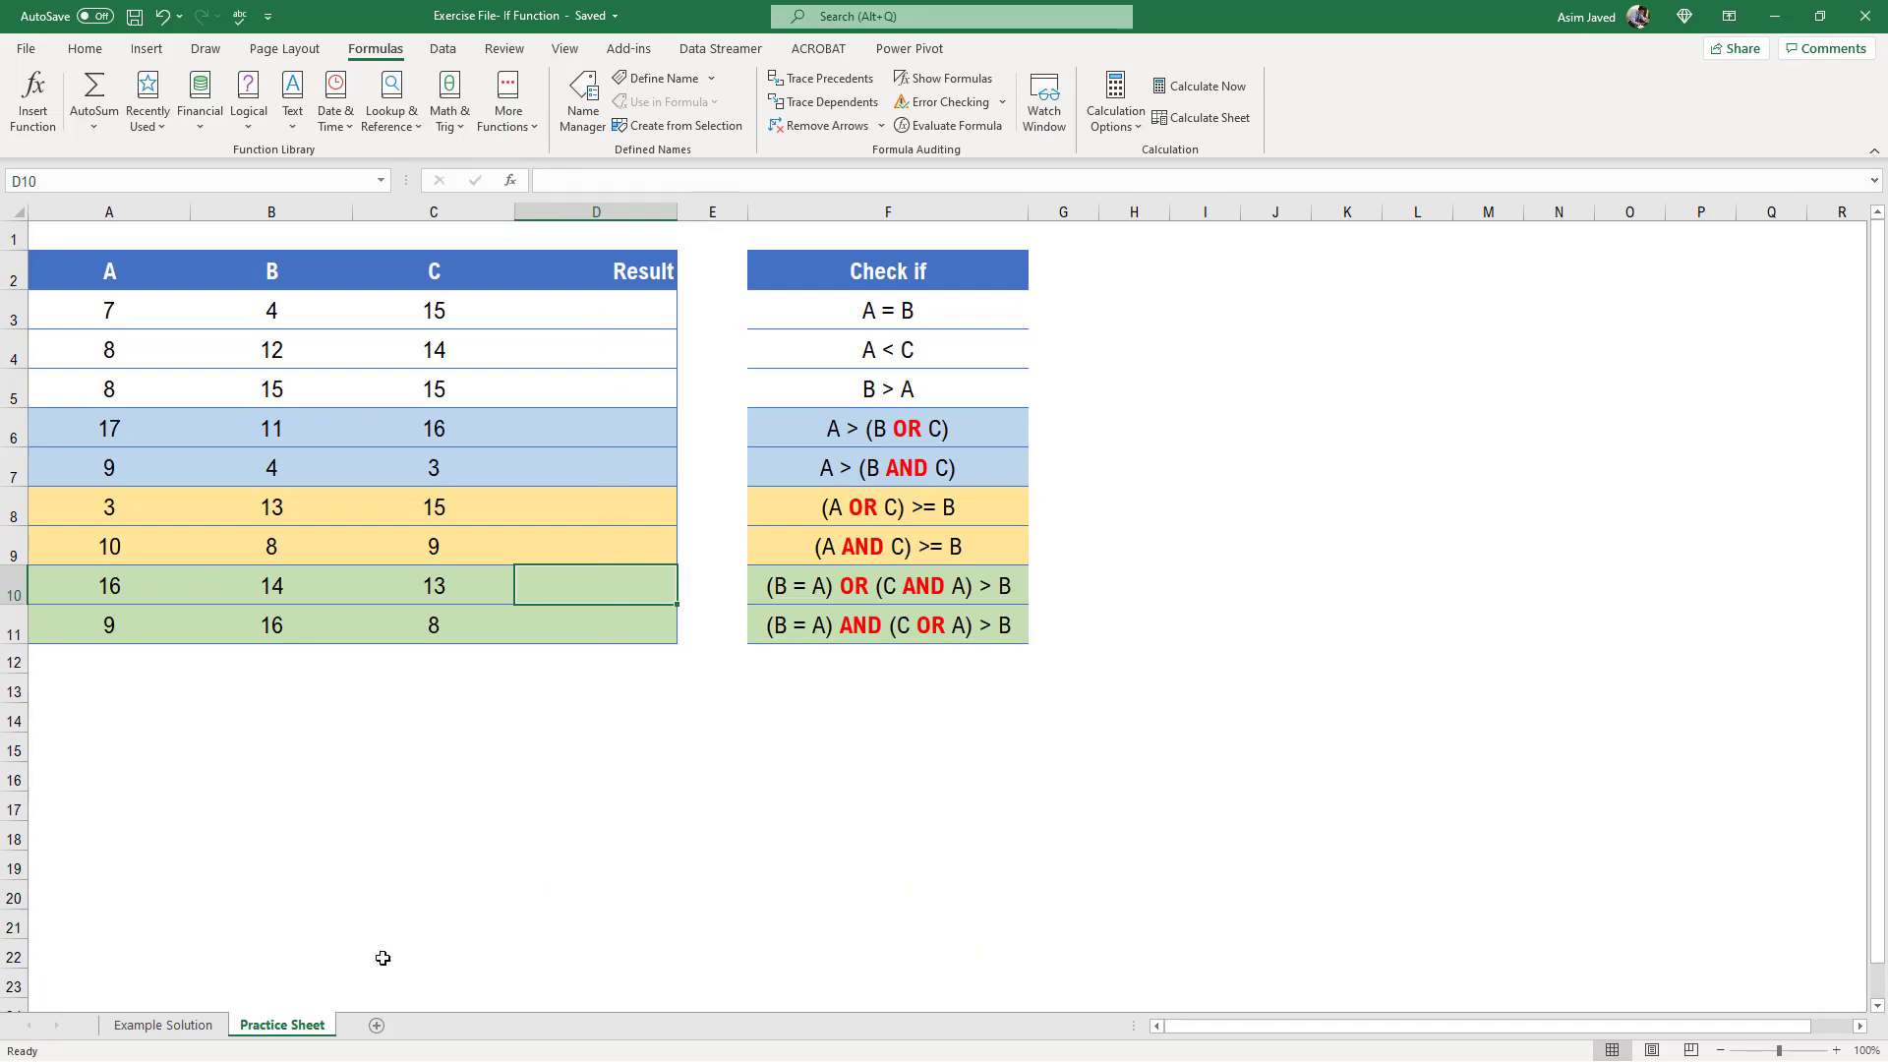
click(191, 1025)
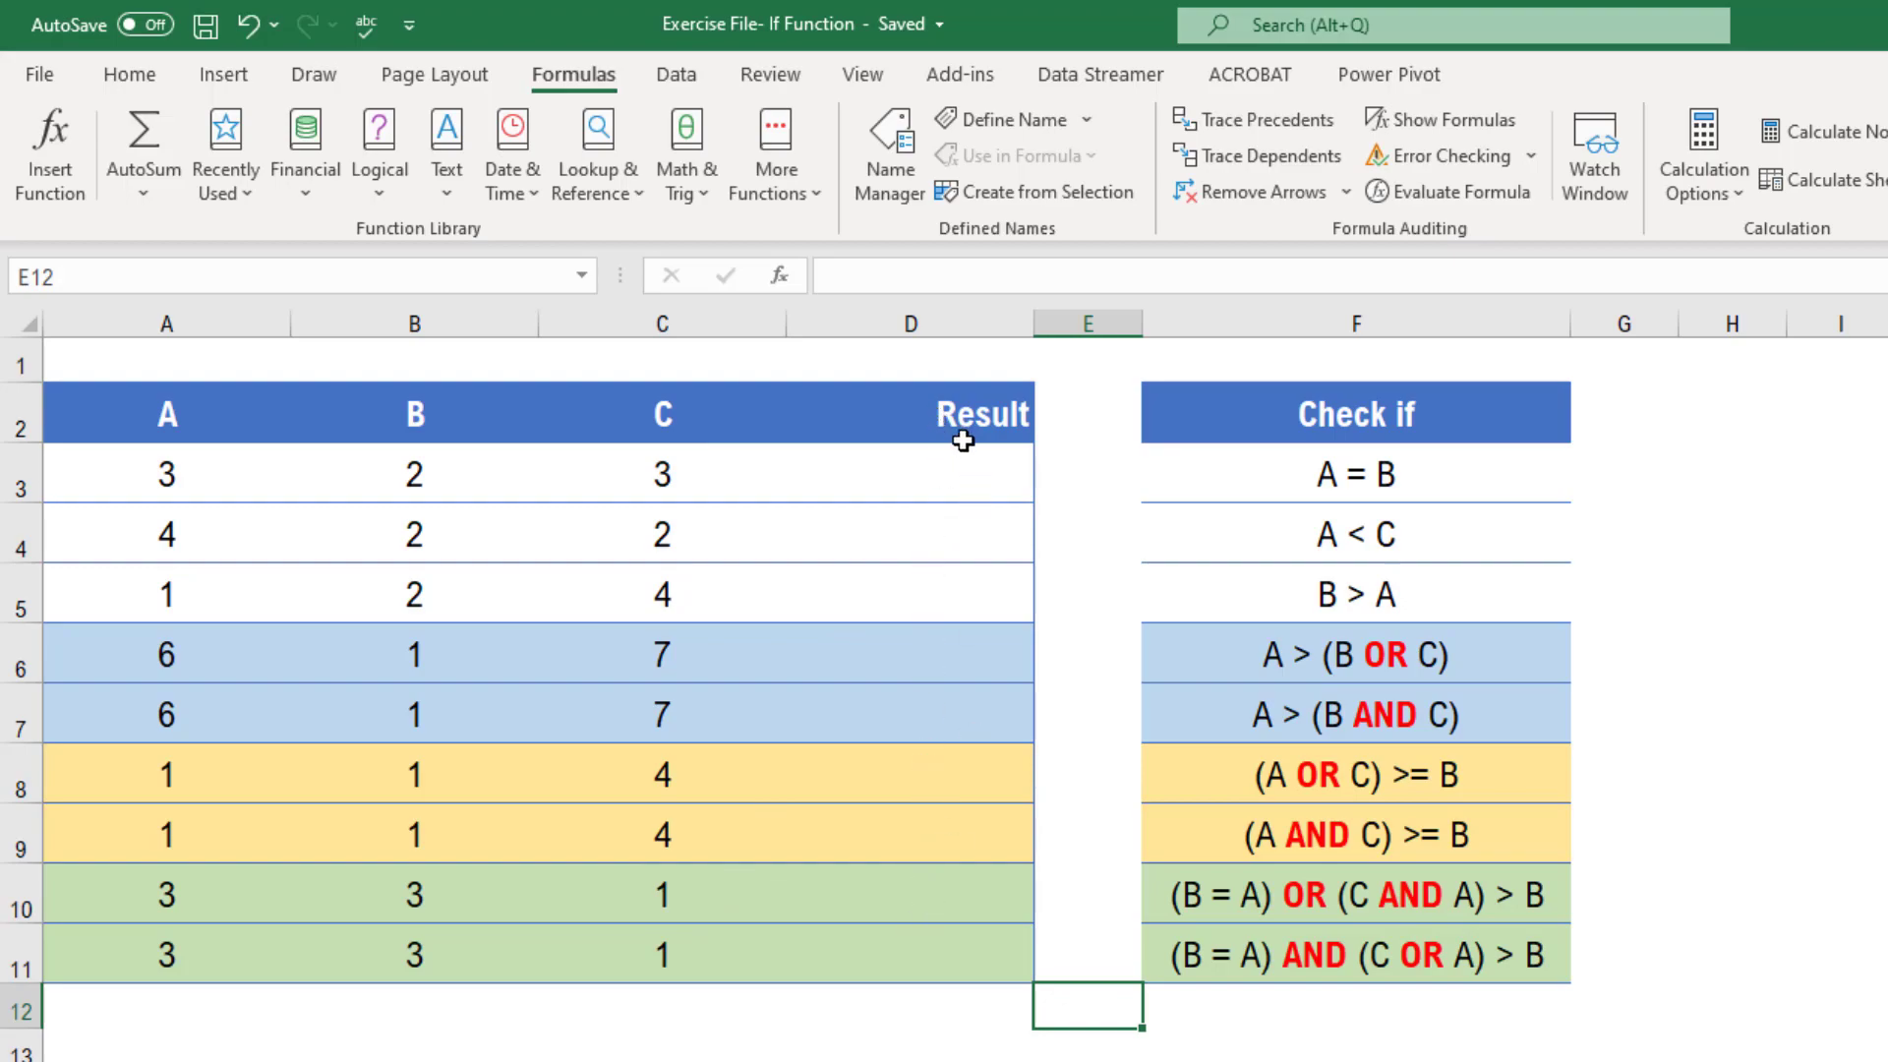
Inspect the A, B and C values in row 3 against the A = B condition and the Result cell
click(1374, 476)
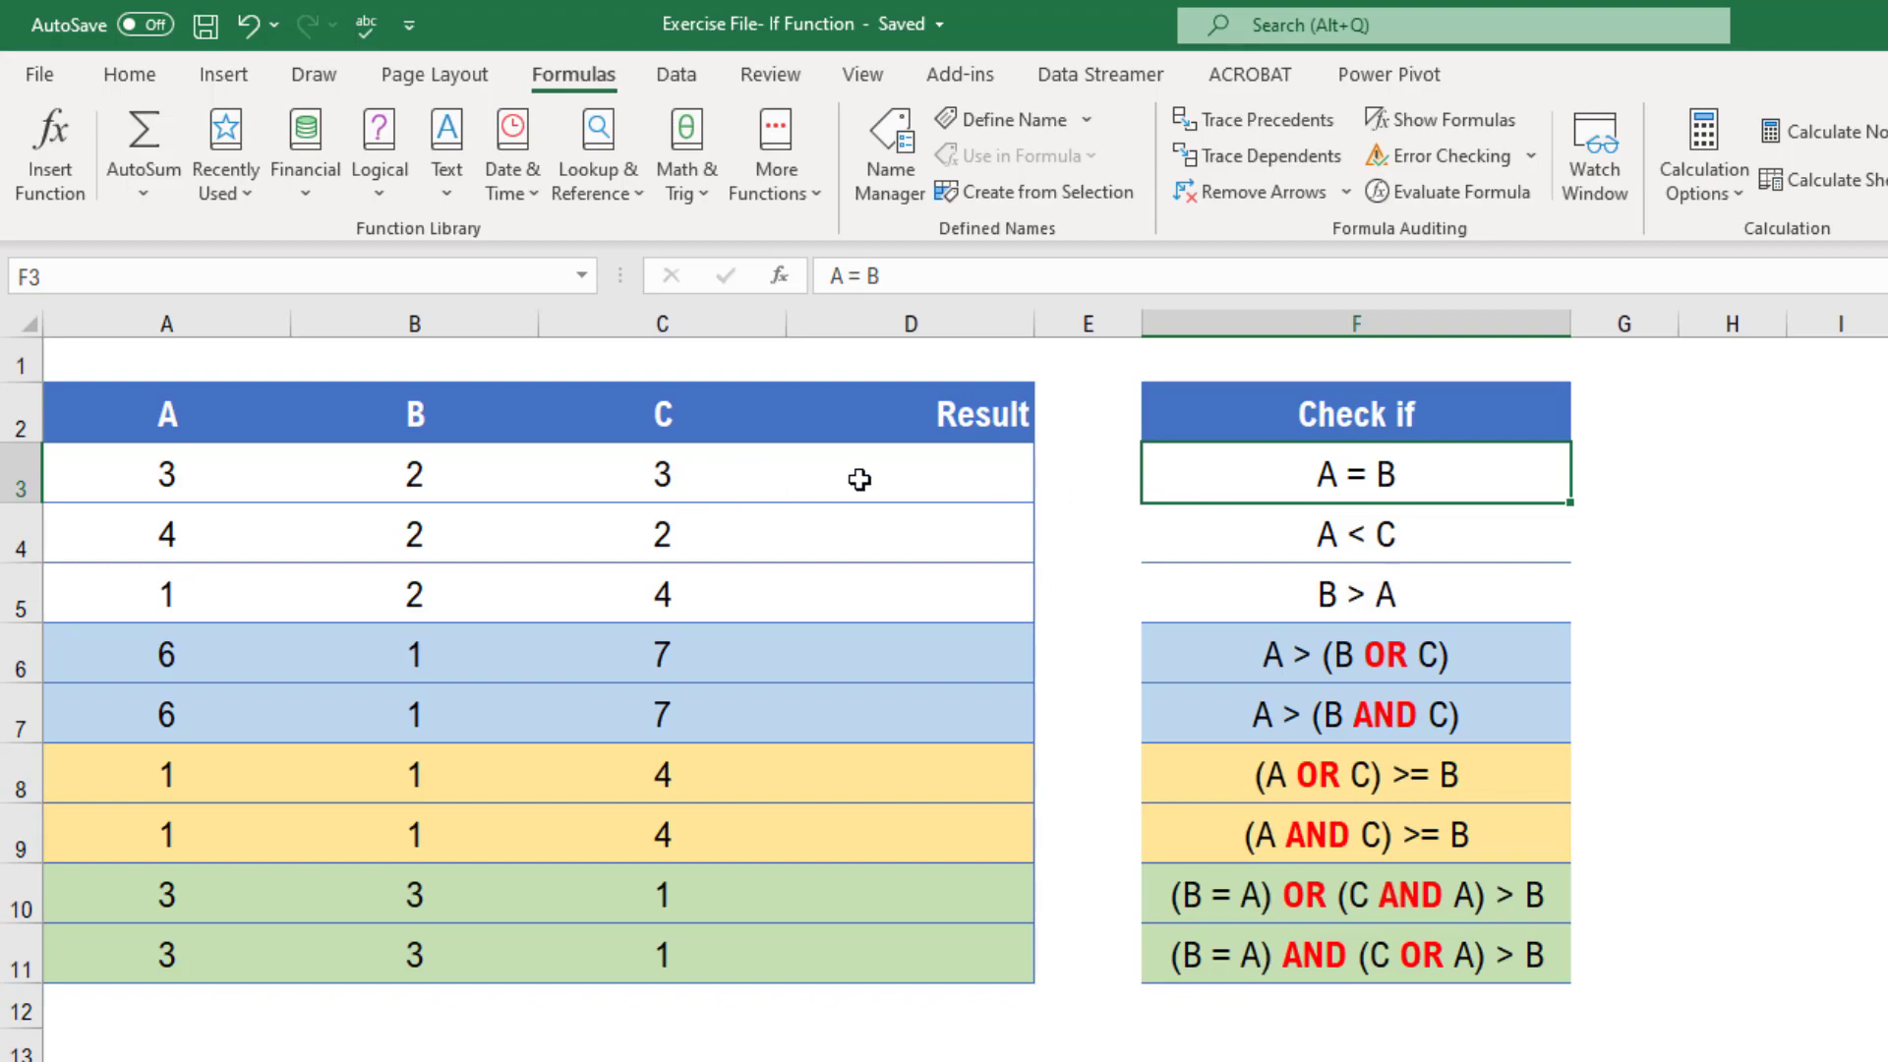
click(183, 479)
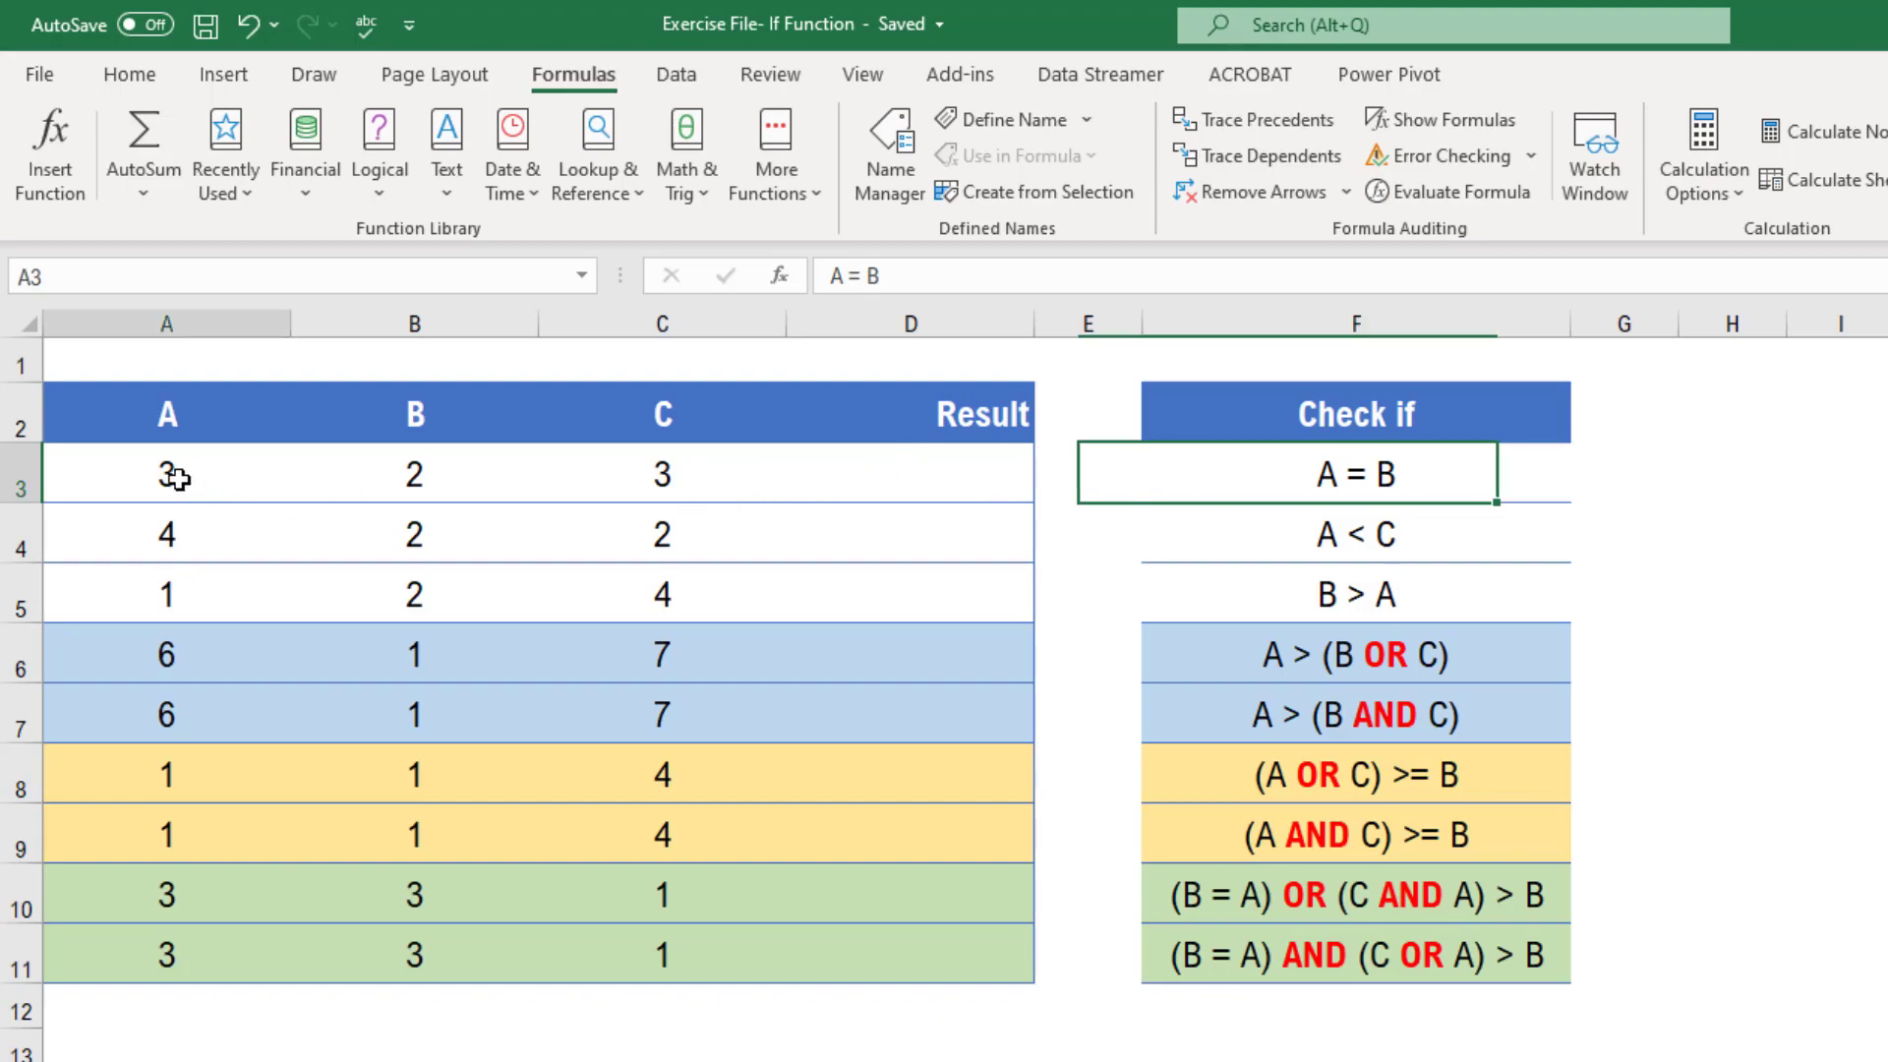
click(417, 486)
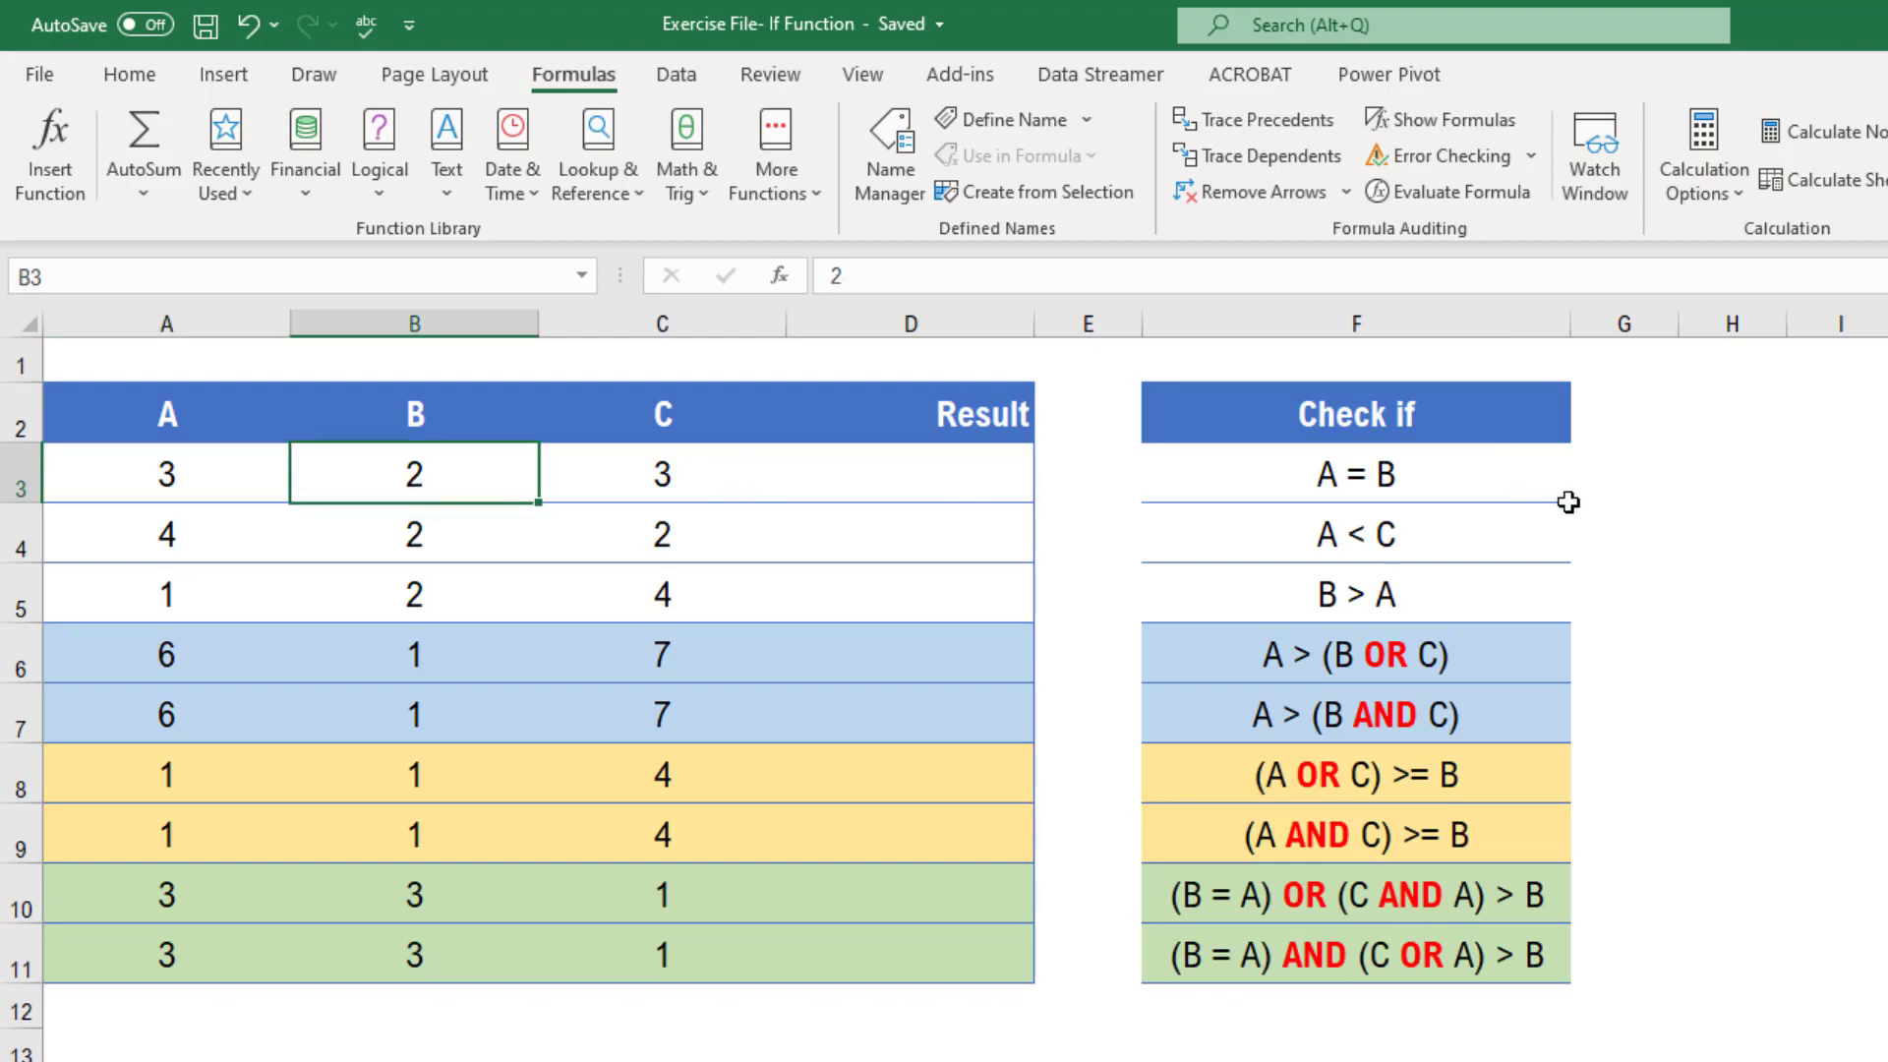
click(1419, 485)
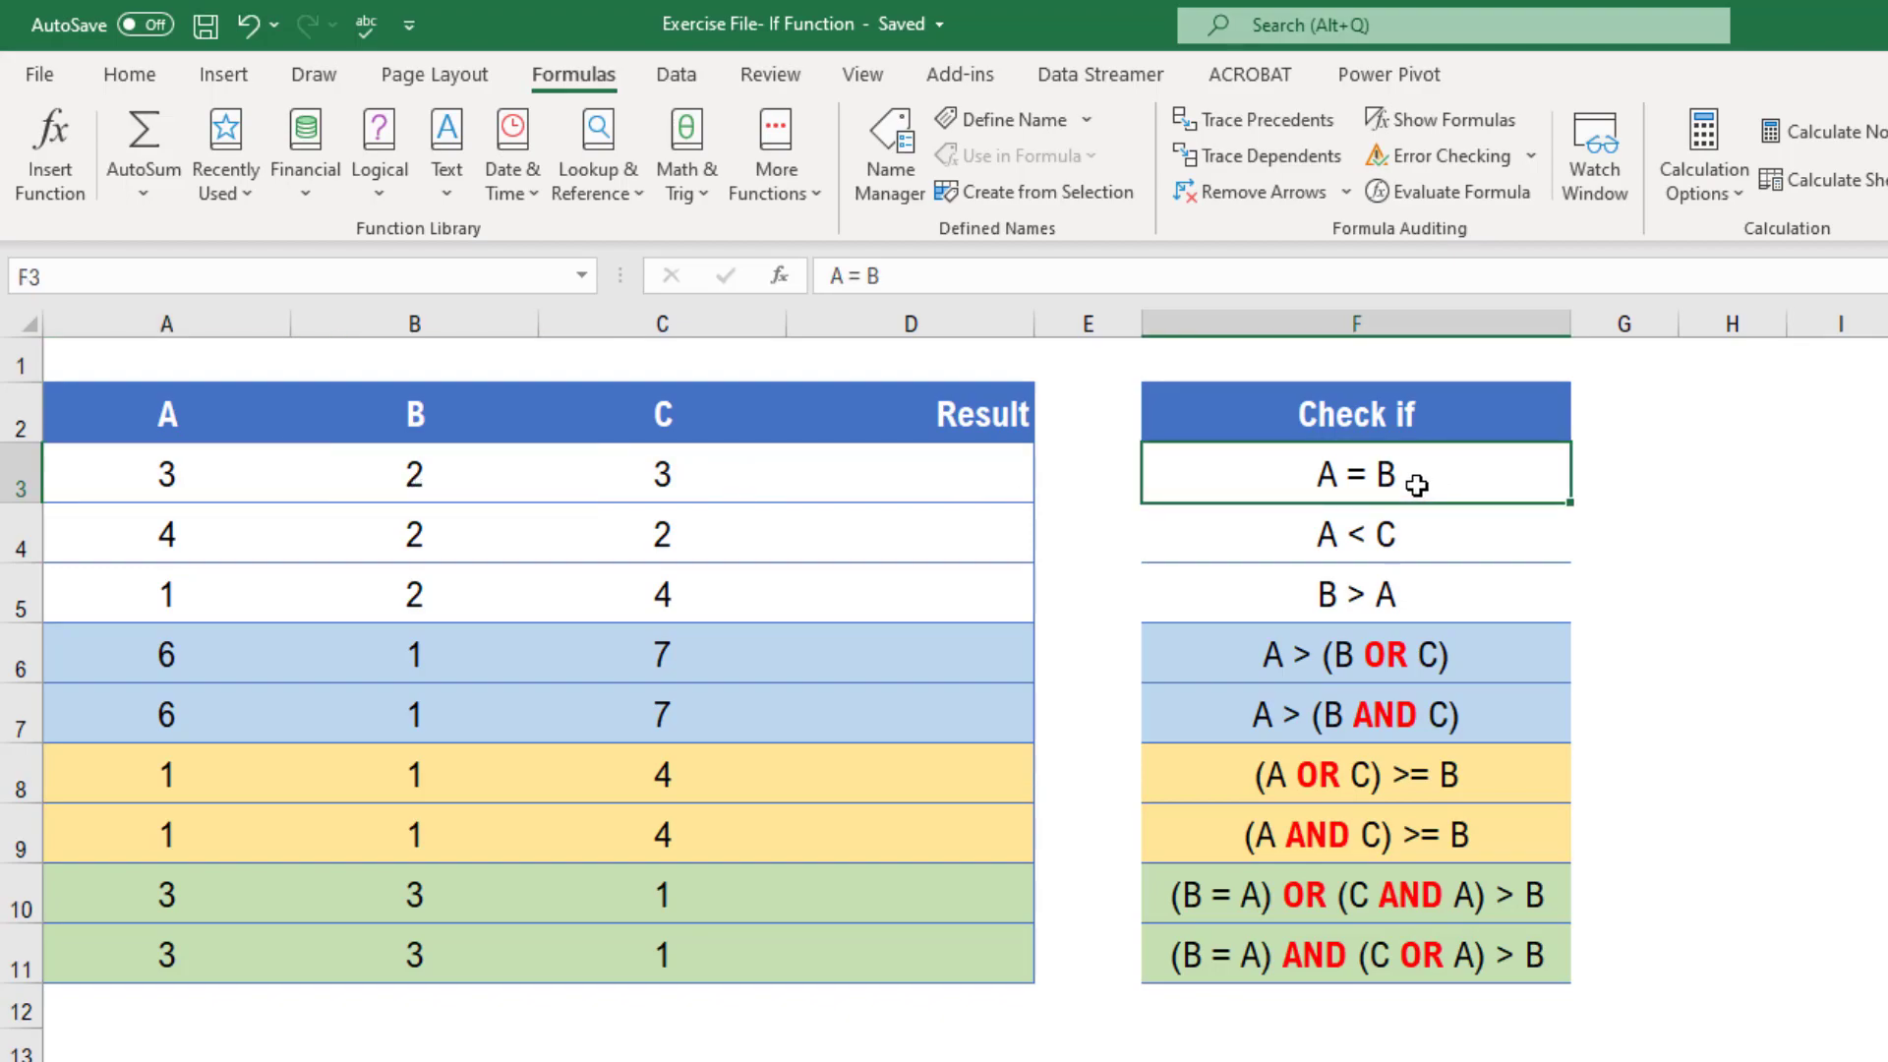
click(985, 487)
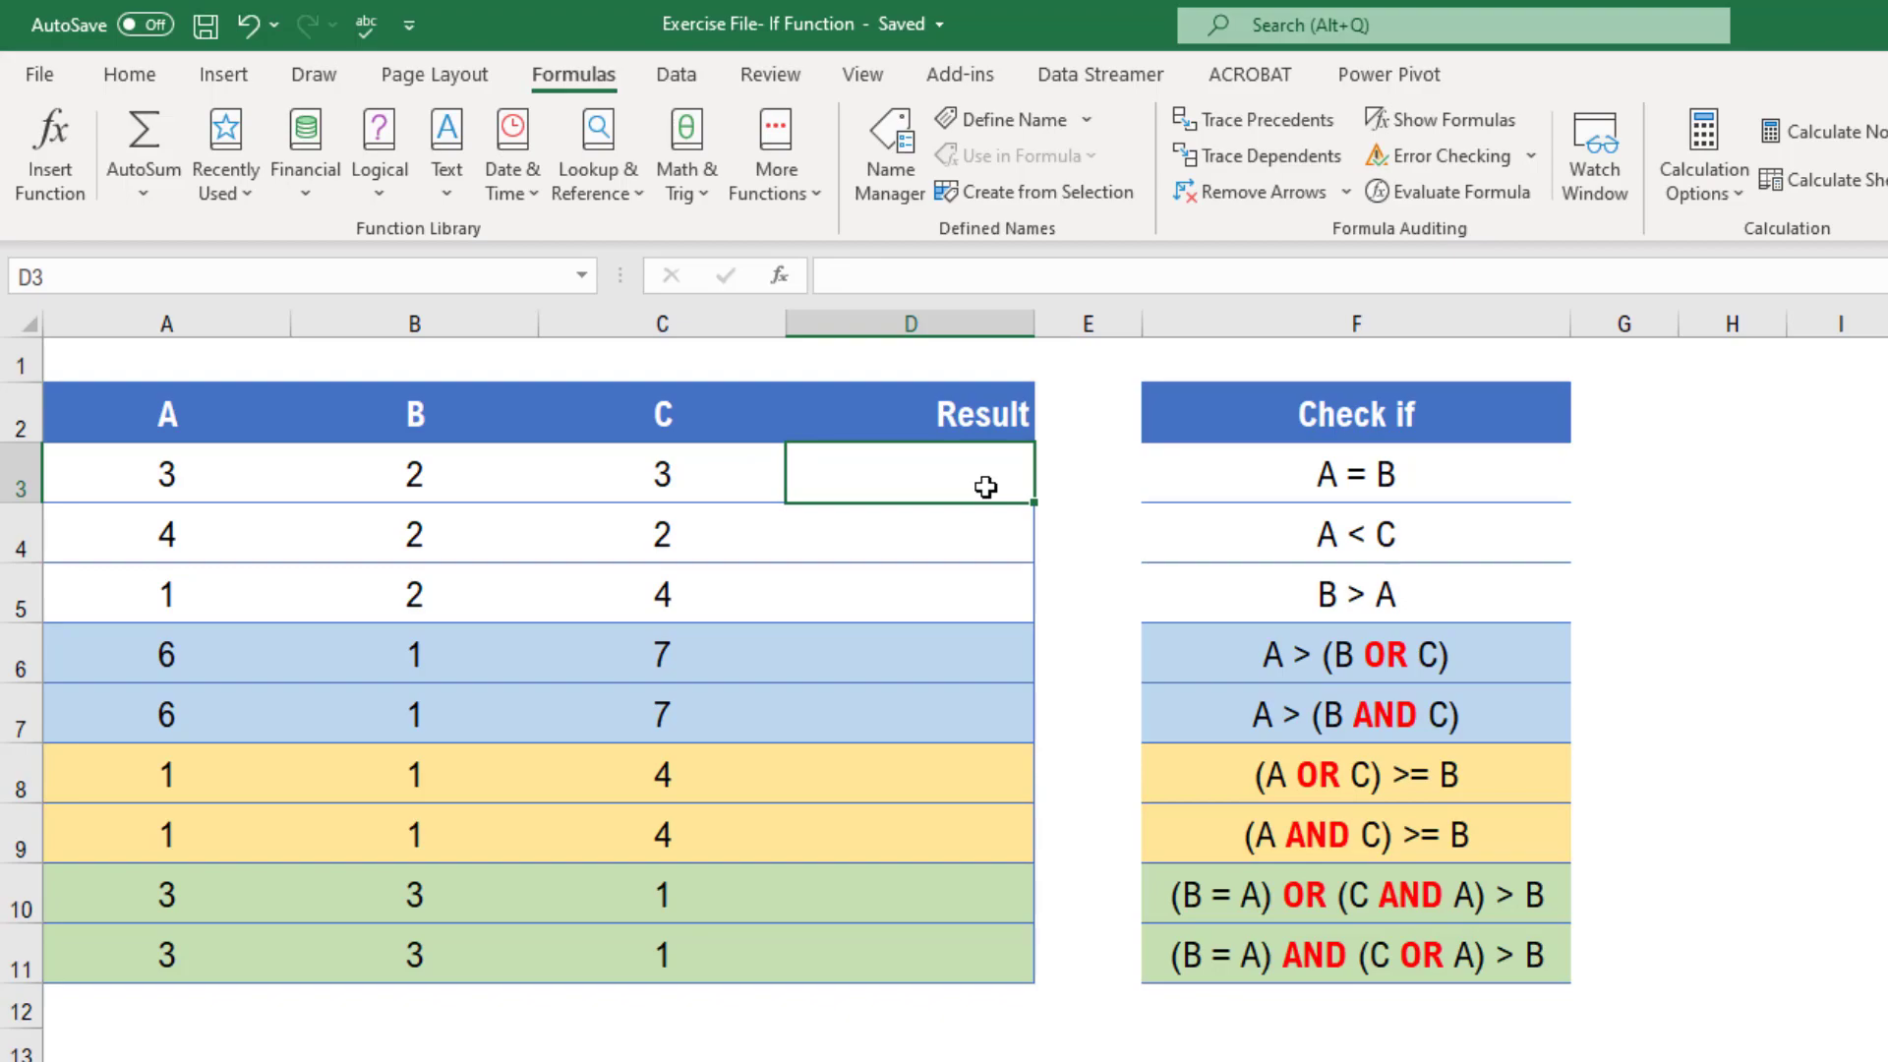
click(168, 492)
click(403, 489)
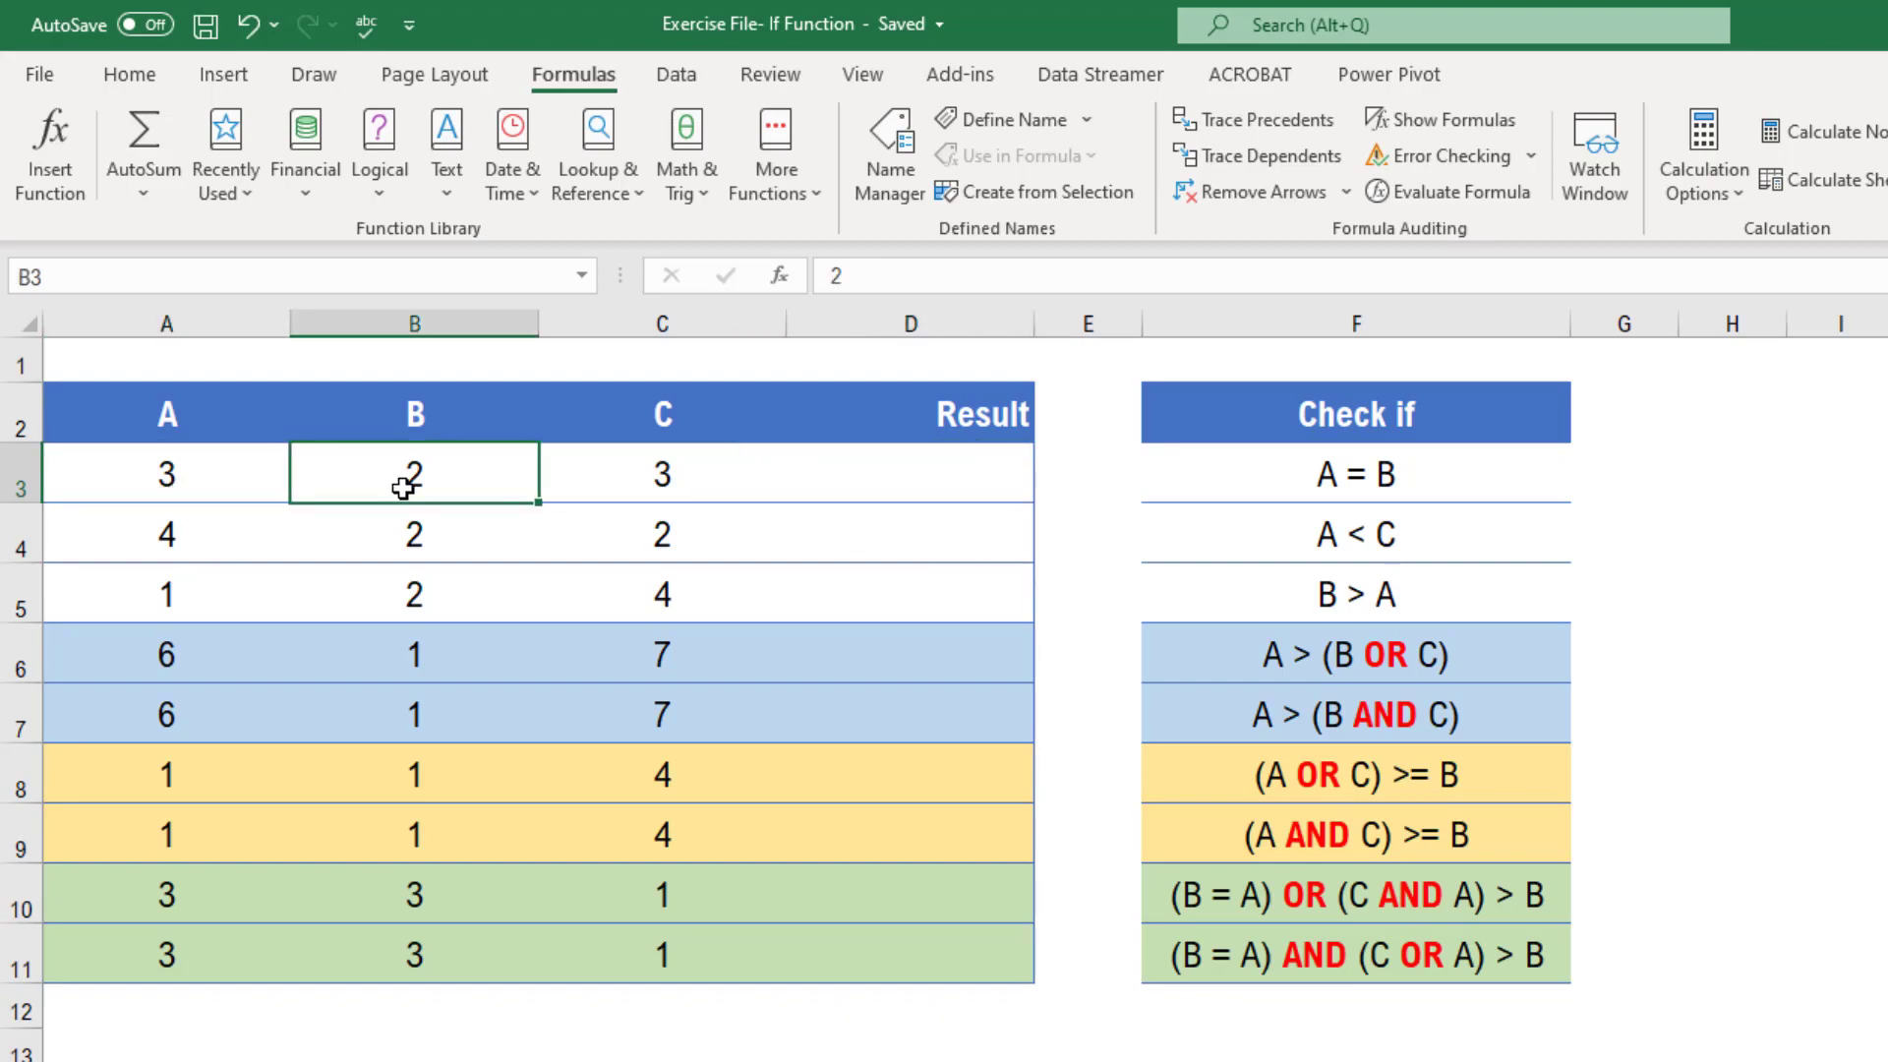
click(996, 487)
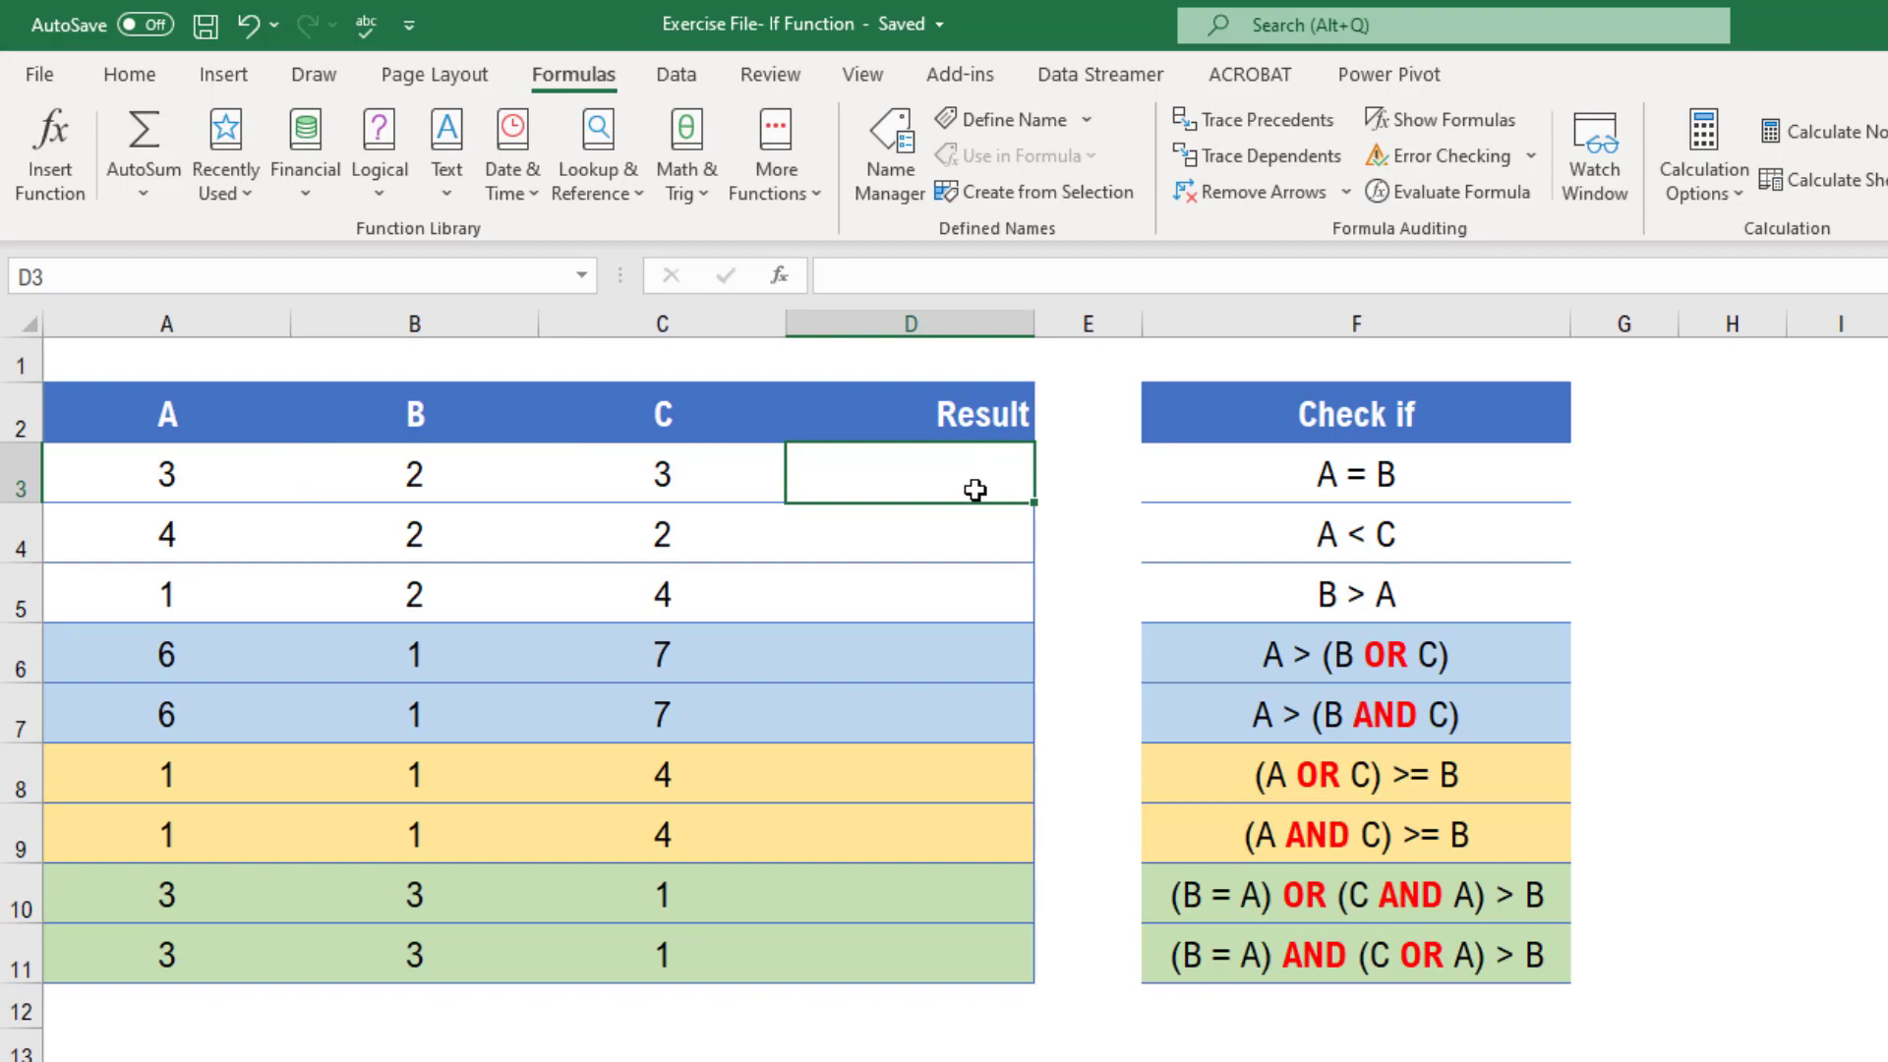
Enter FALSE manually as the result in D3
double_click(974, 490)
text(False)
key(Return)
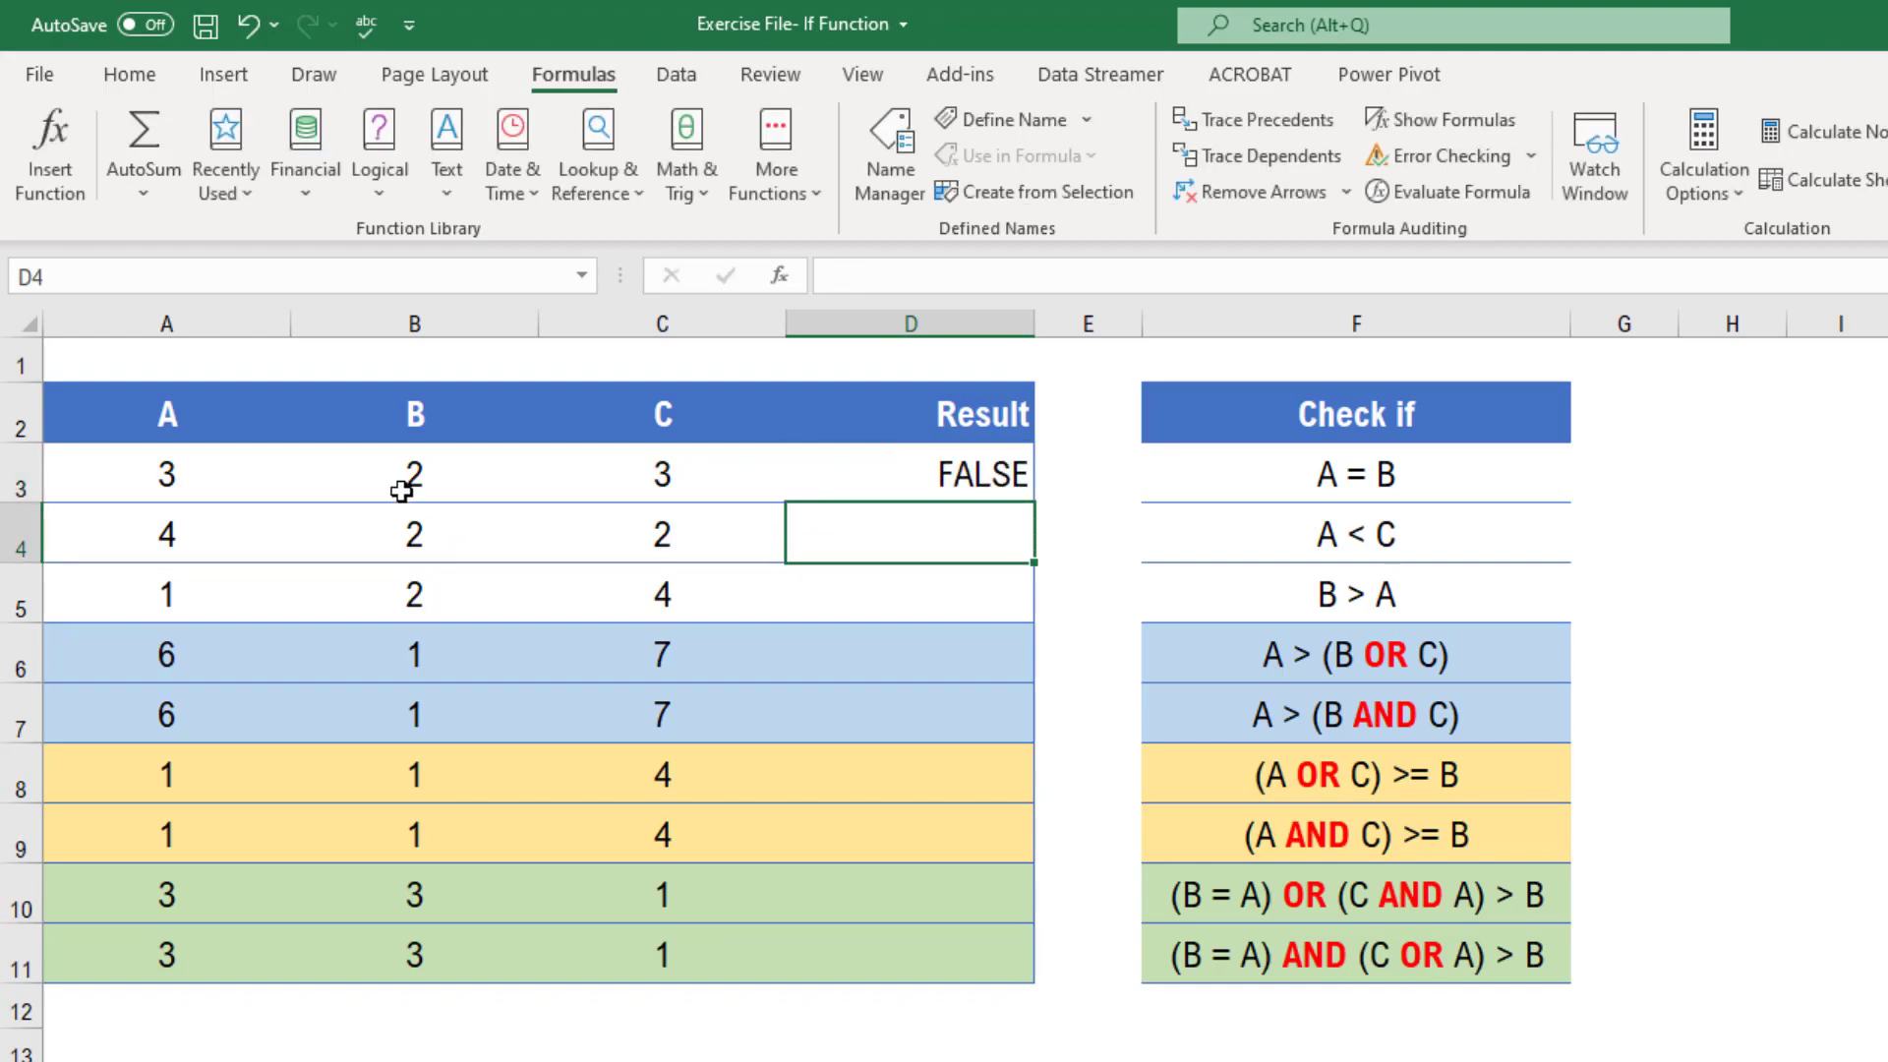
Change the B value in B3 to 4 and then to 3
click(401, 492)
text(4)
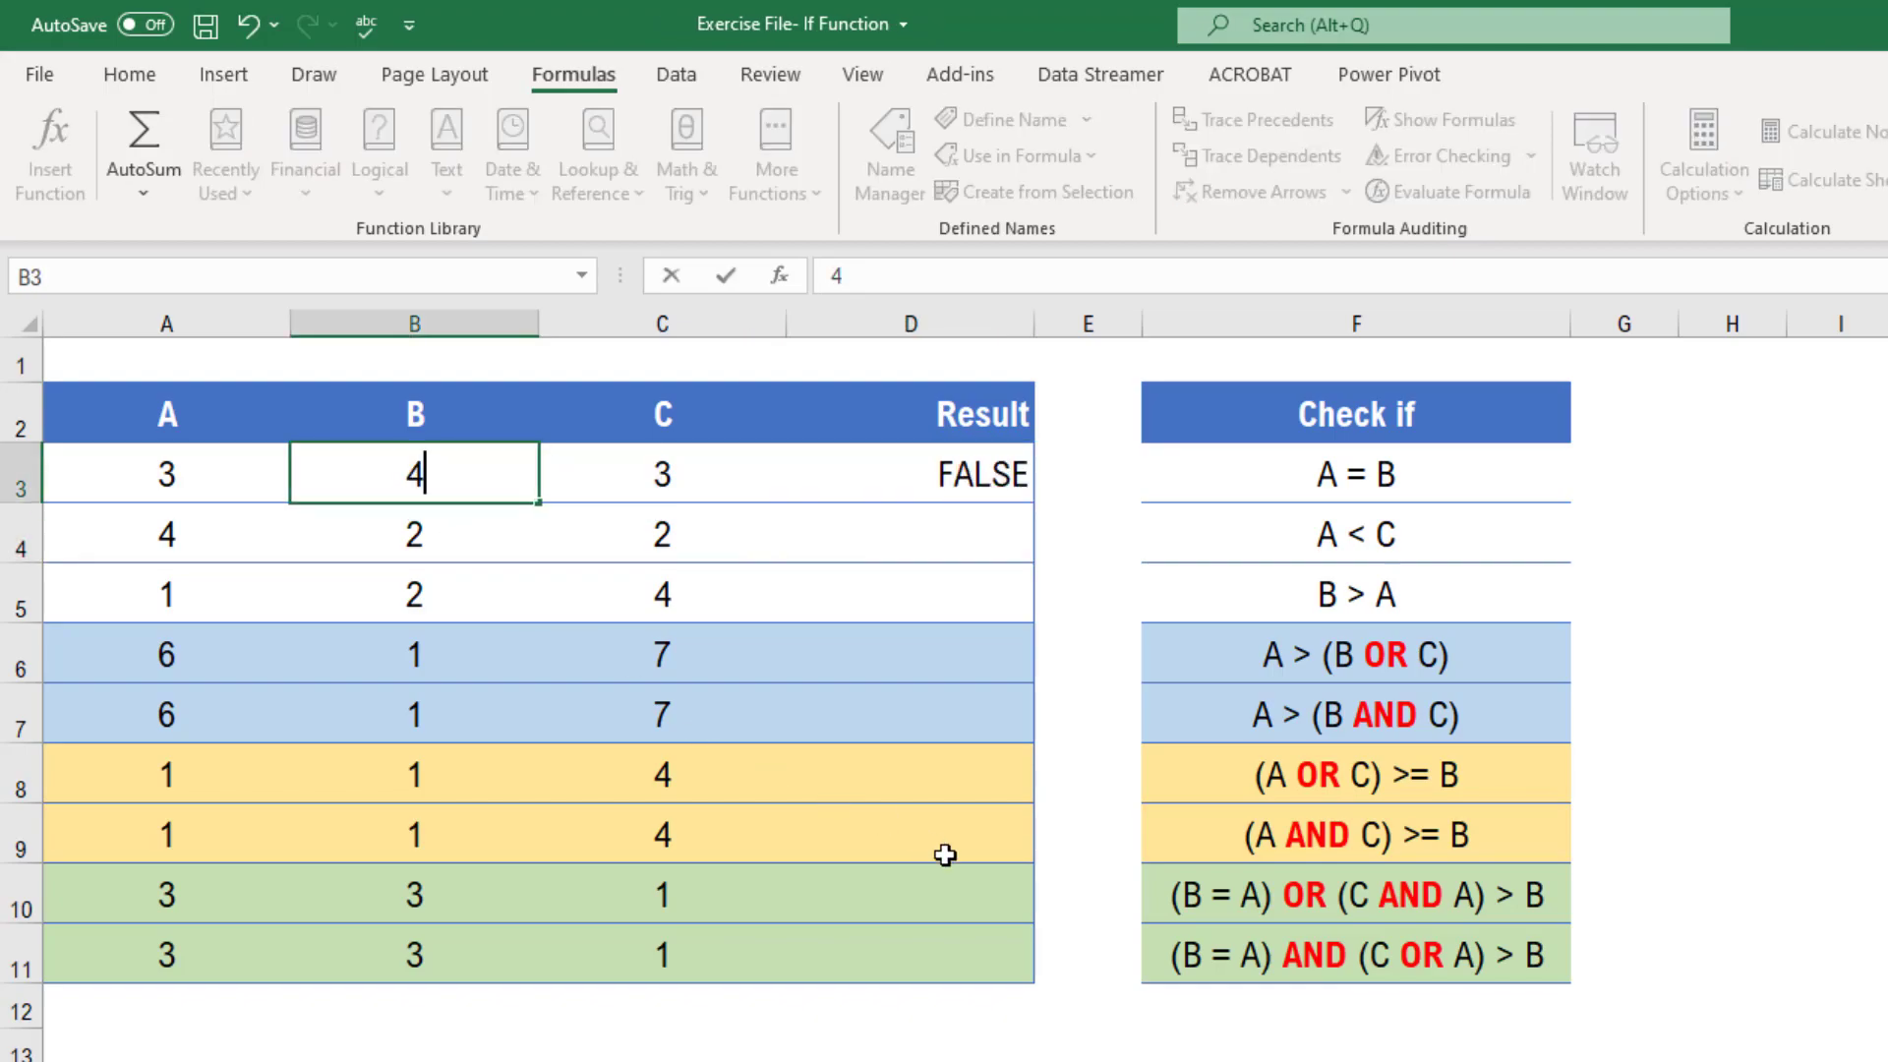
key(Return)
key(Up)
text(3)
key(Return)
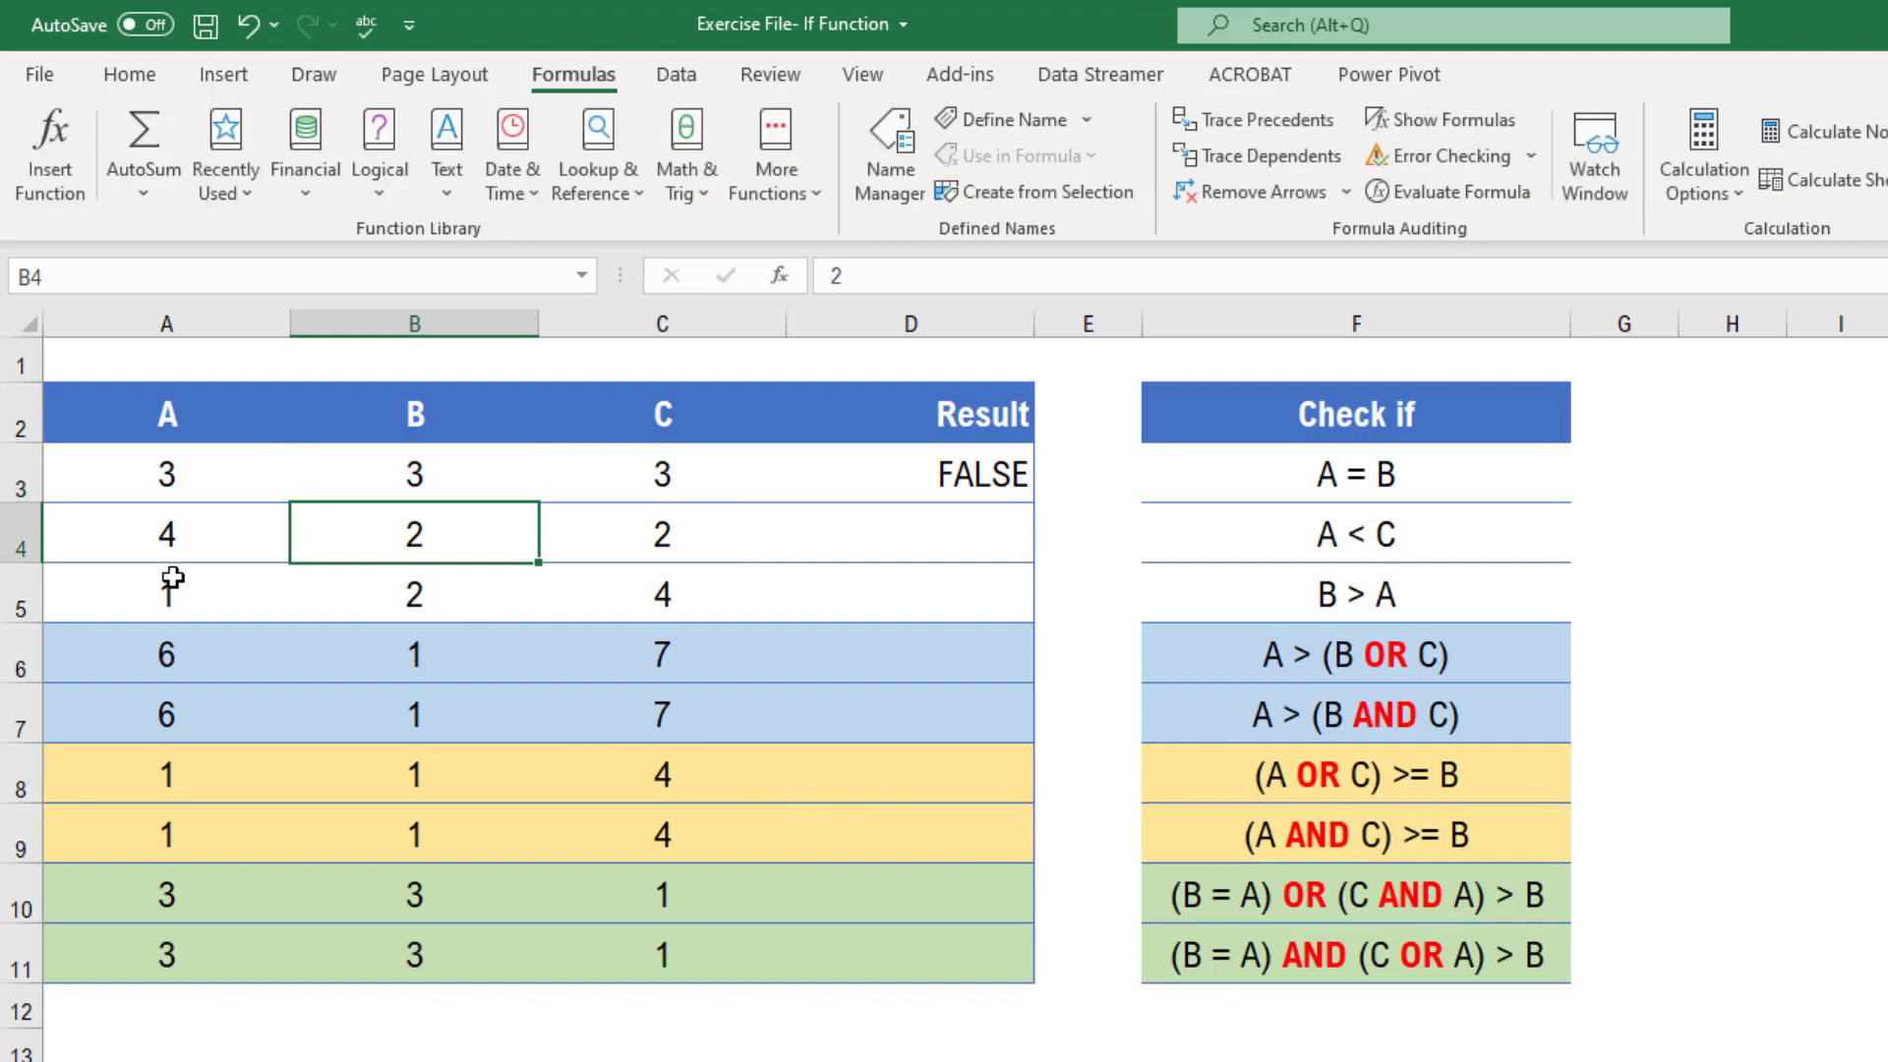
Undo the edits to the B value in B3
click(995, 482)
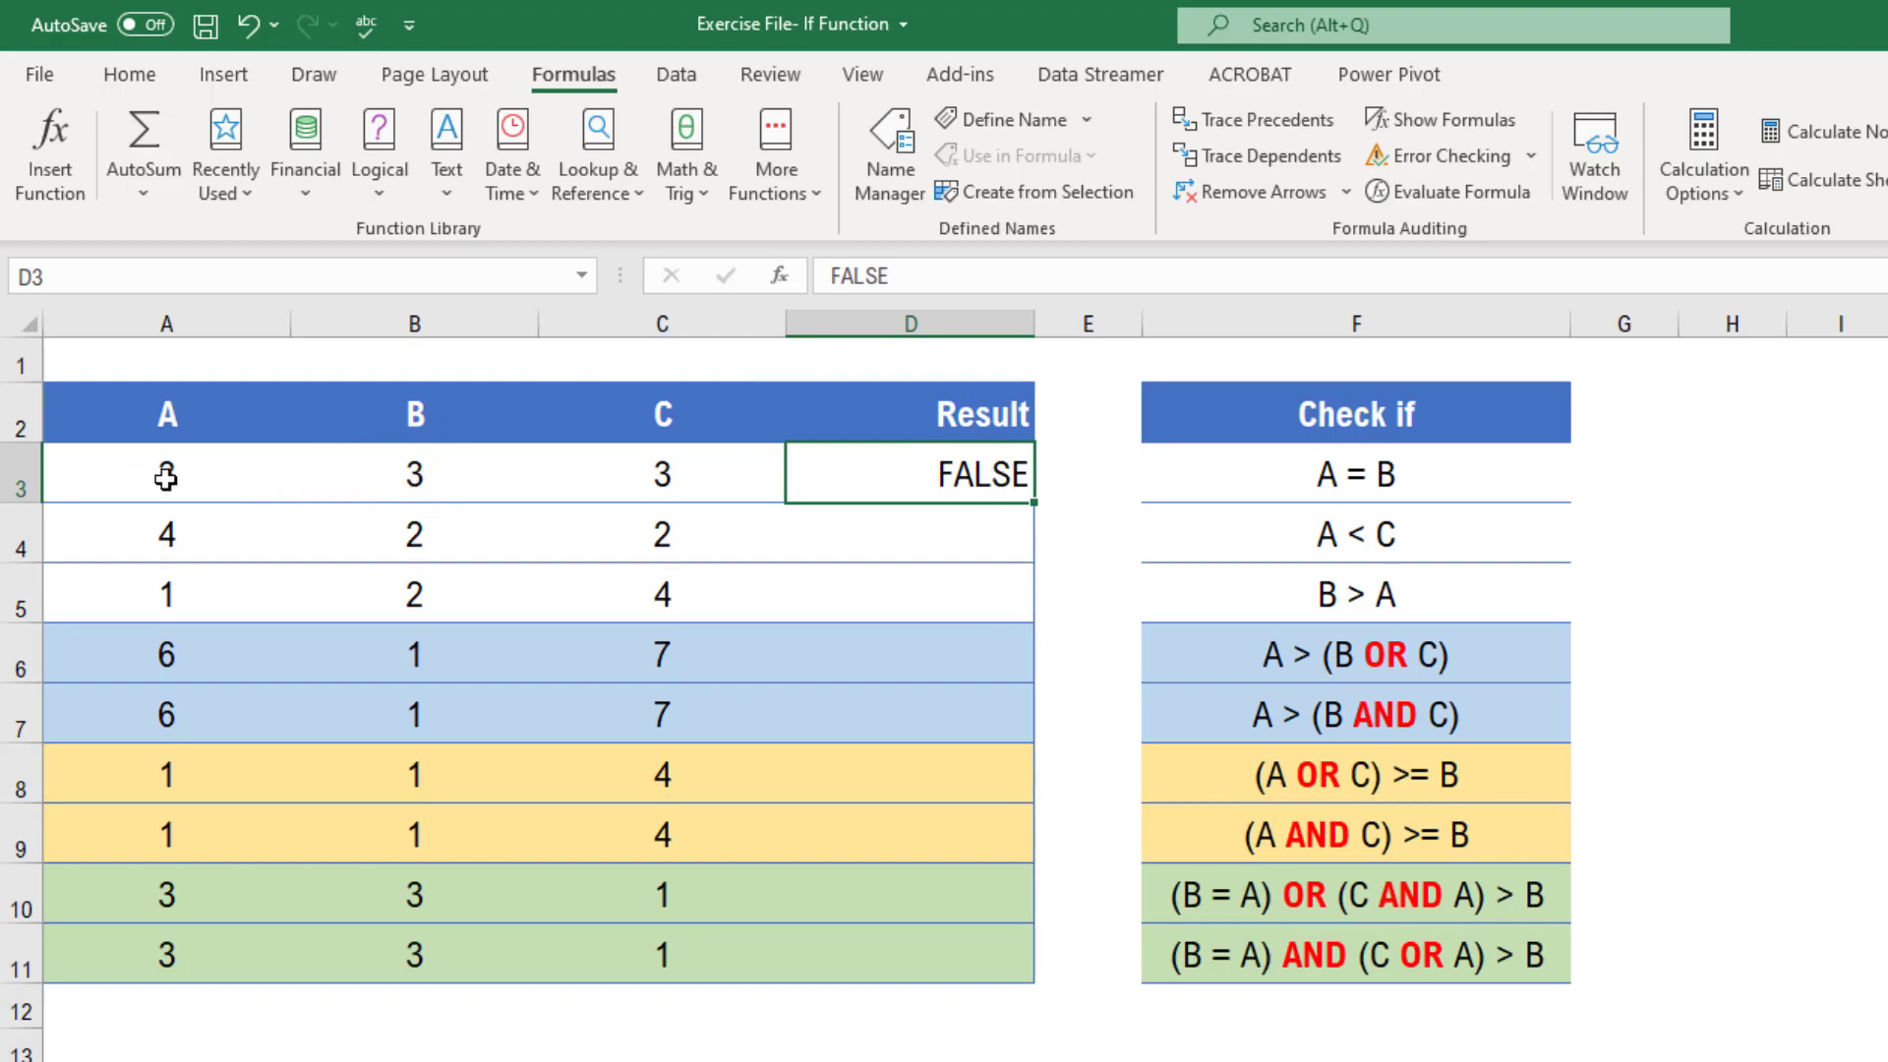
click(421, 487)
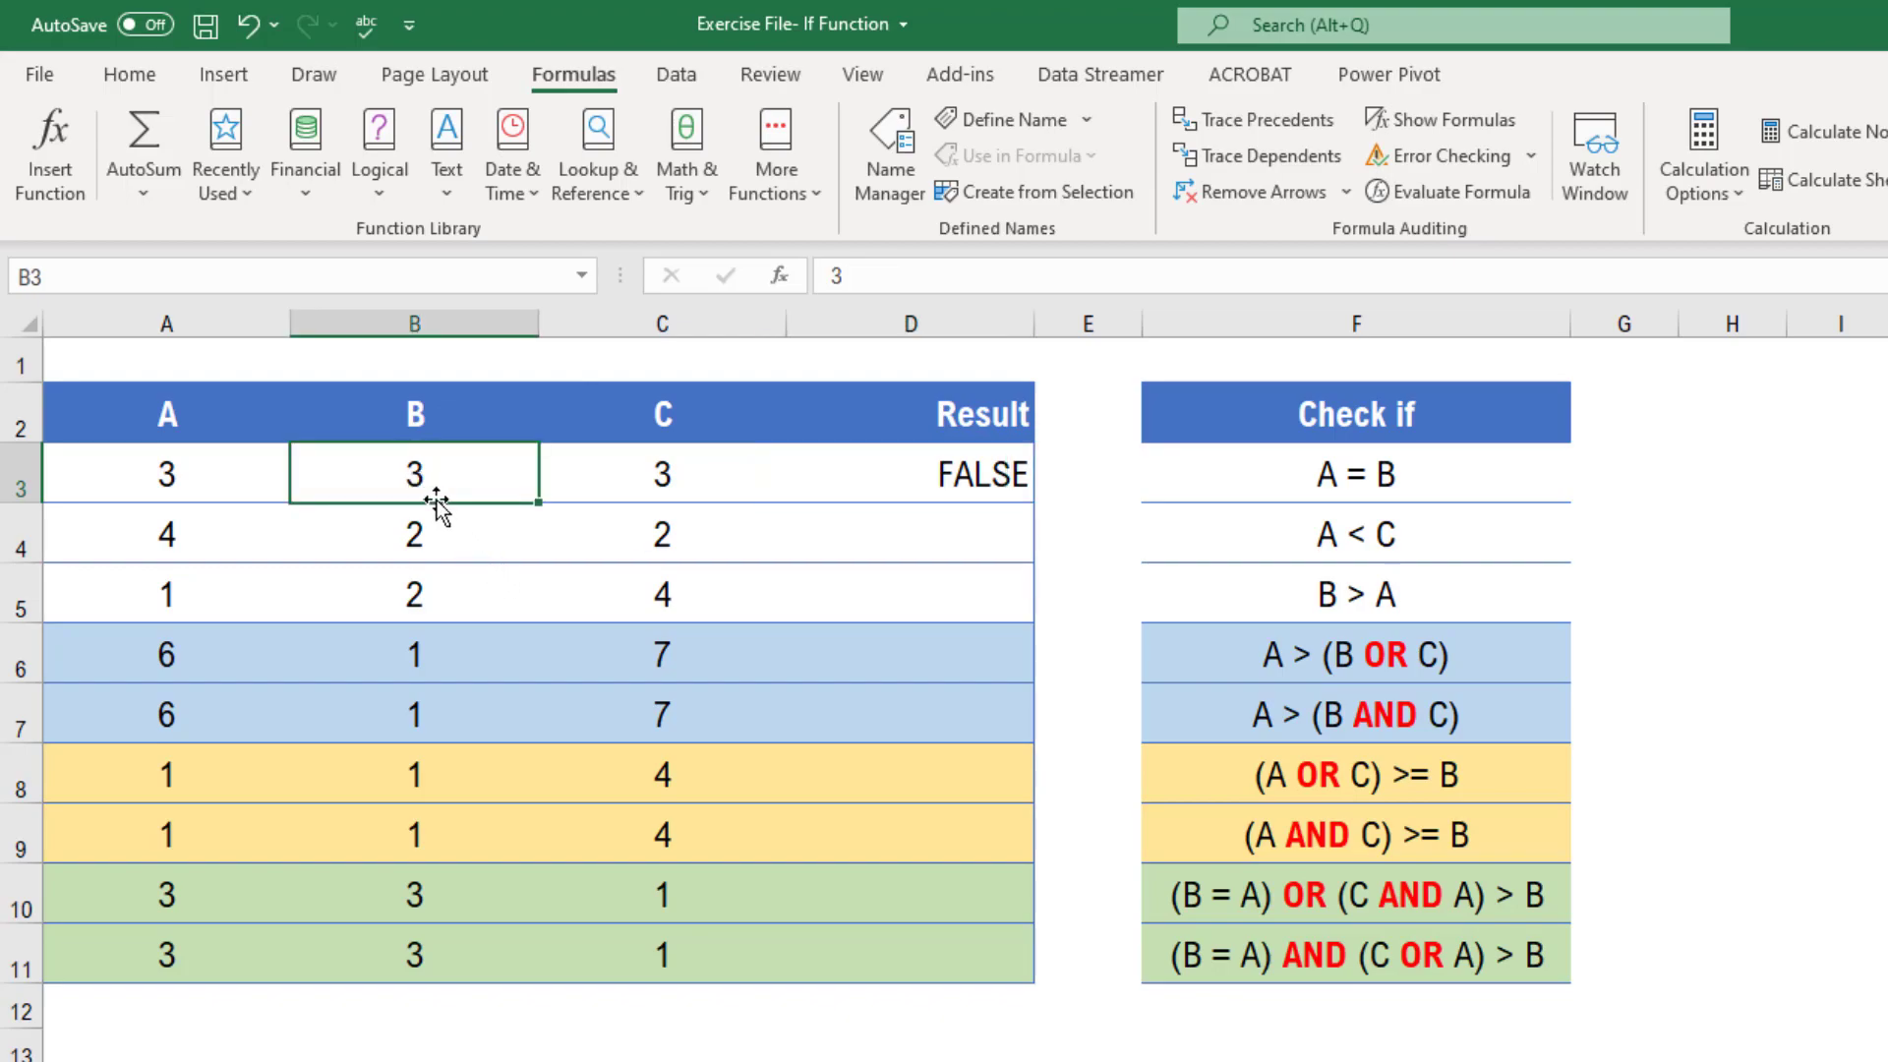
click(130, 482)
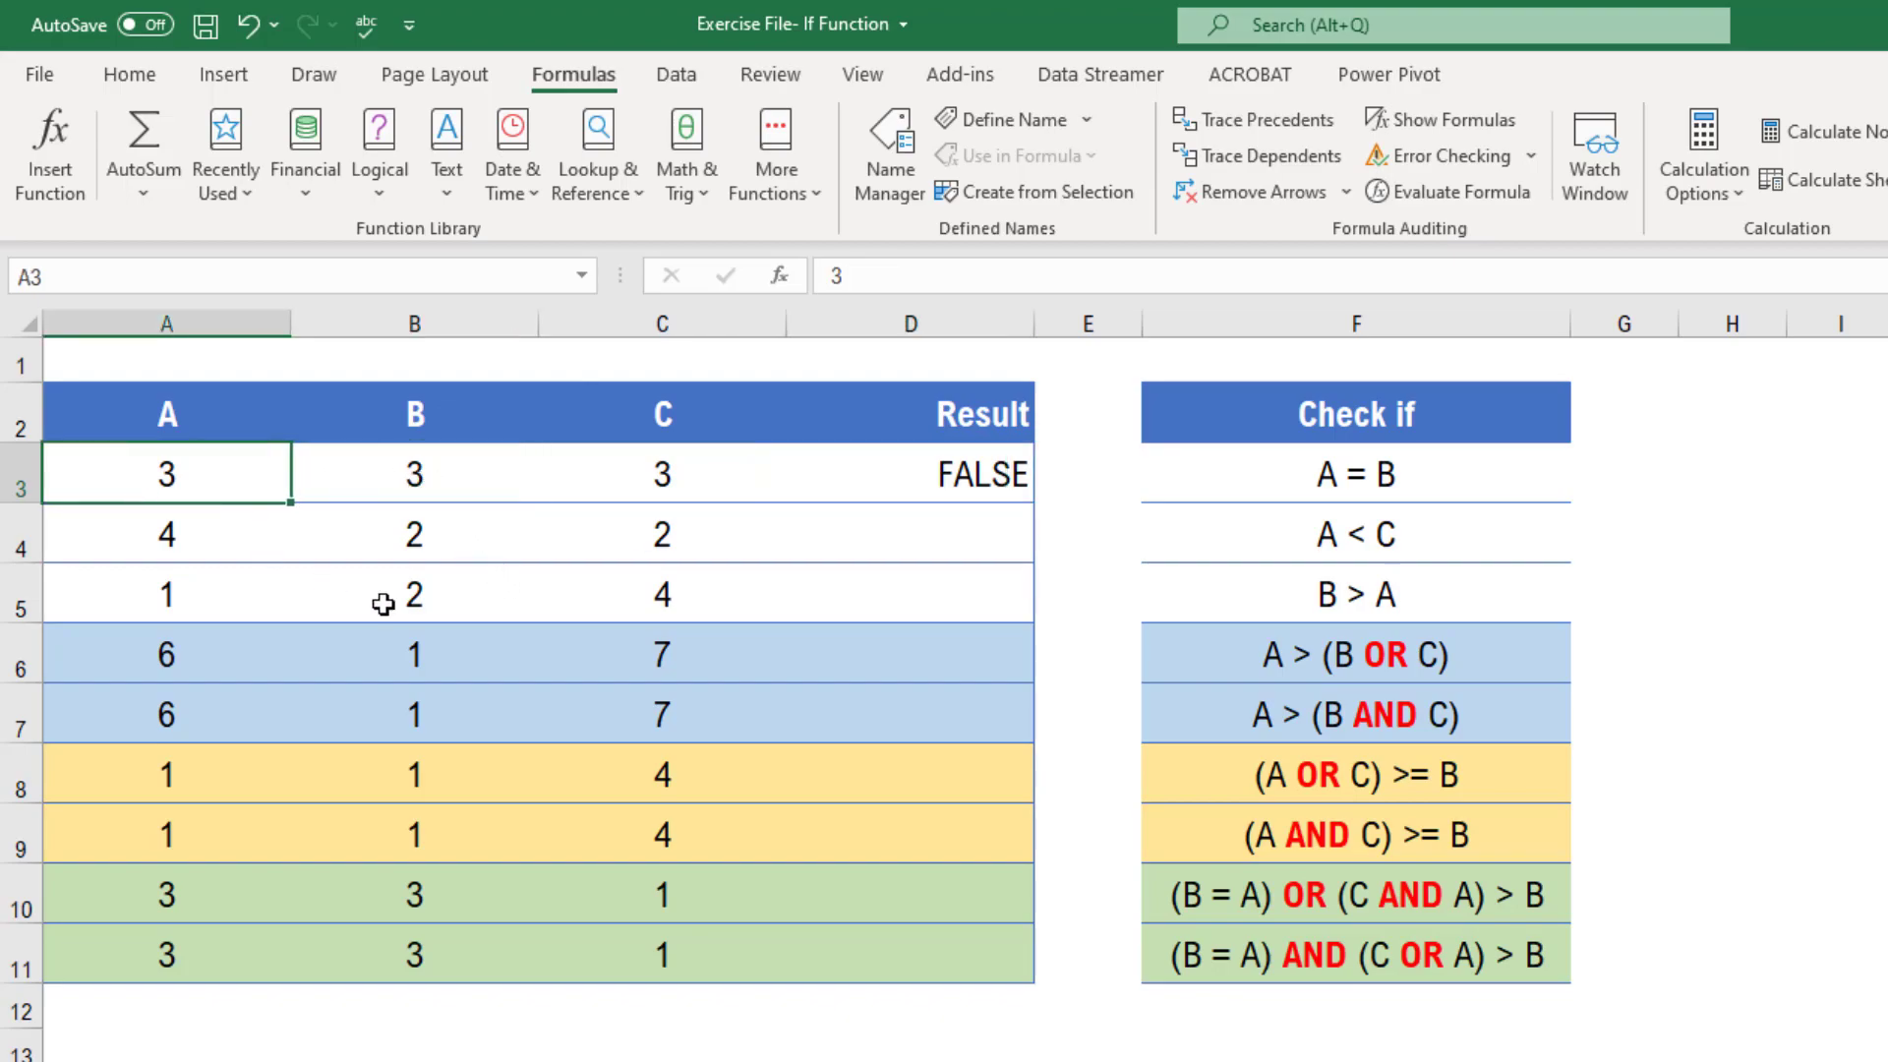
click(981, 474)
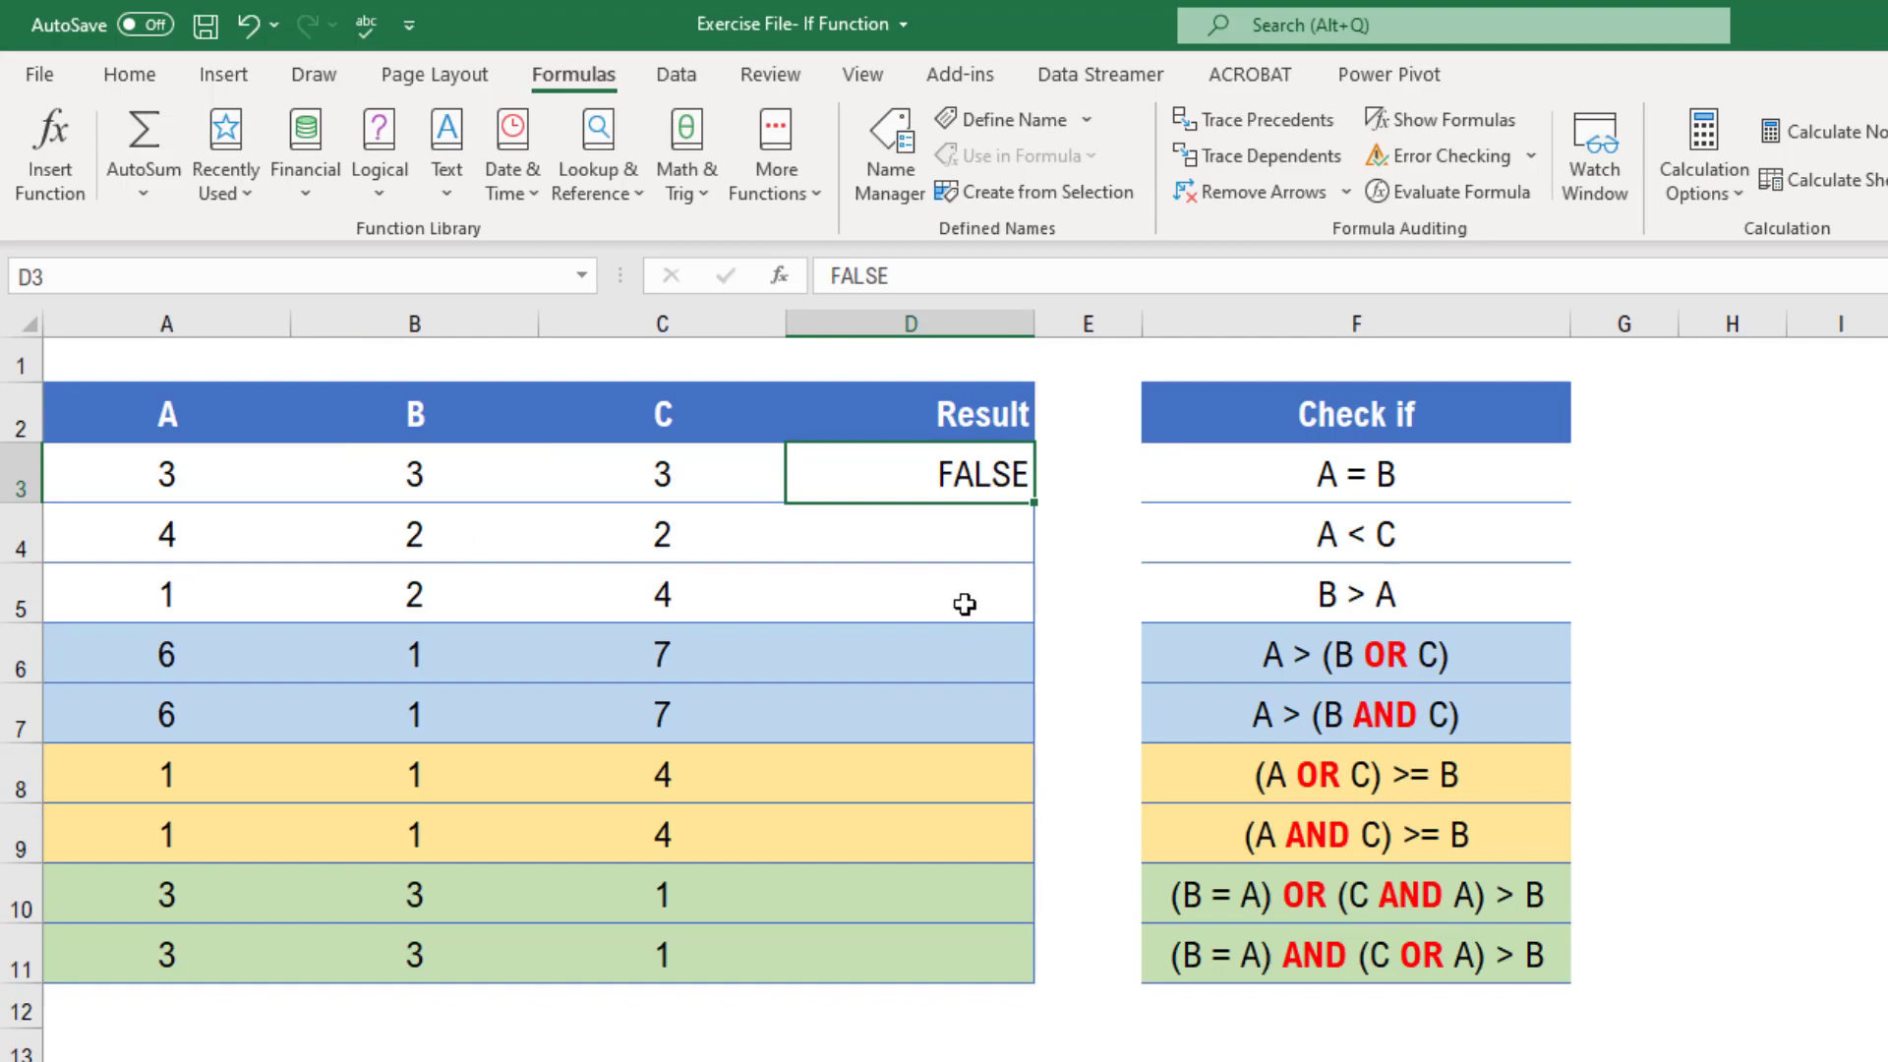
key(ctrl+z)
Enter the formula =A3=B3 in D3 to test whether A equals B
key(Right)
key(Right)
key(Right)
key(Left)
text(=)
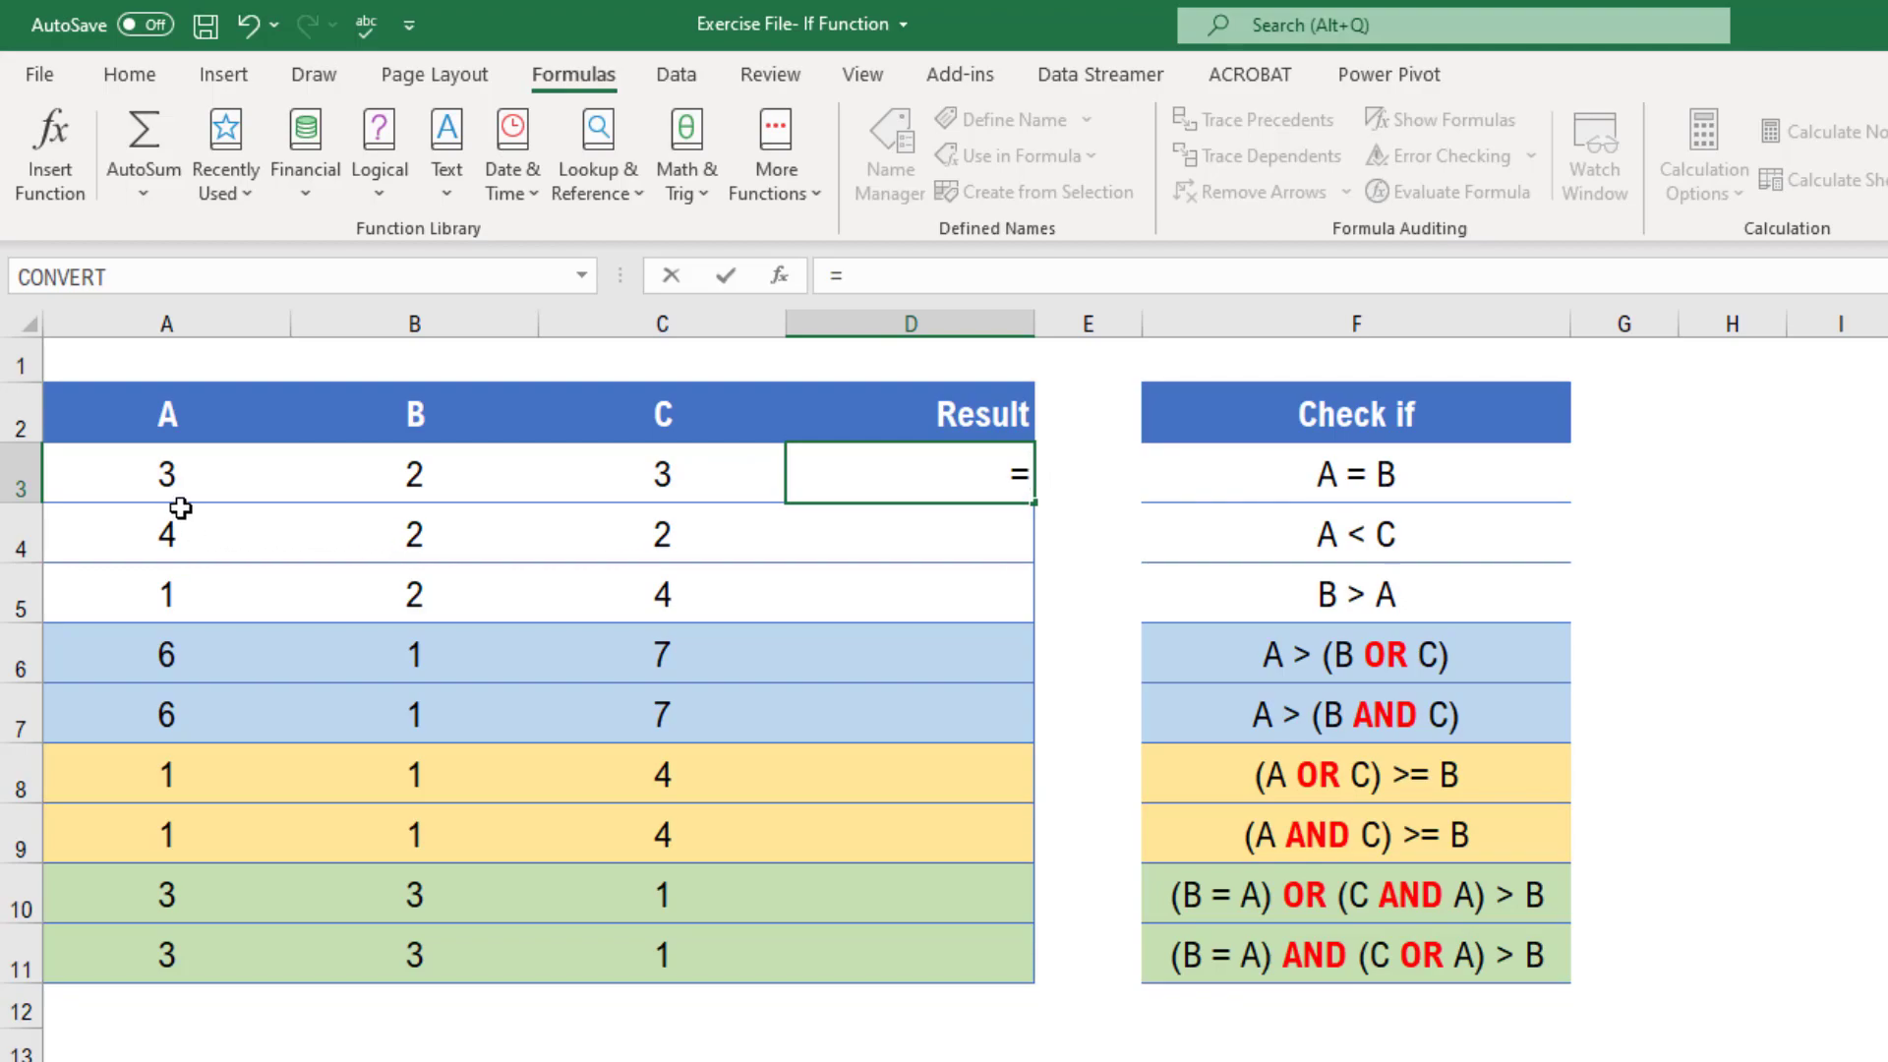
click(174, 474)
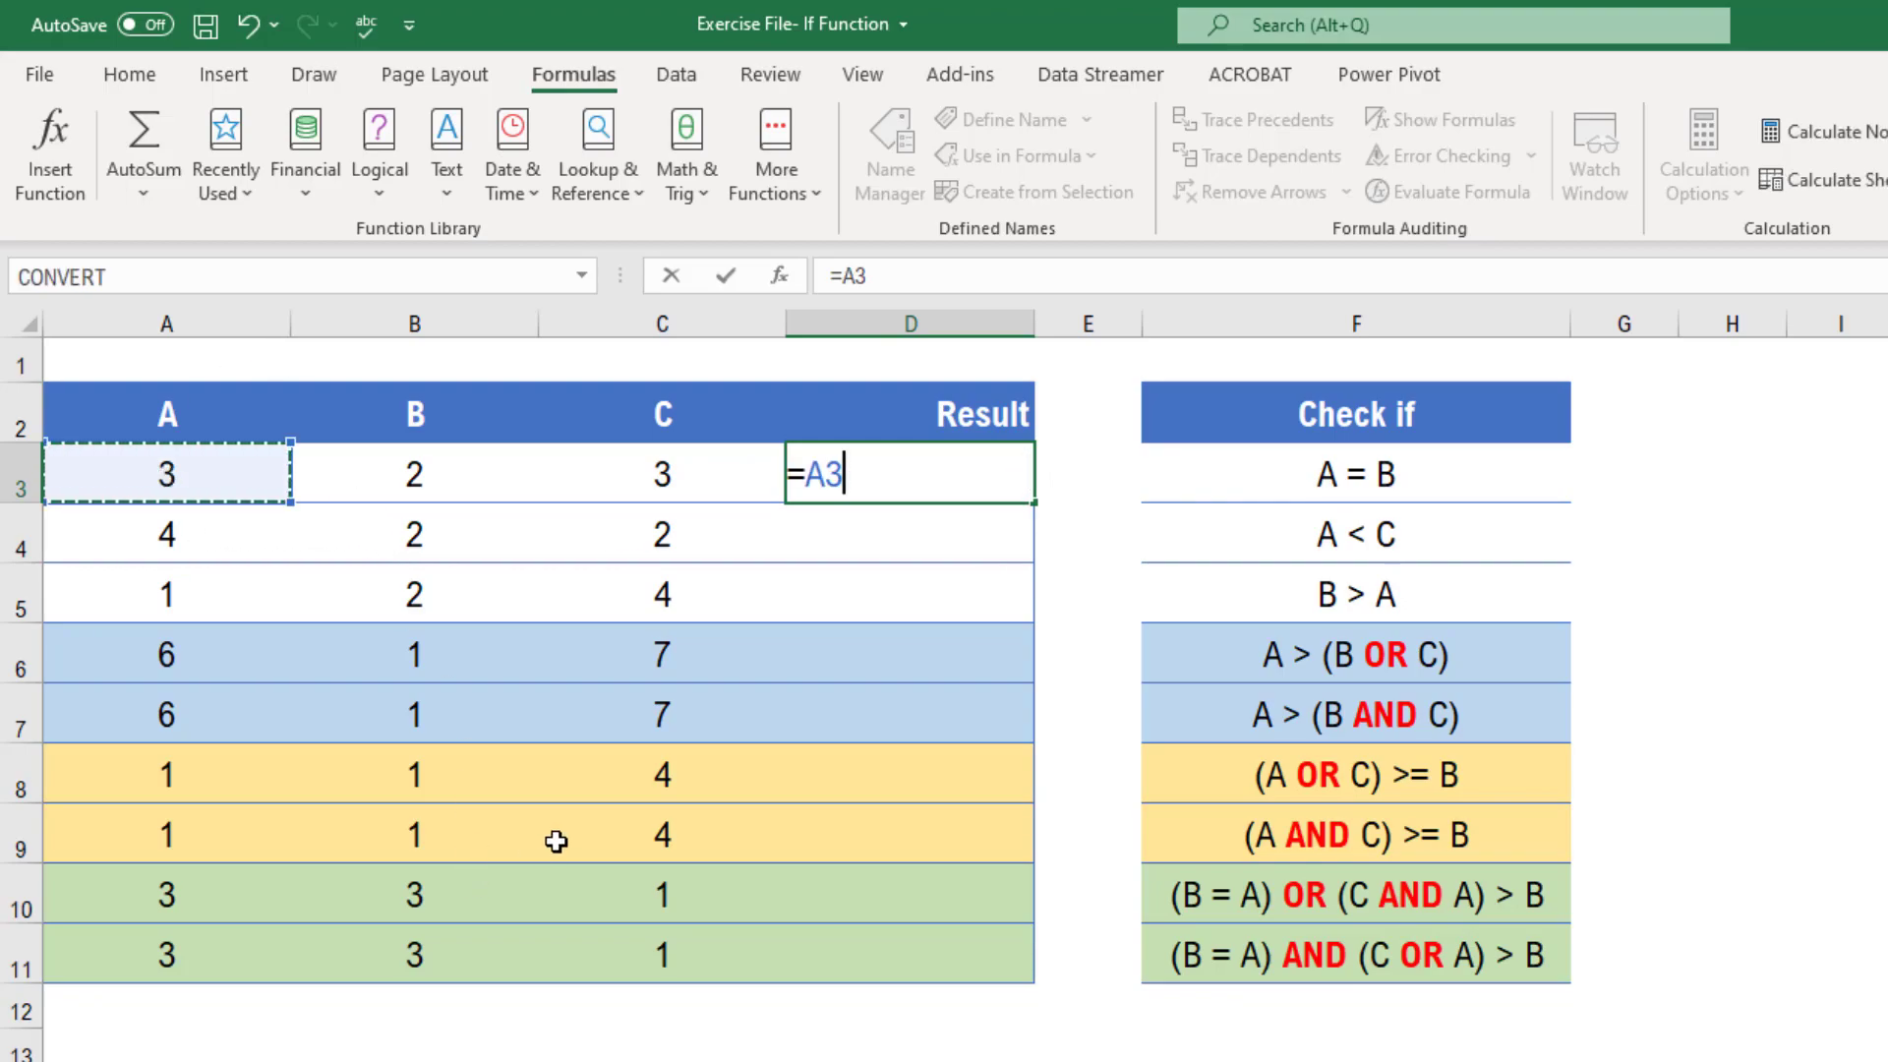
text(=)
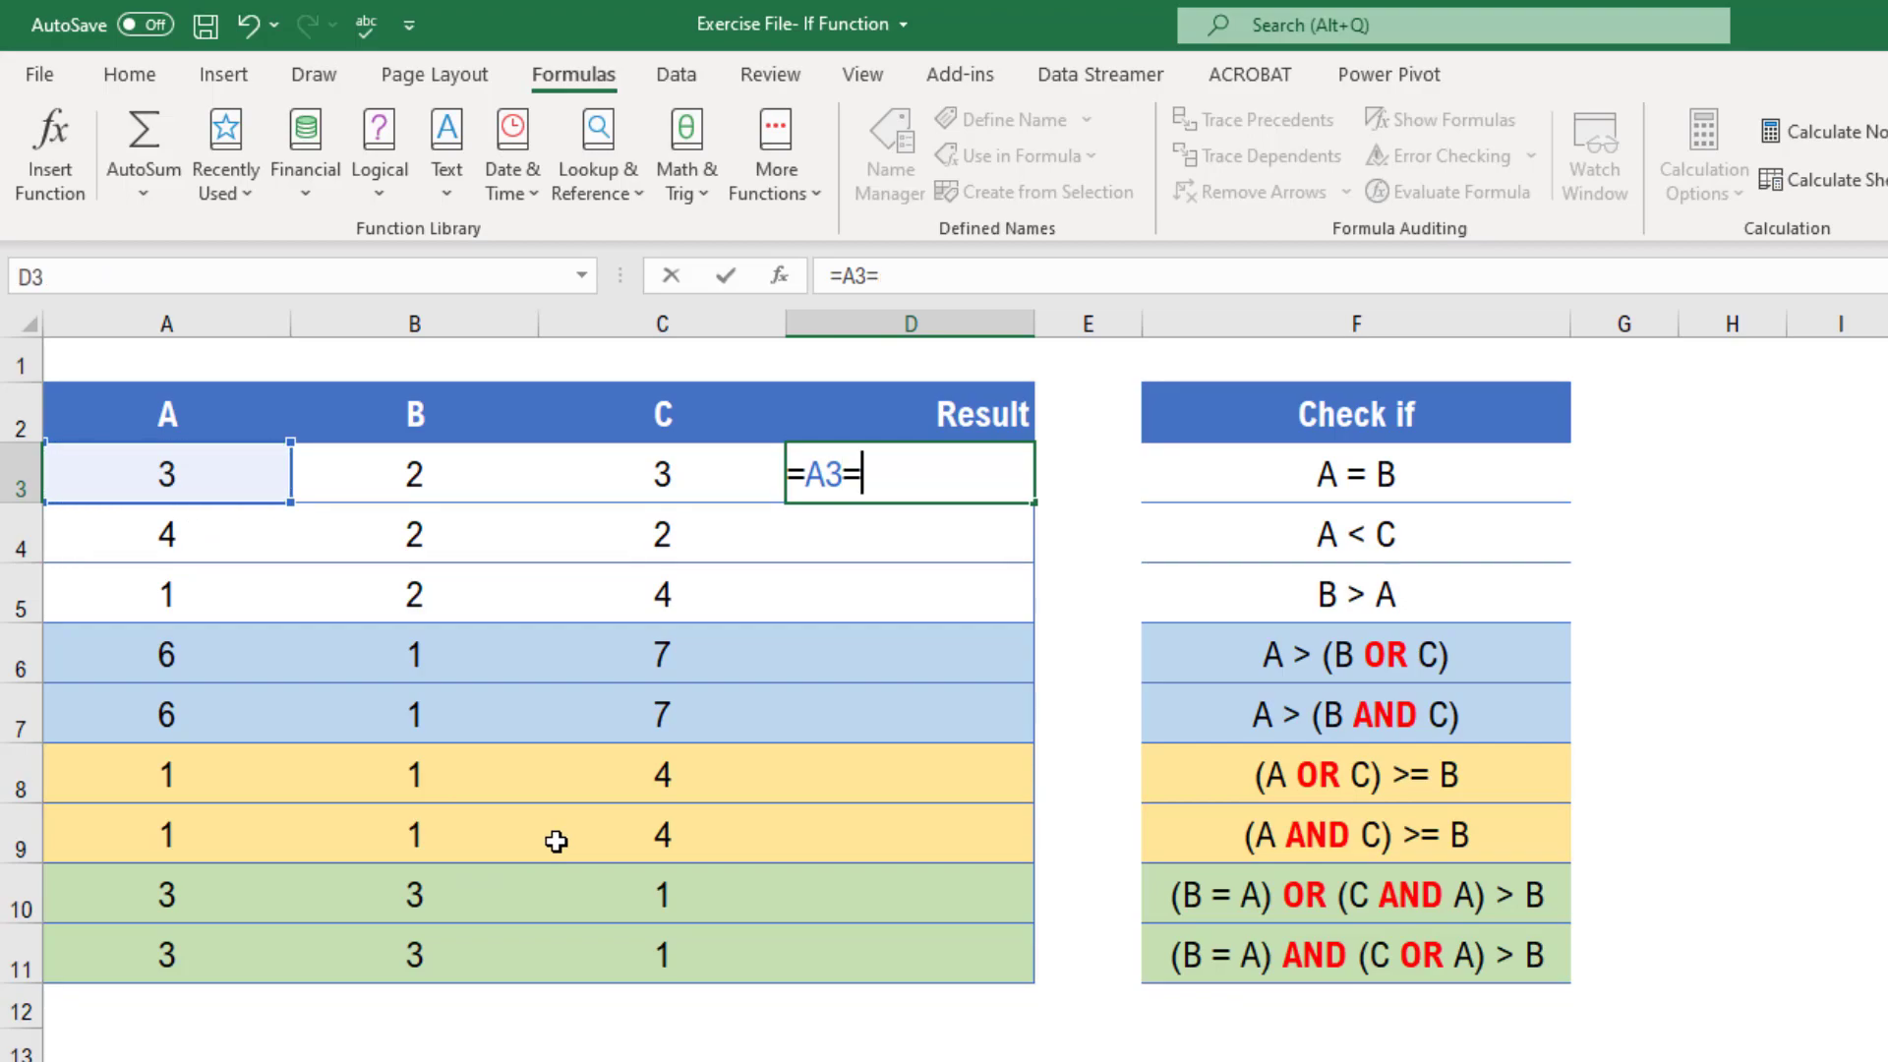
click(413, 482)
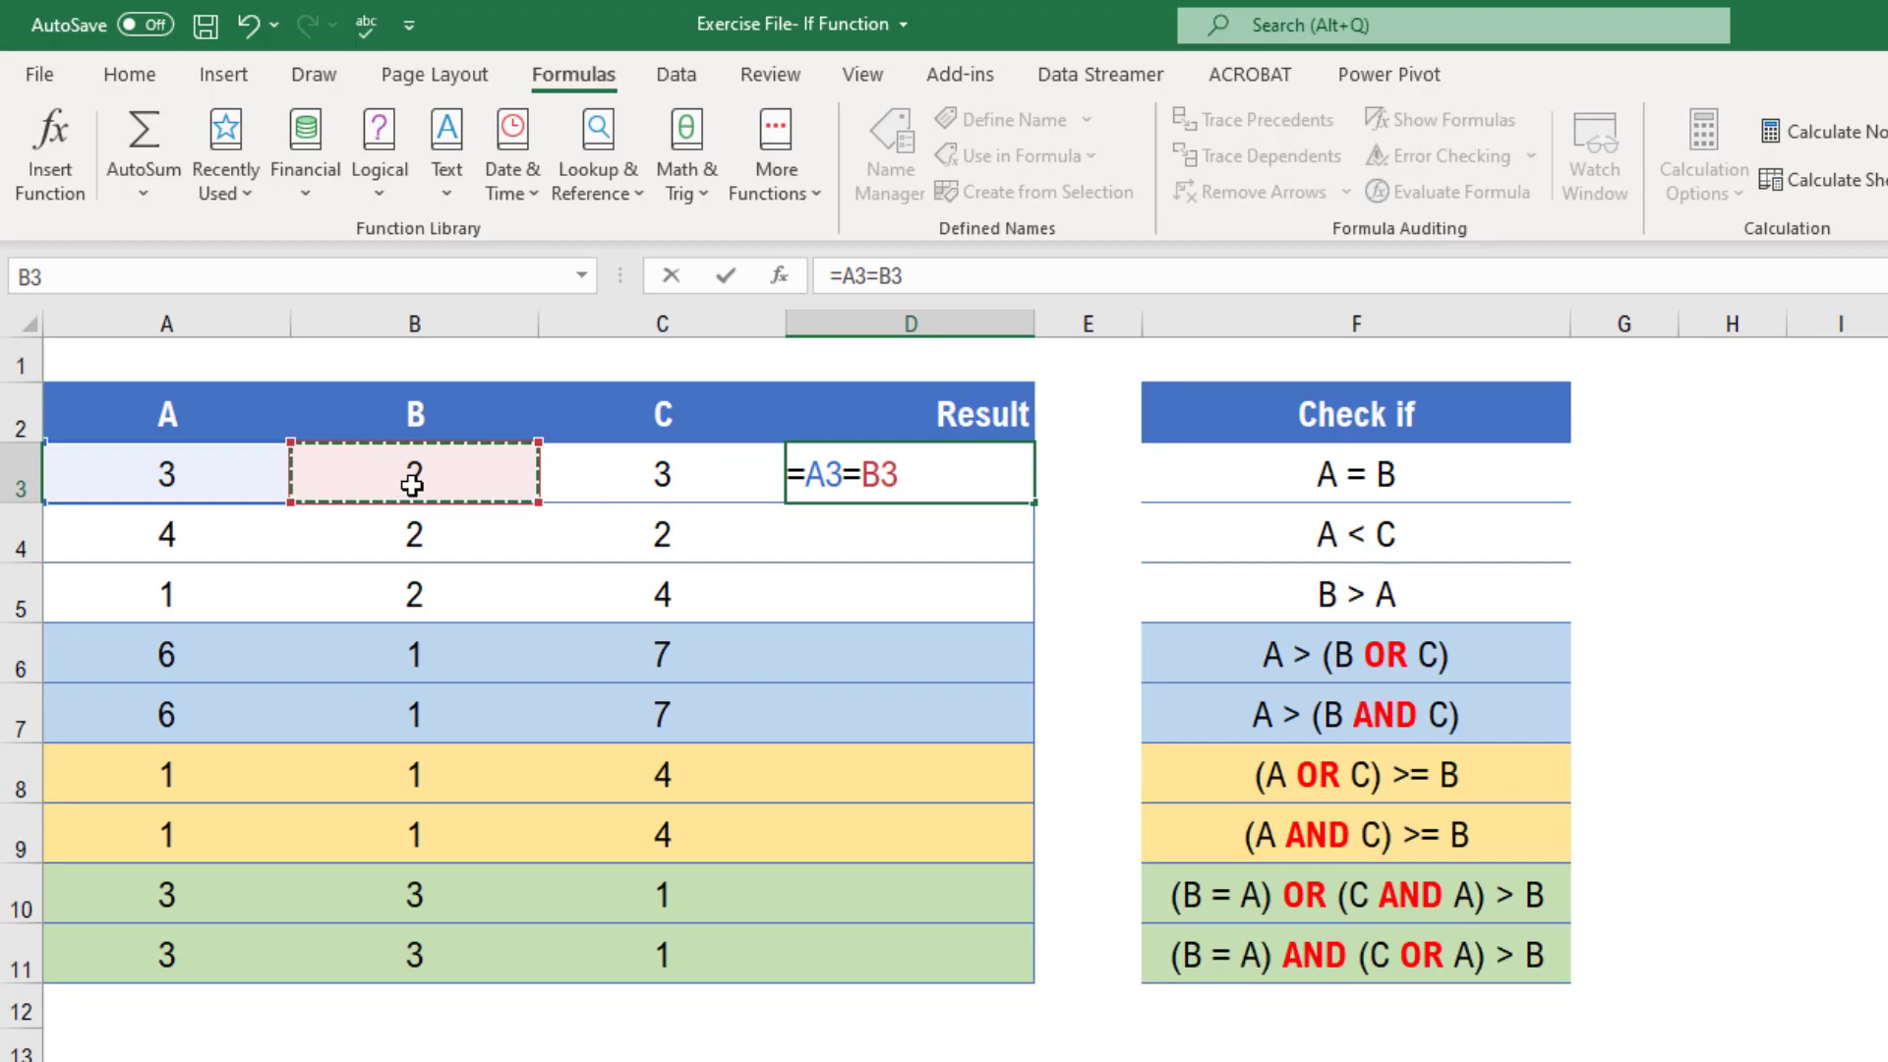
key(Return)
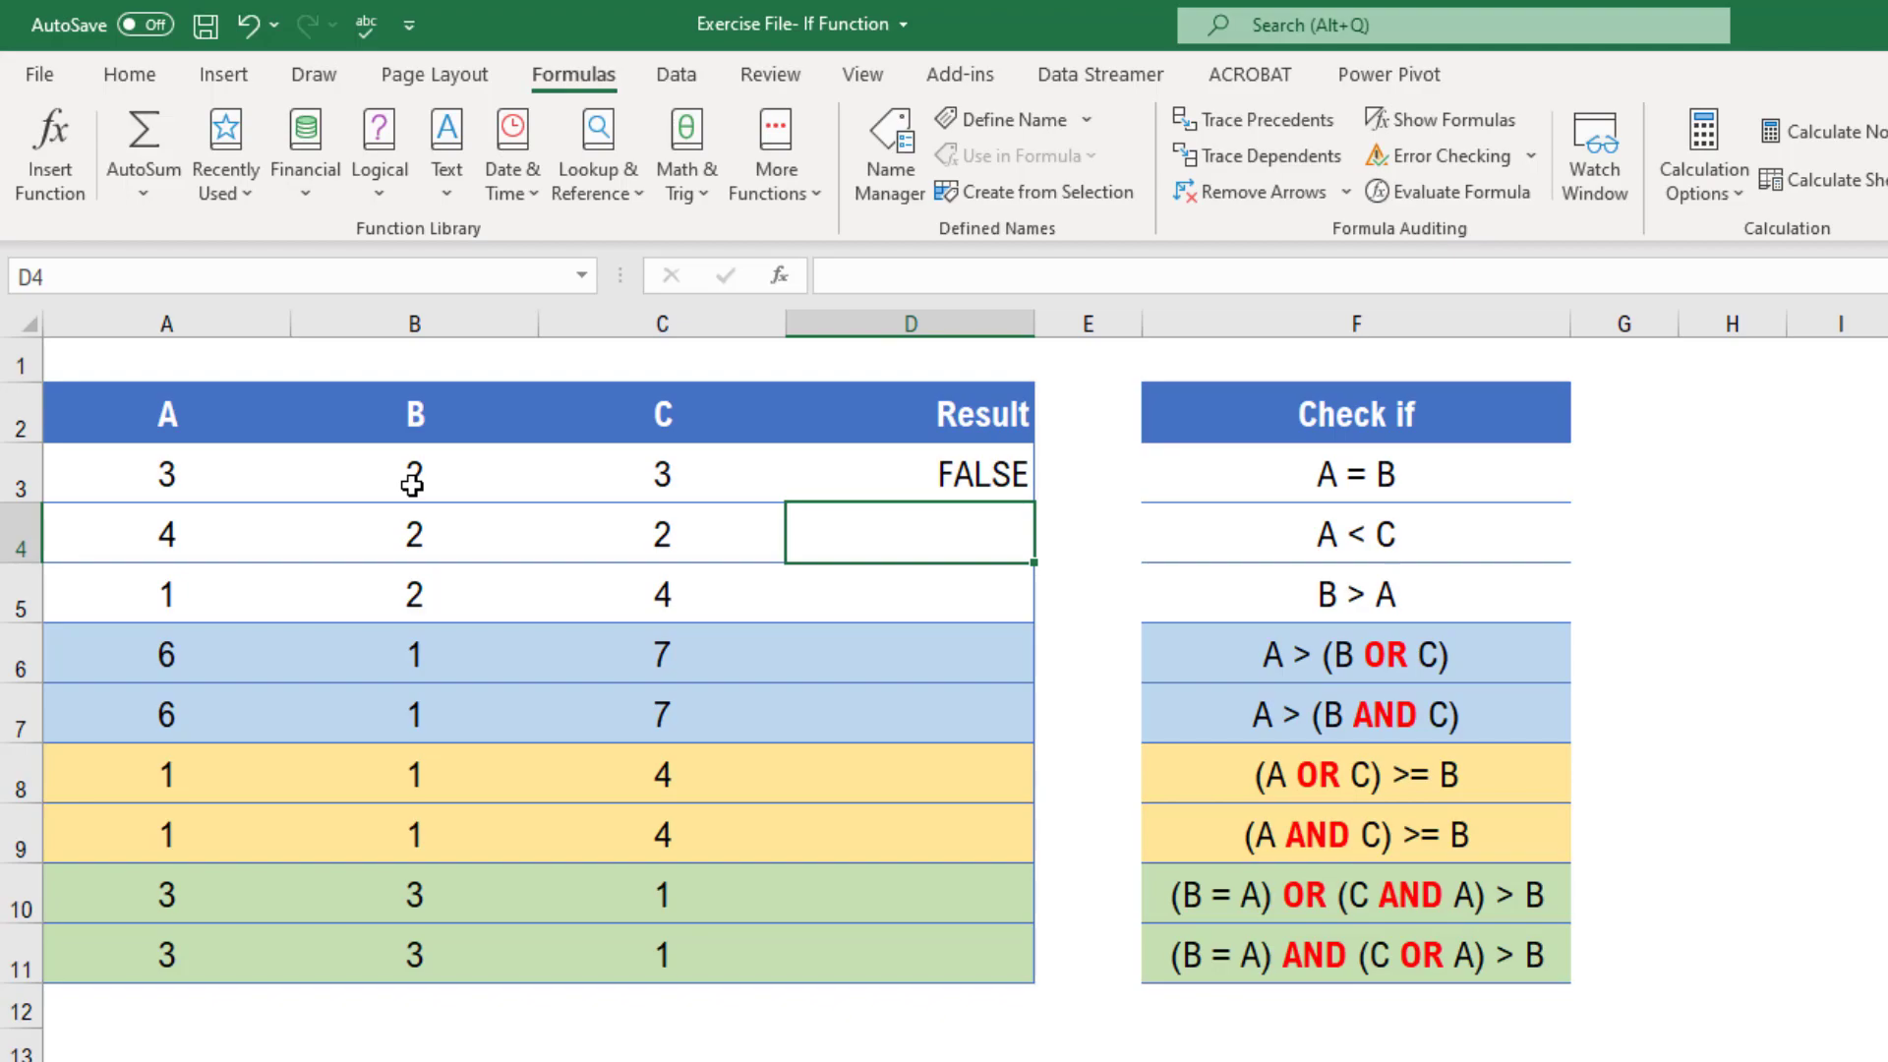
Change B3 to 3 to test the A = B formula
click(995, 482)
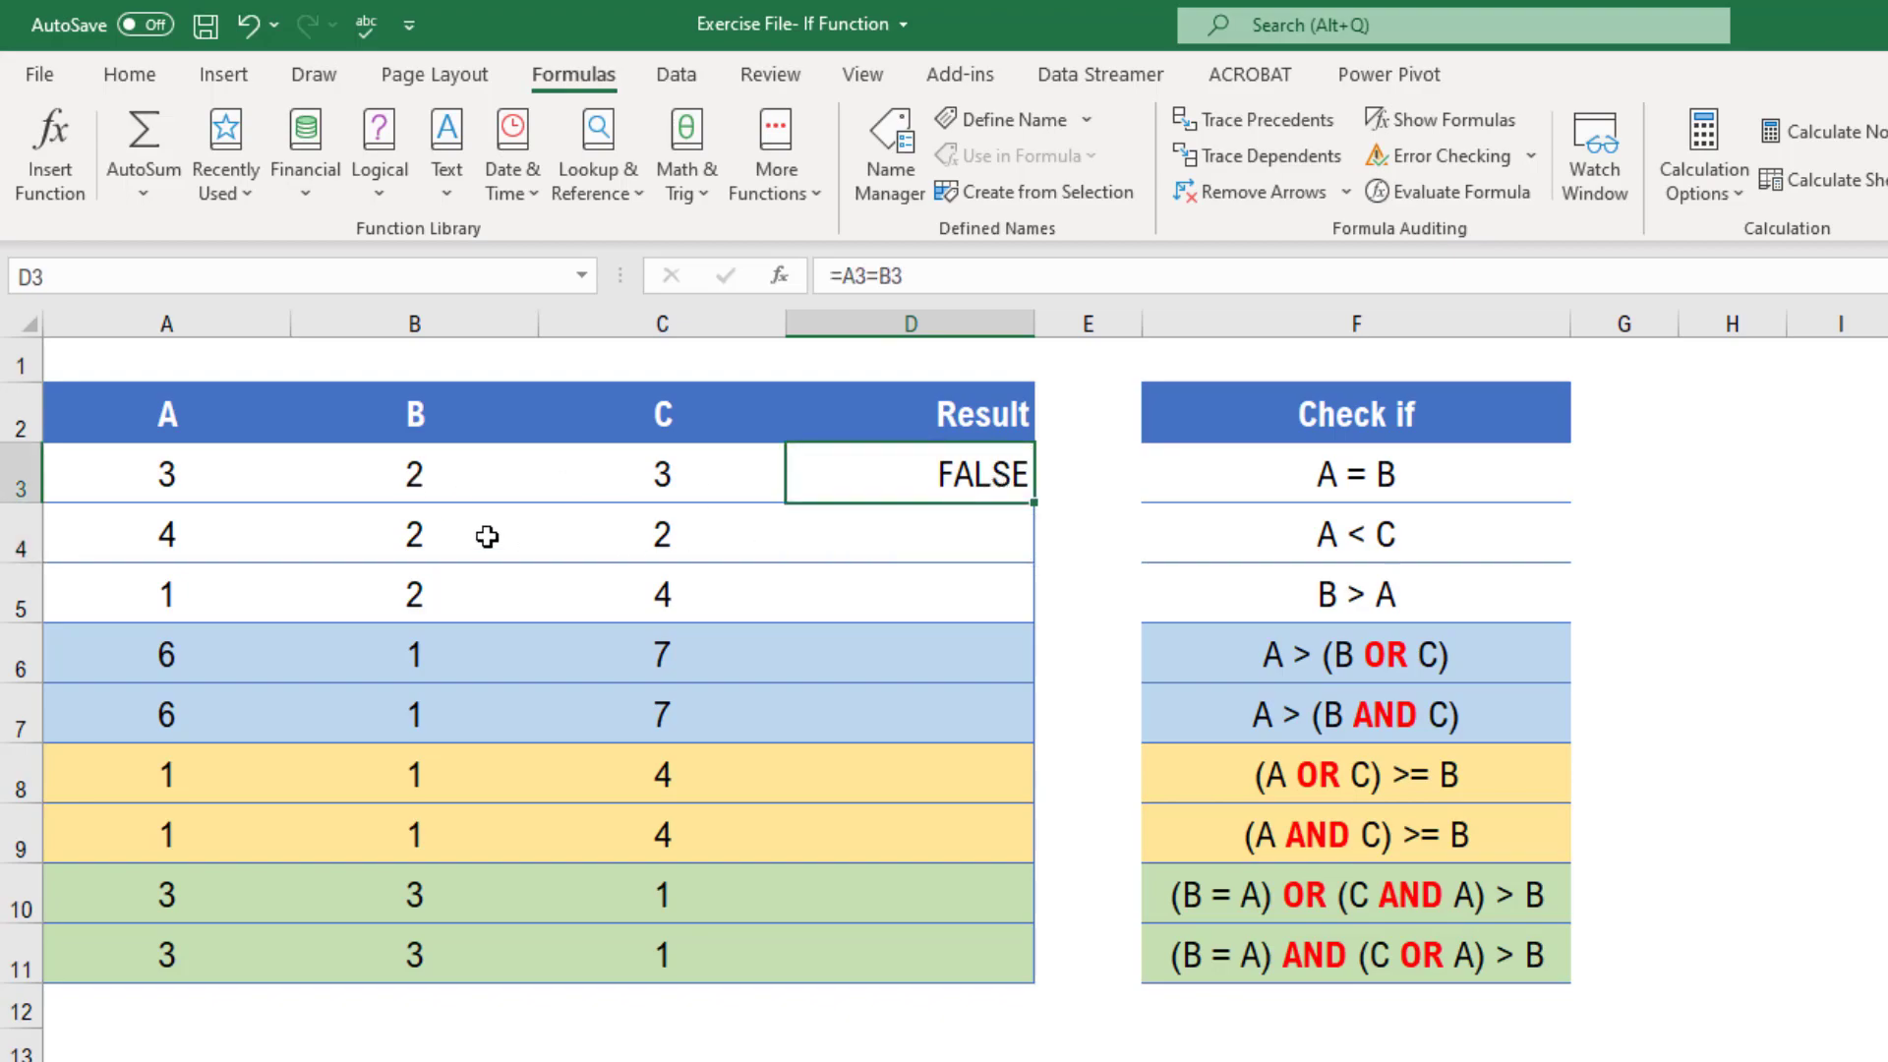
click(409, 473)
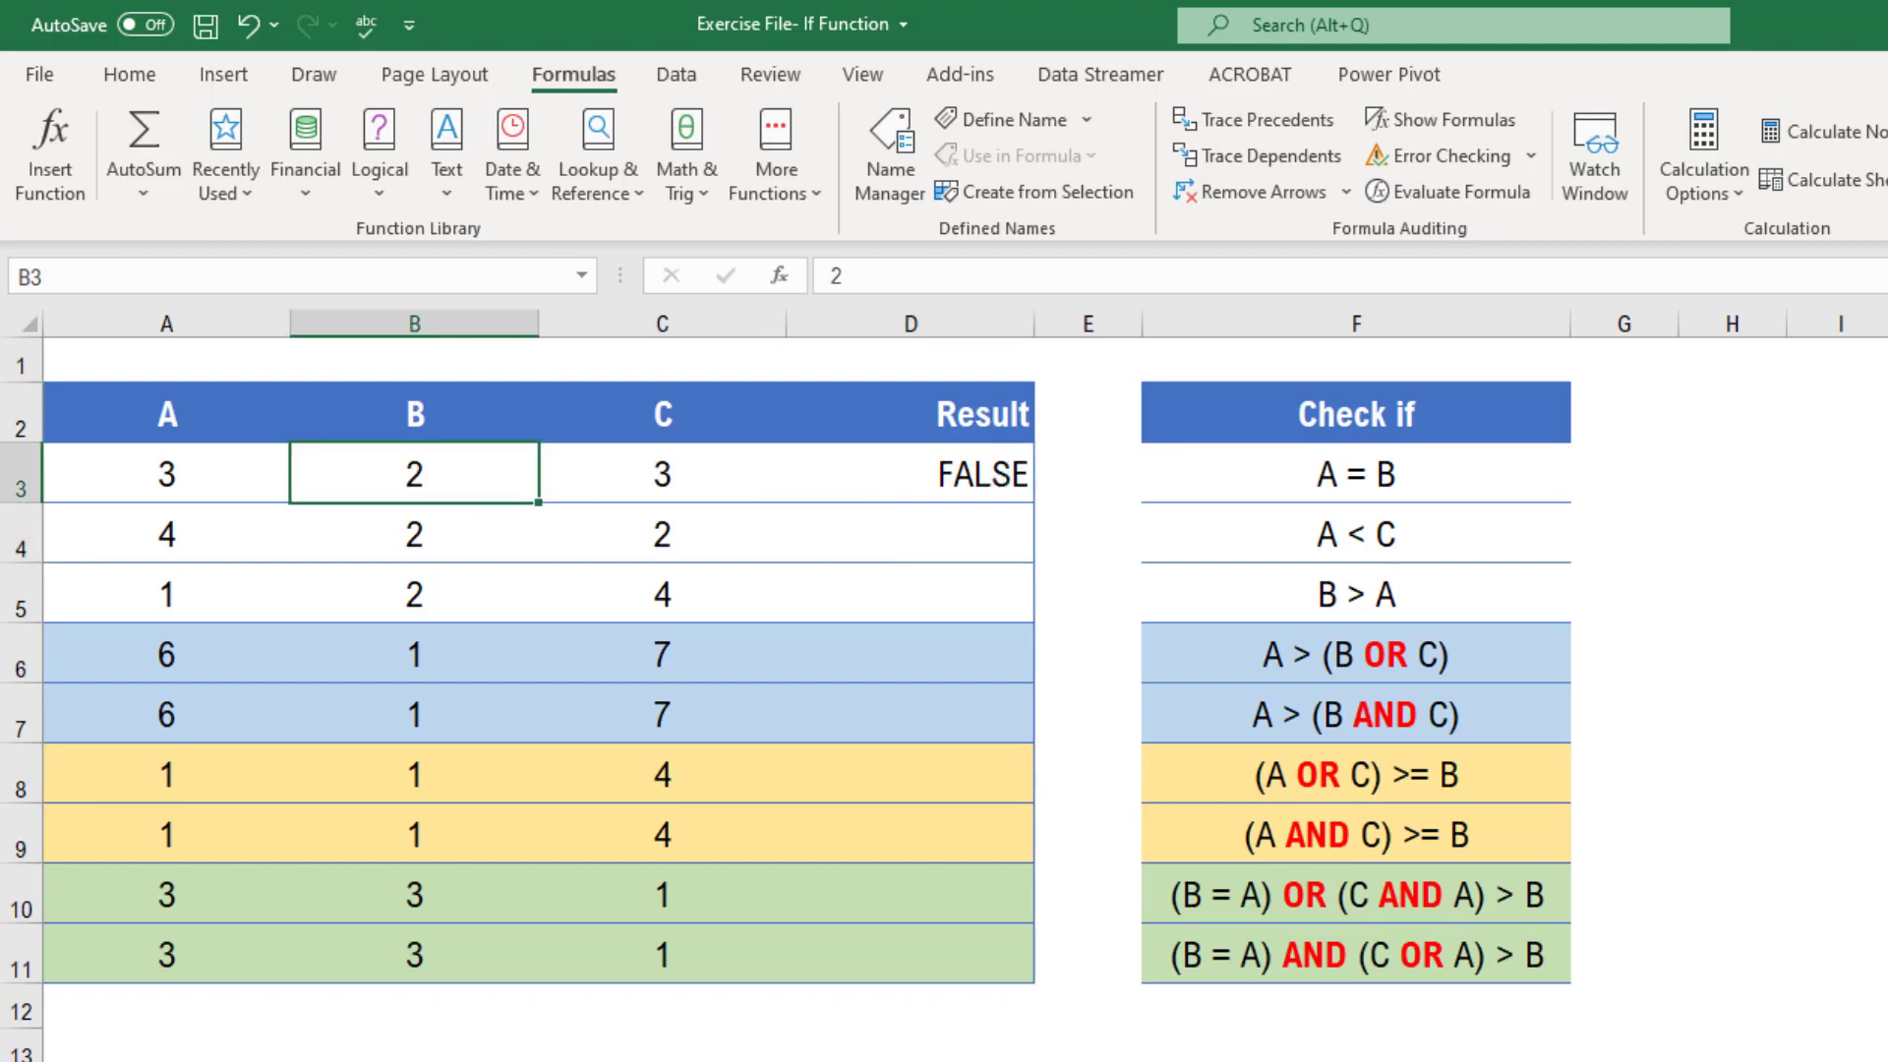
text(3)
key(Return)
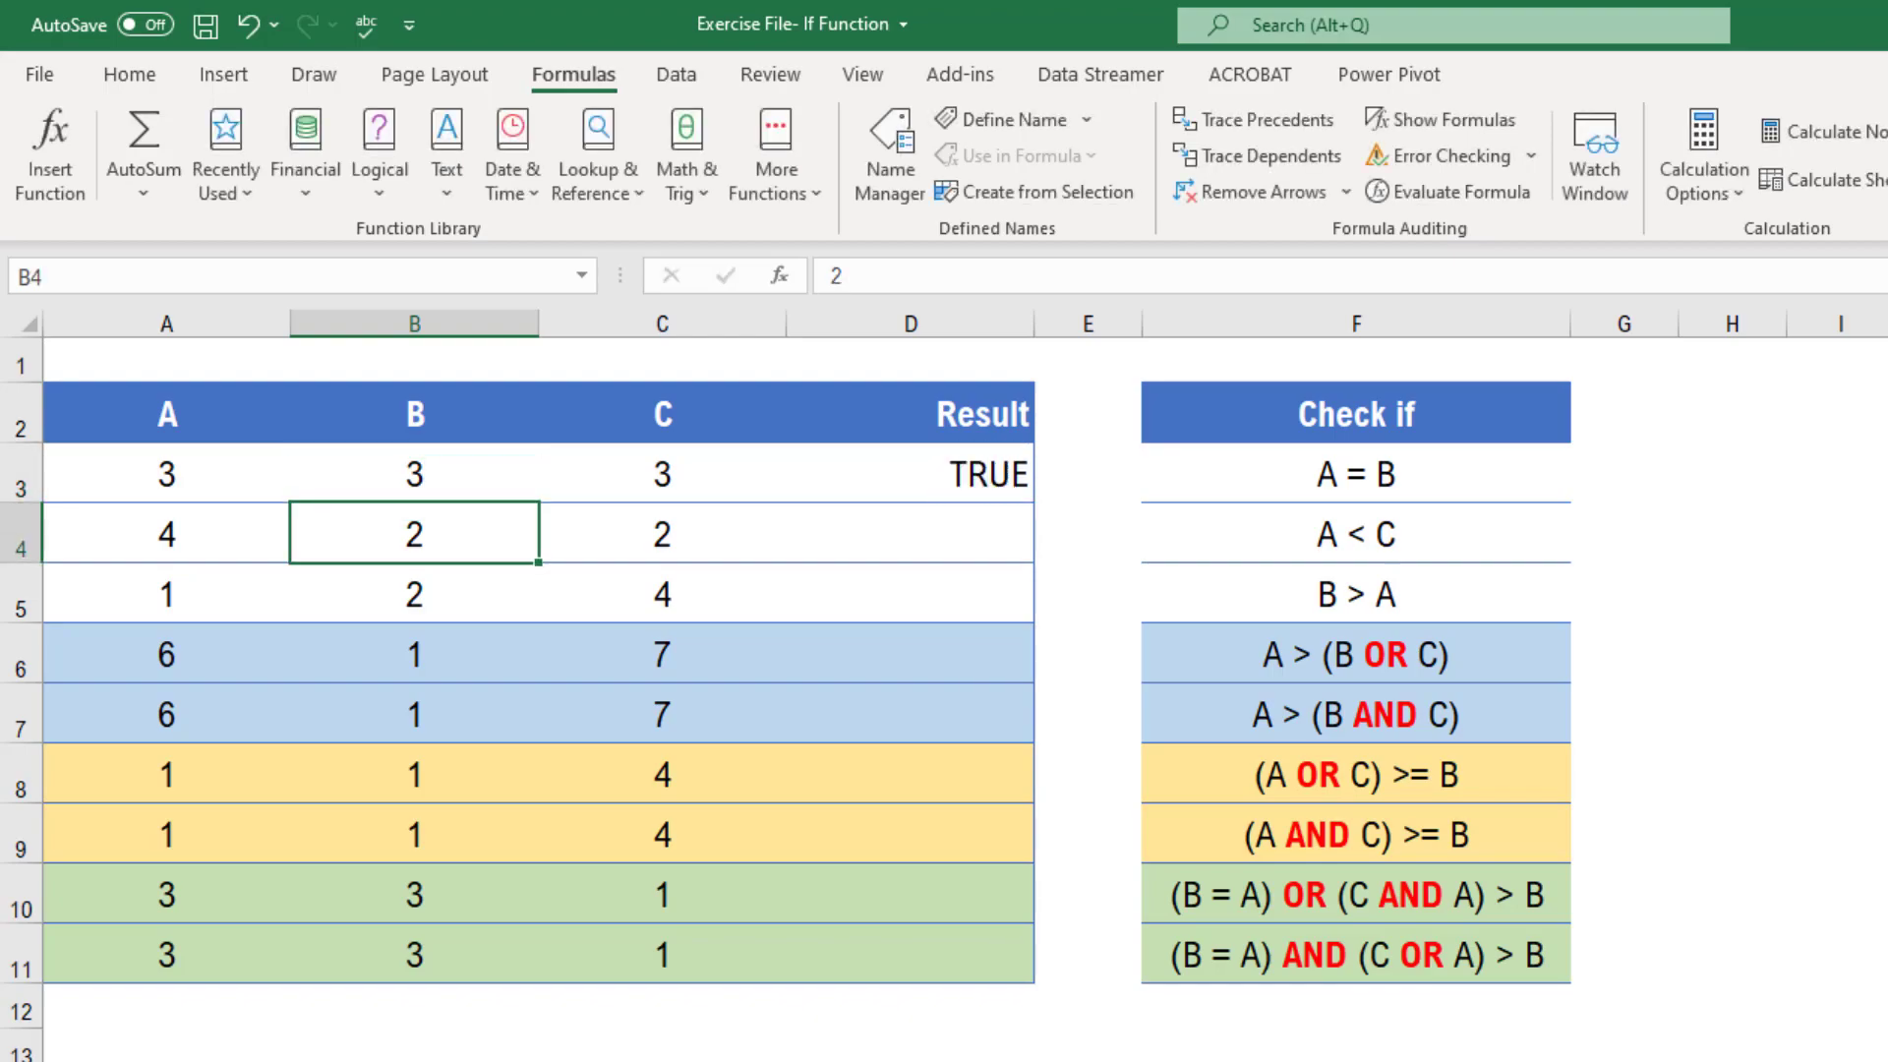
Enter the formula =A4<C4 in D4 to test whether A is less than C
key(Up)
key(Right)
key(Right)
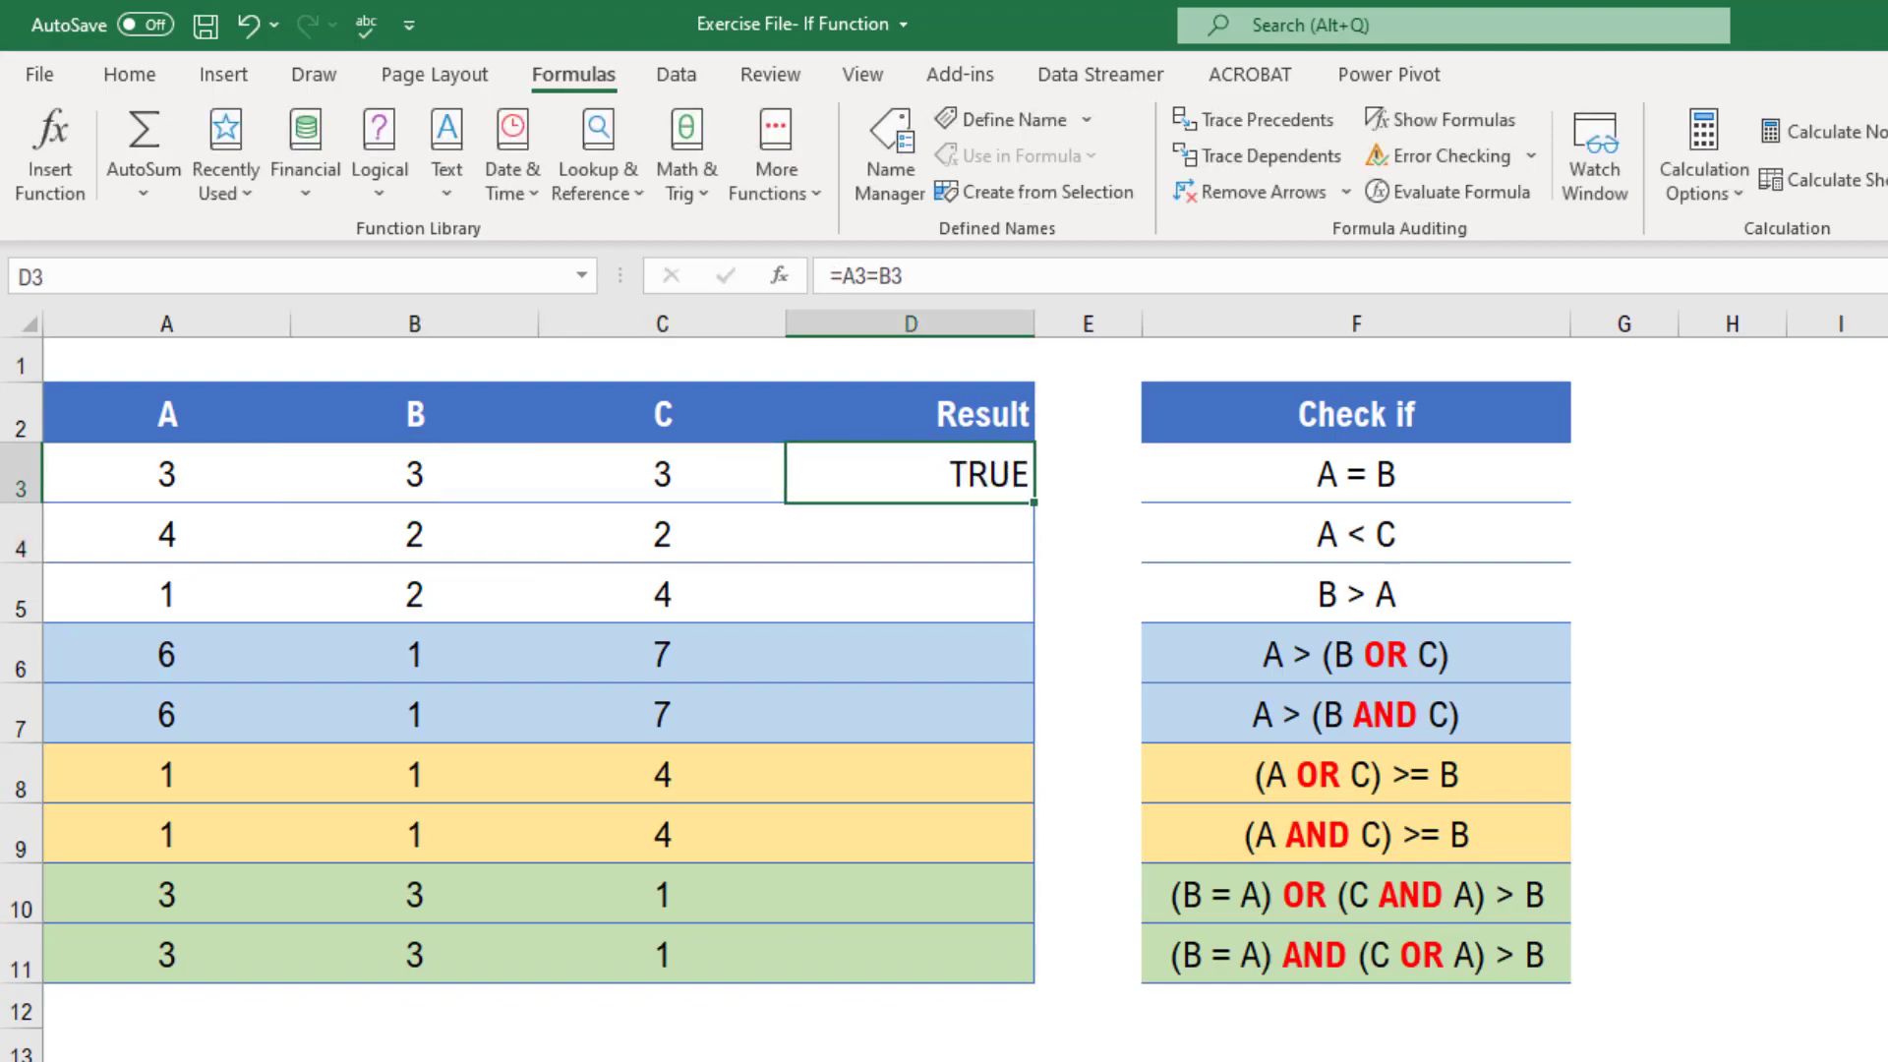
key(Down)
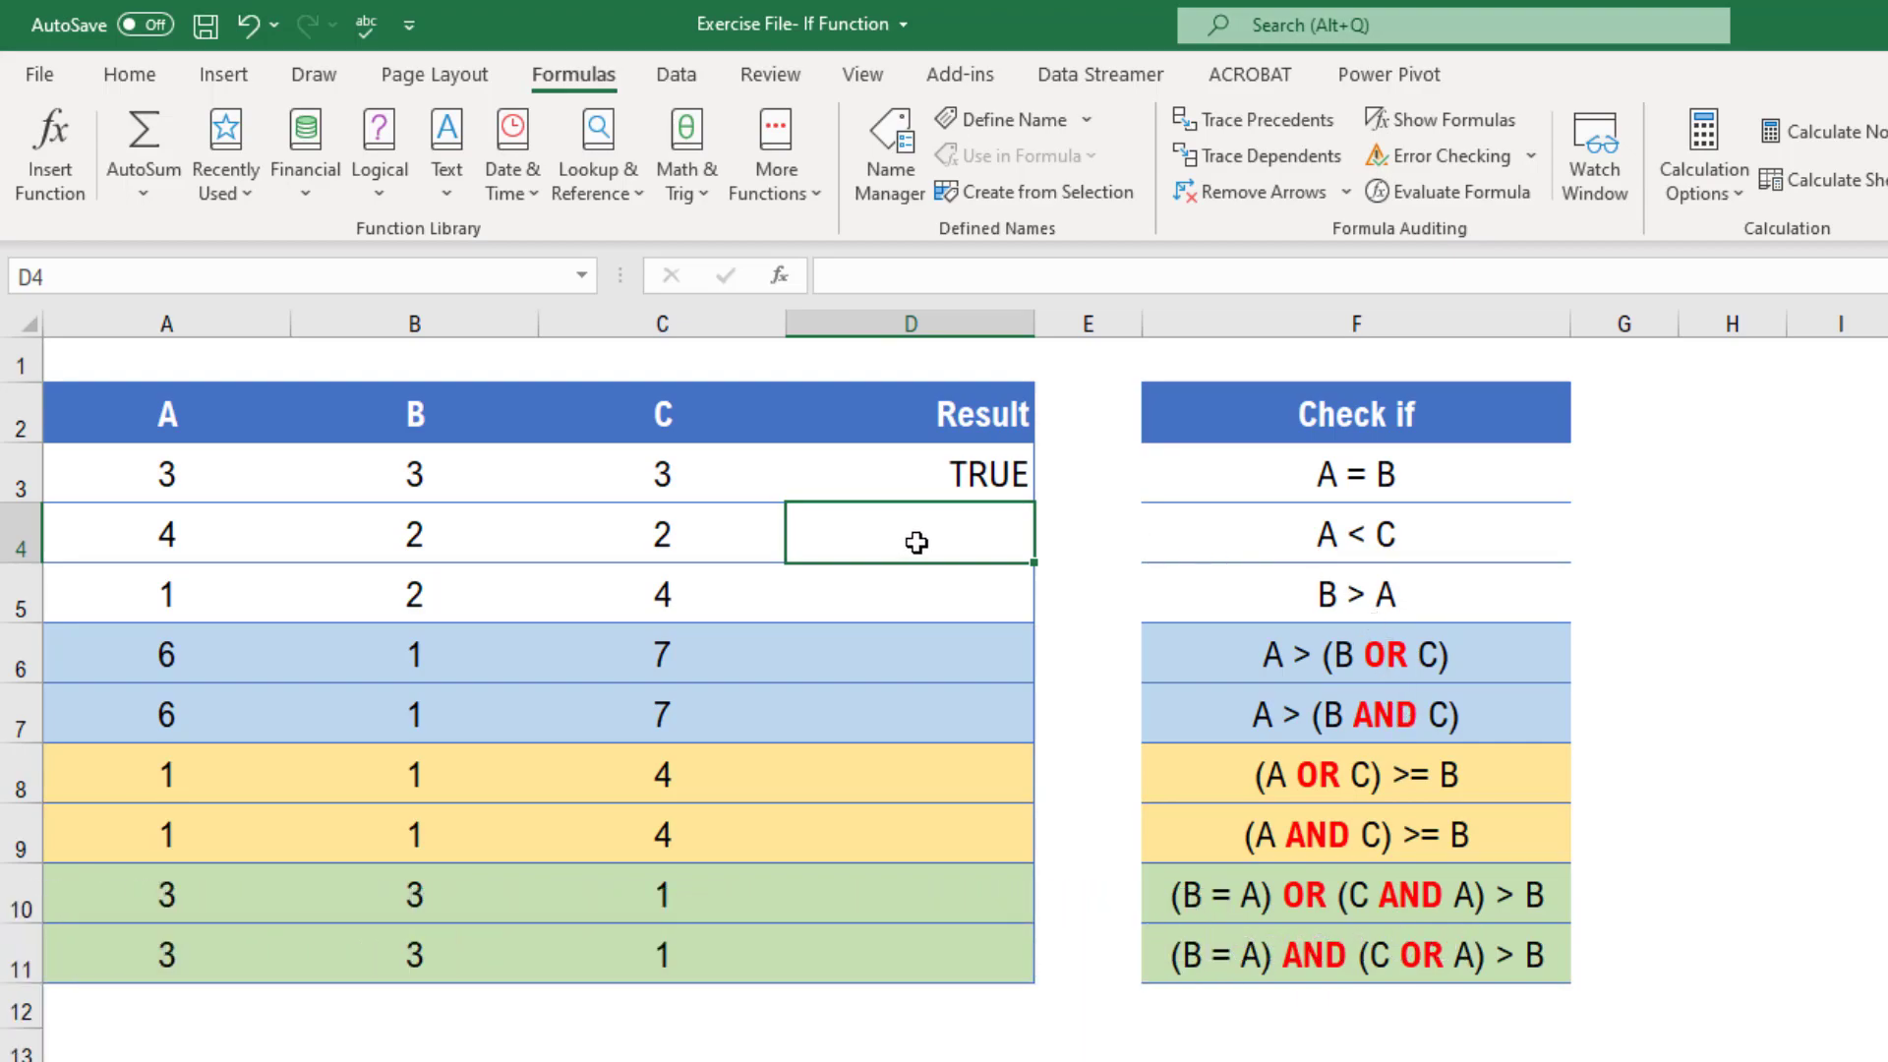
text(=)
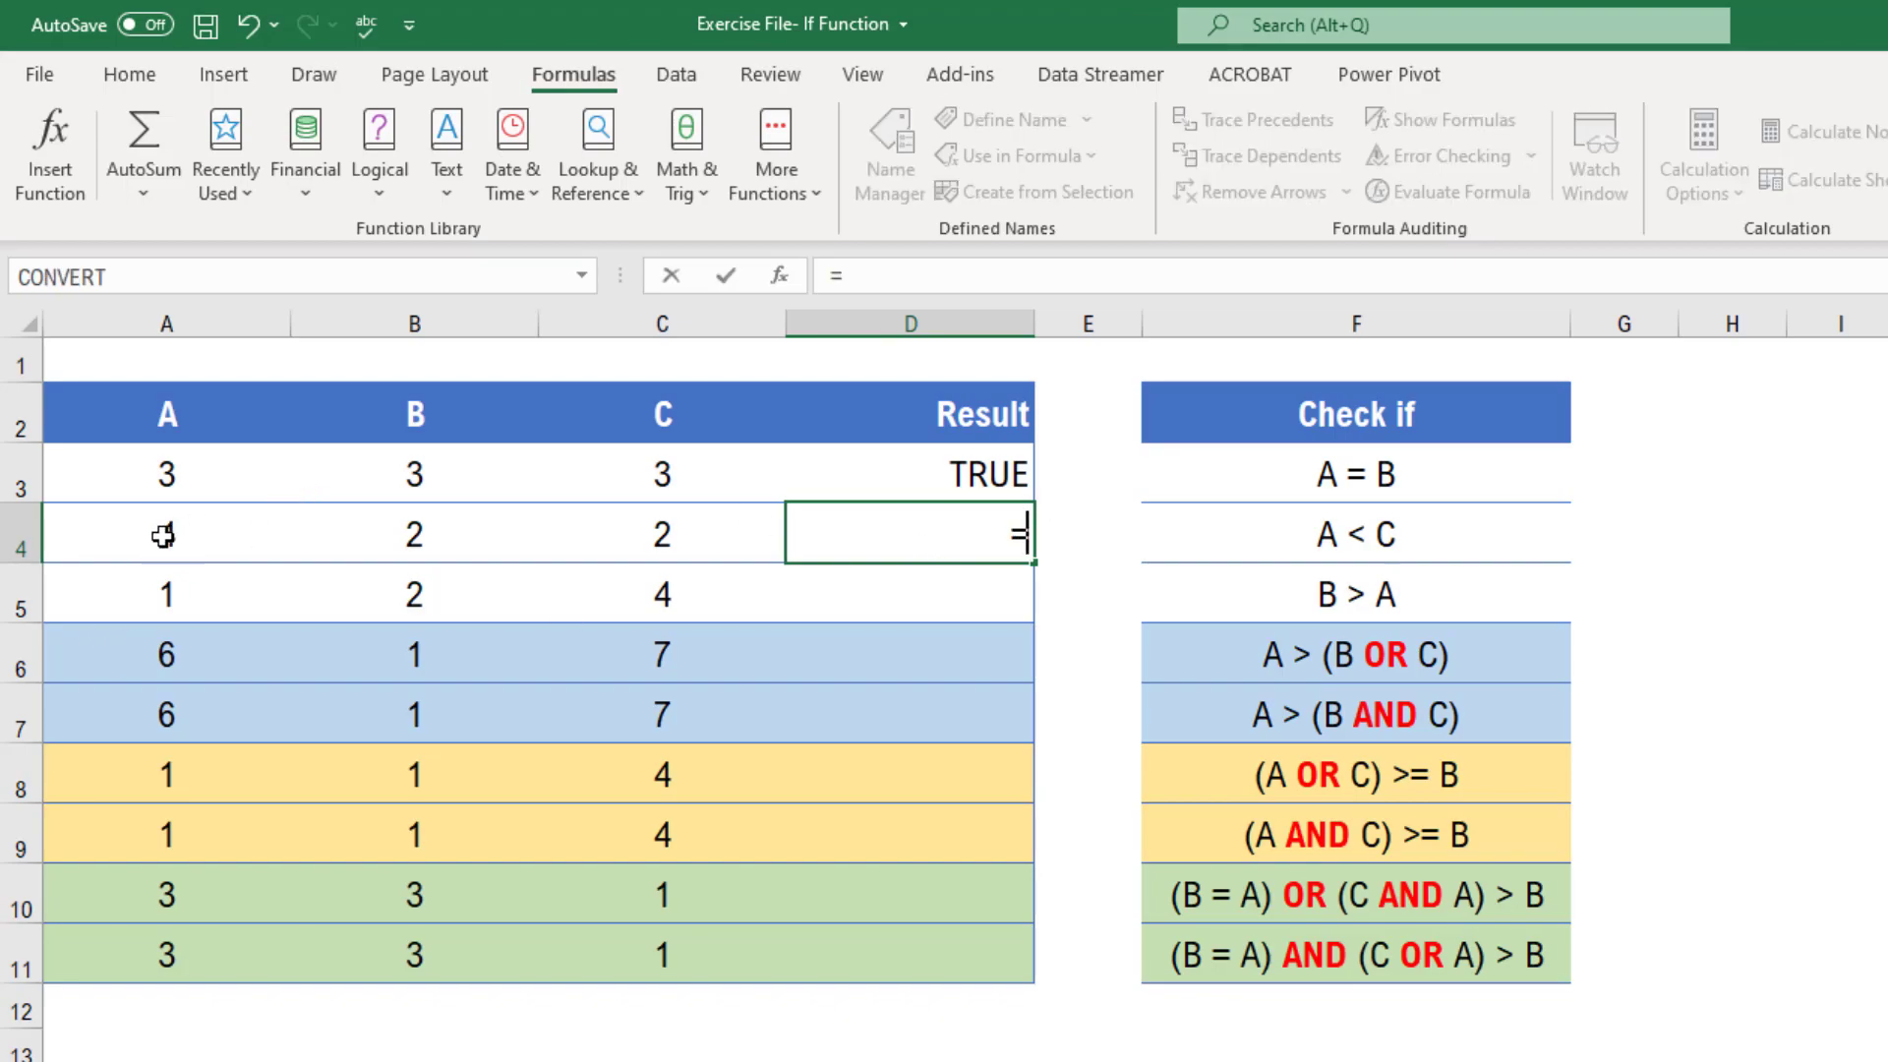
click(163, 535)
text(<)
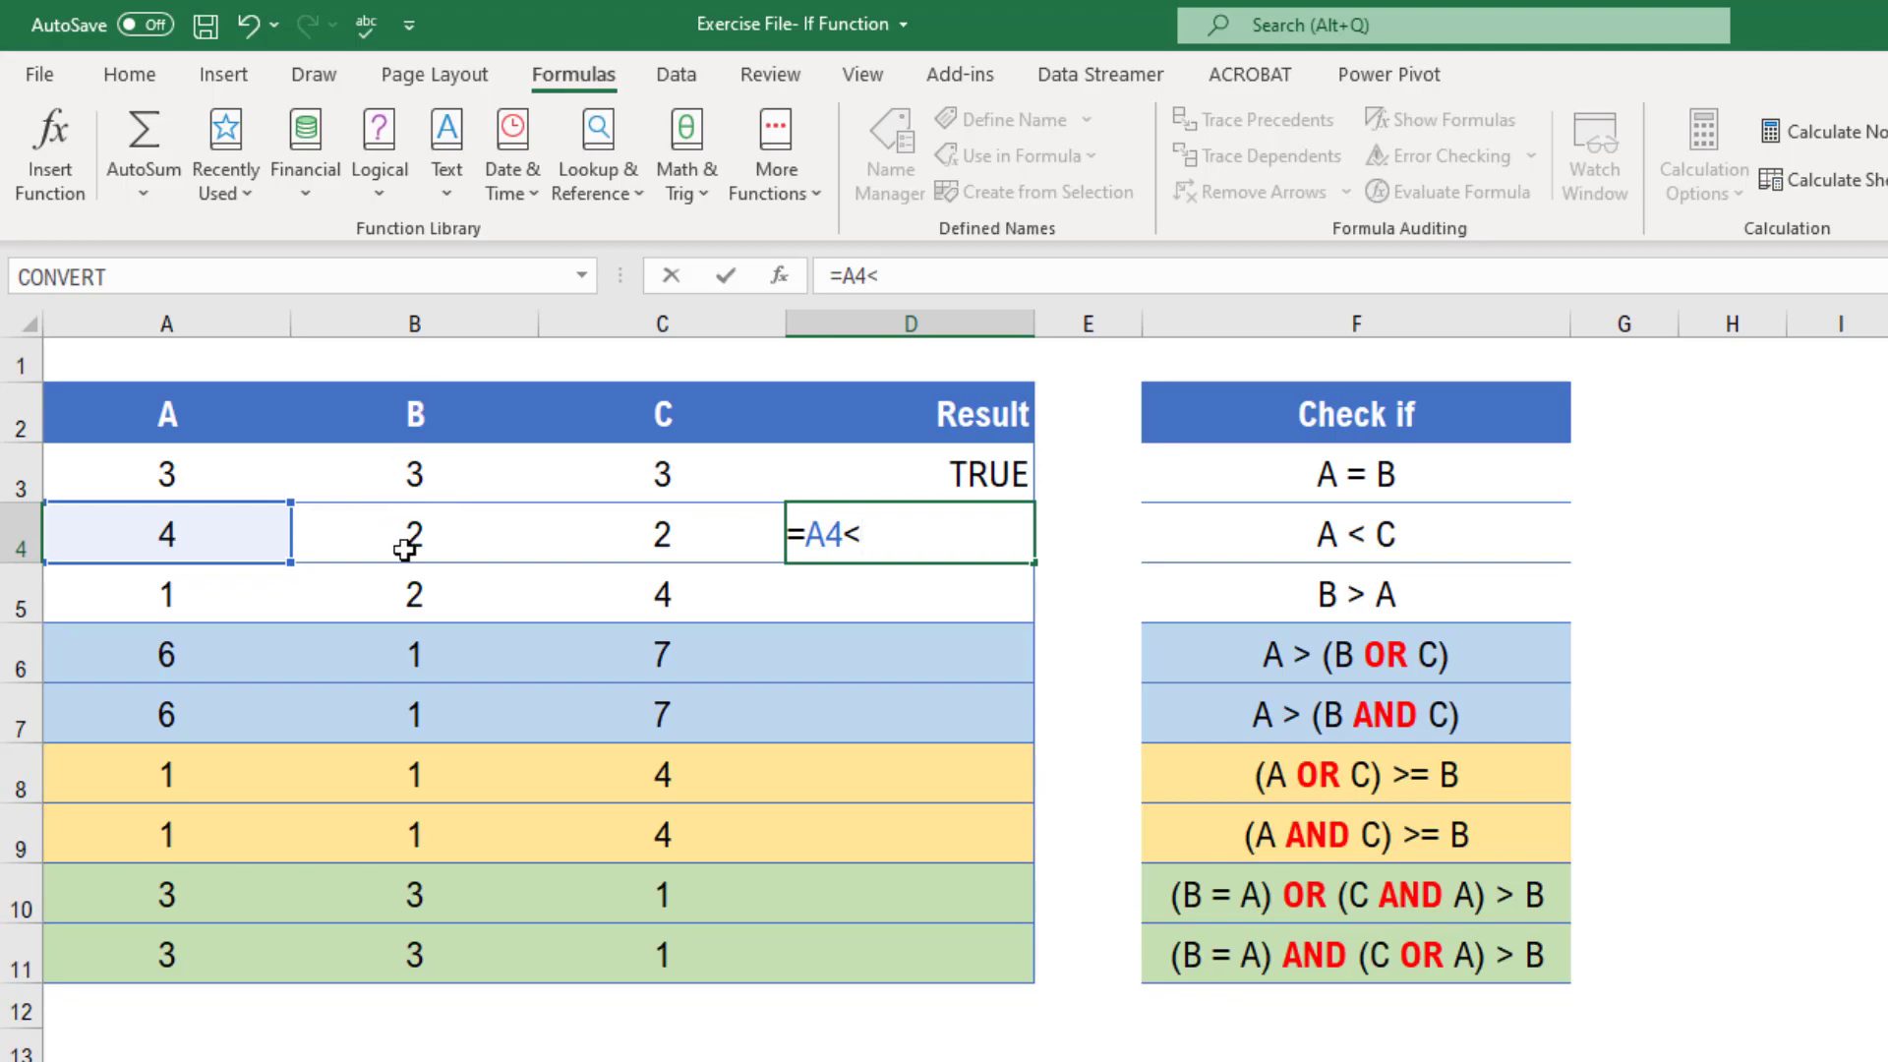
click(662, 543)
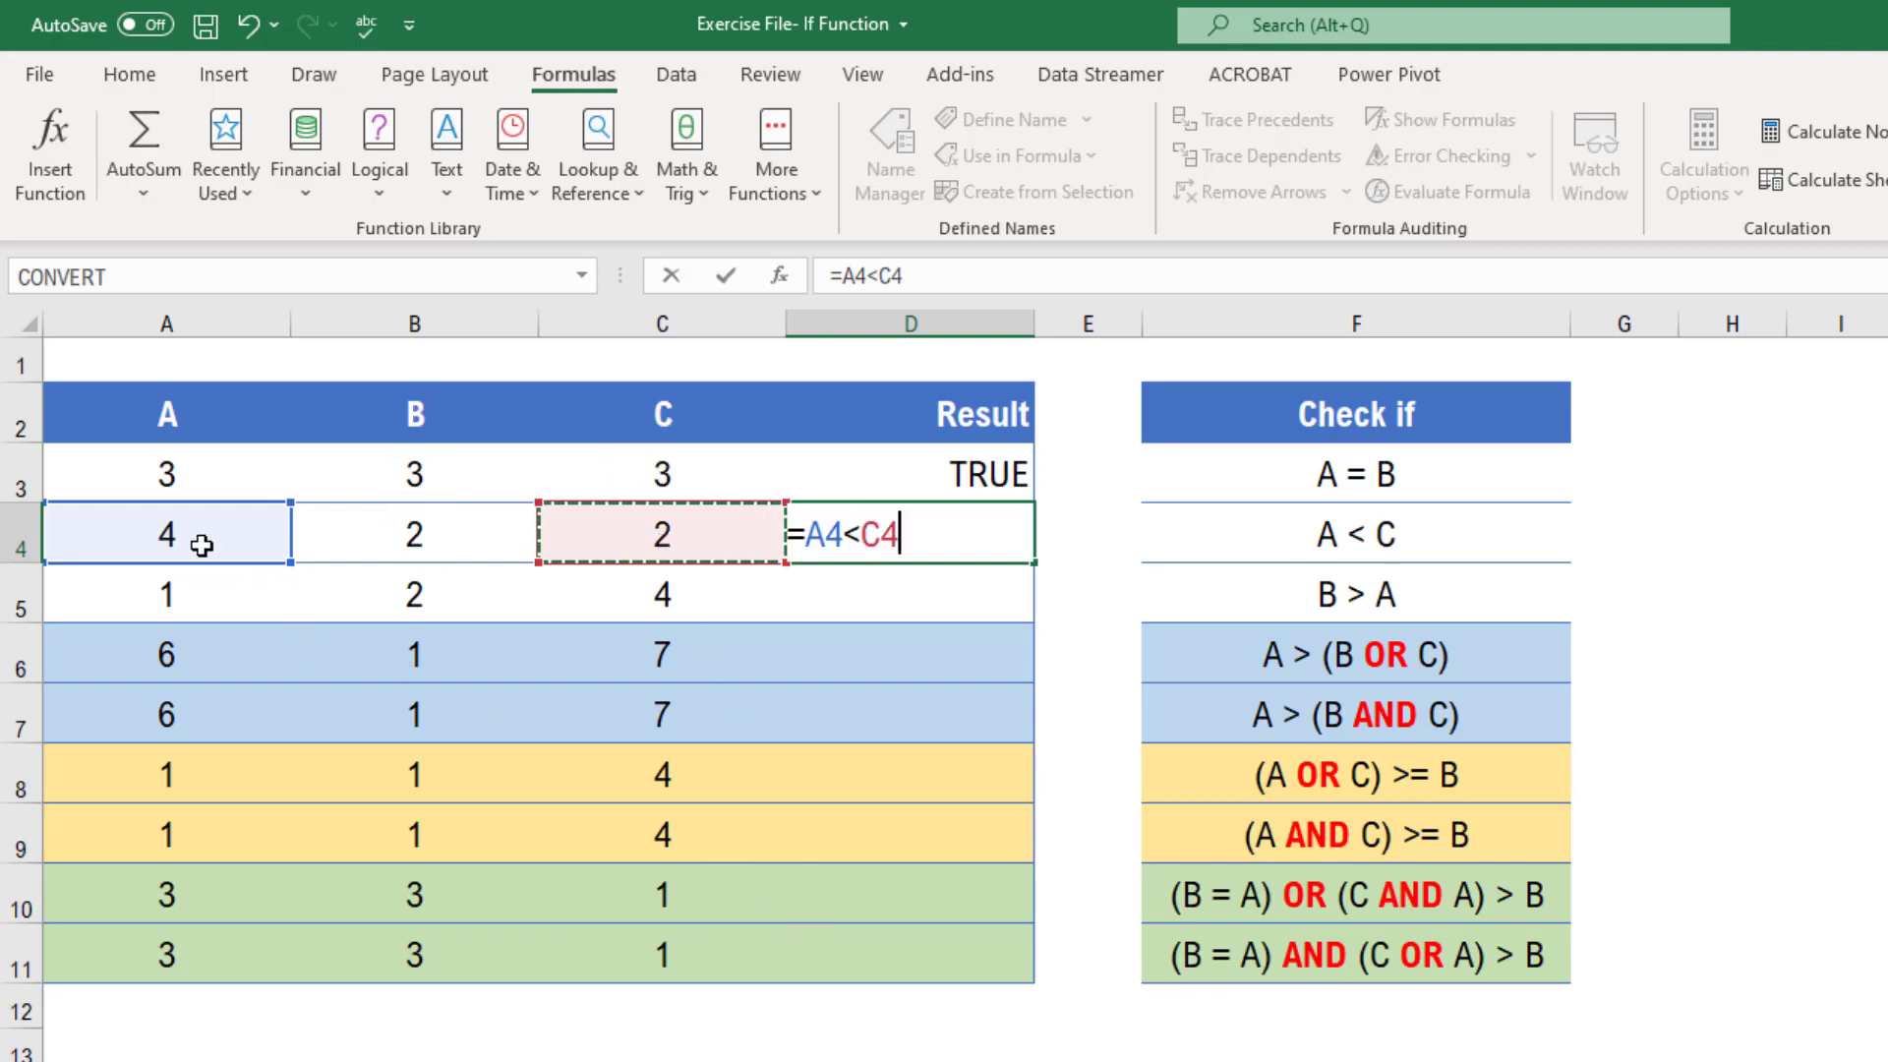
key(Return)
Change C4 to 5 to test the A < C formula
key(Up)
click(639, 548)
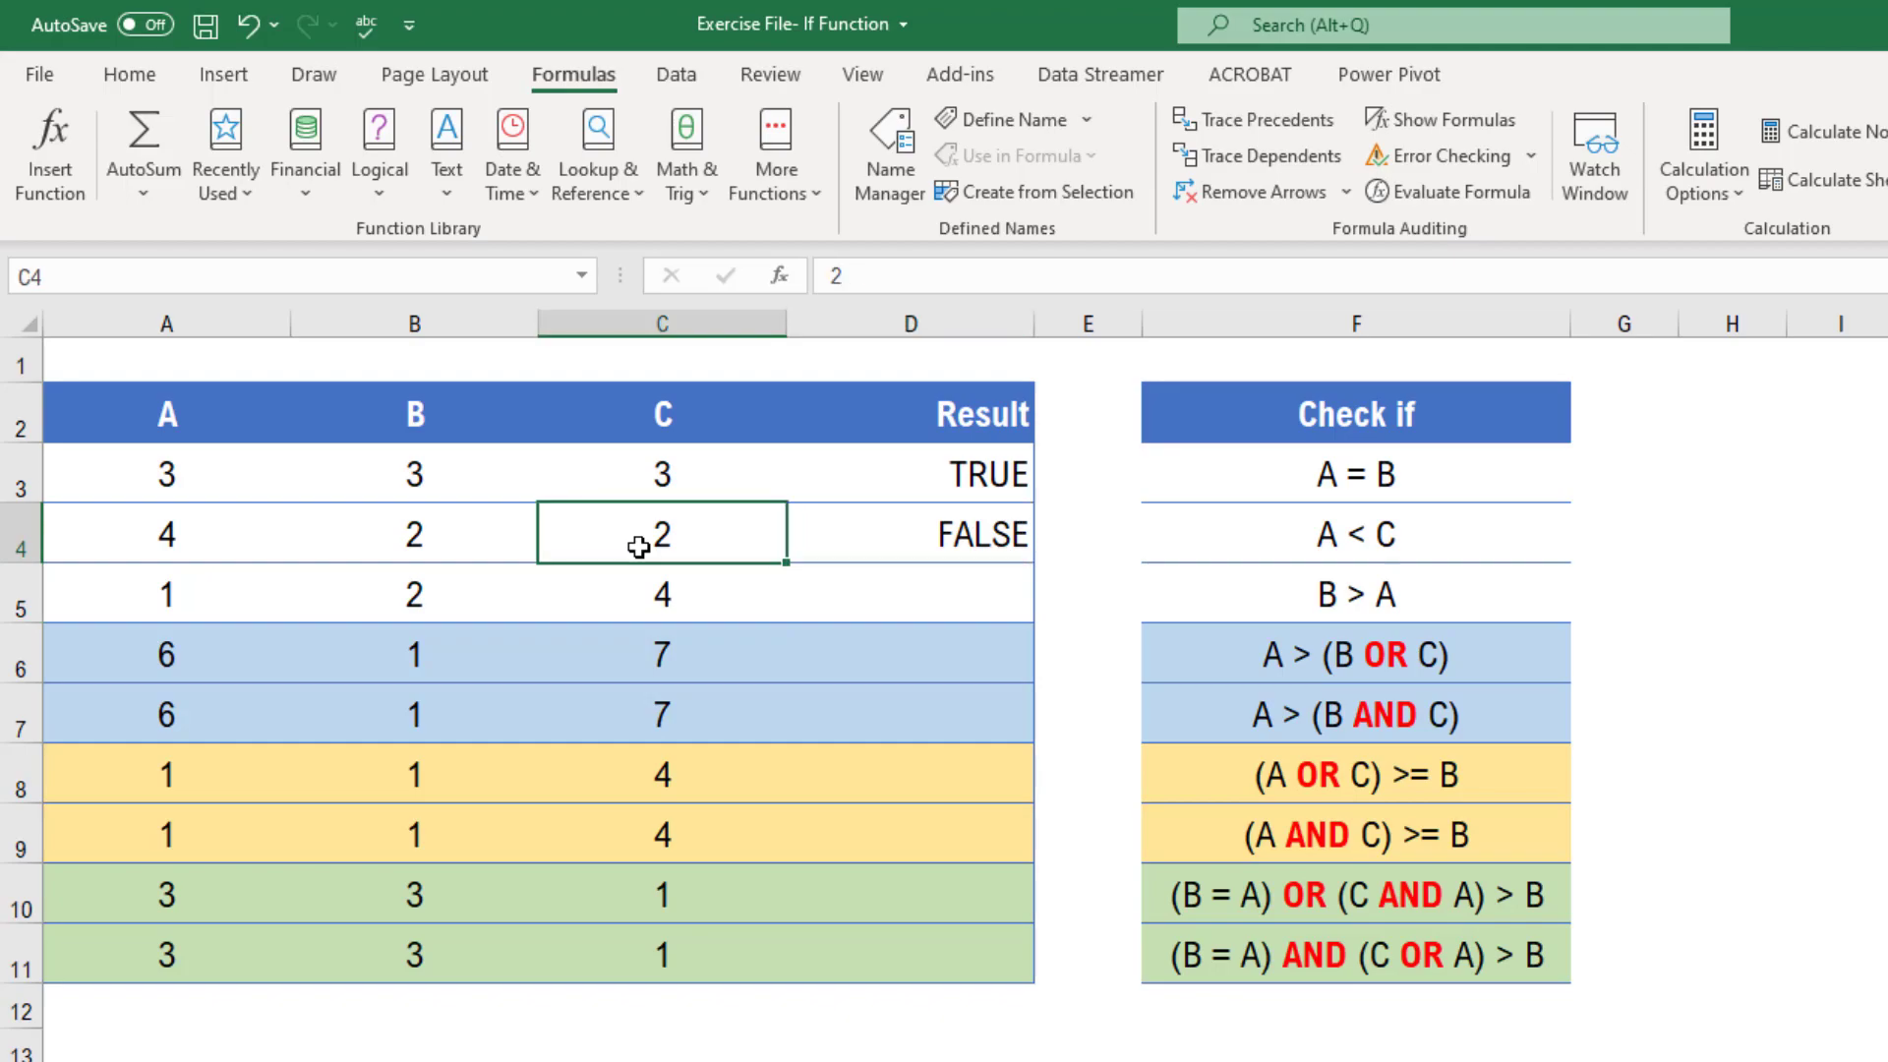
text(5)
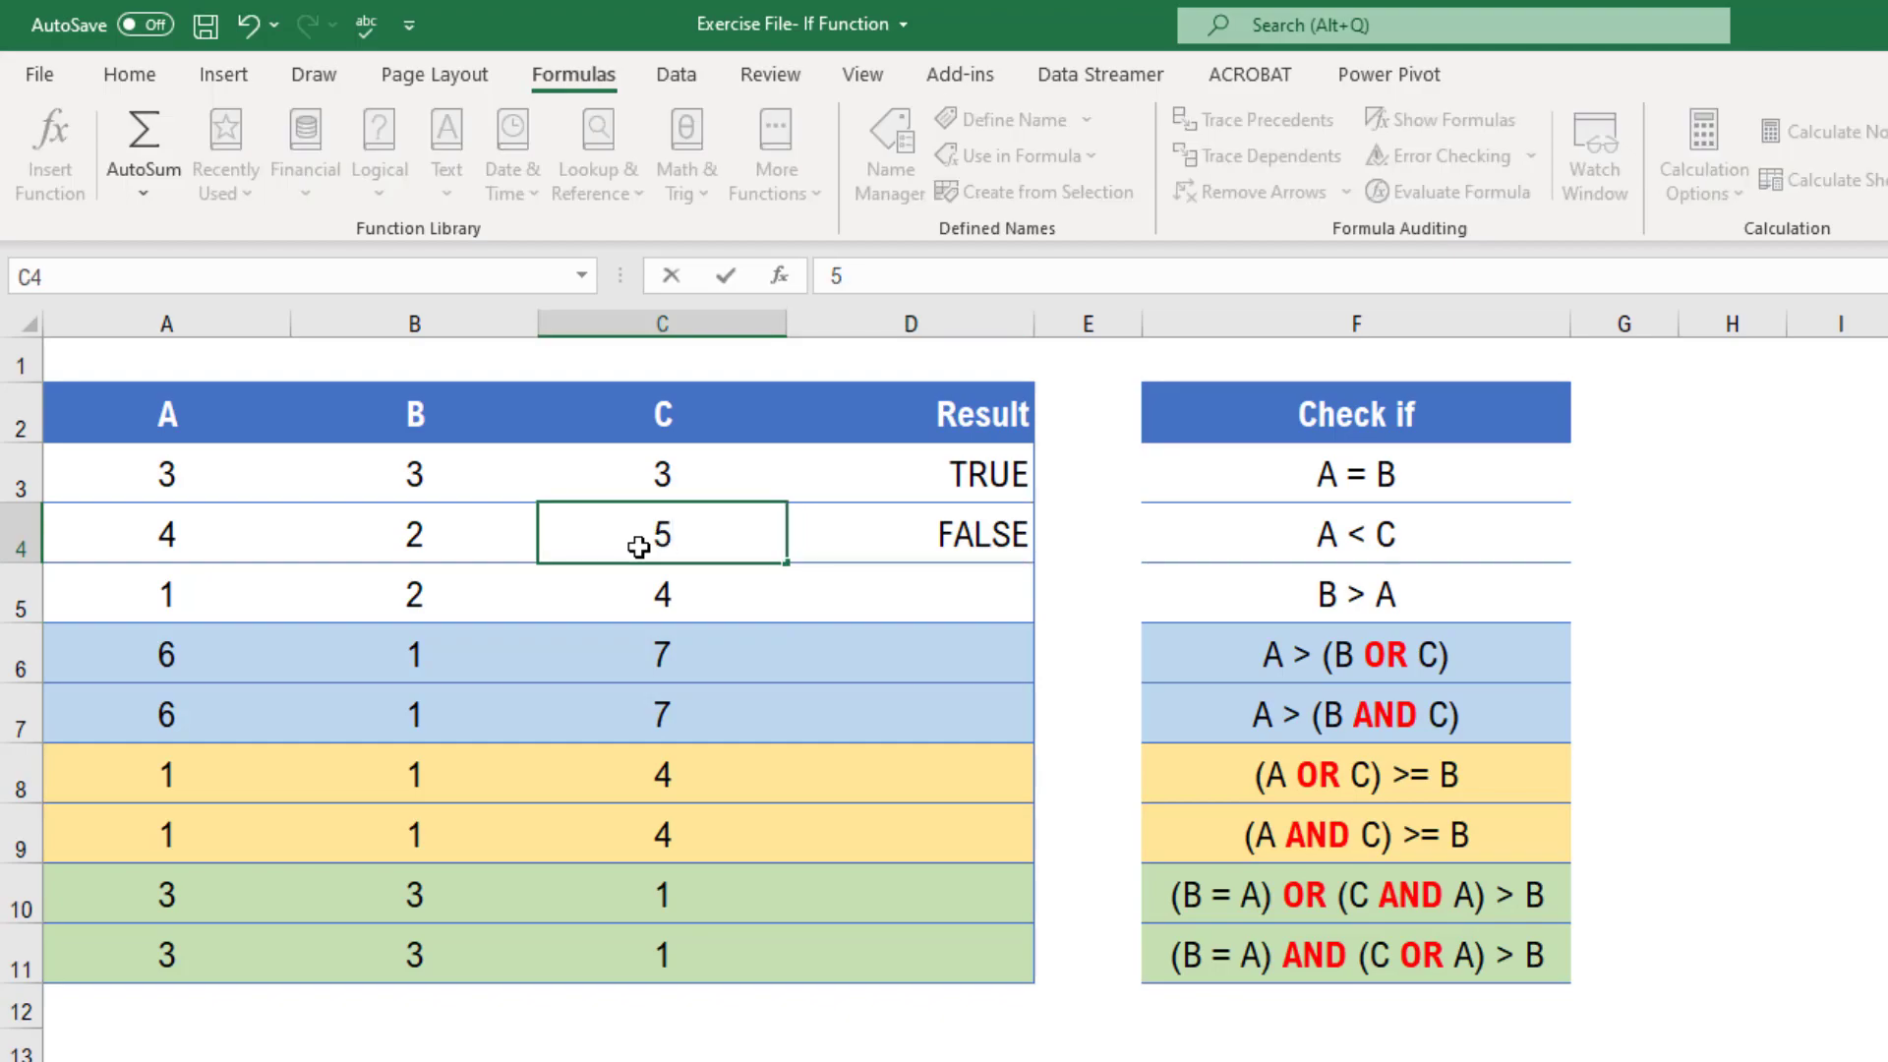
key(Return)
key(Up)
key(Right)
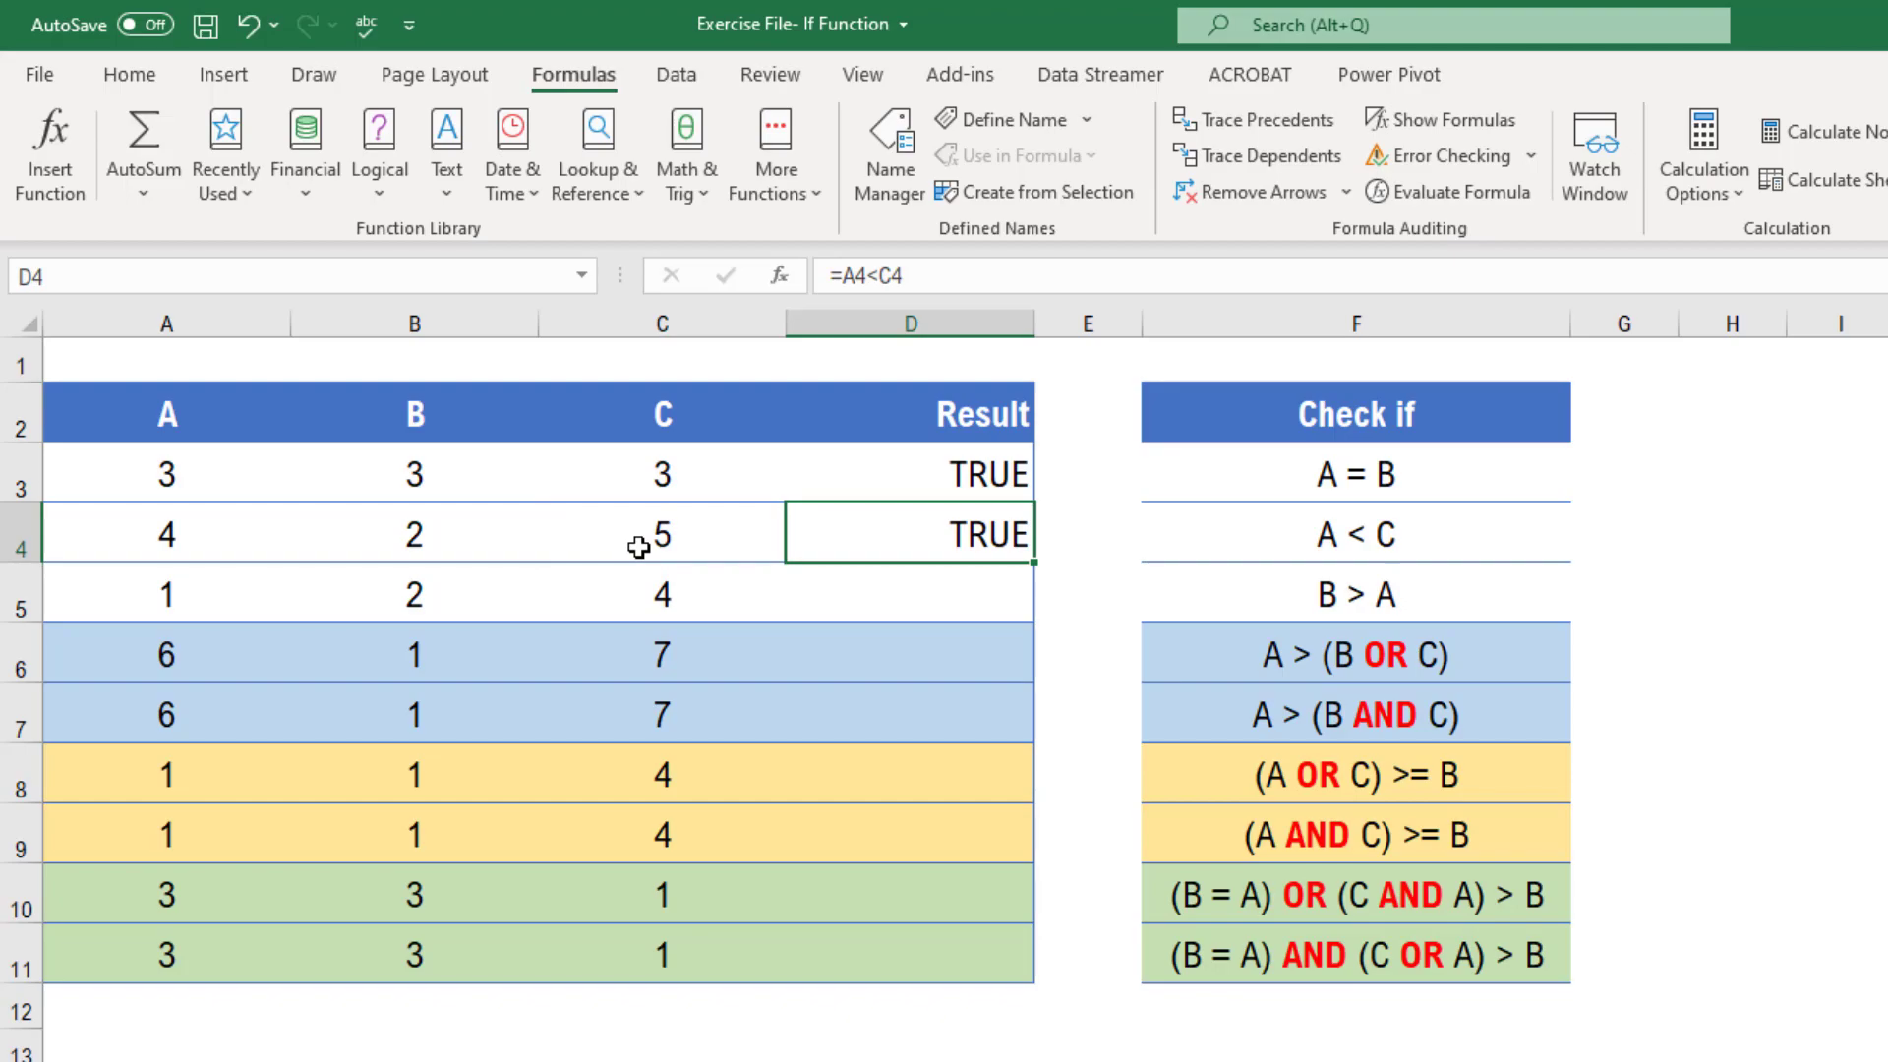
Enter the formula =B5>A5 in D5 to test whether B is greater than A
key(Down)
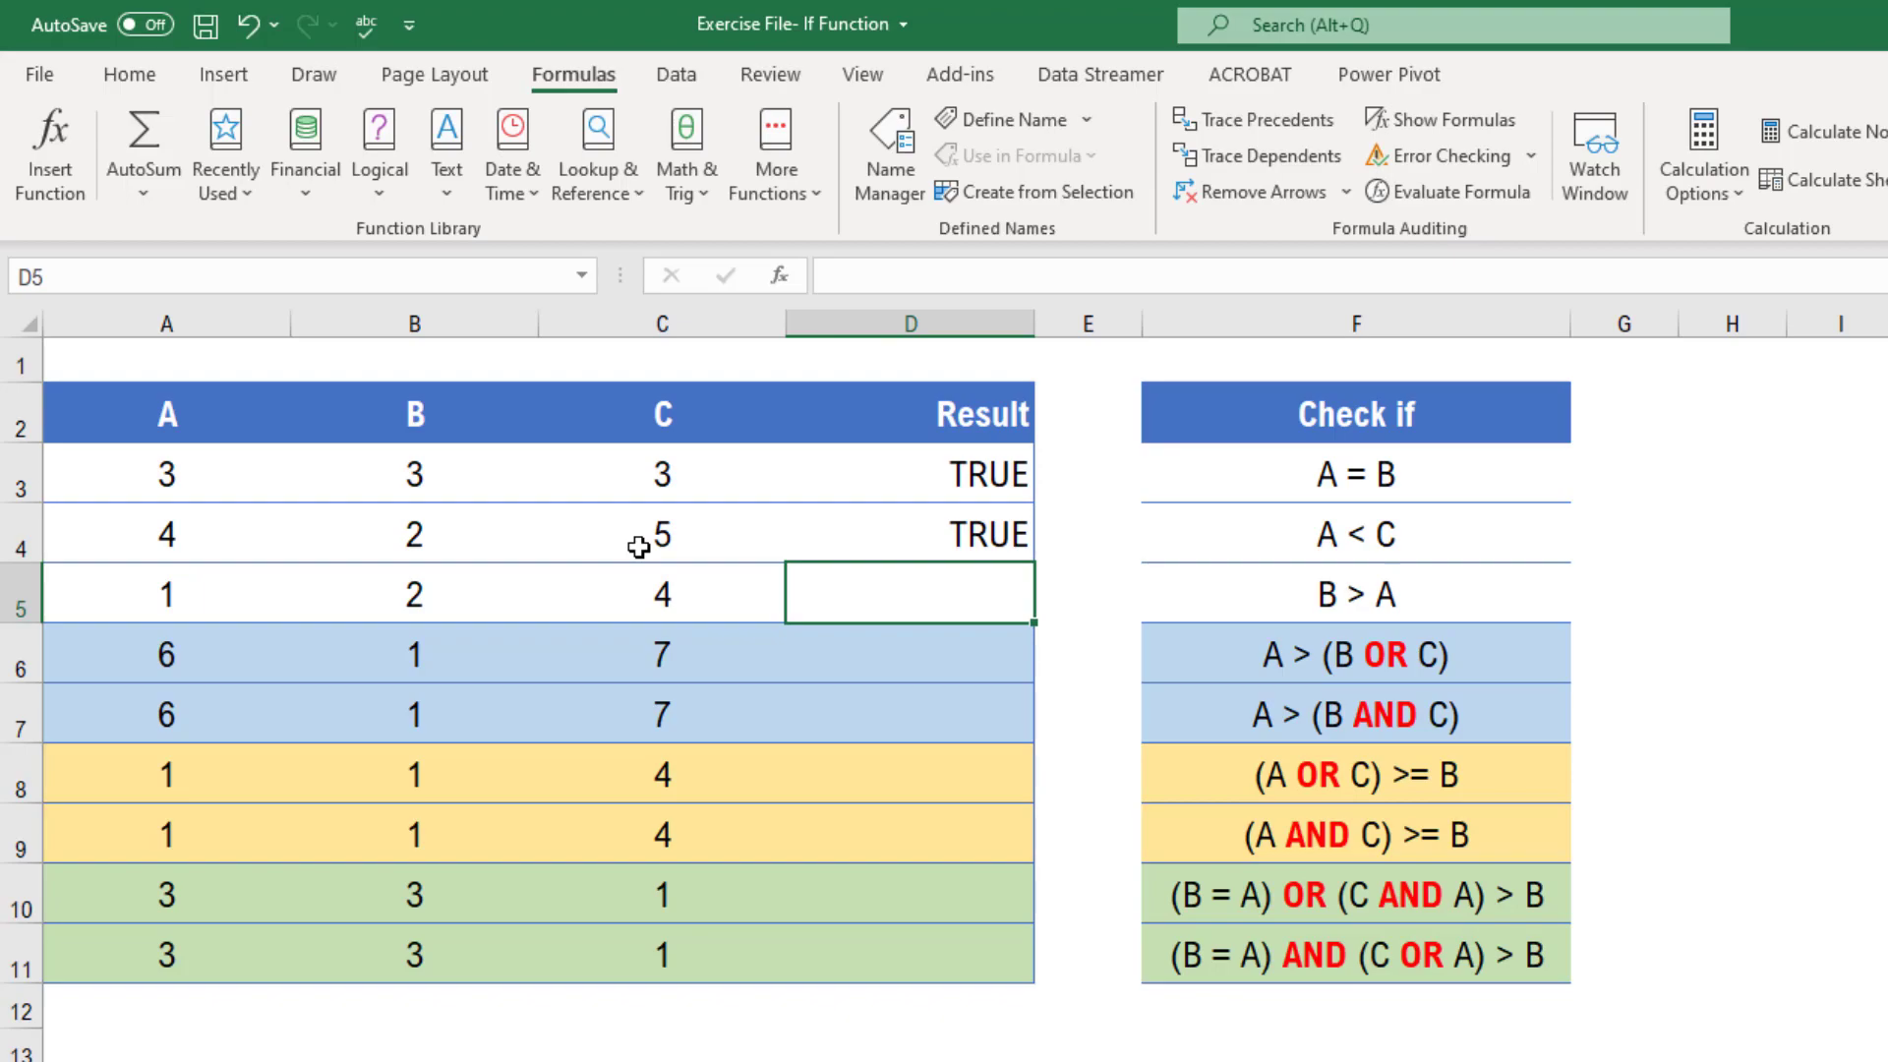
text(=)
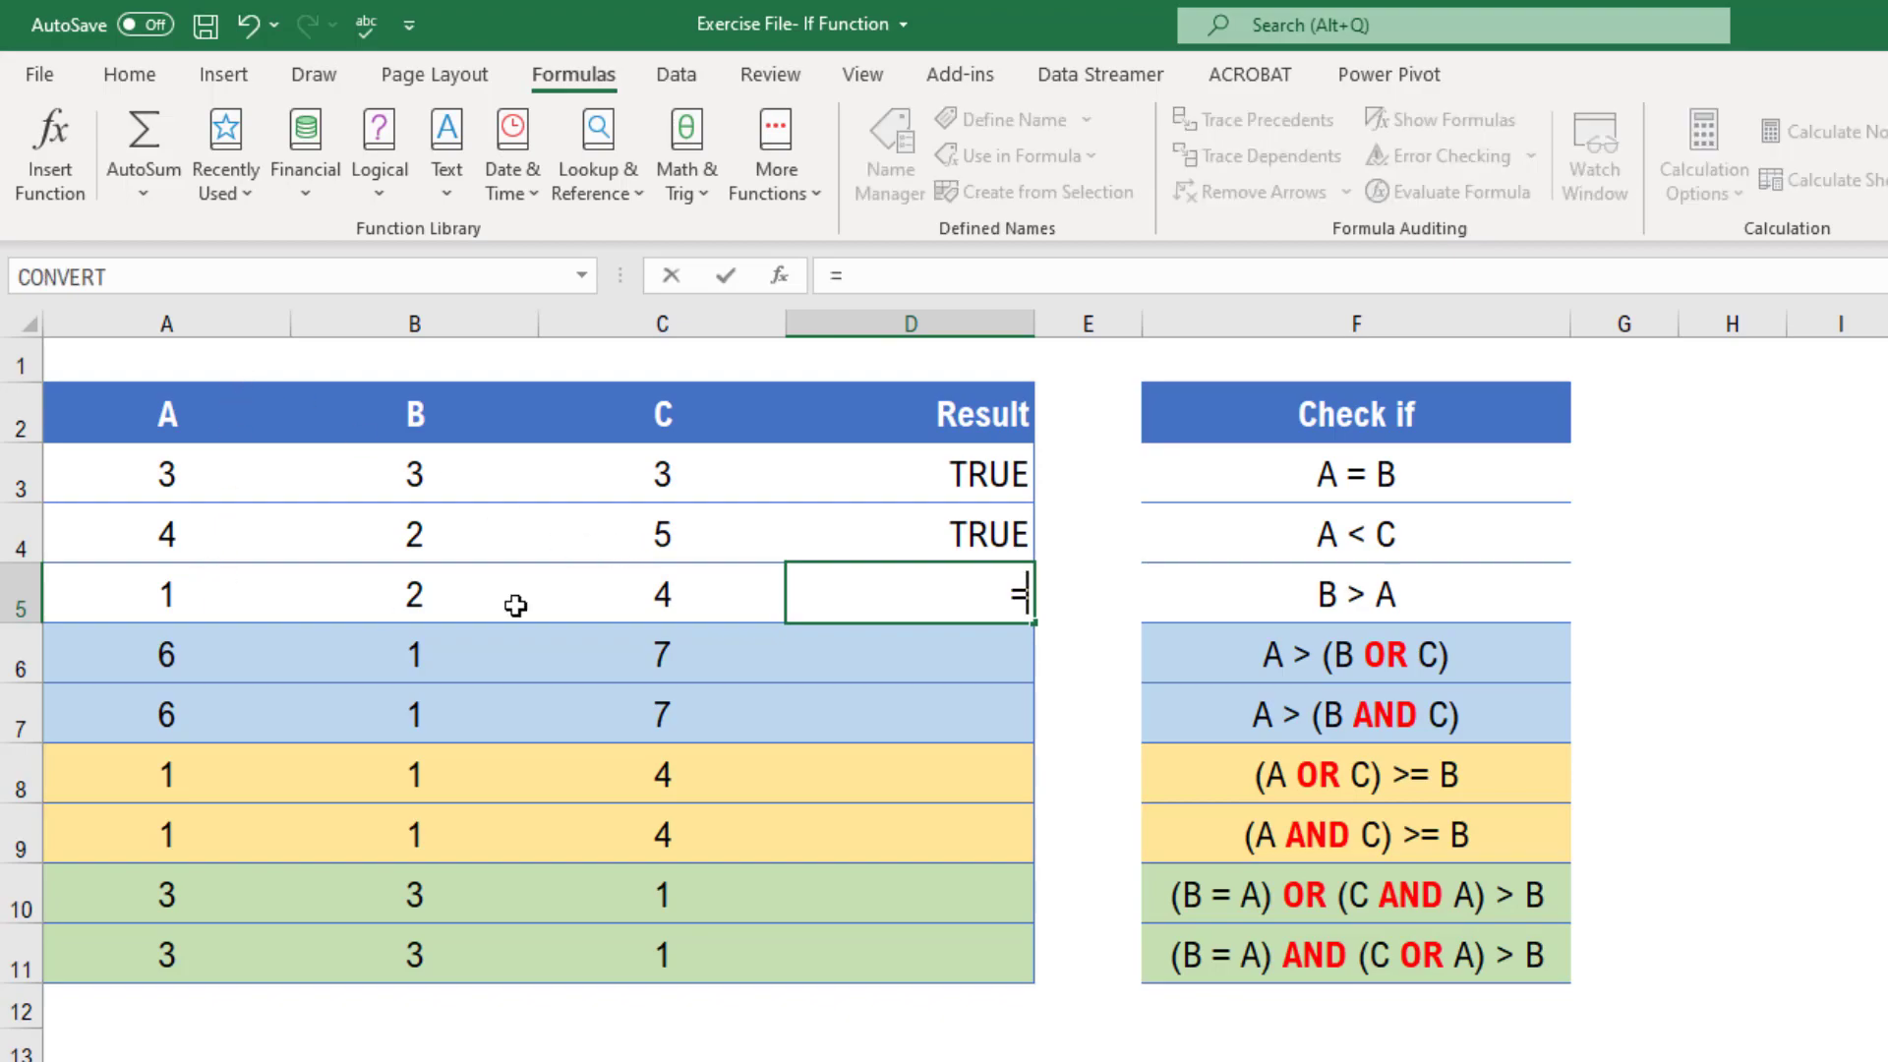
click(413, 594)
text(>)
click(157, 597)
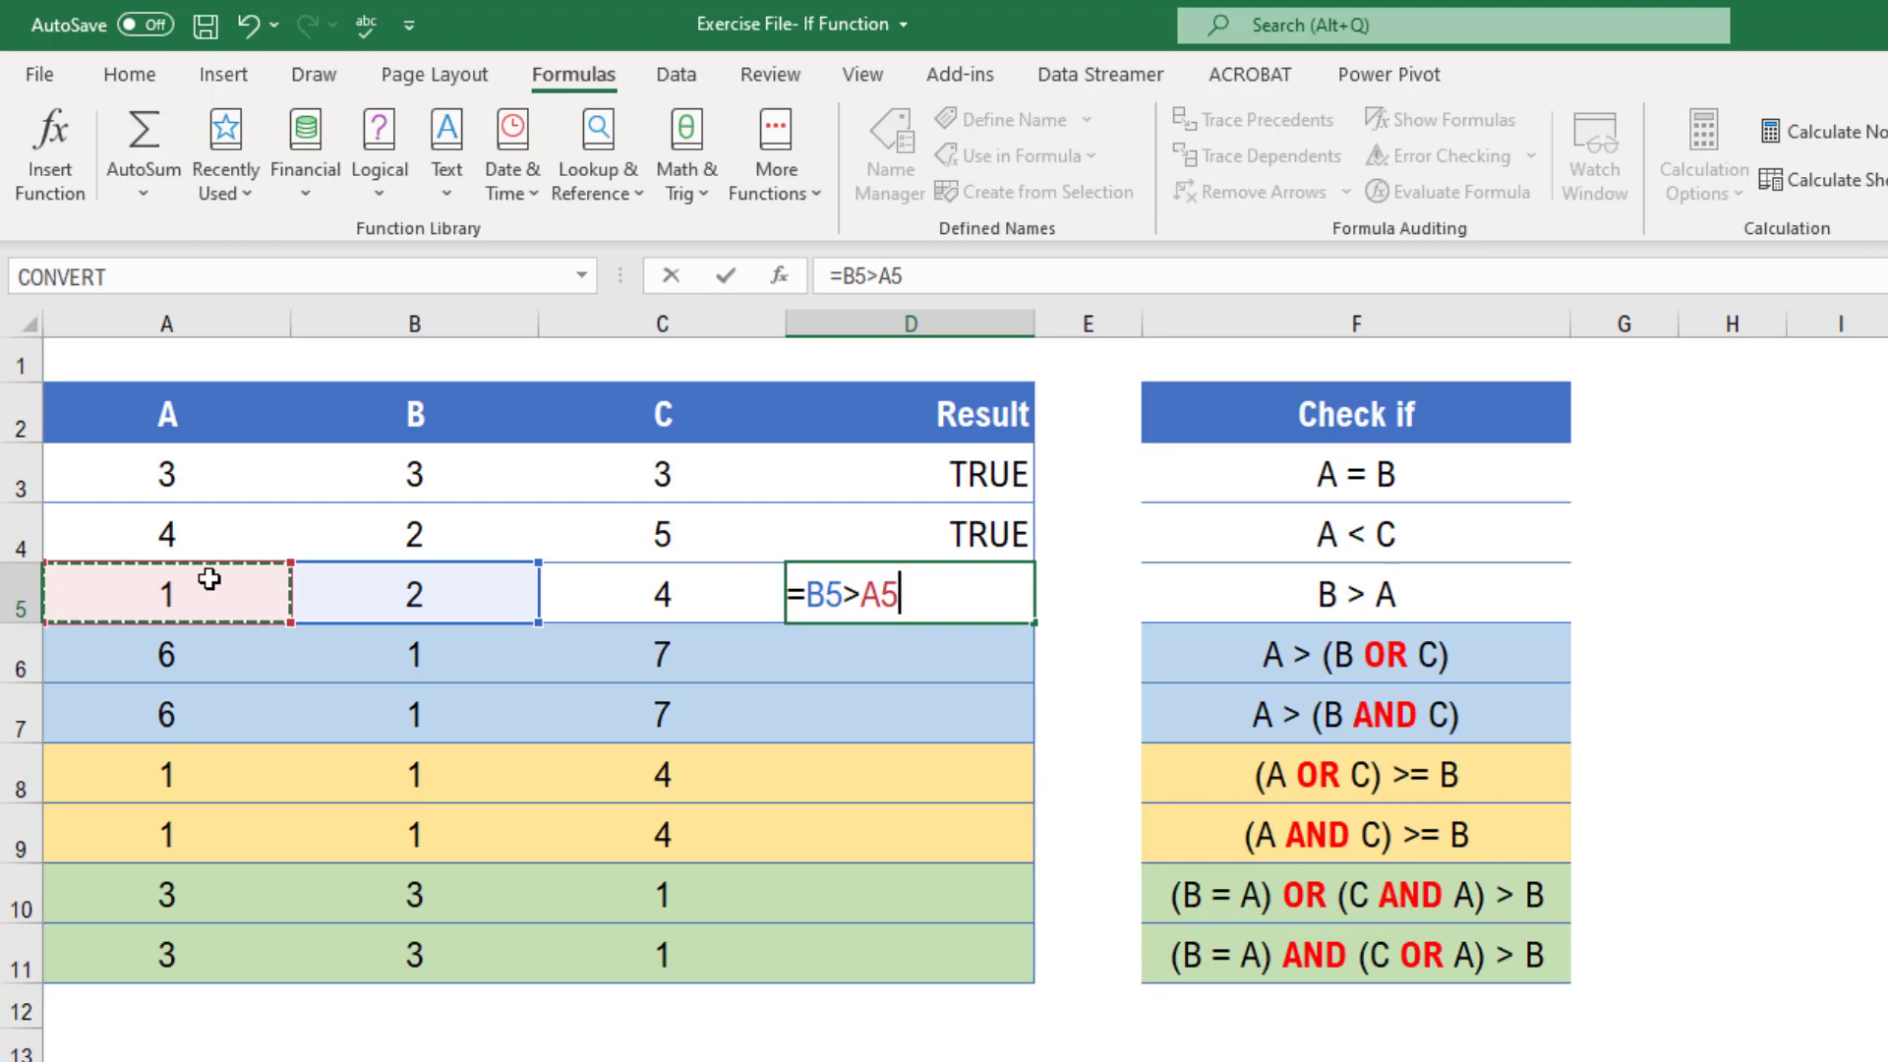
key(Return)
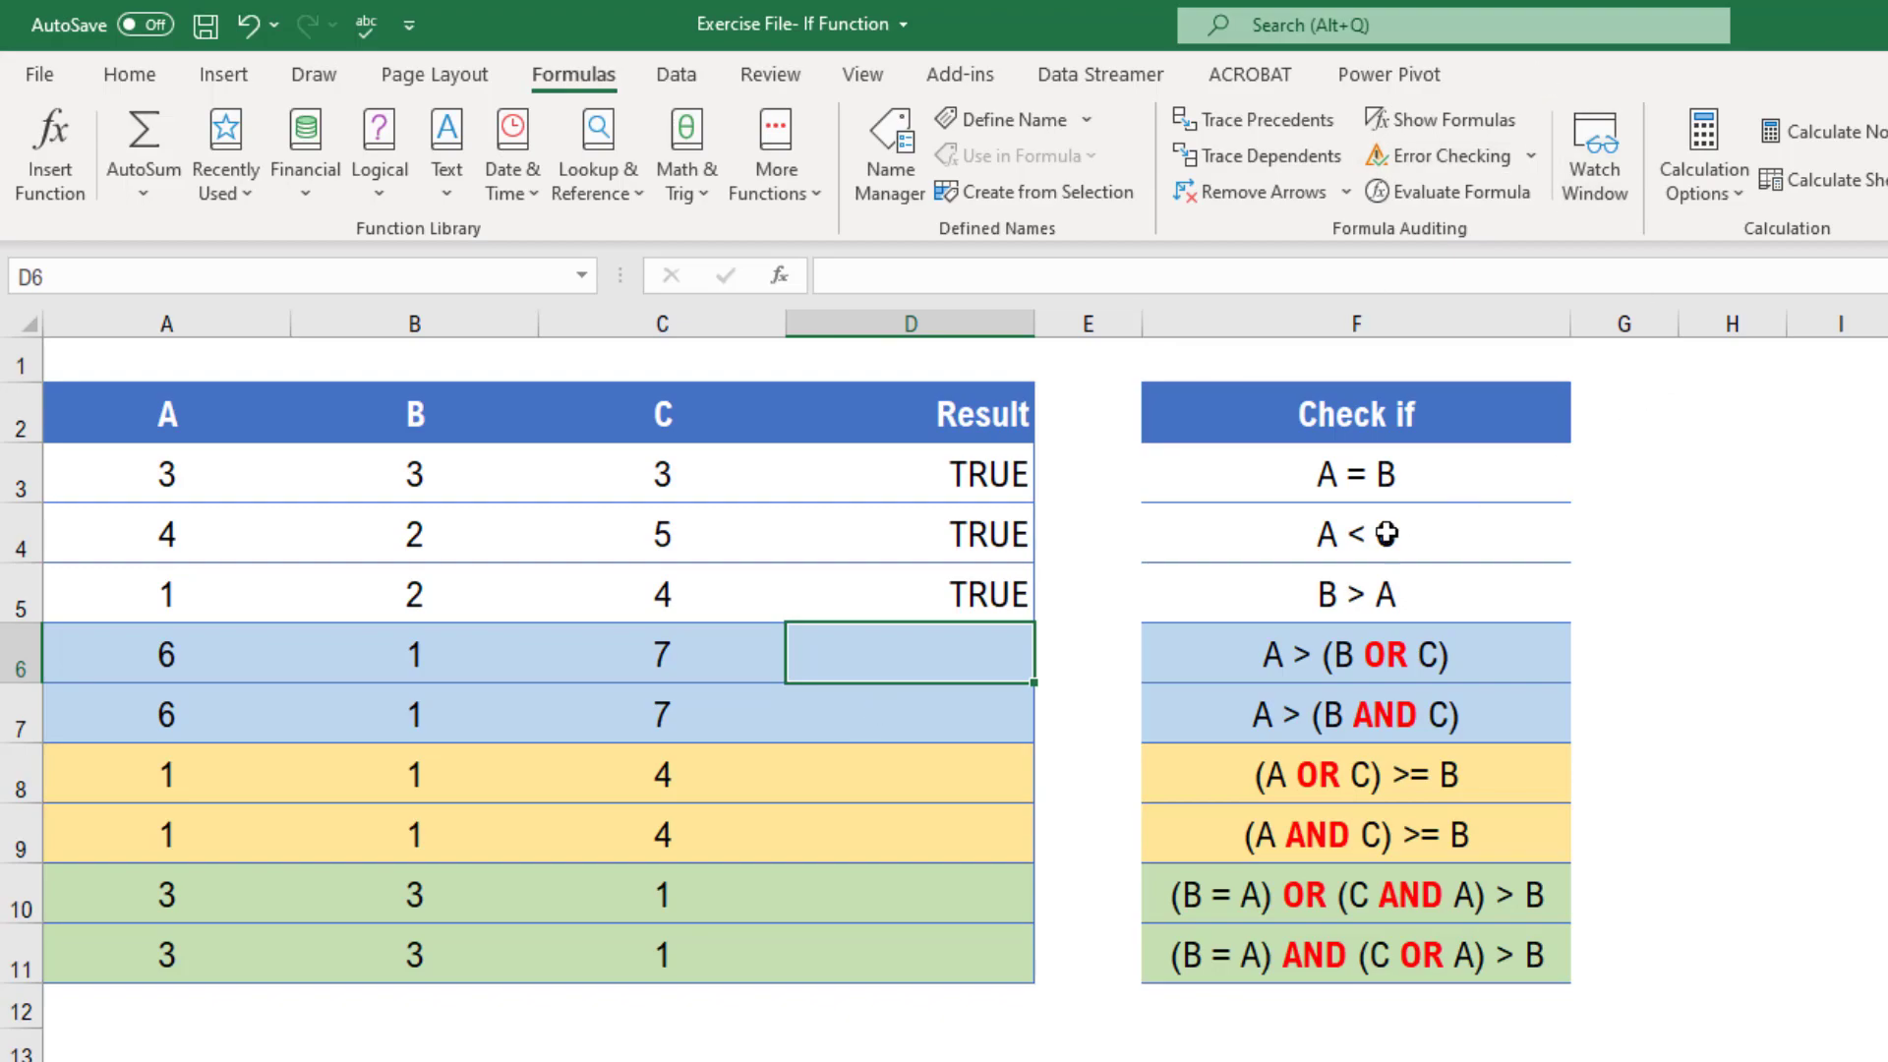
Enter the formula =OR(A6>B6,A6>C6) in D6 to test whether A is greater than B or C
click(1293, 669)
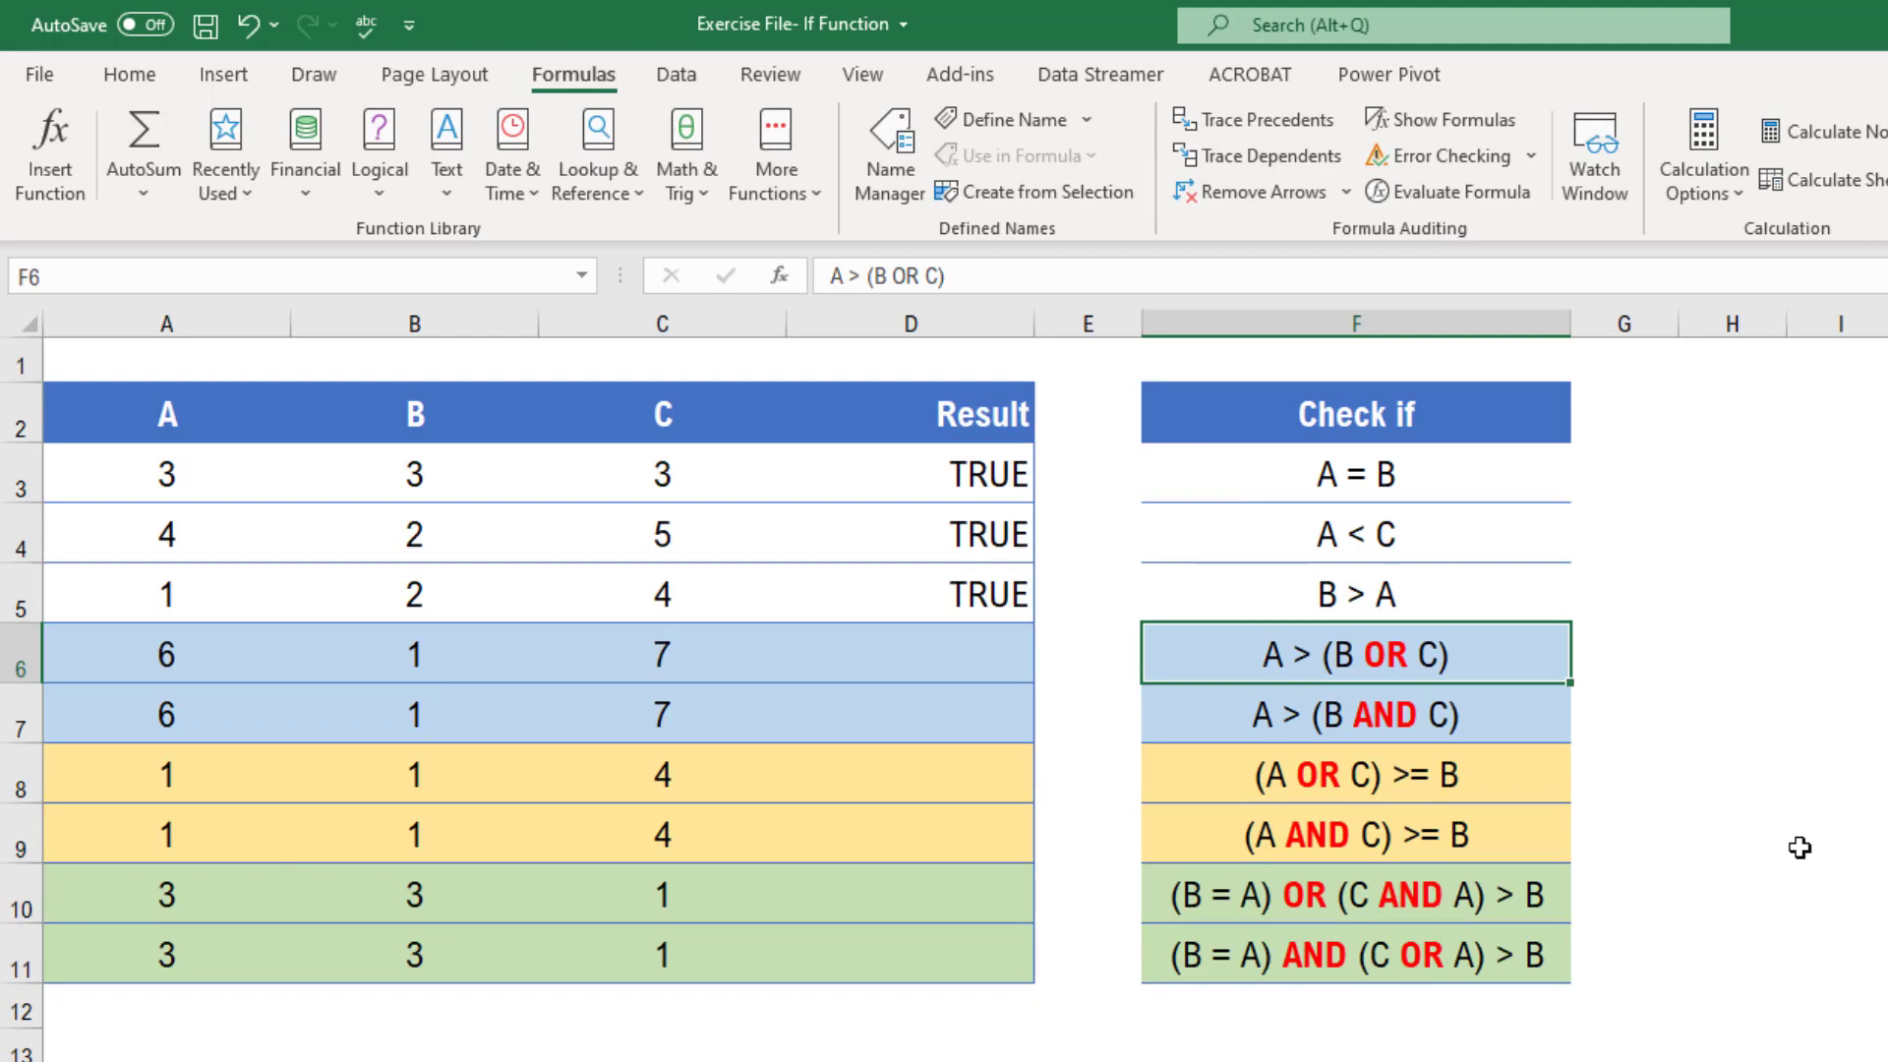
key(Left)
key(Left)
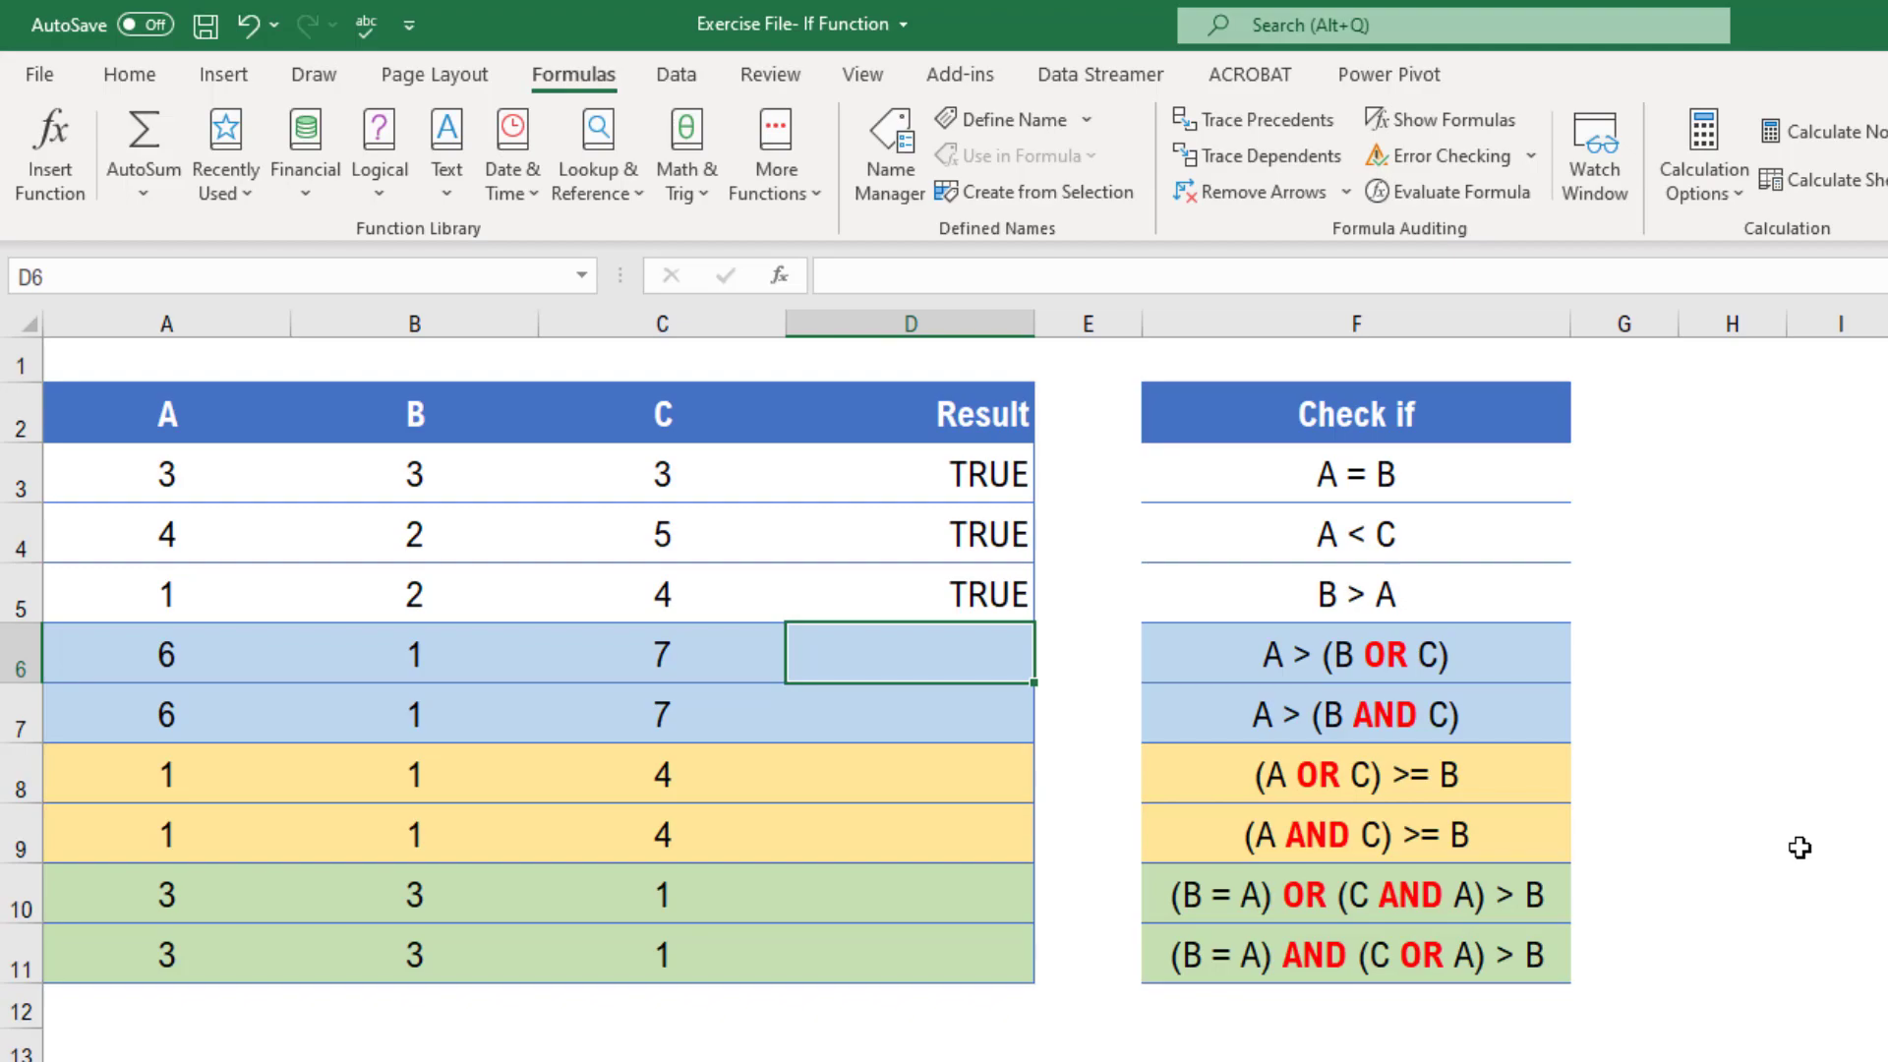
text(=)
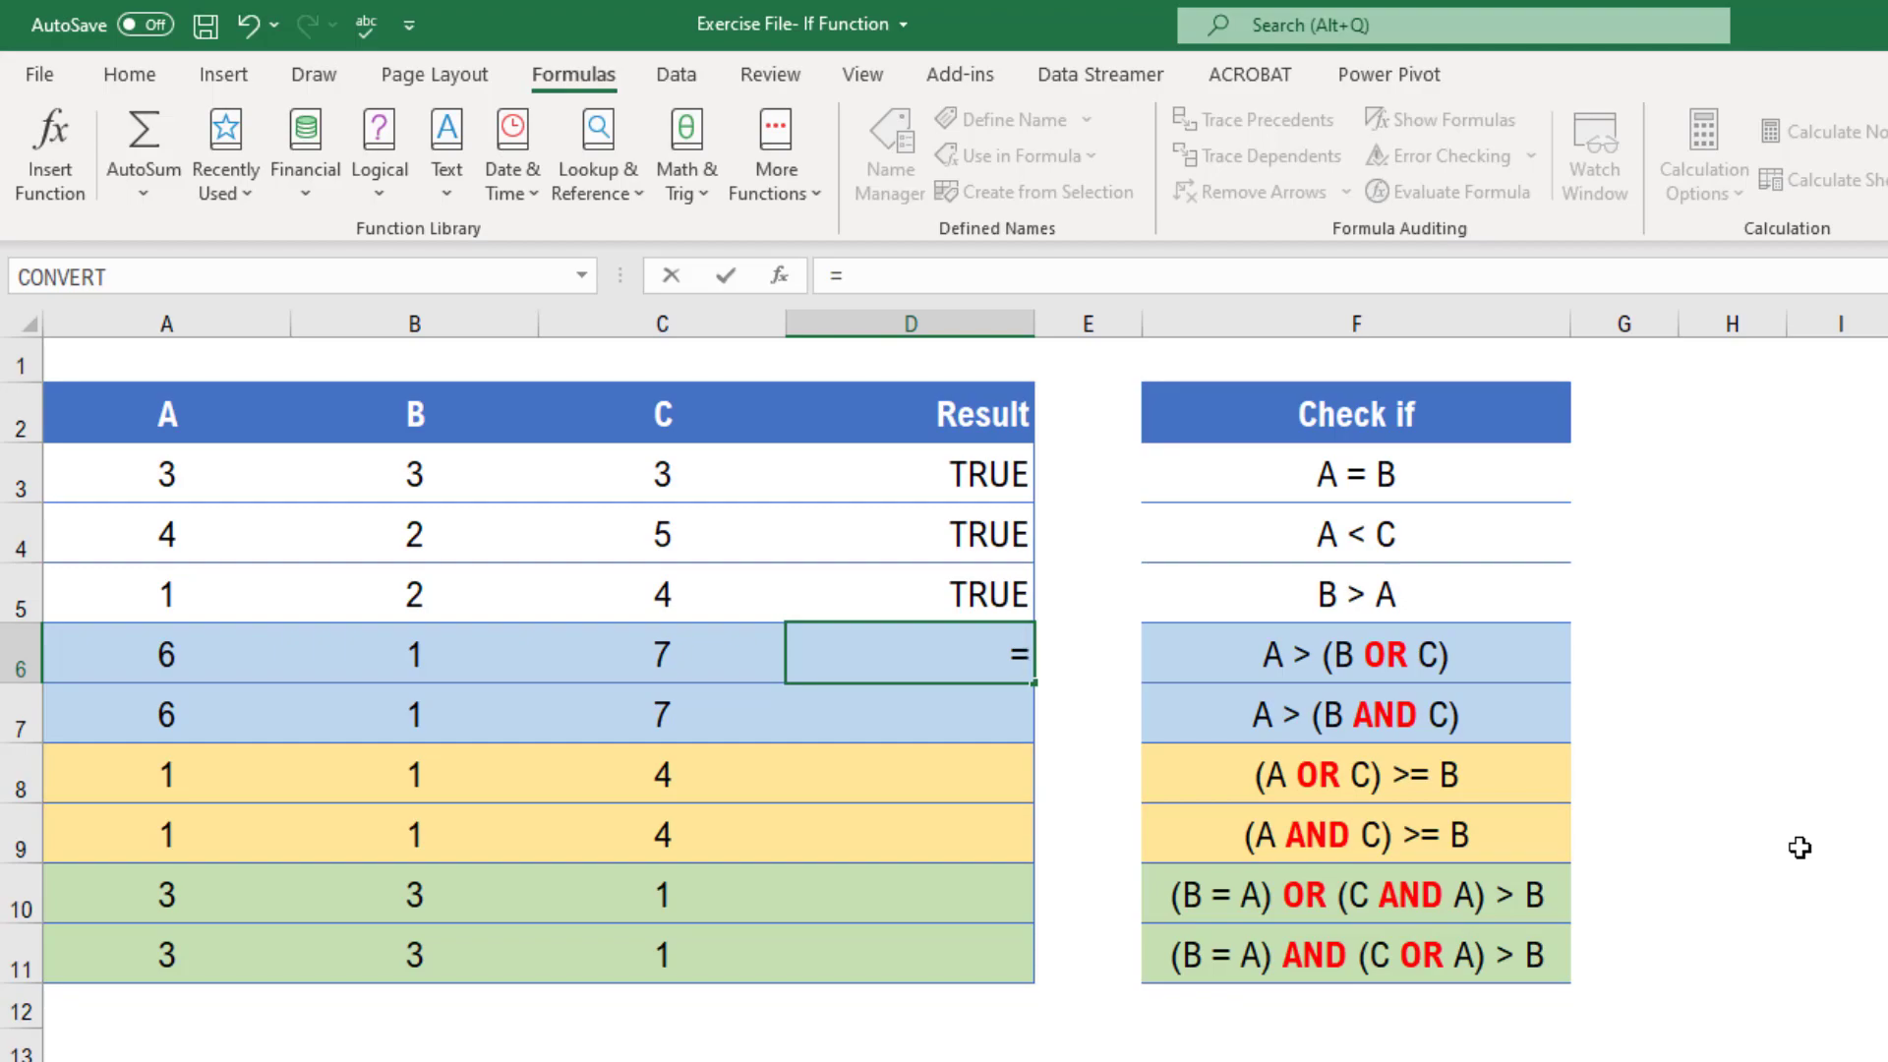
text(o)
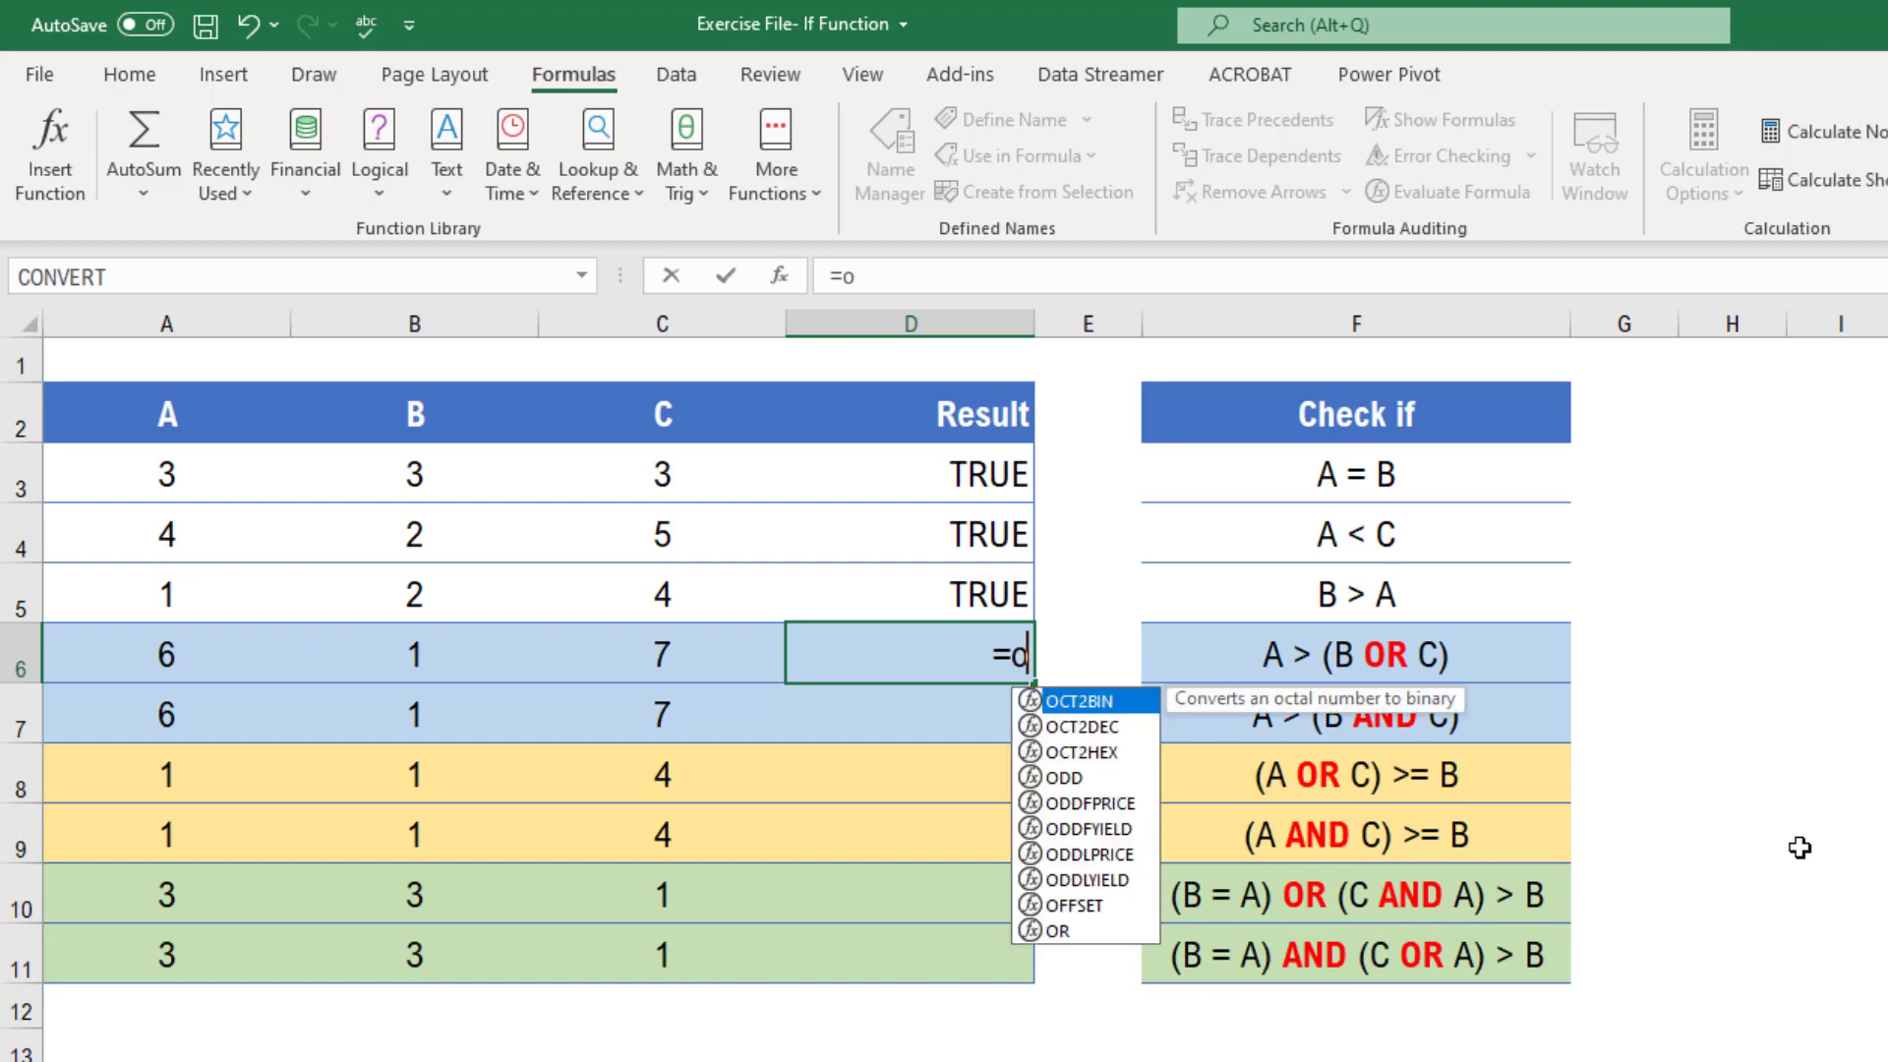
text(r)
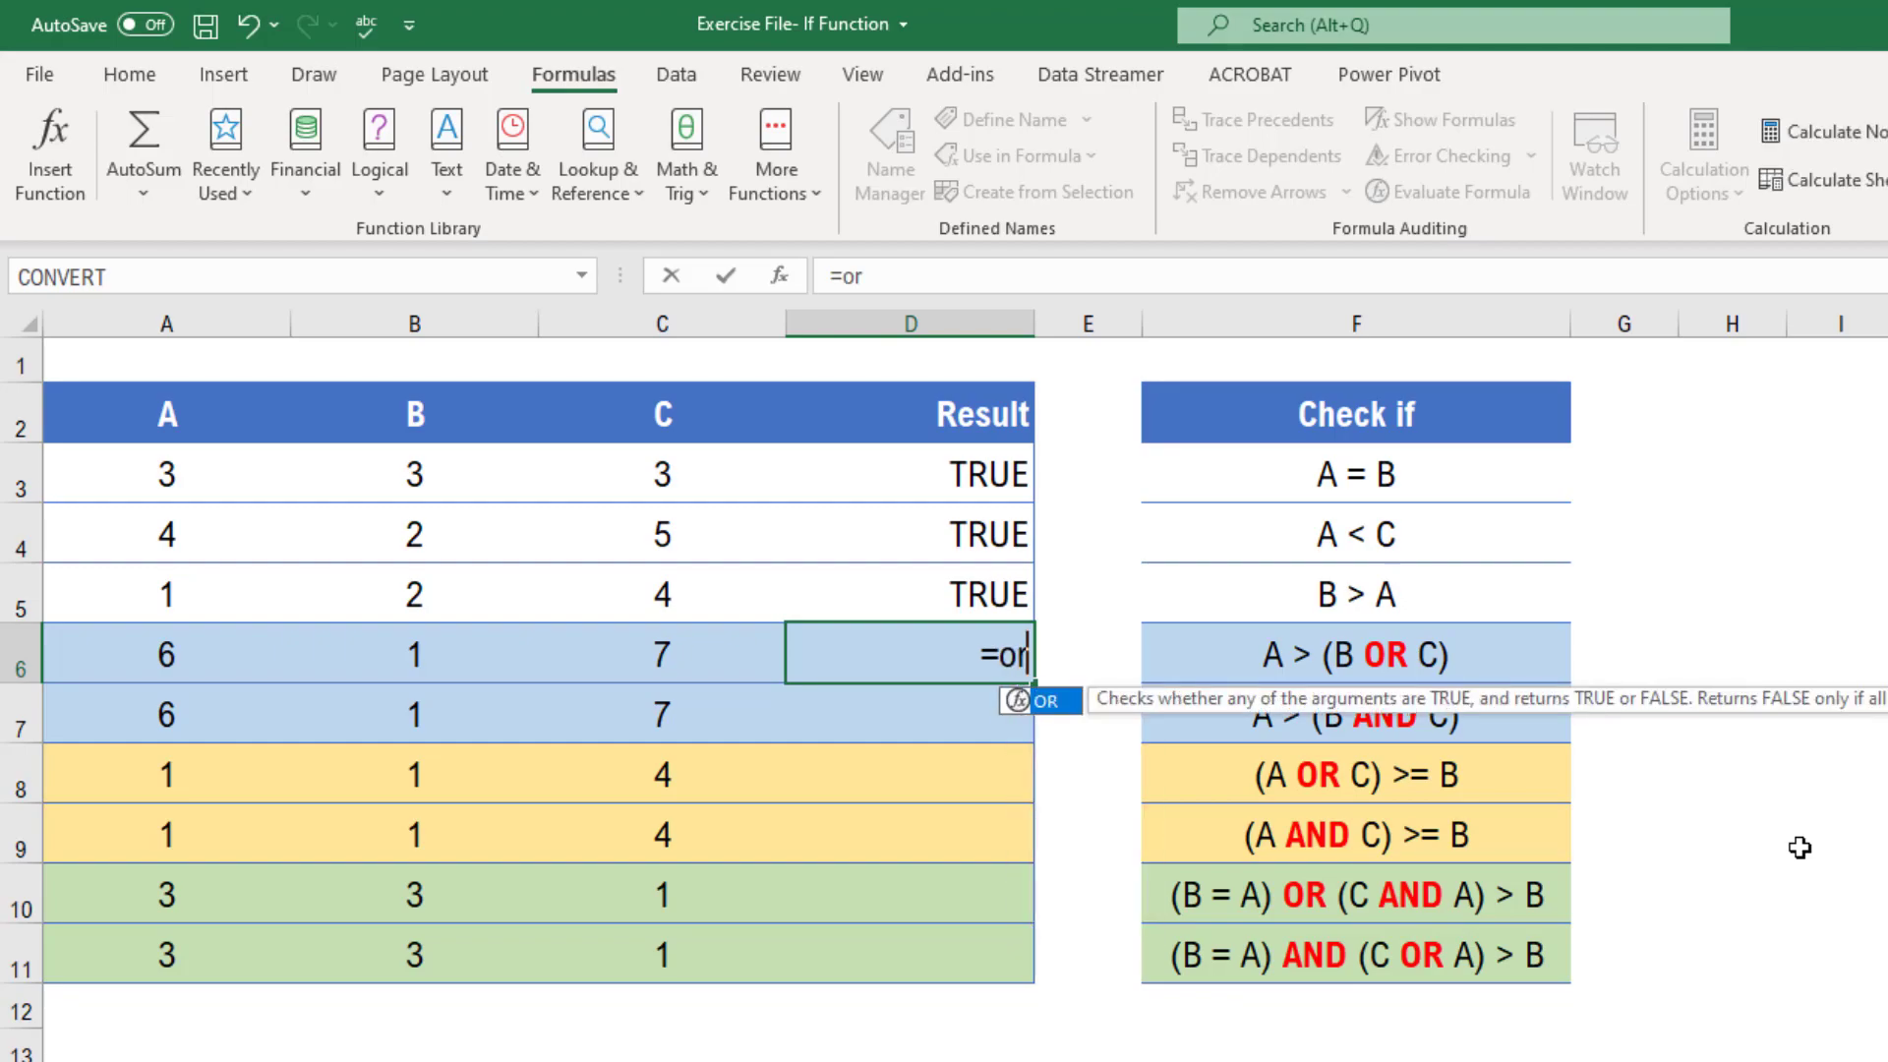
double_click(1024, 714)
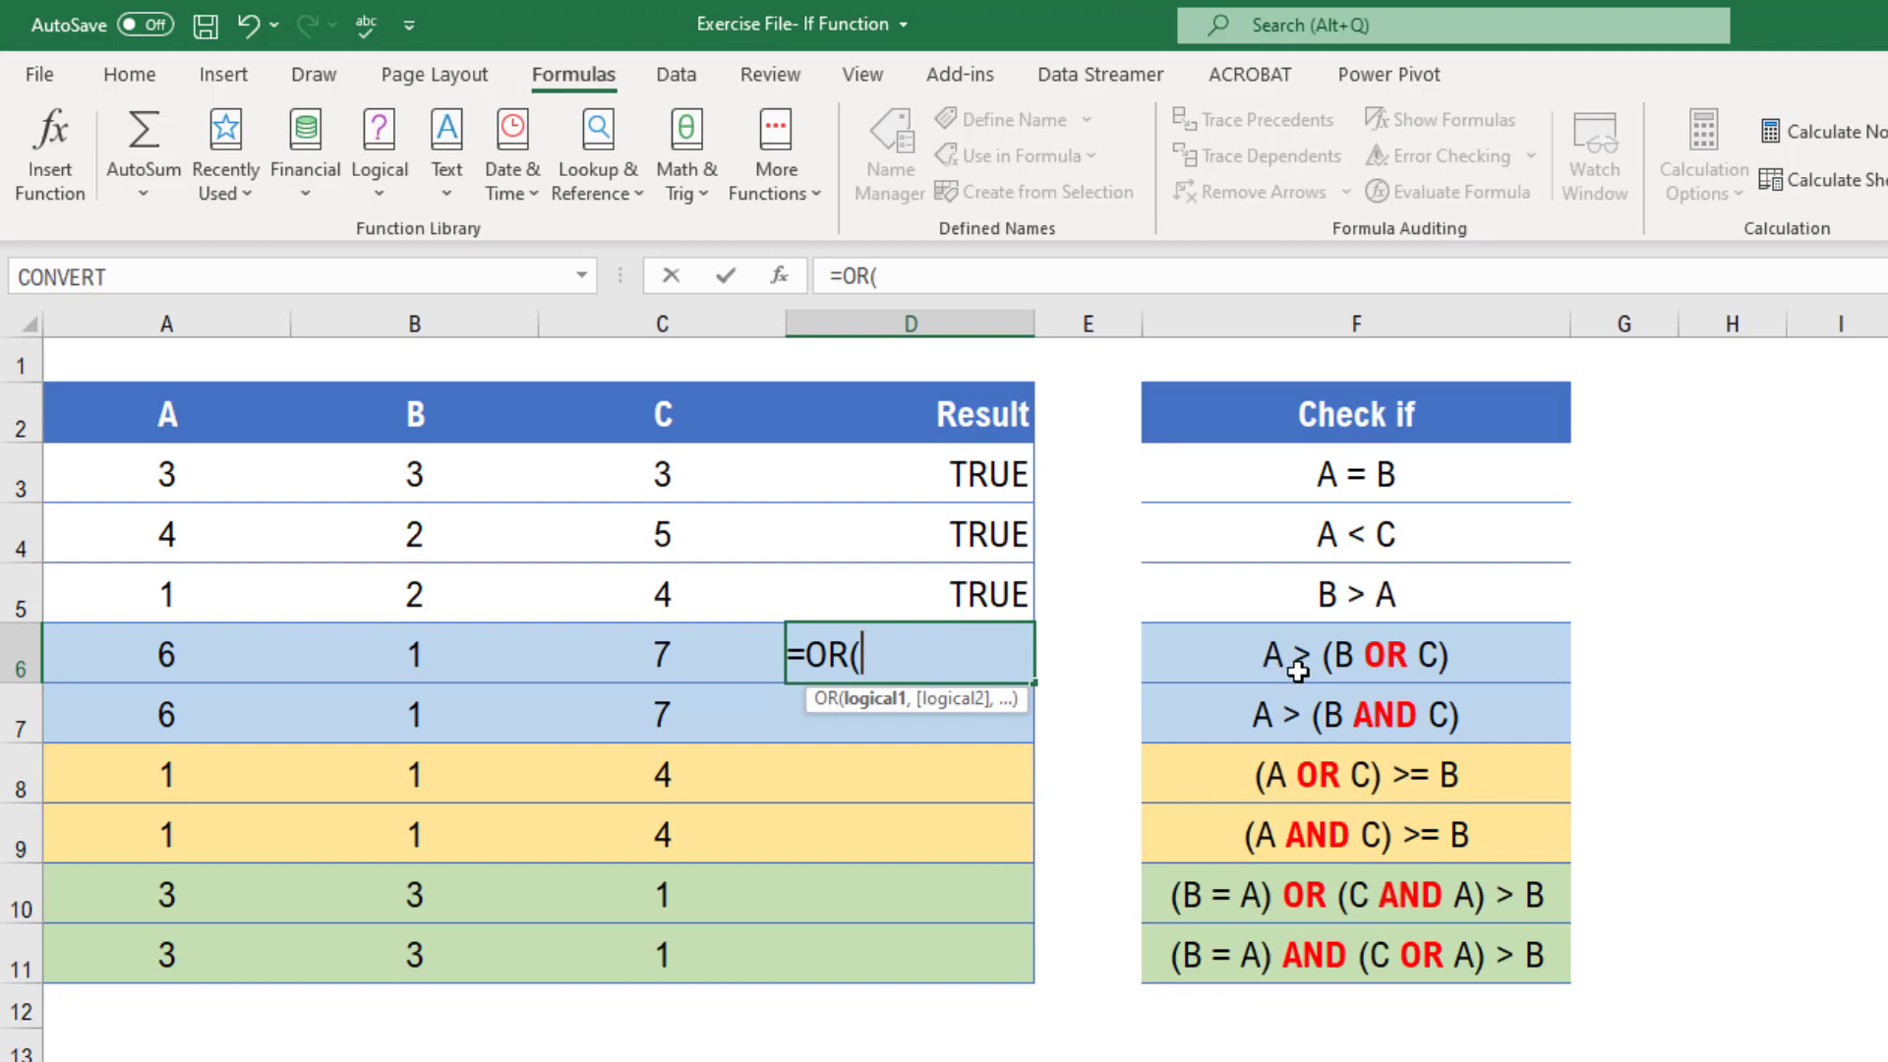
click(165, 659)
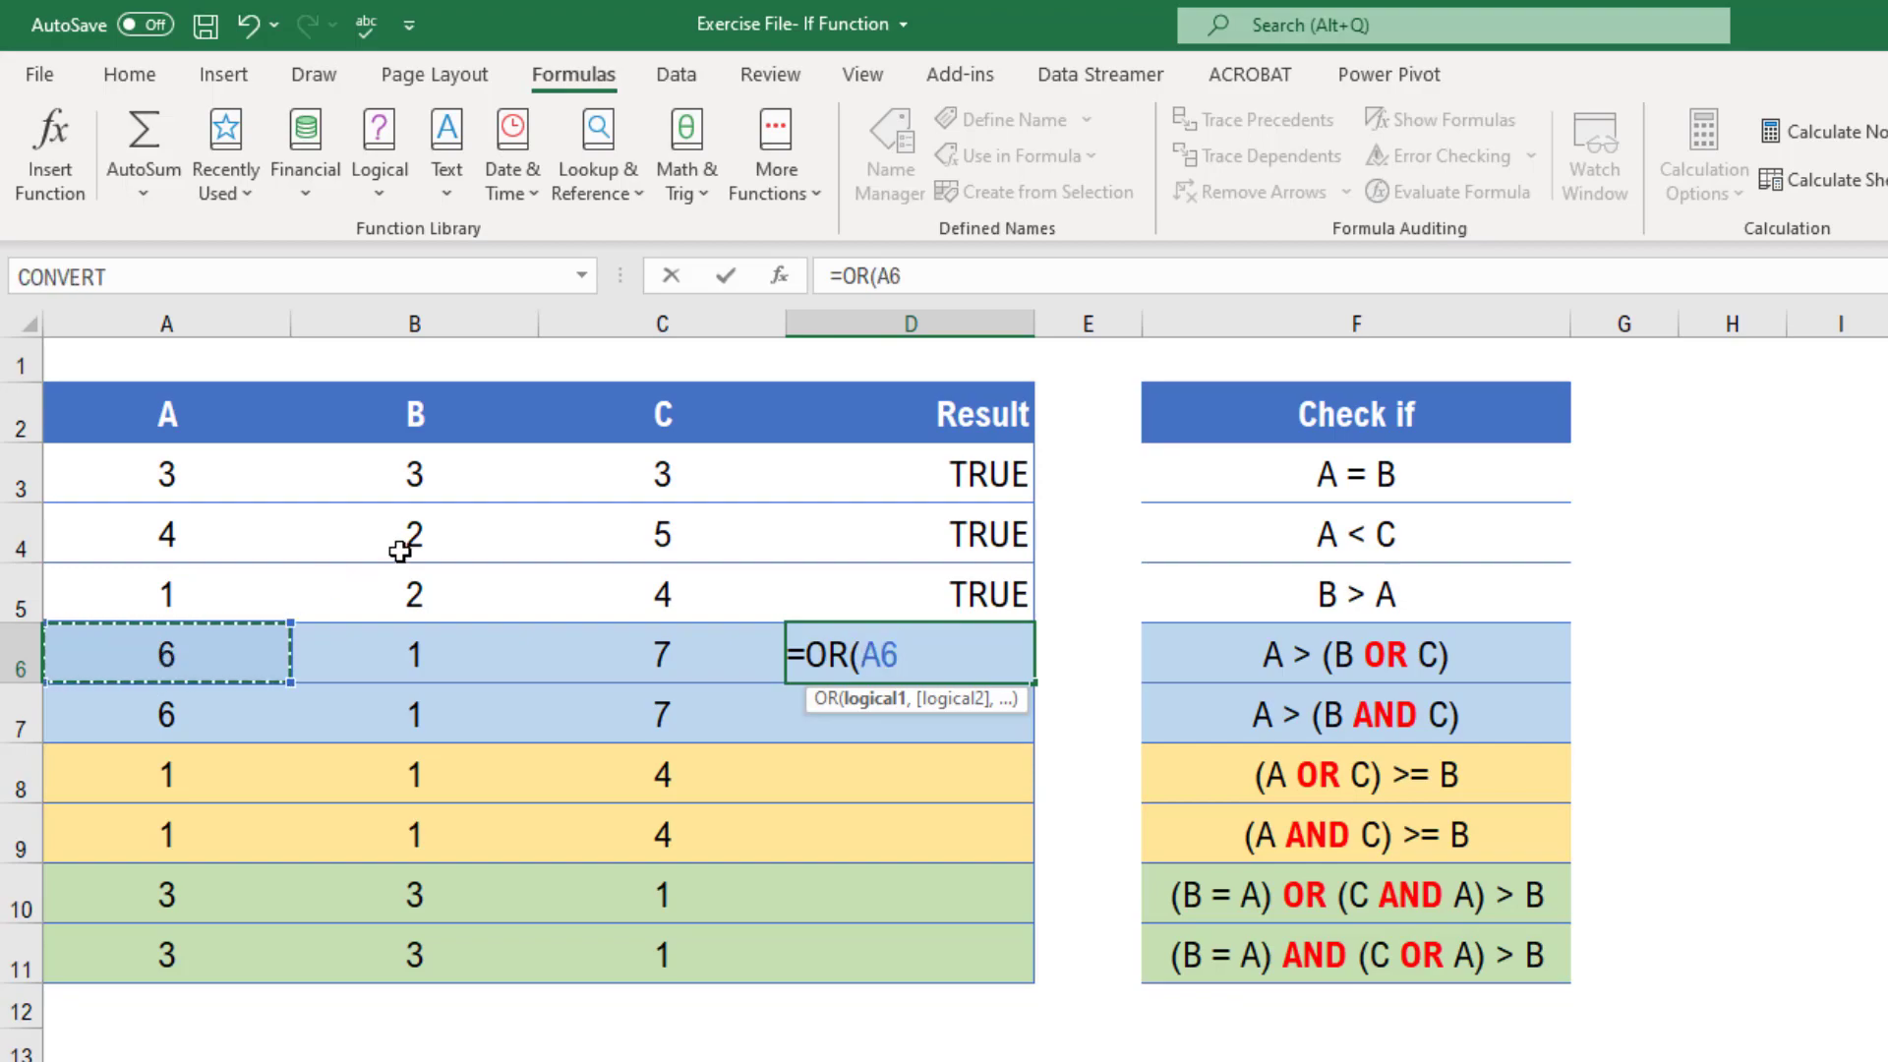
text(>)
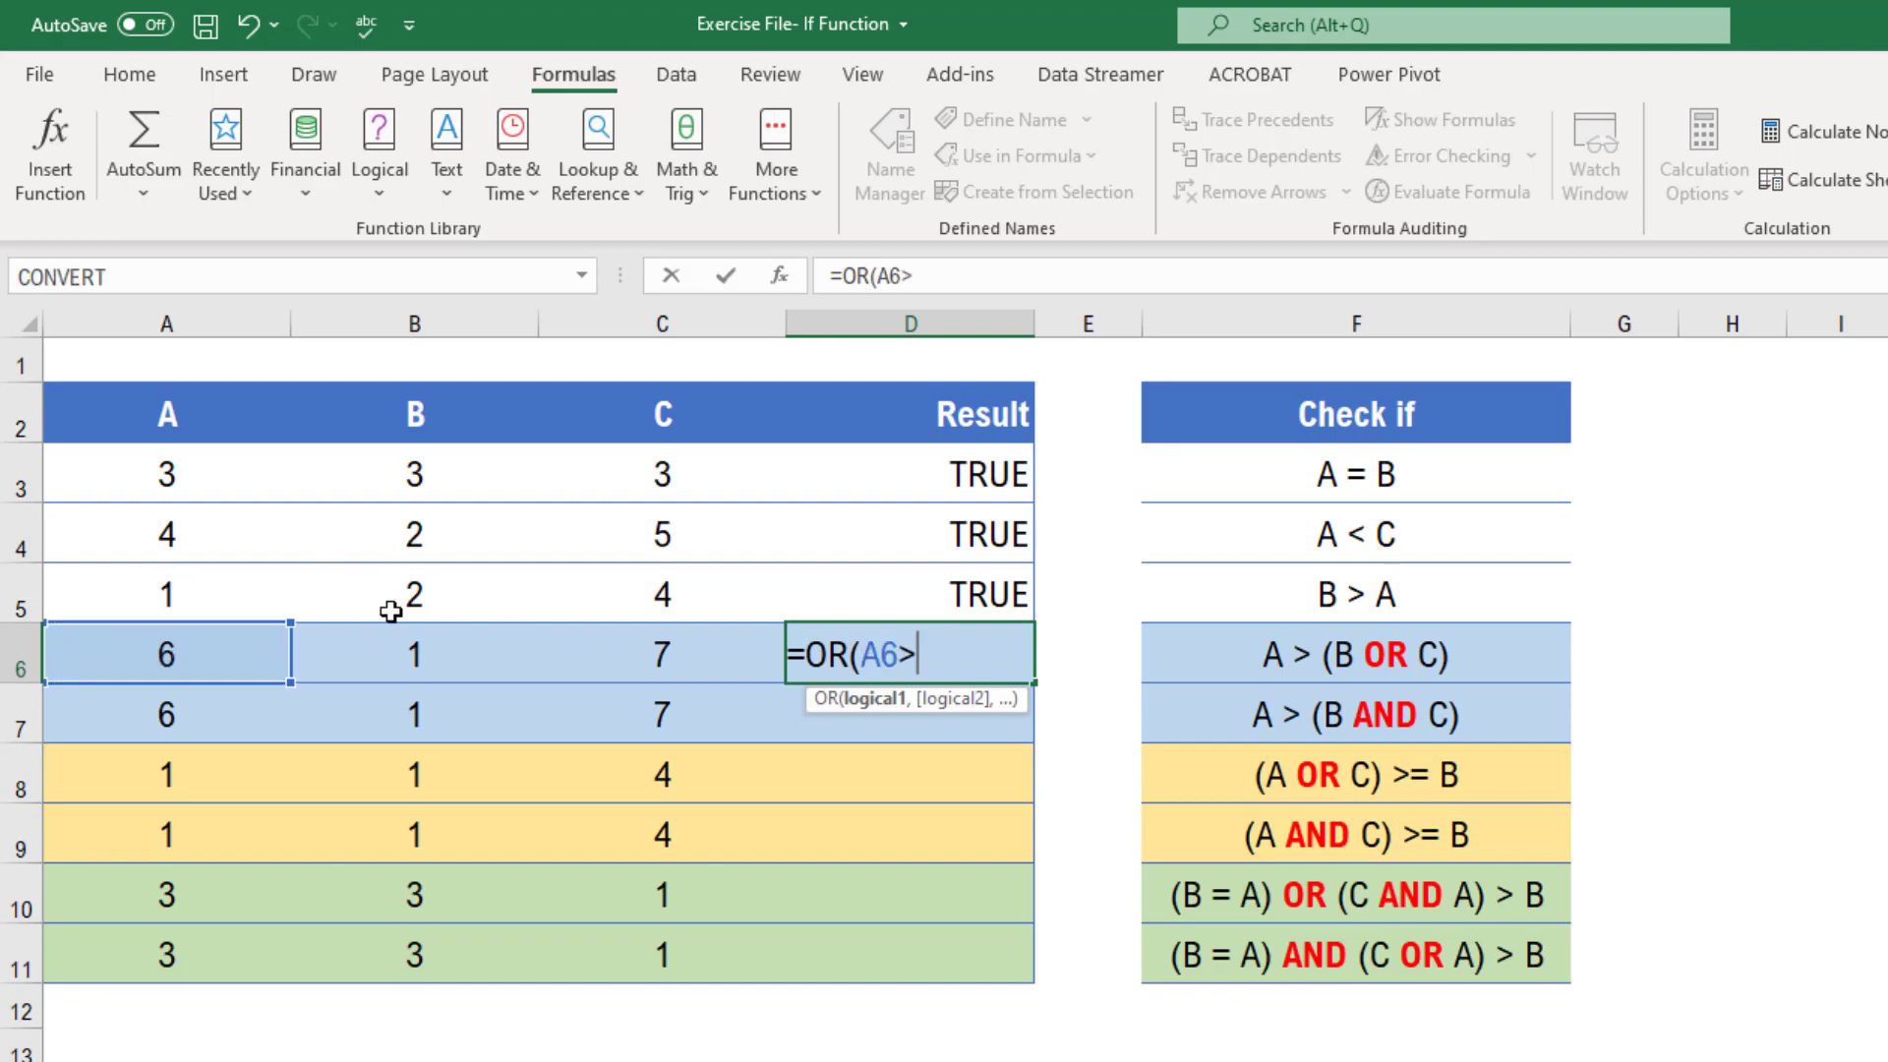
click(402, 669)
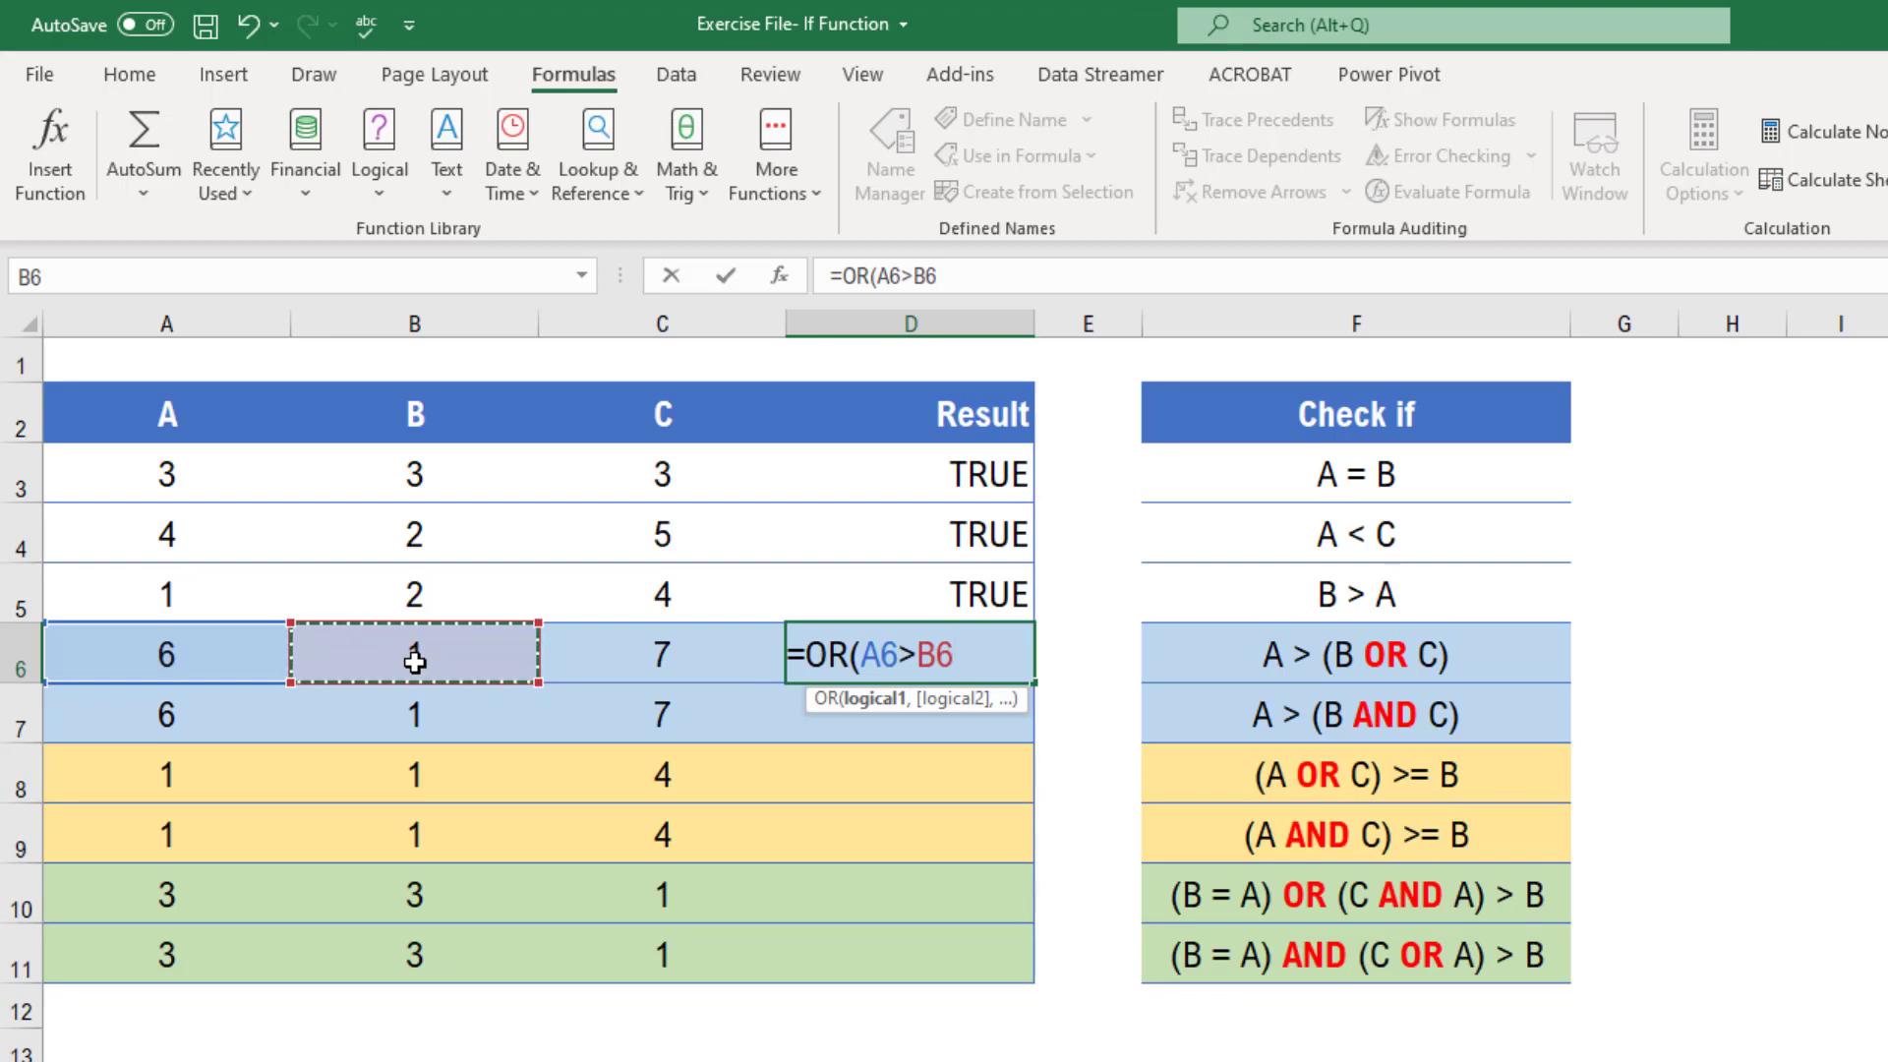
text(,)
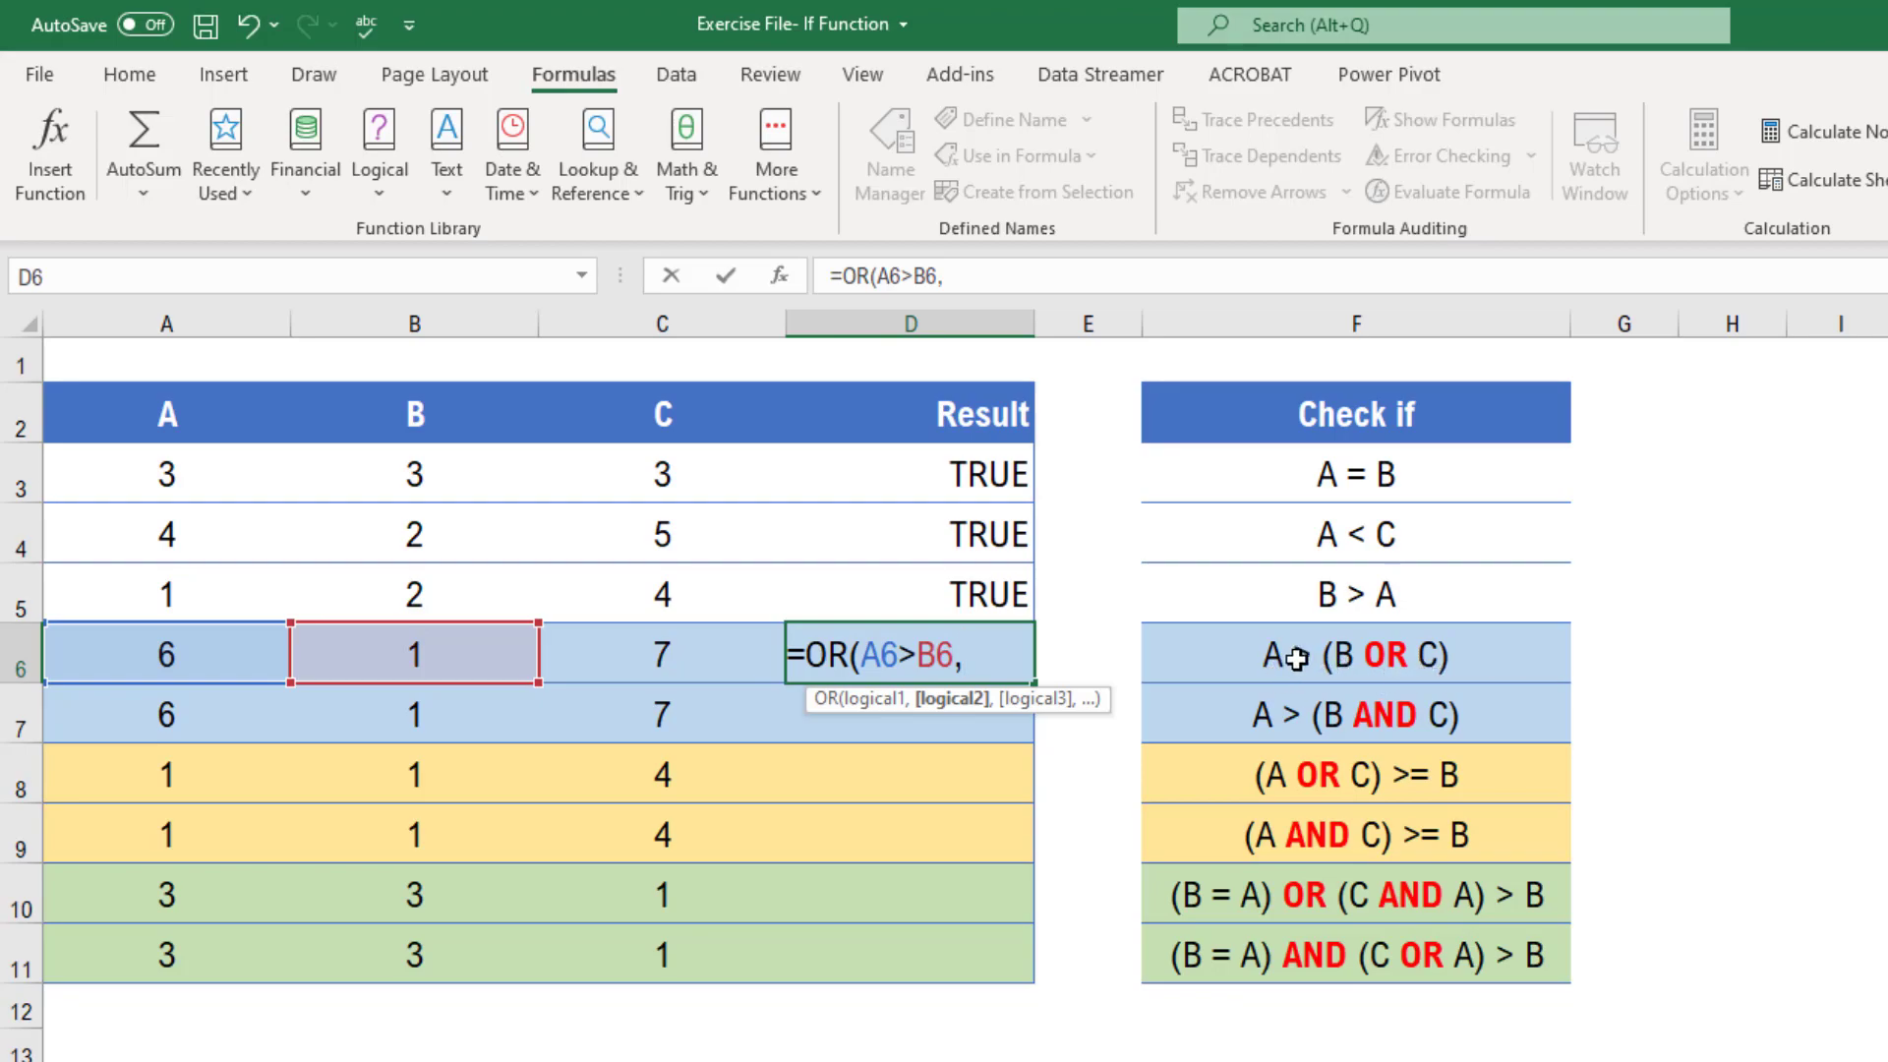
click(212, 663)
text(>)
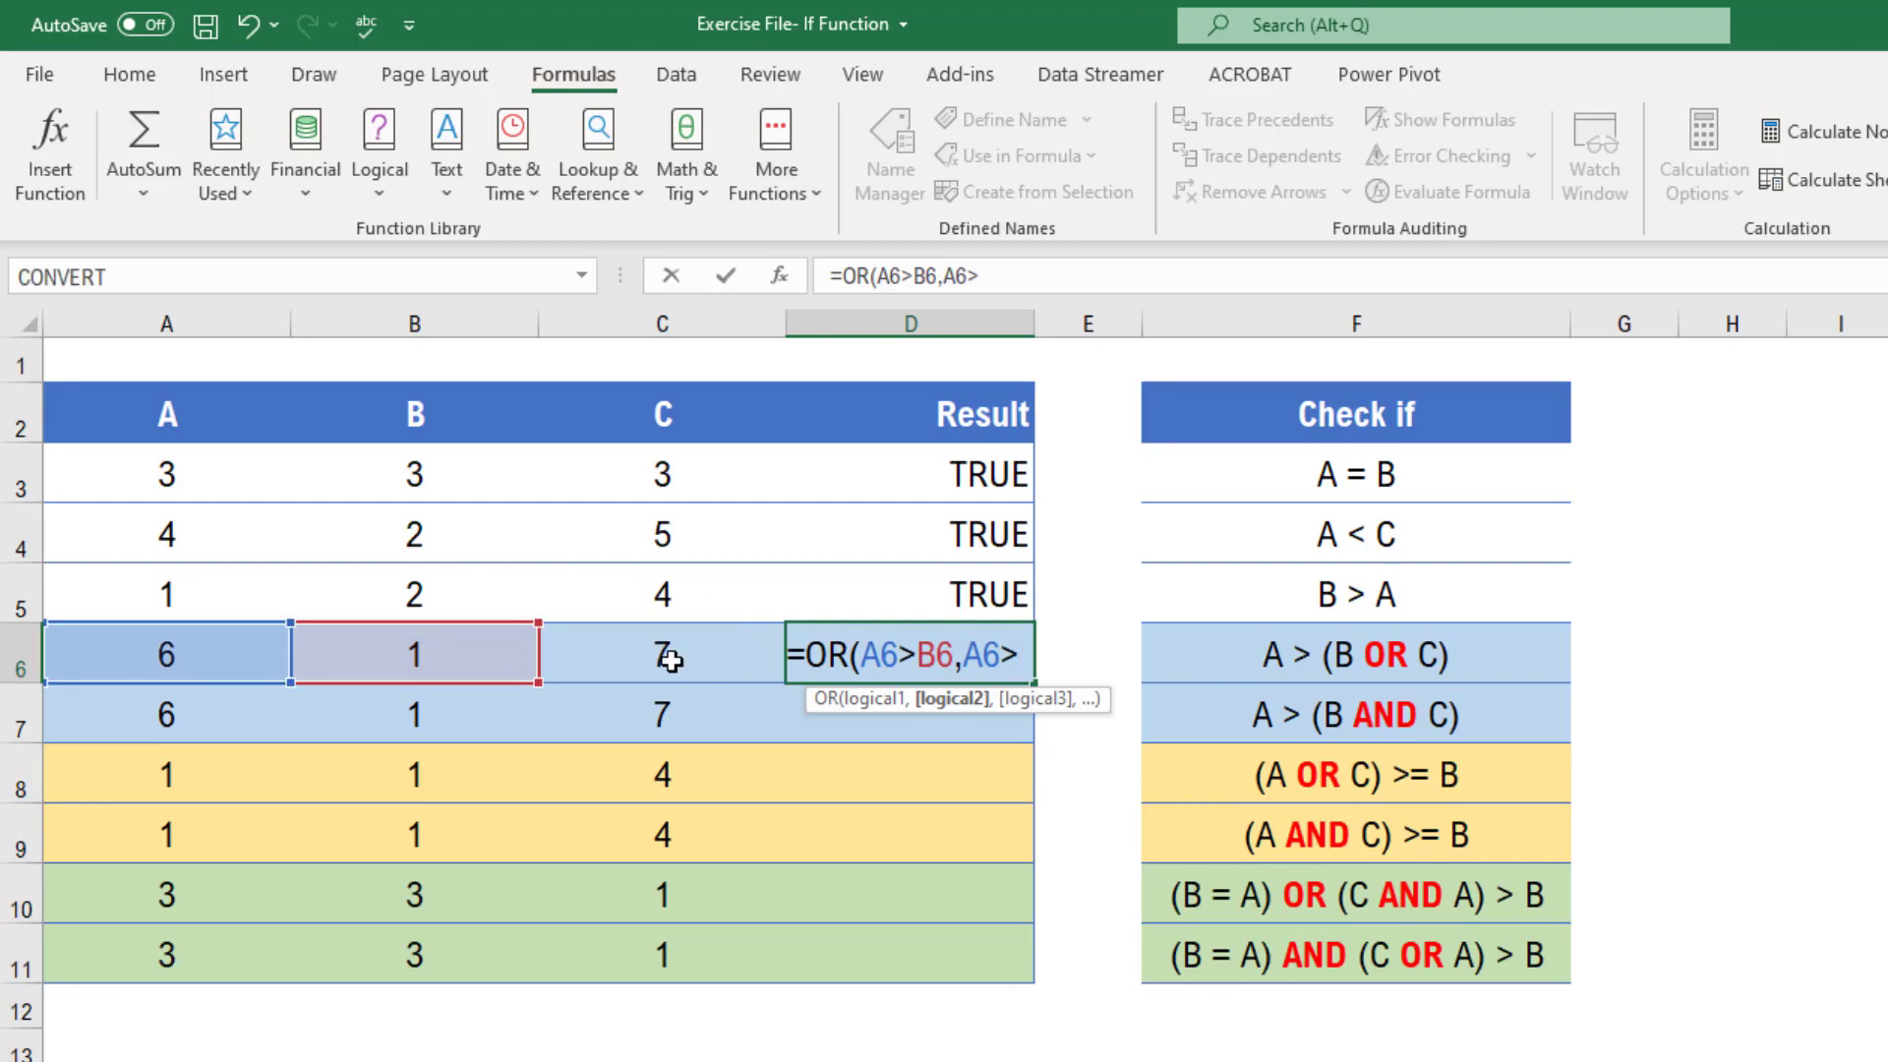
click(678, 666)
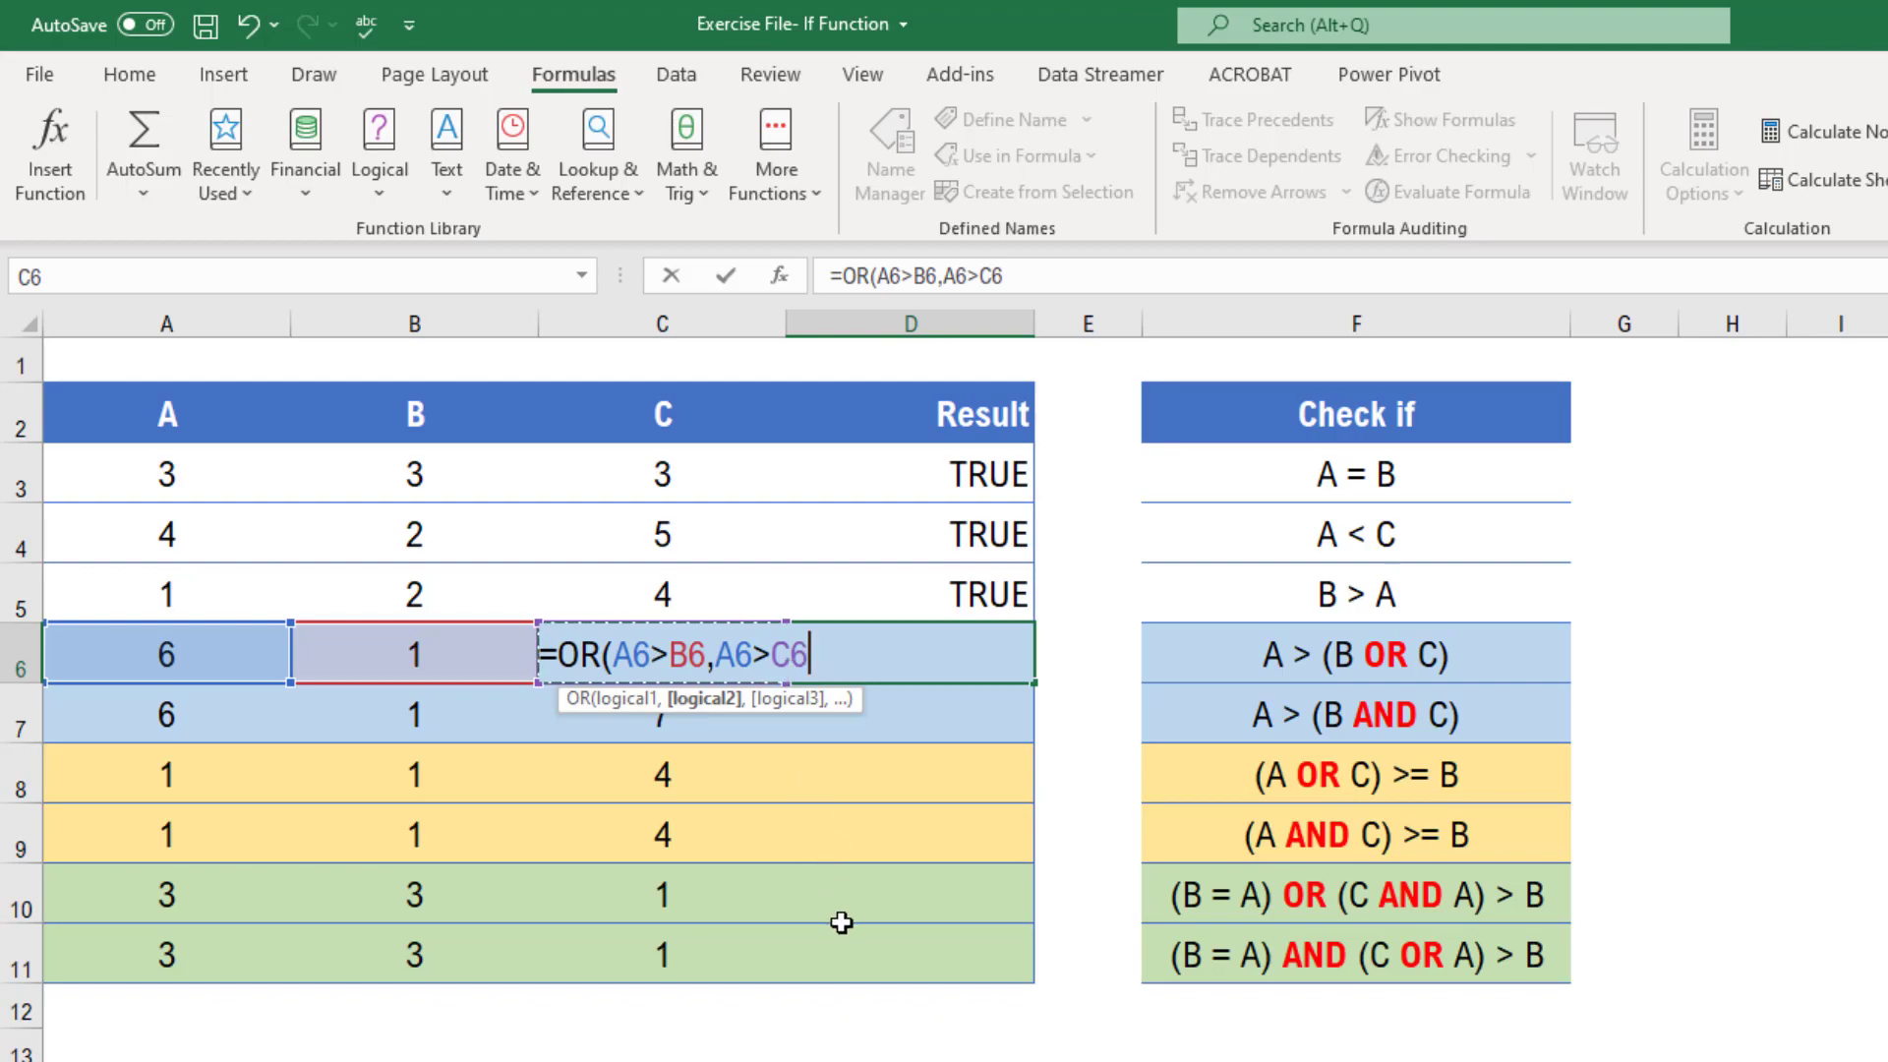
text())
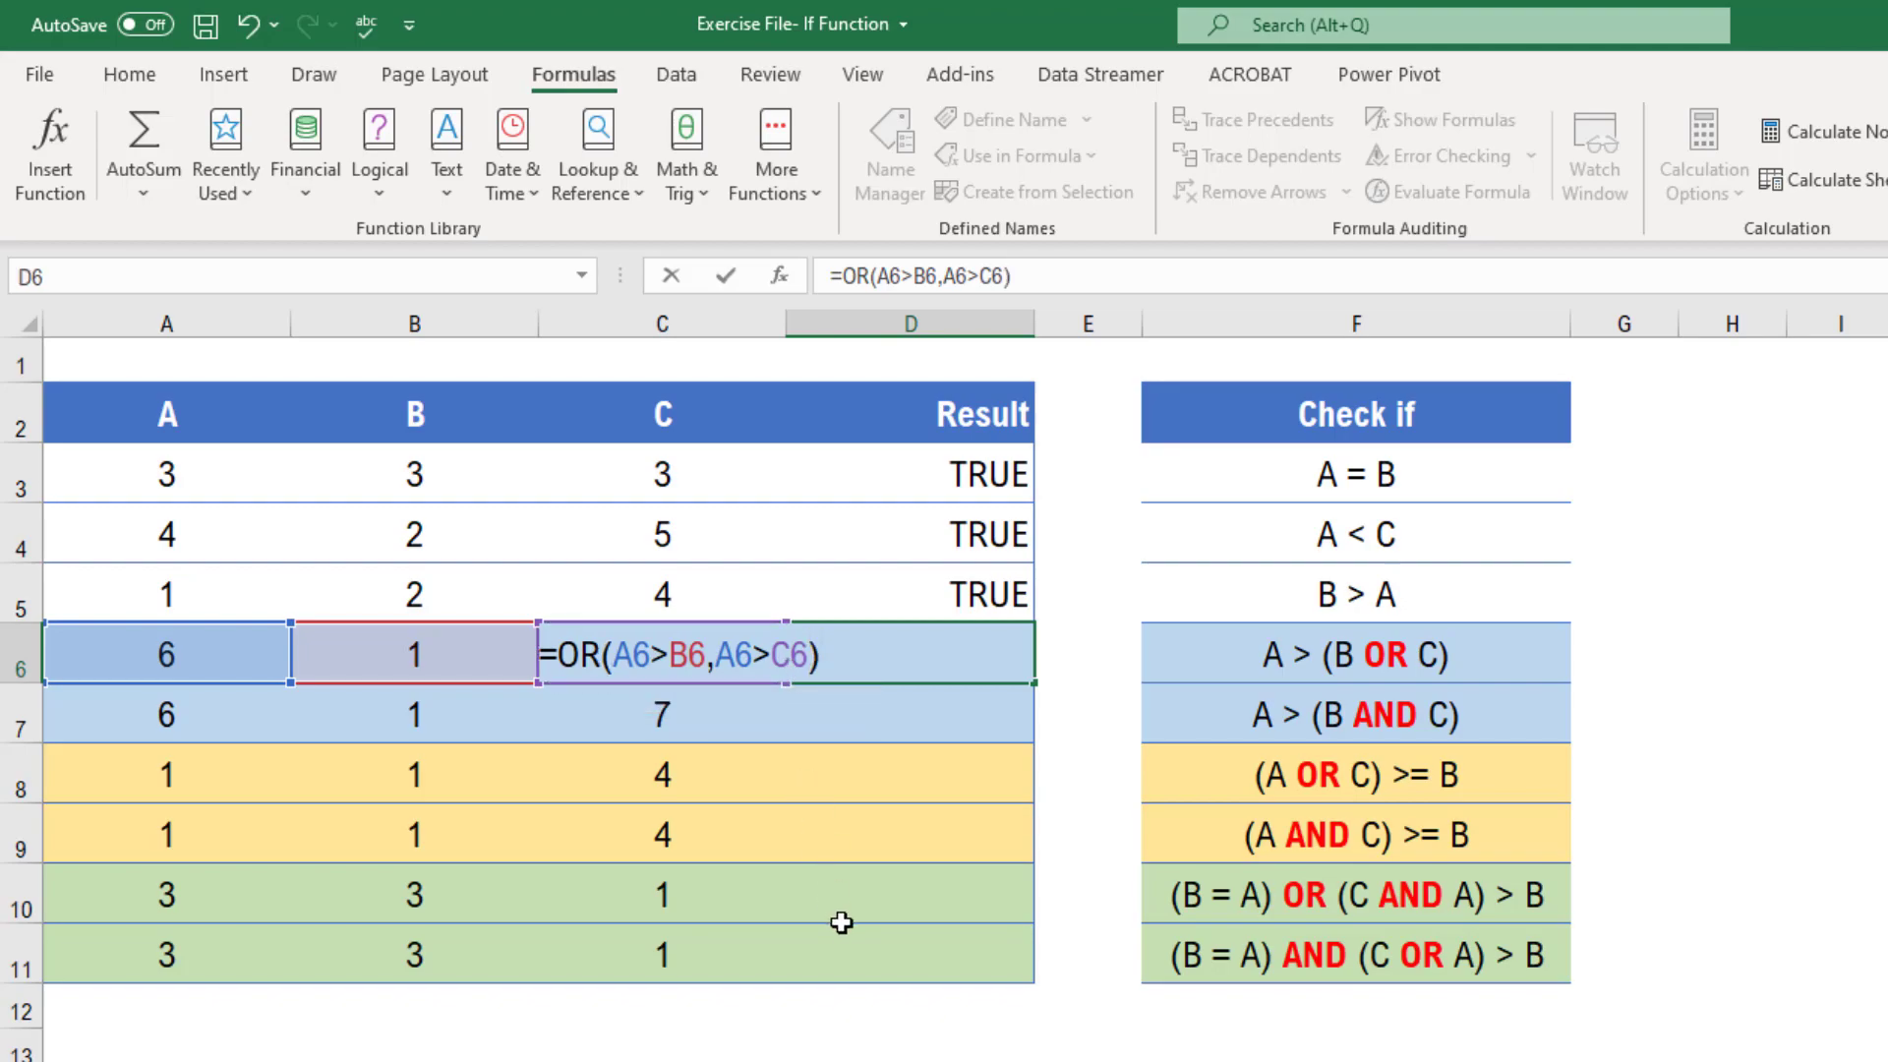
key(Return)
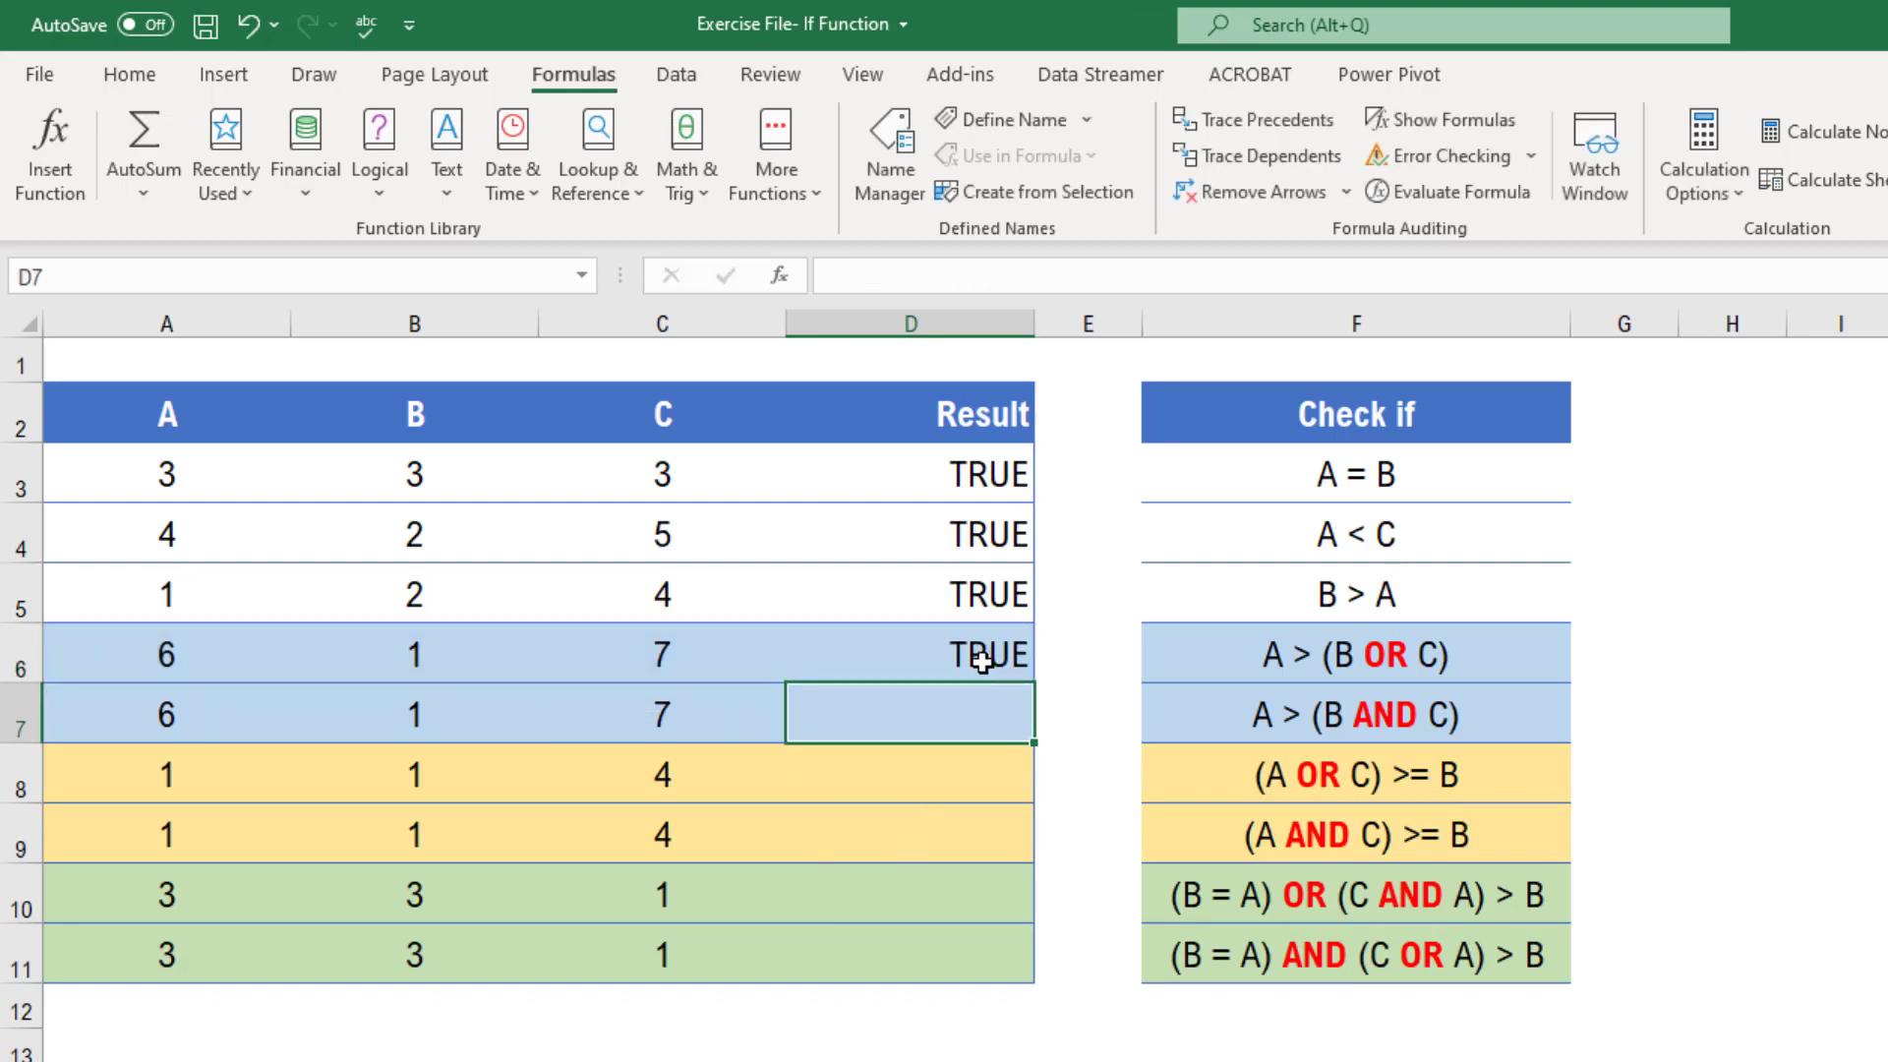
Examine the OR formula in D6 against the values in A6, B6 and C6
click(981, 656)
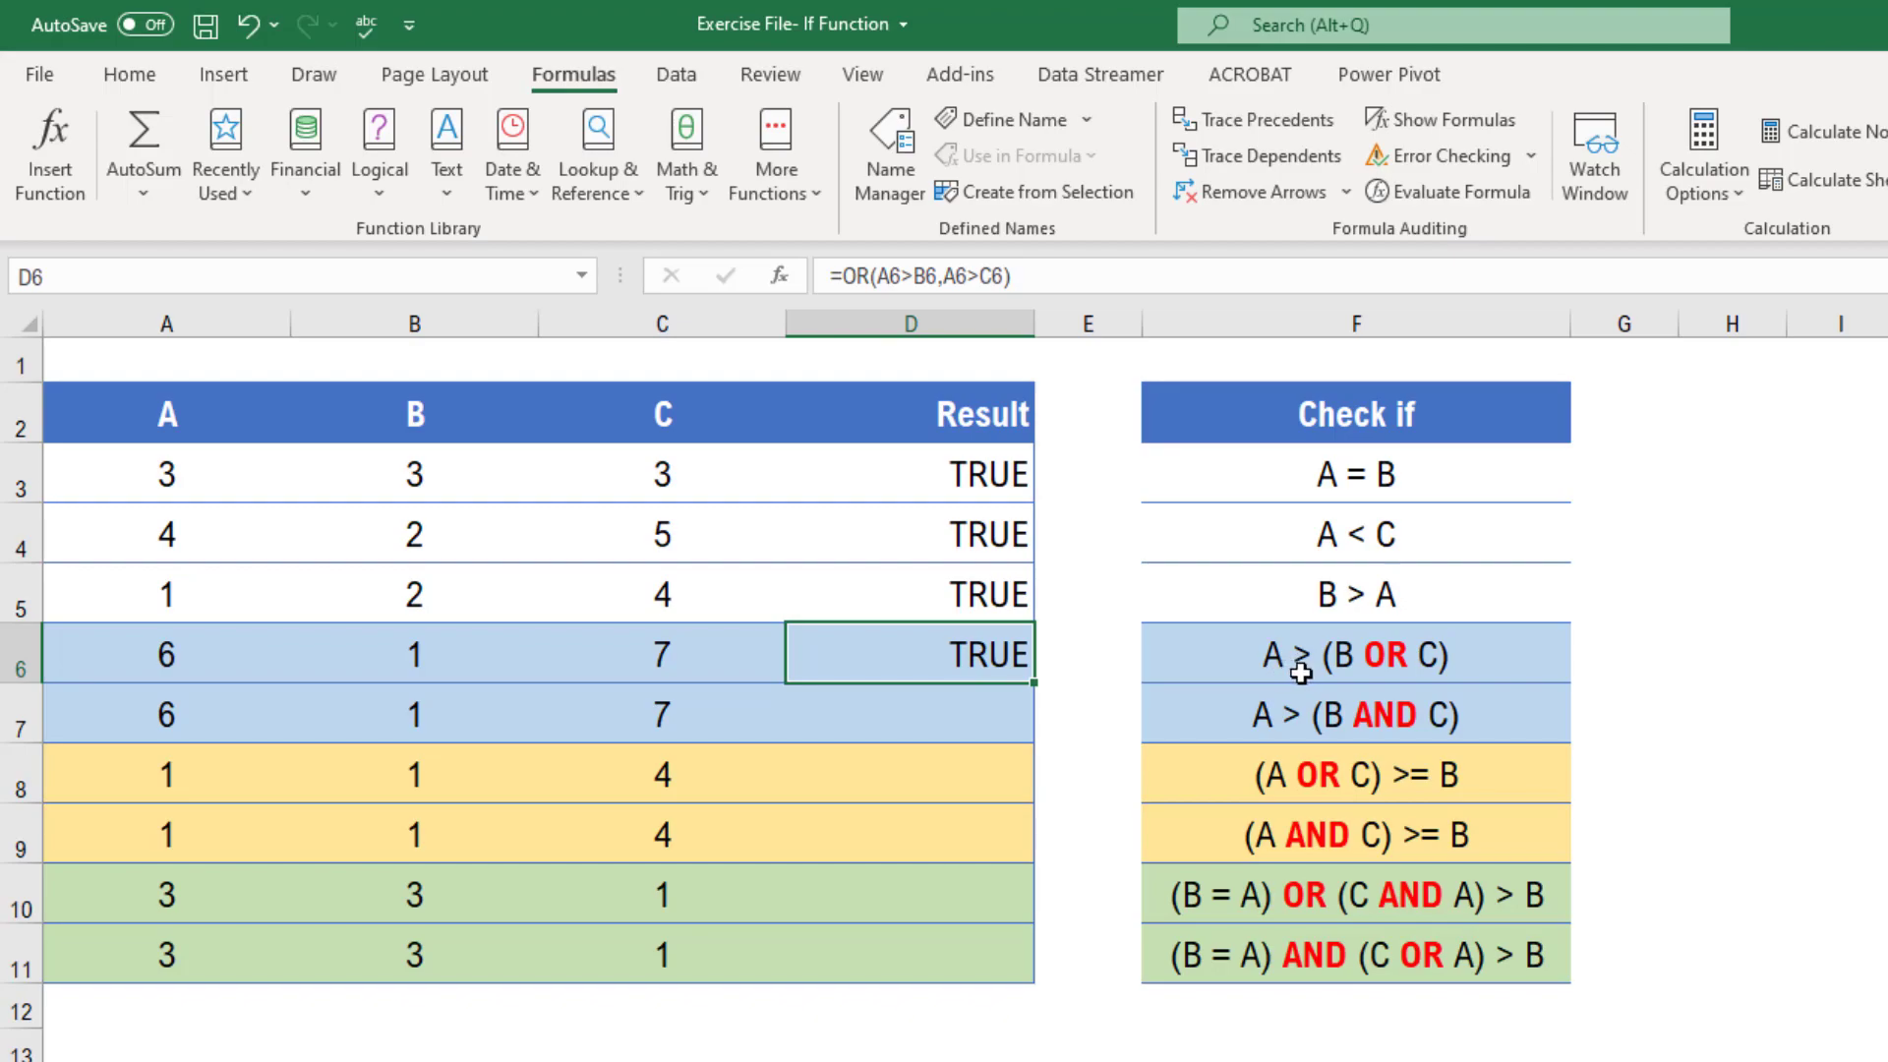
click(162, 658)
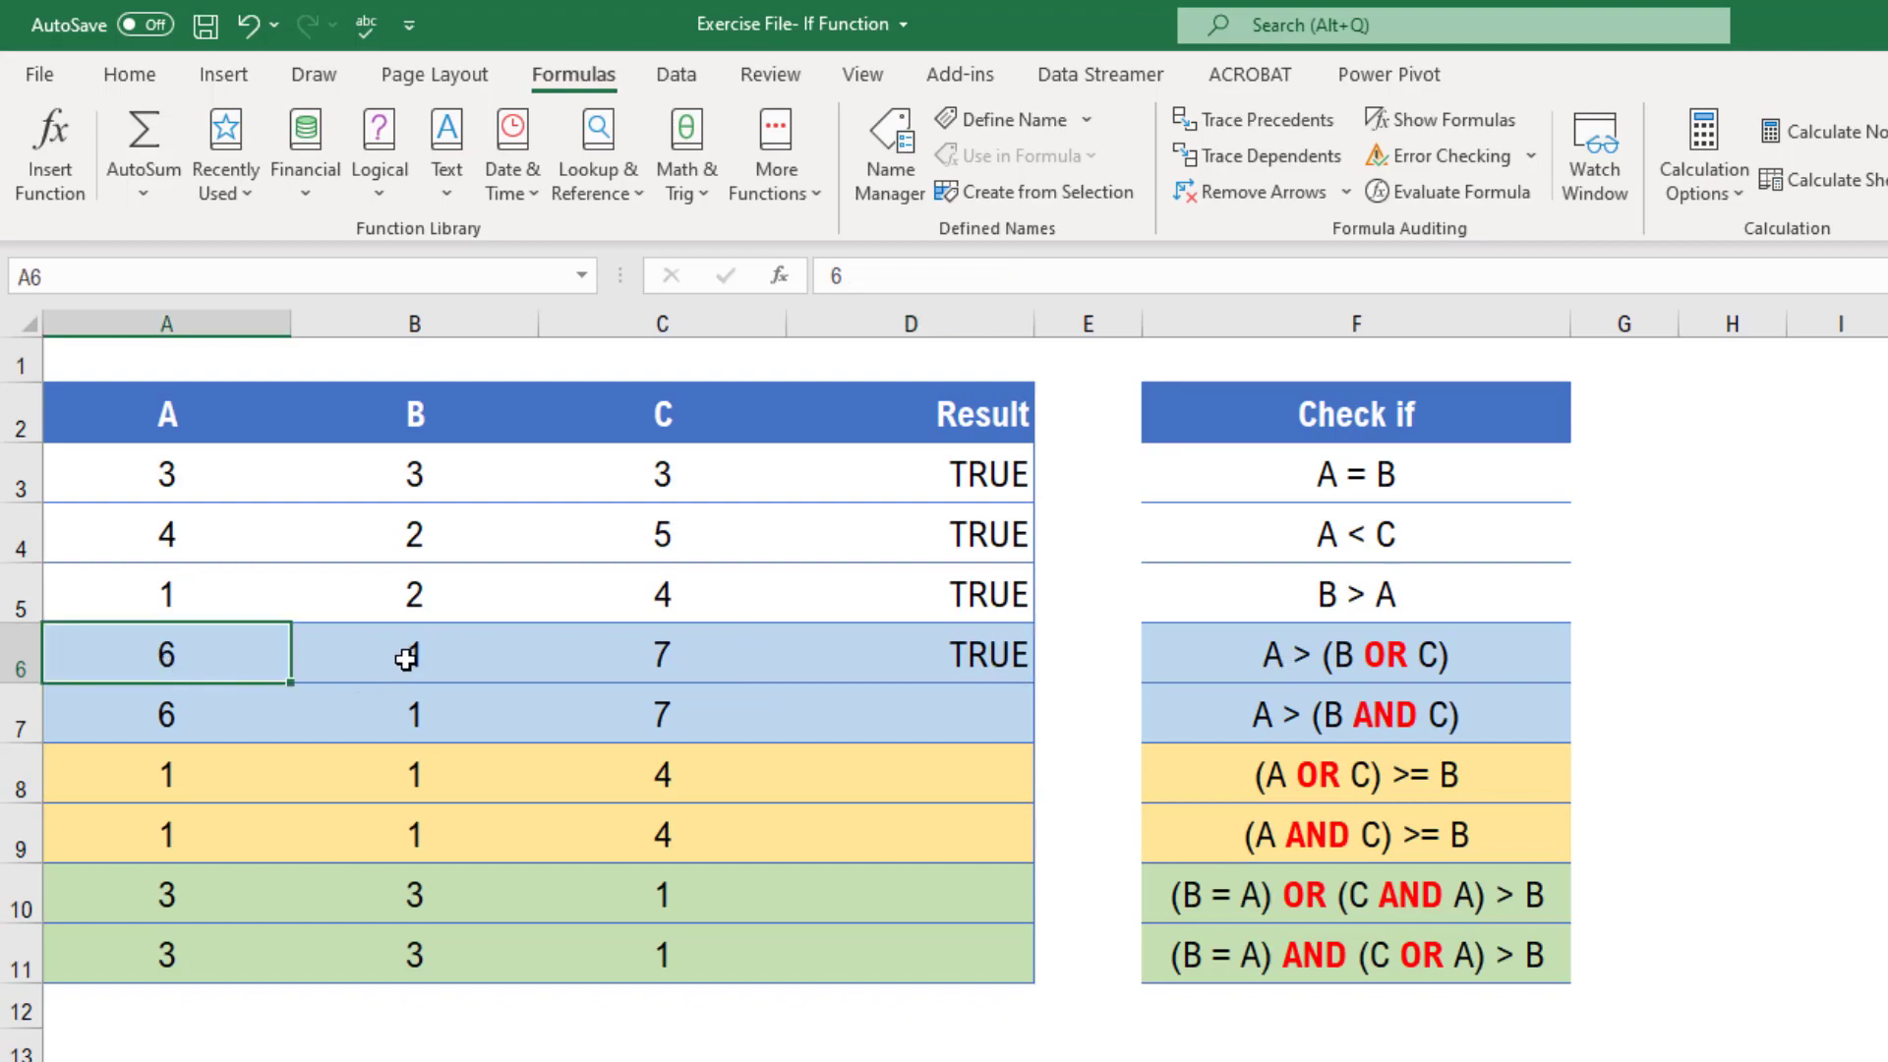
click(401, 649)
click(186, 658)
click(392, 649)
click(174, 651)
click(390, 668)
click(167, 655)
click(1001, 660)
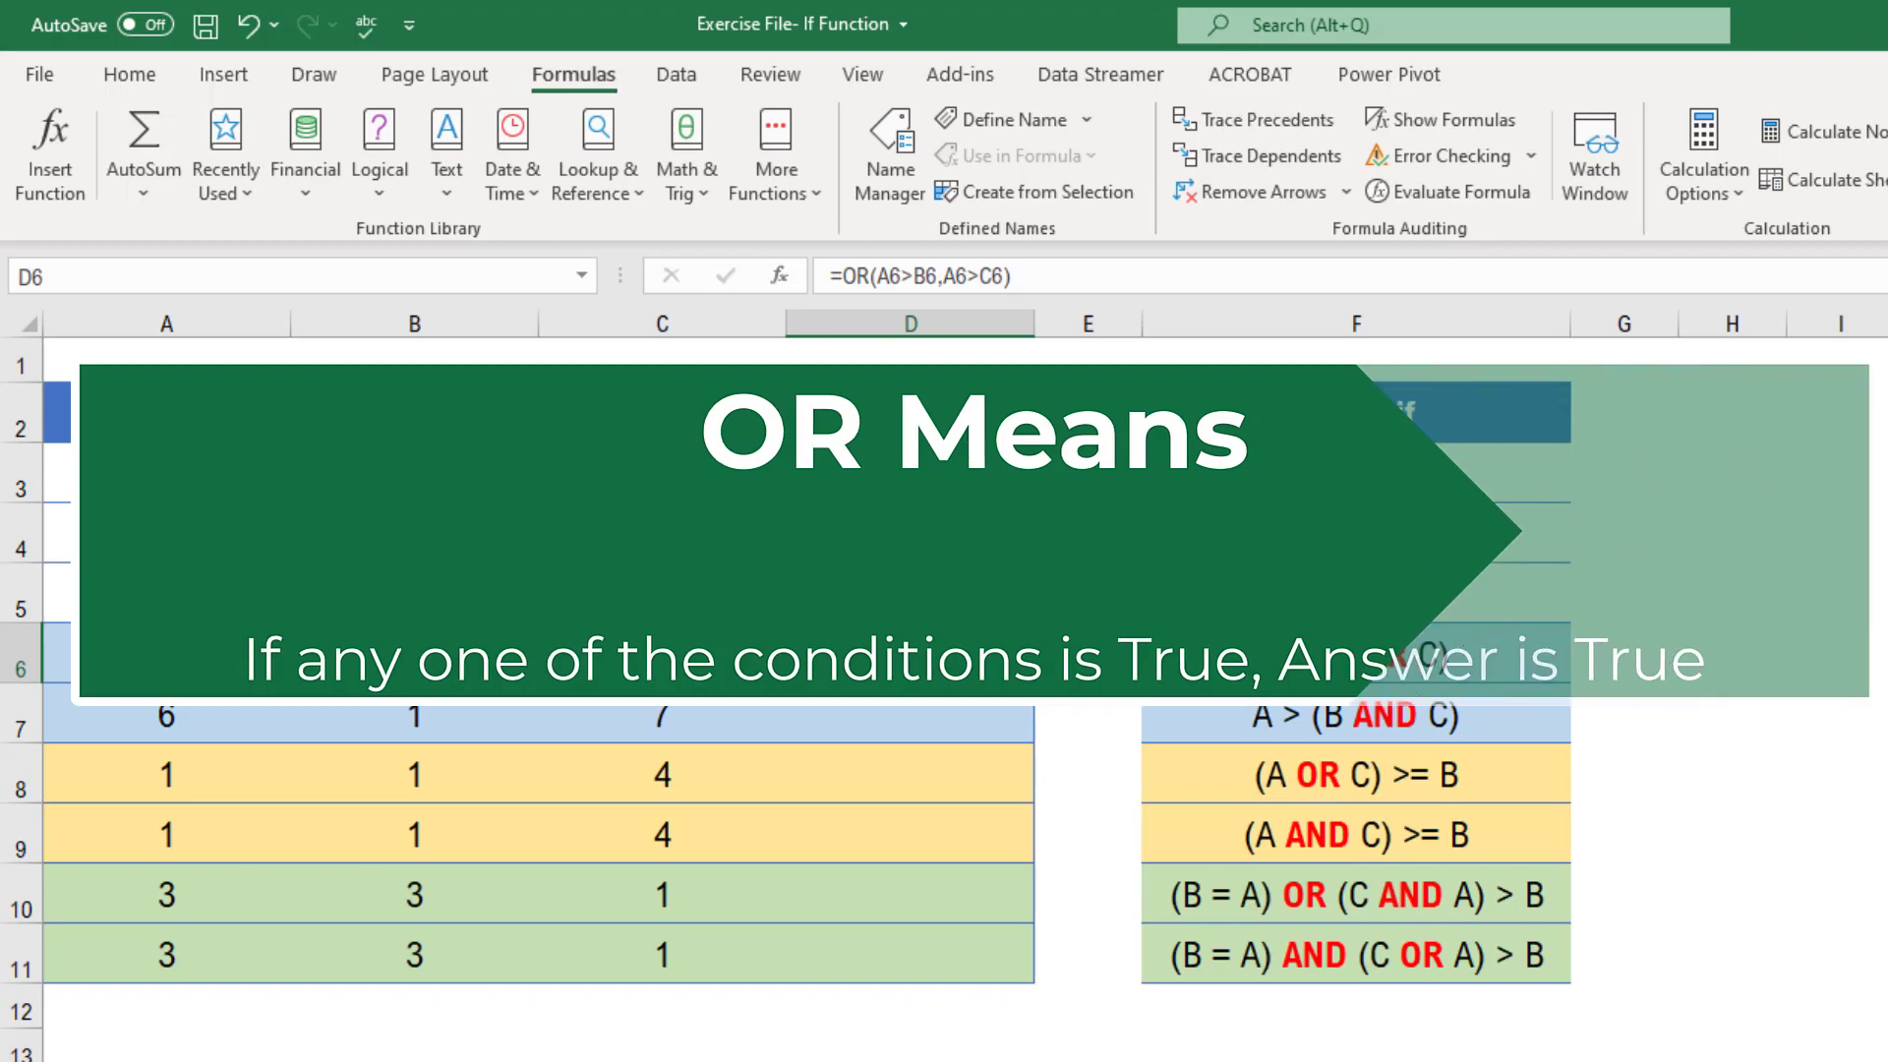
click(982, 723)
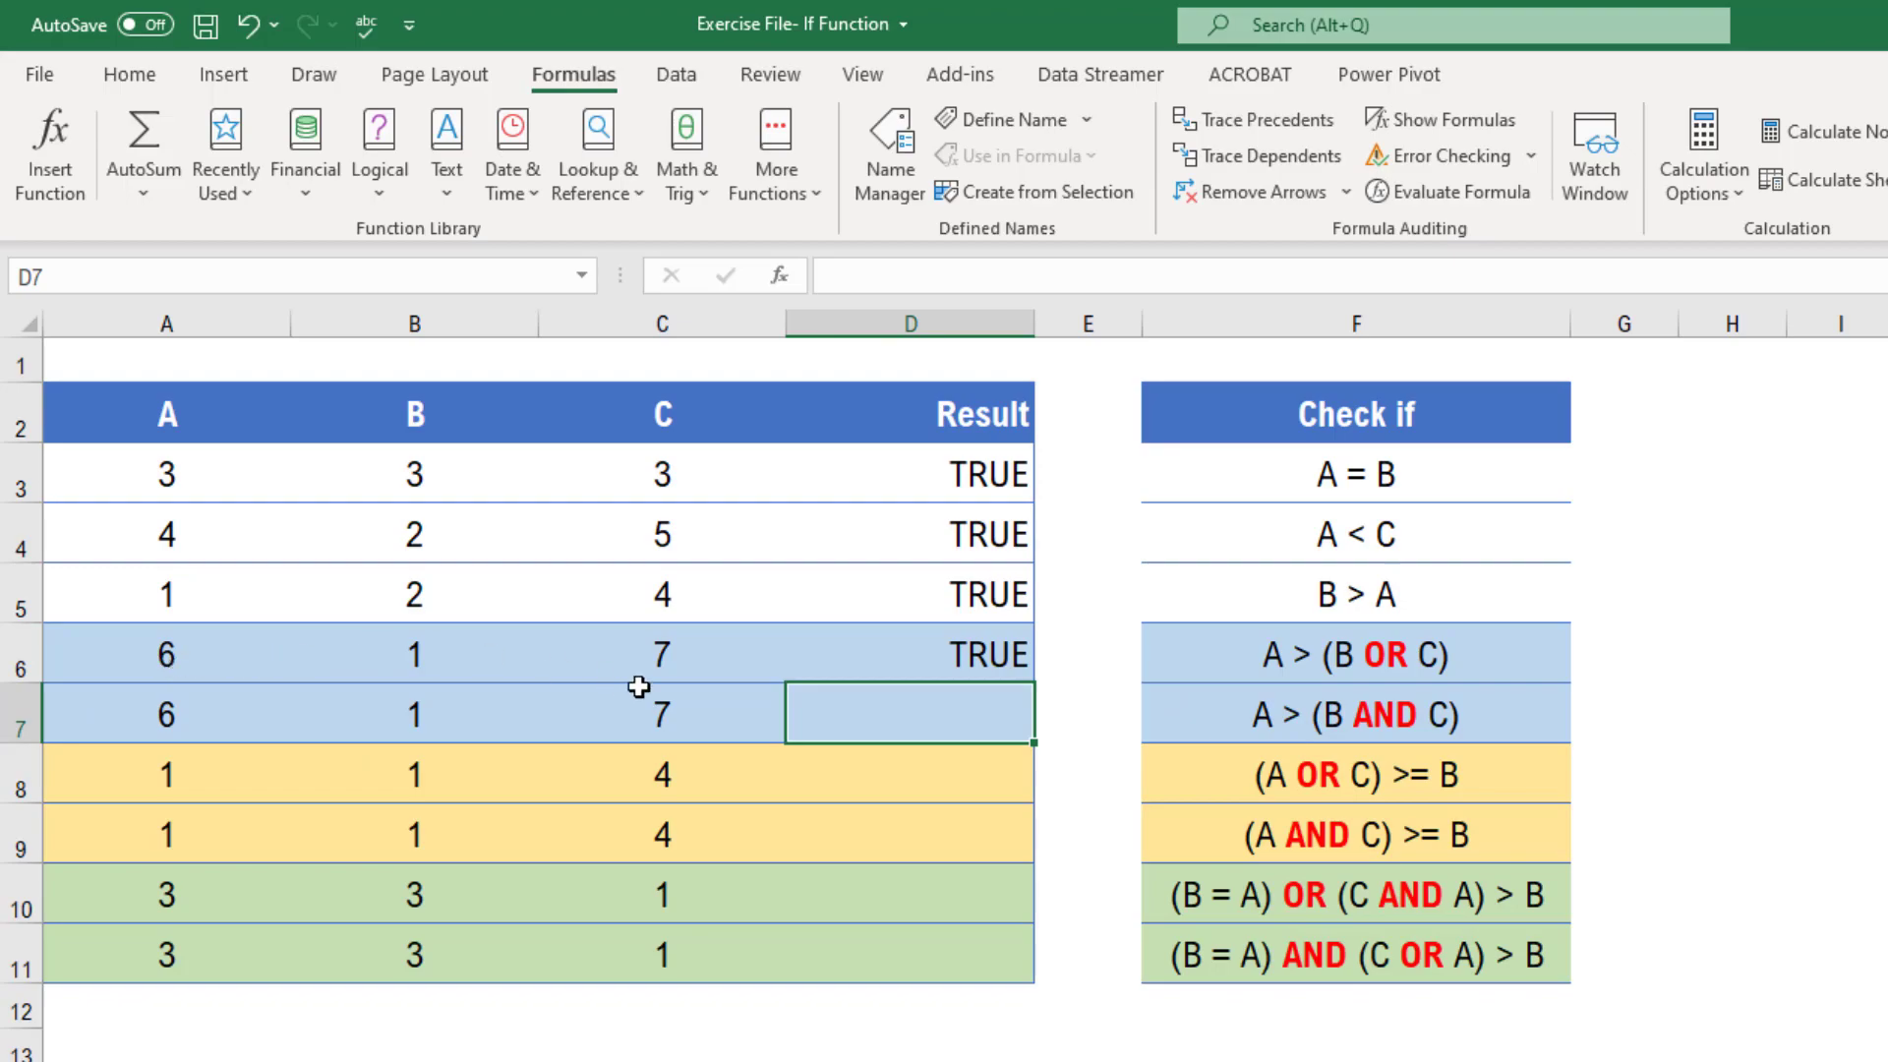
click(988, 659)
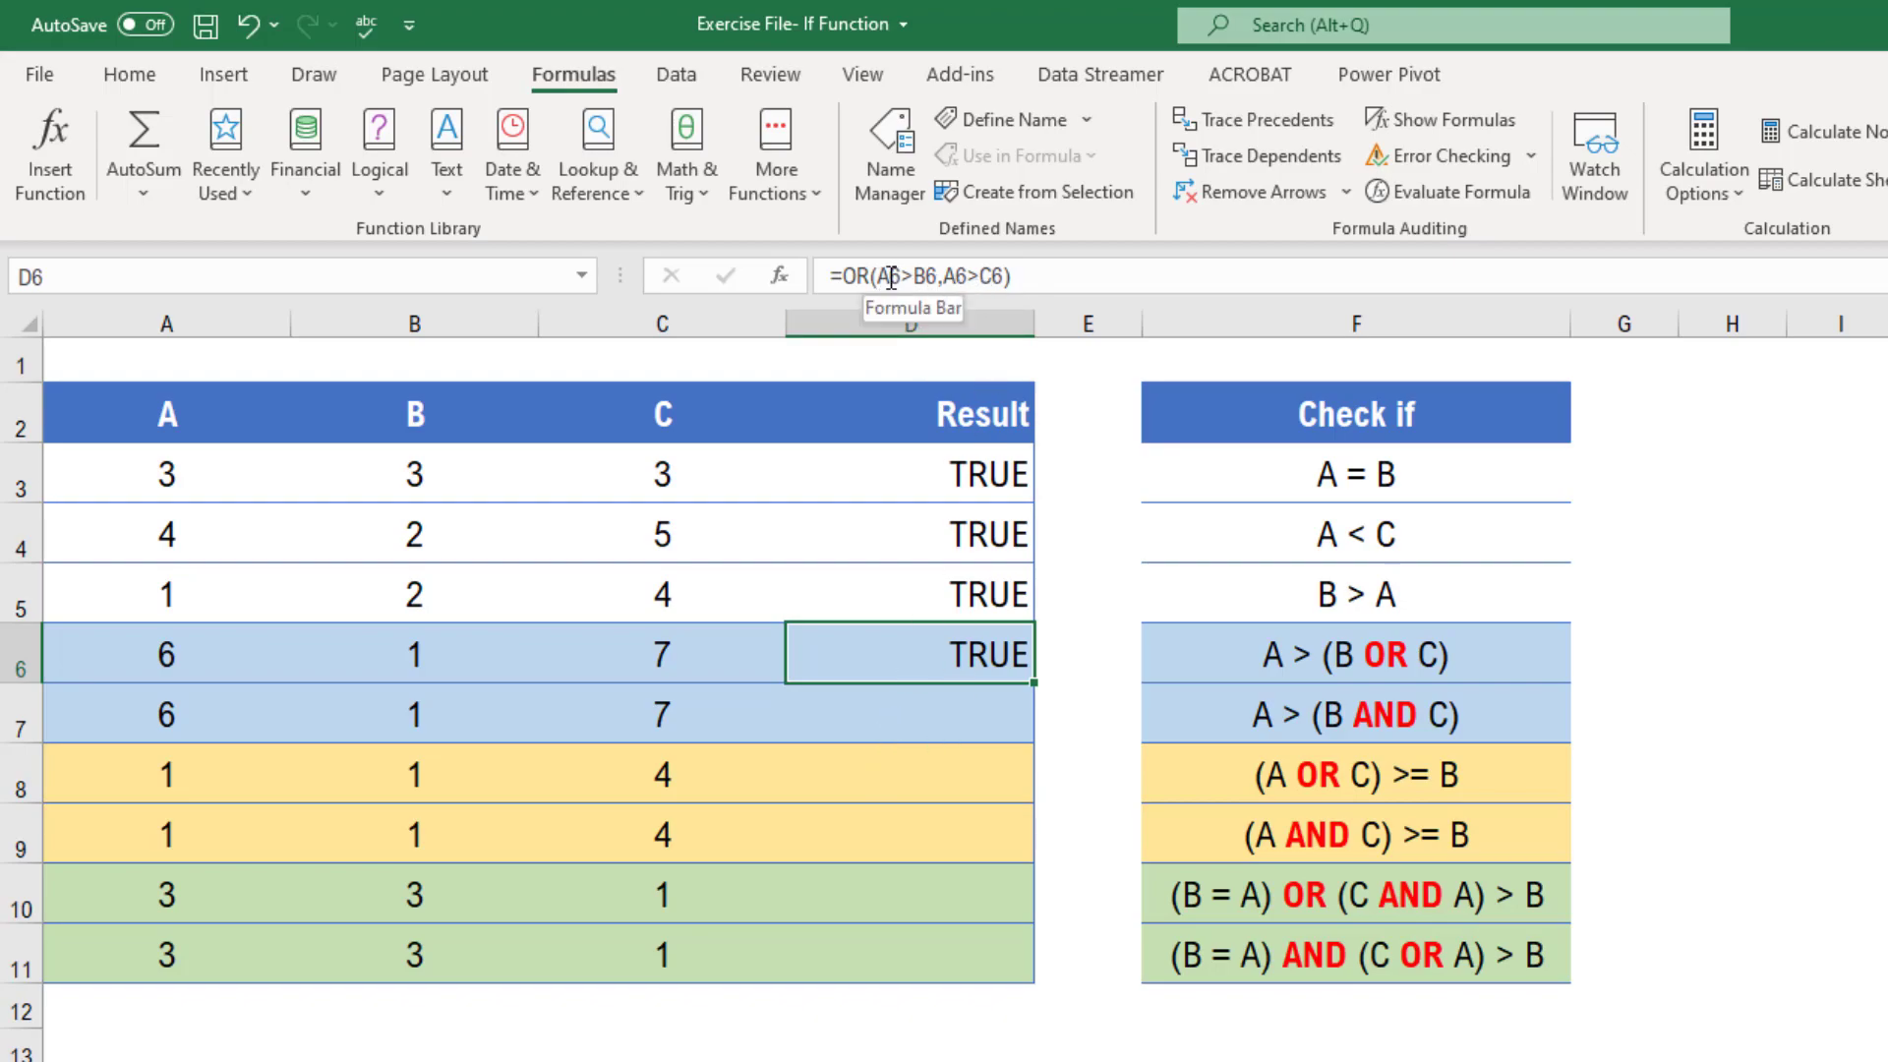
Enter the formula =AND(A7>B7,A7>C7) in D7 to test whether A is greater than both B and C
click(969, 719)
text(=a)
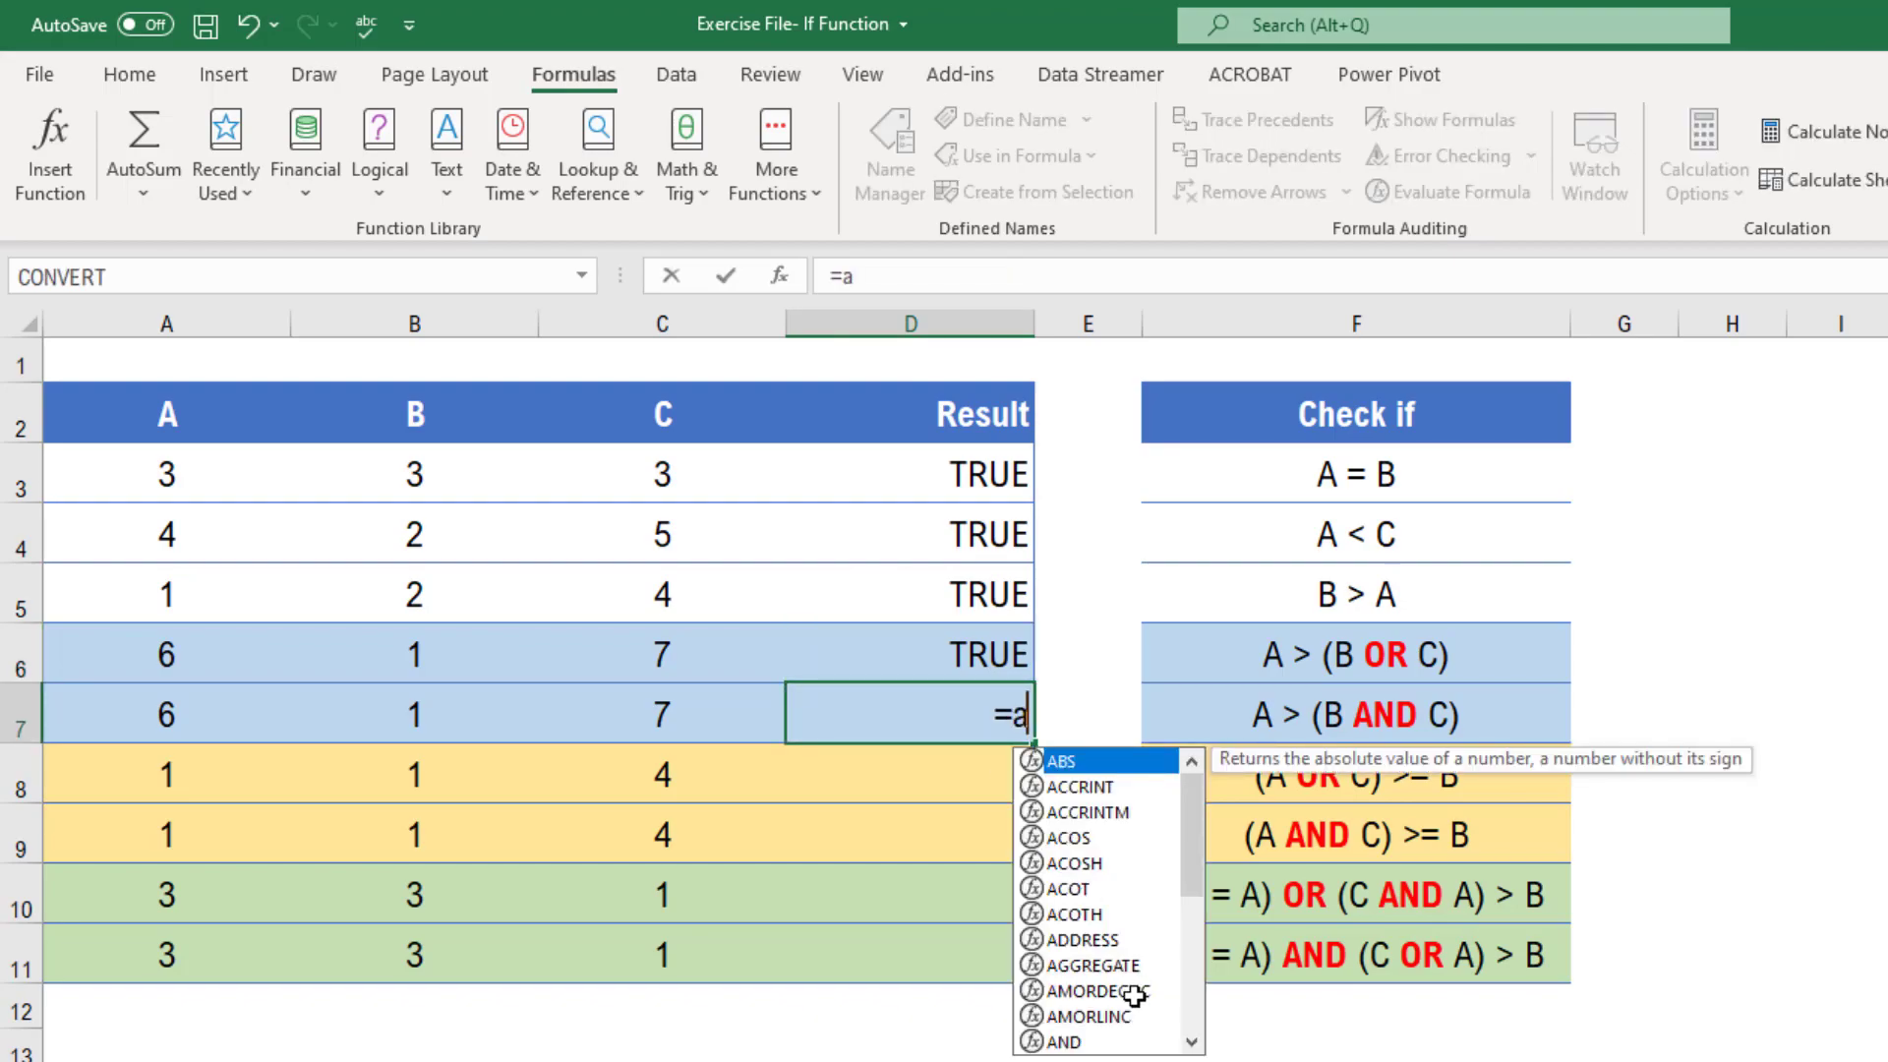
text(n)
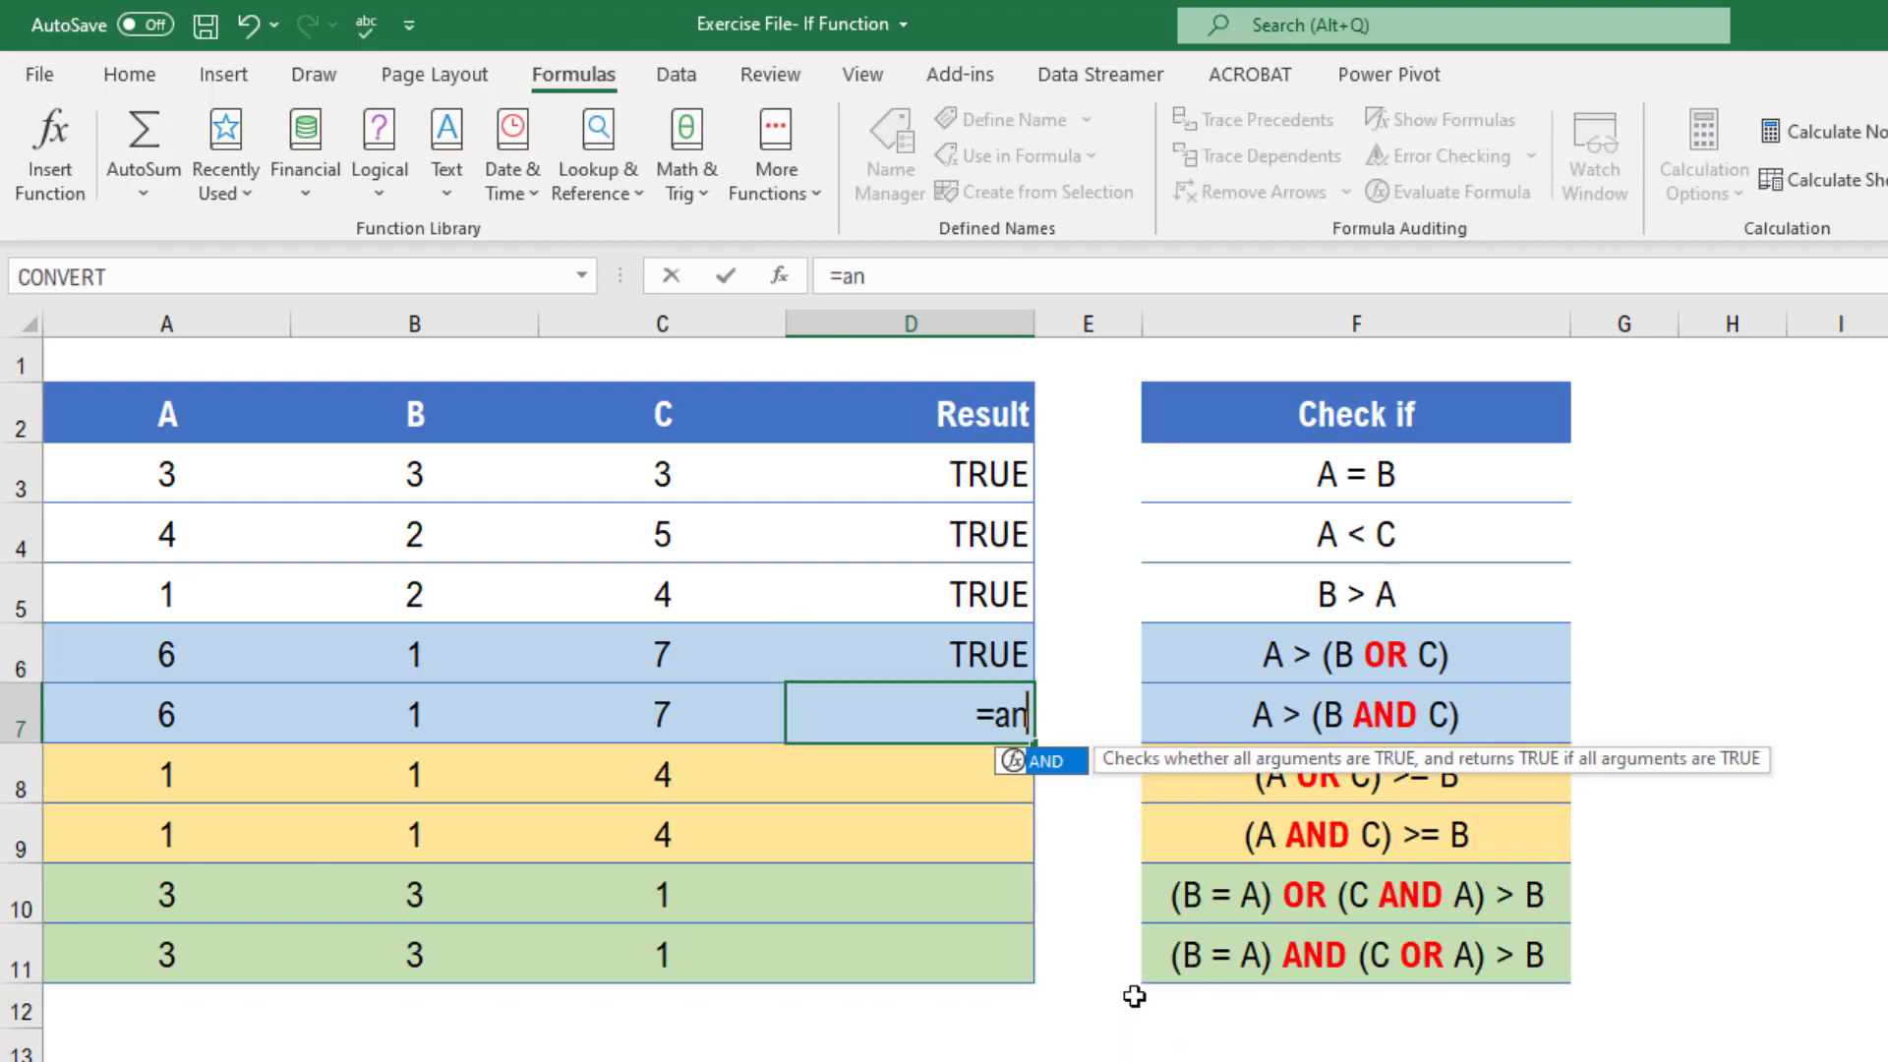
key(Tab)
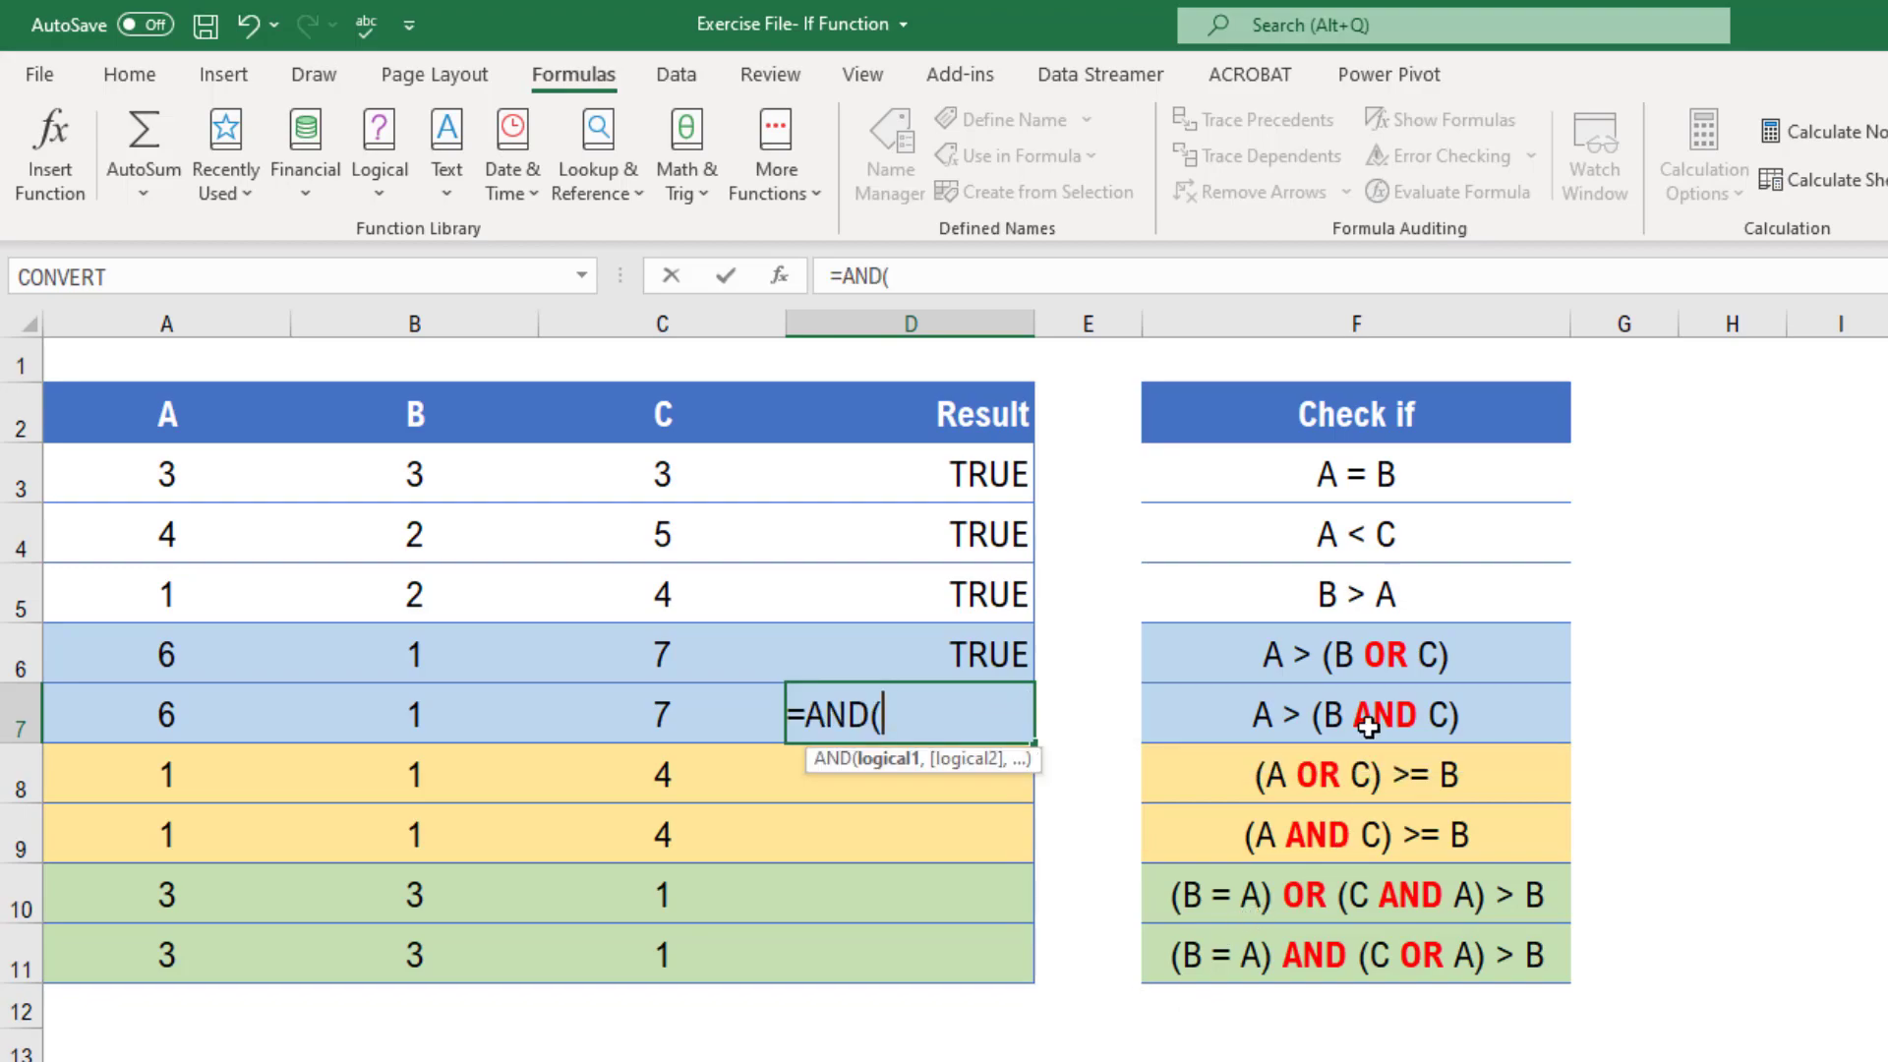
click(167, 714)
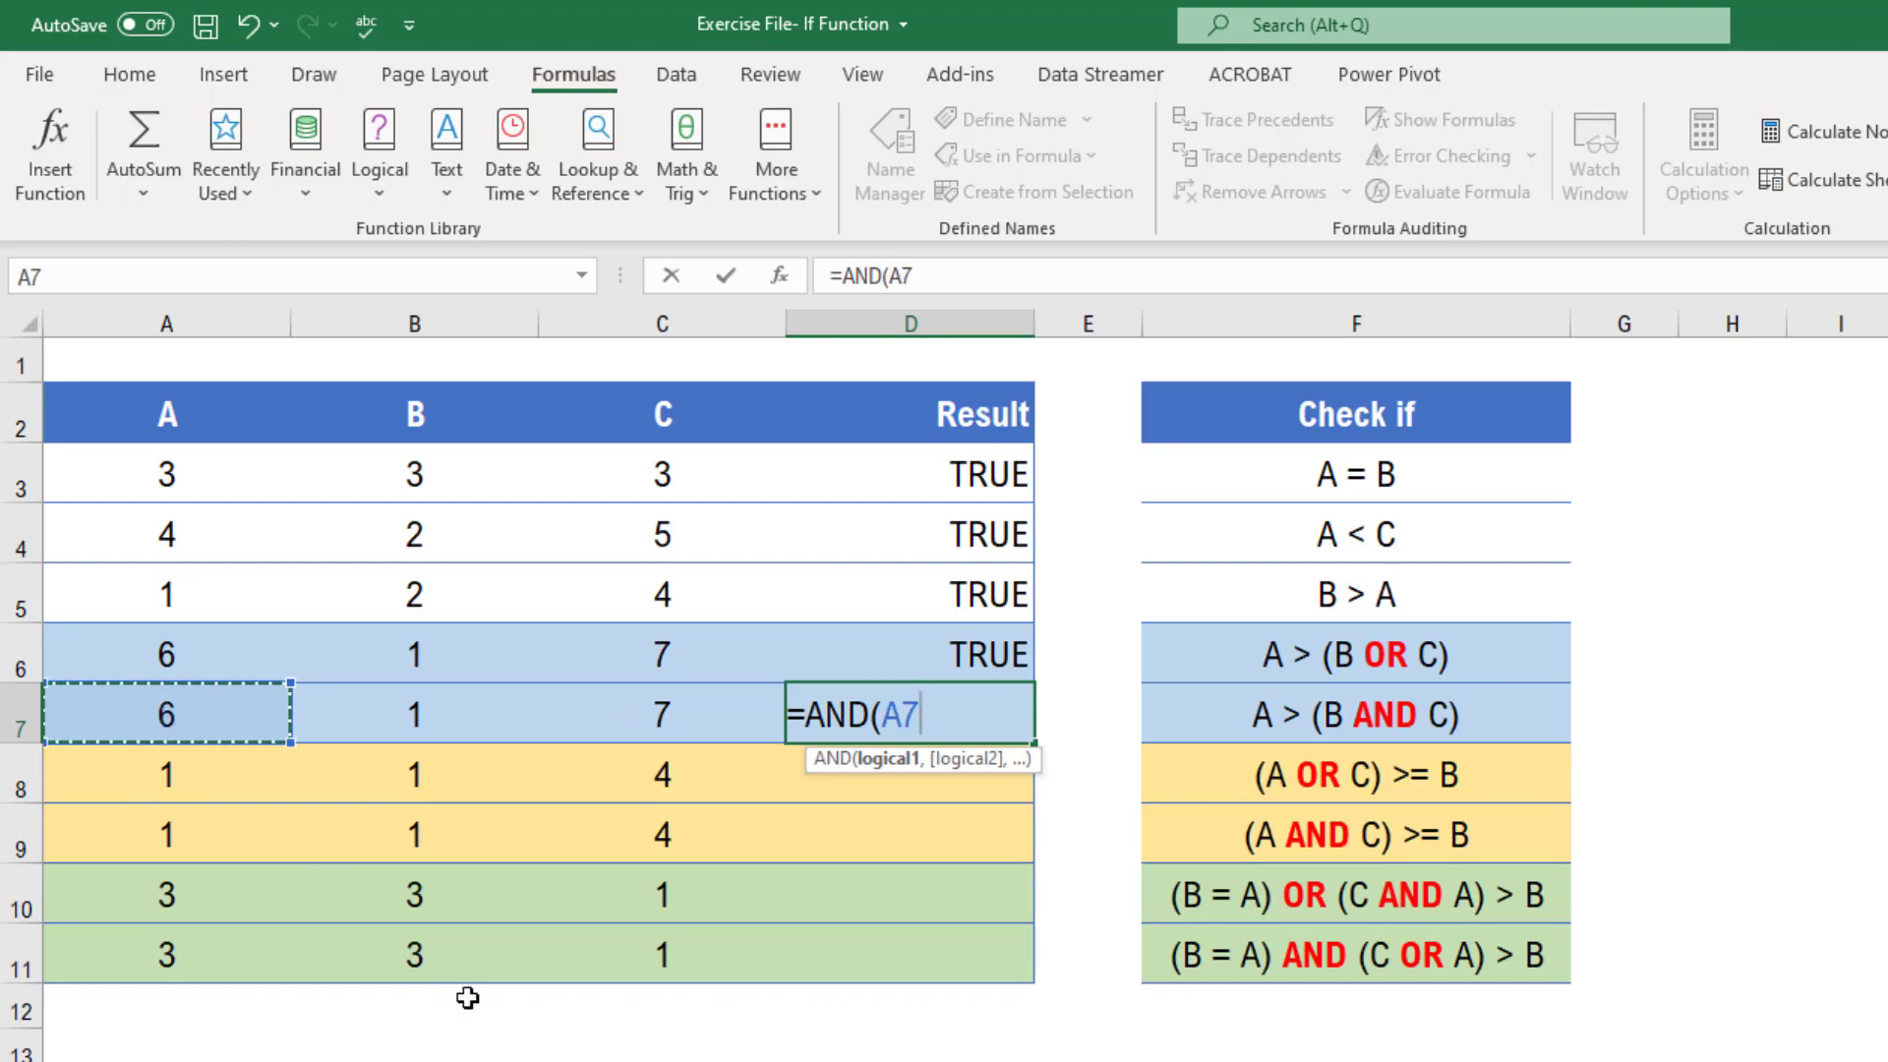
text(>)
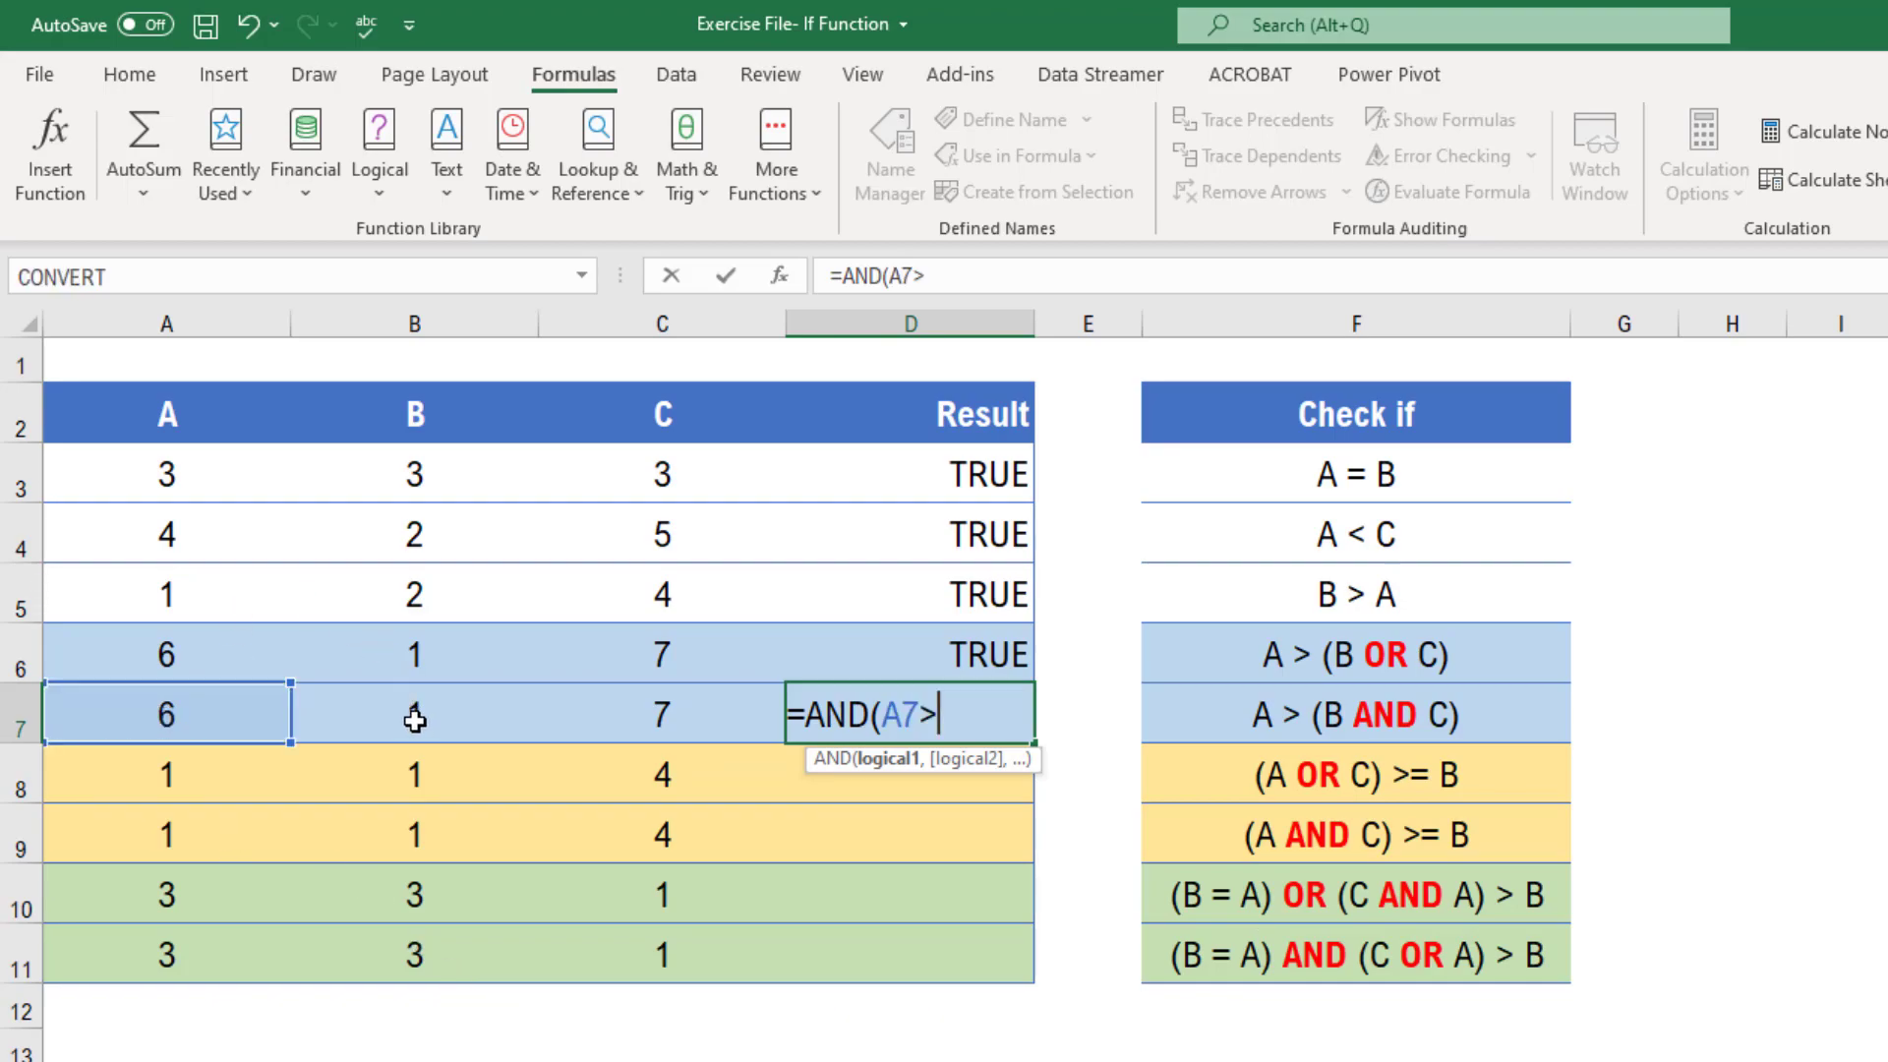
click(415, 718)
text(,)
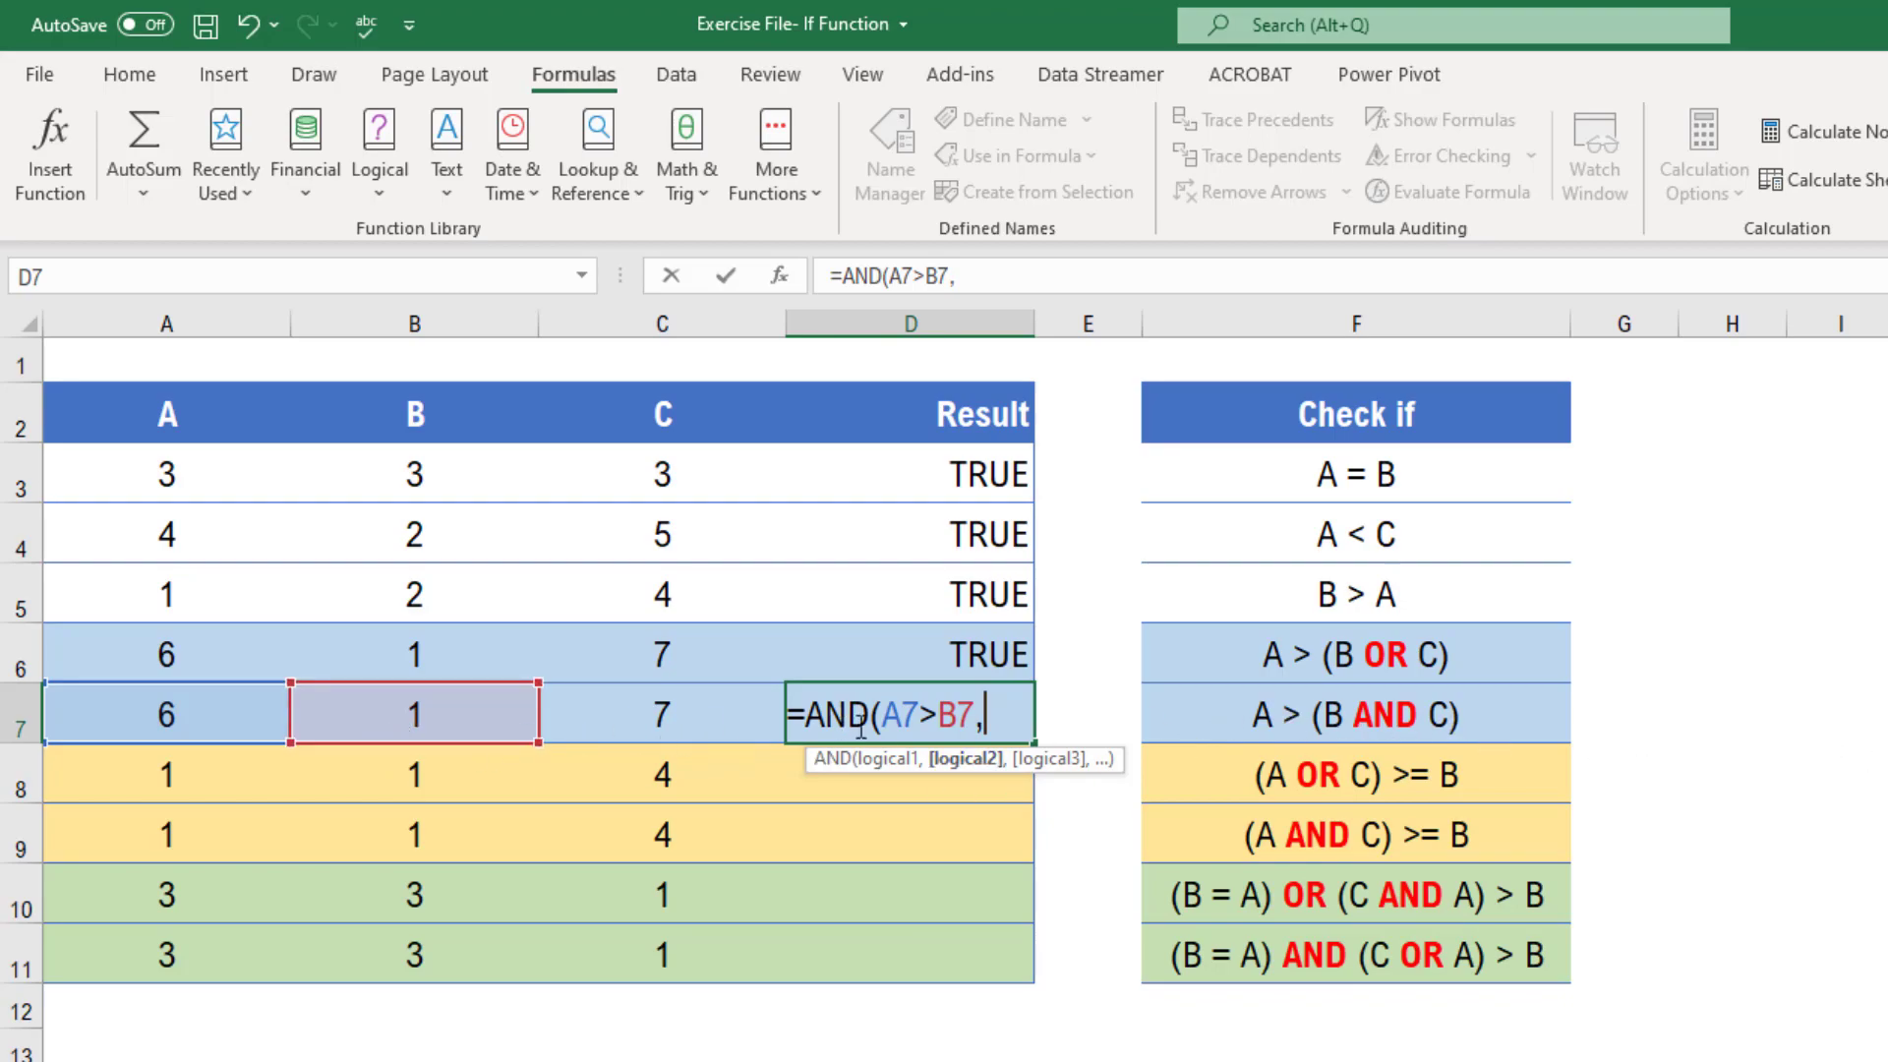
click(219, 719)
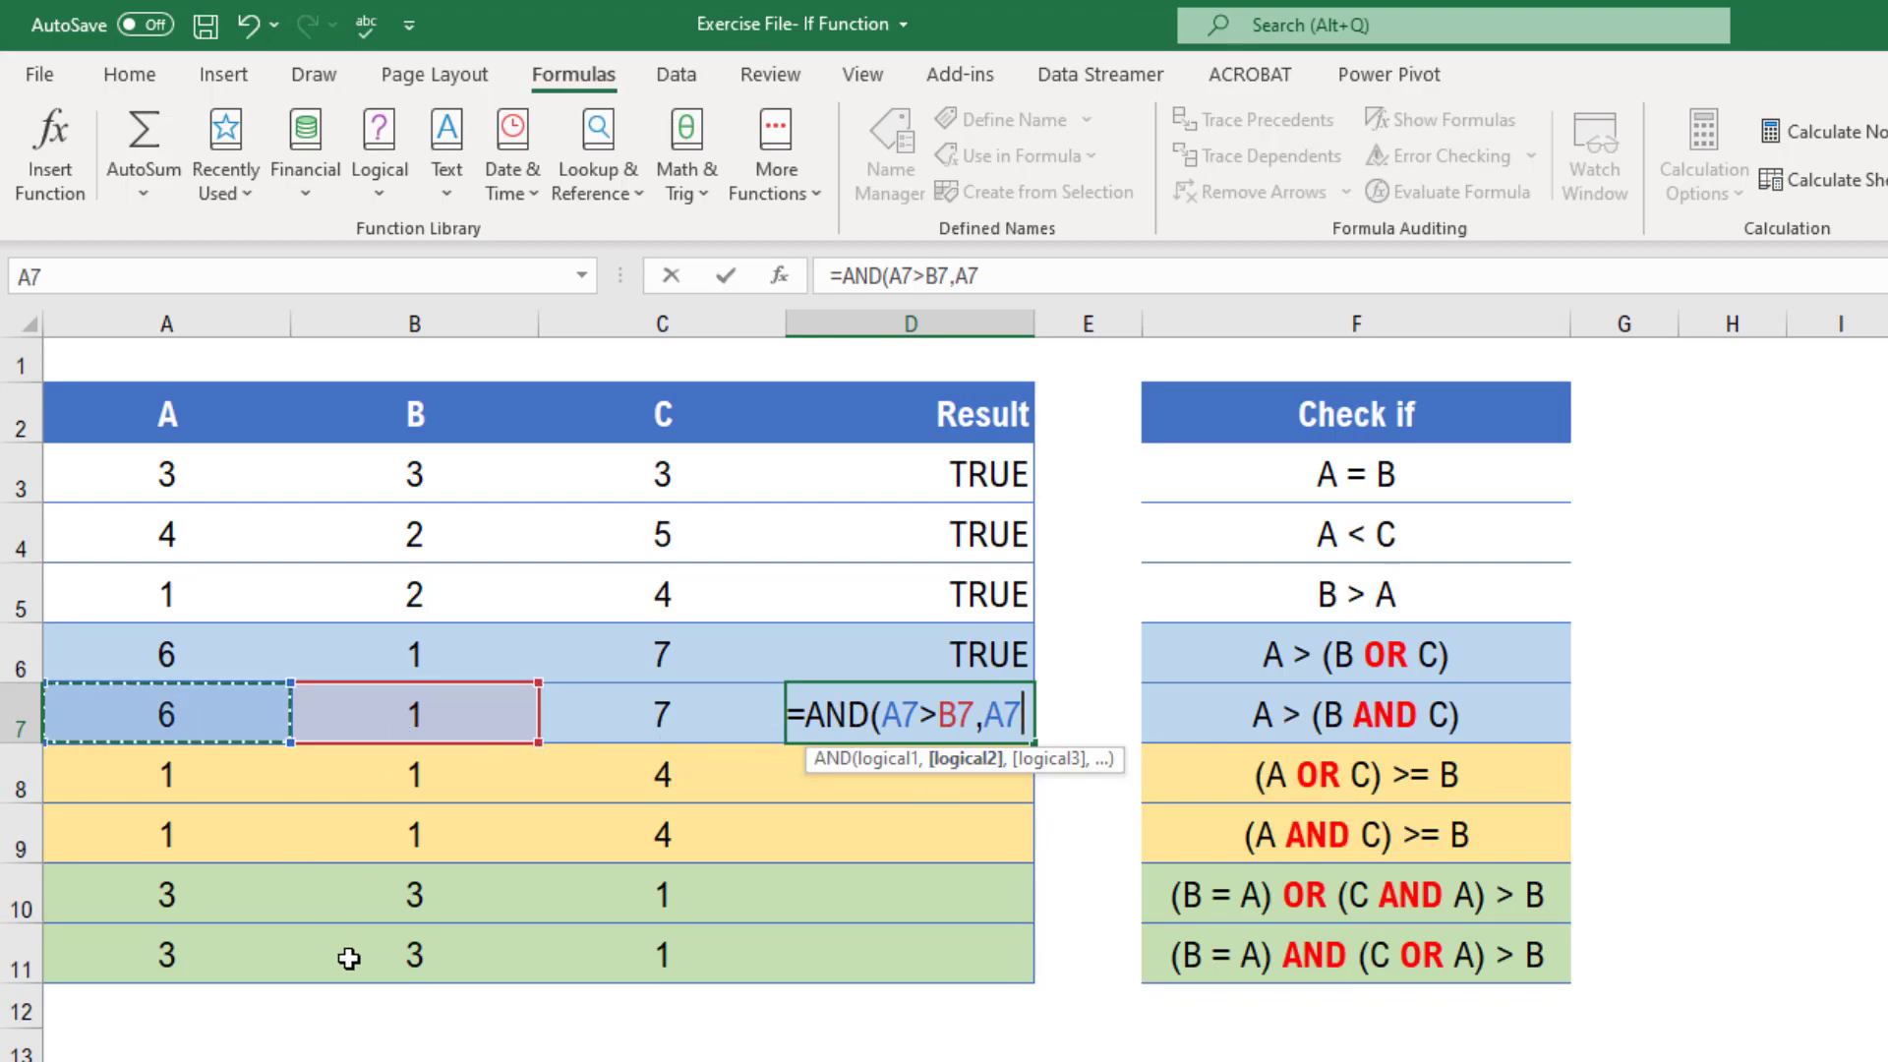
text(>)
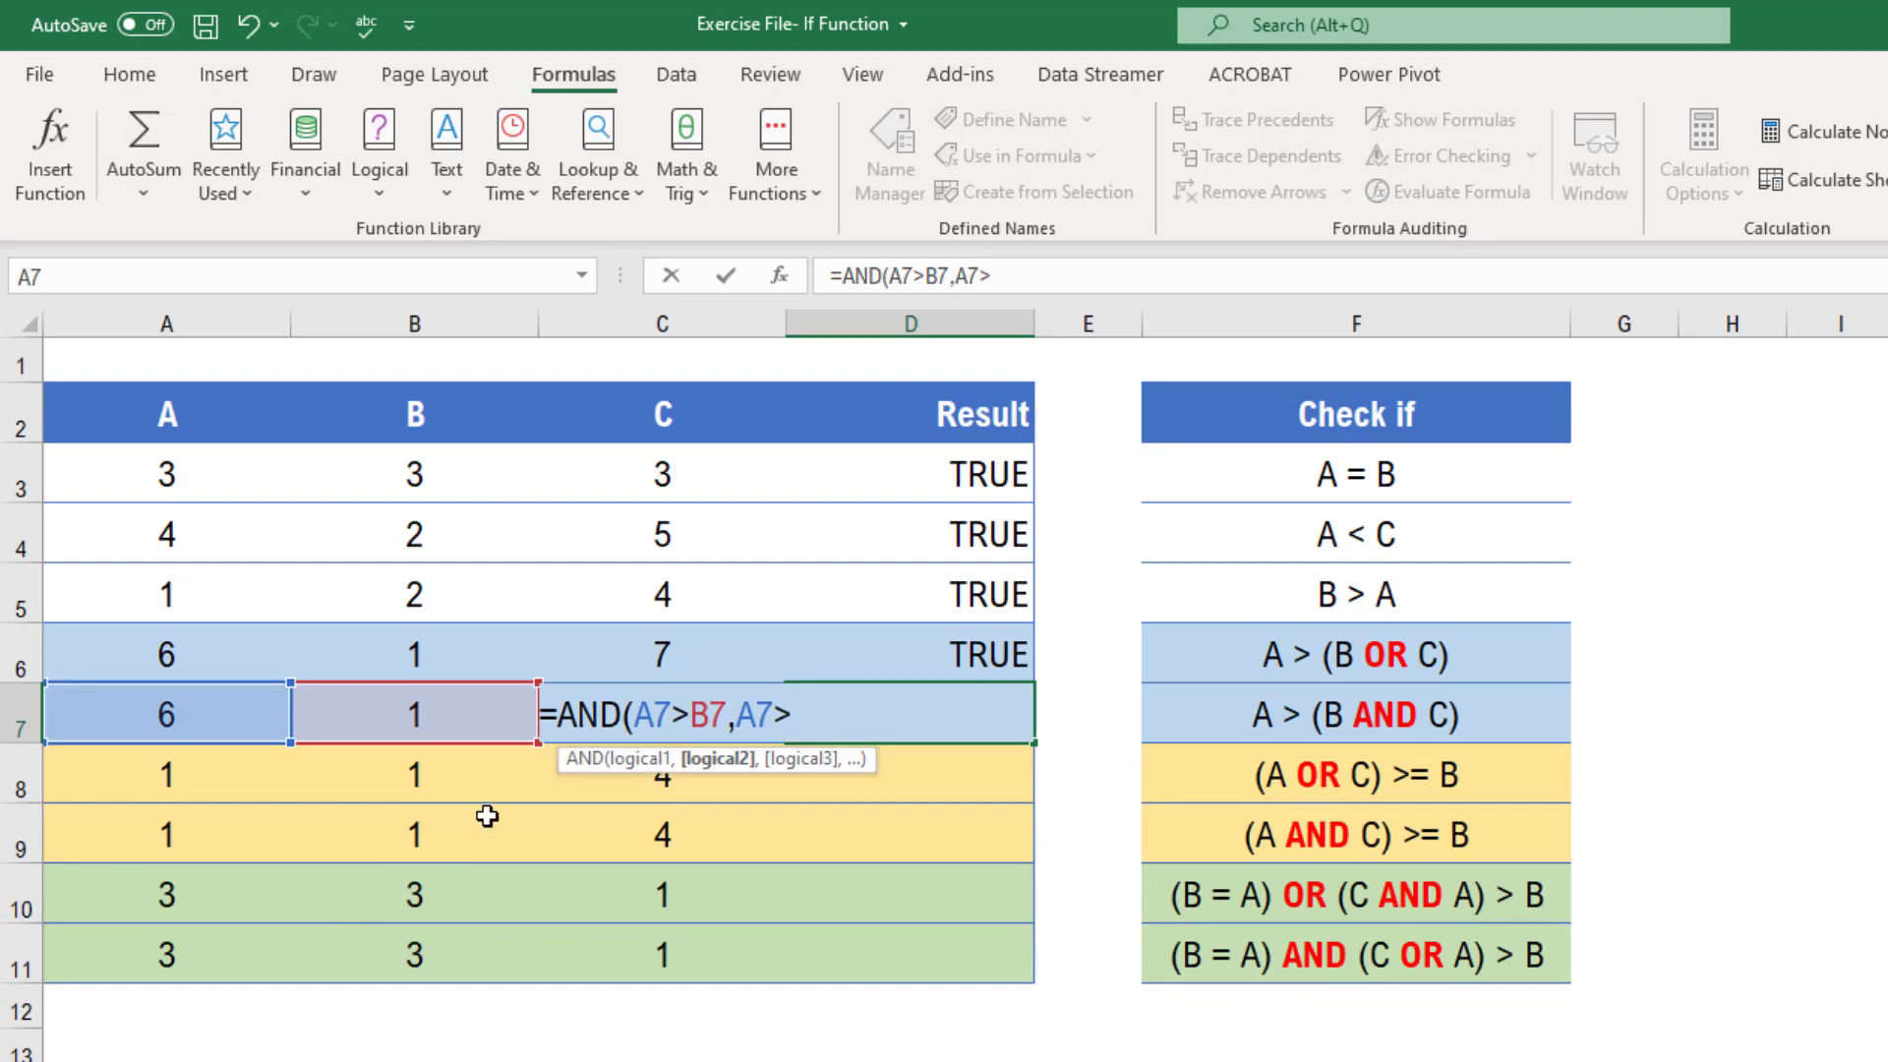
key(Left)
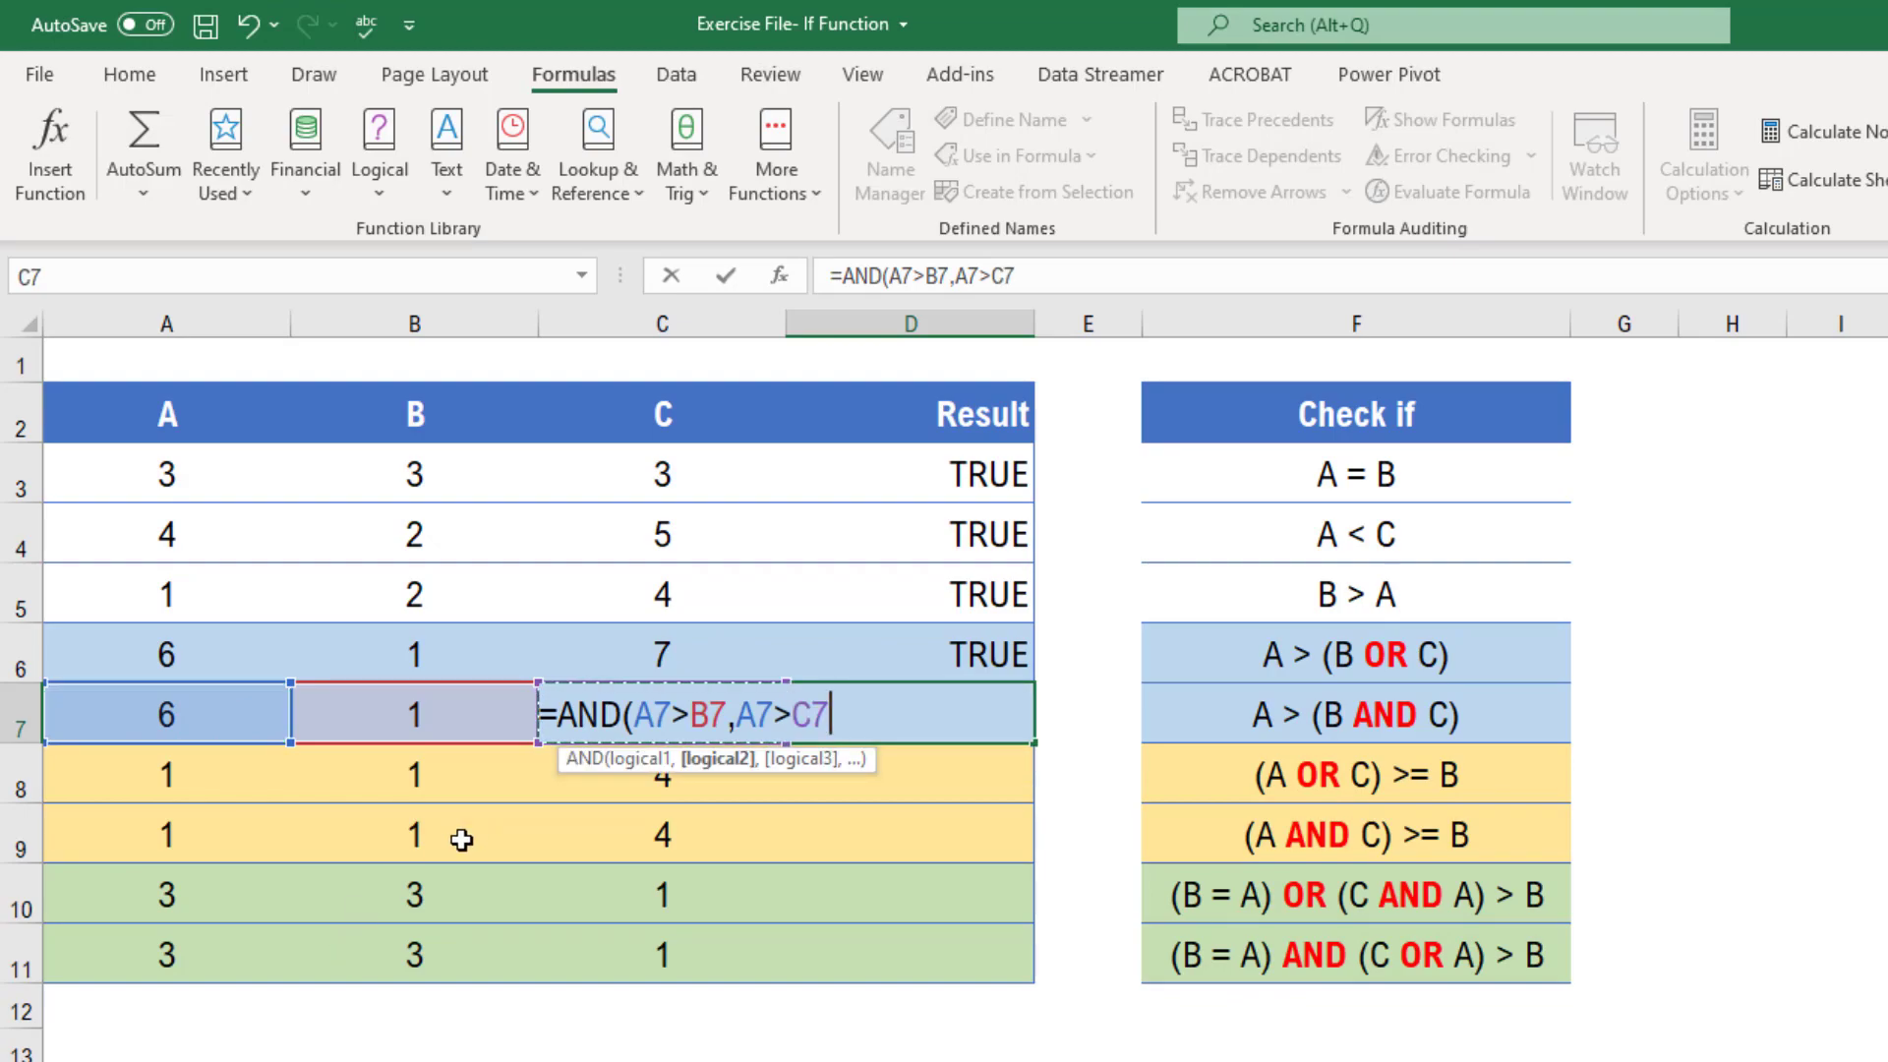
key(Return)
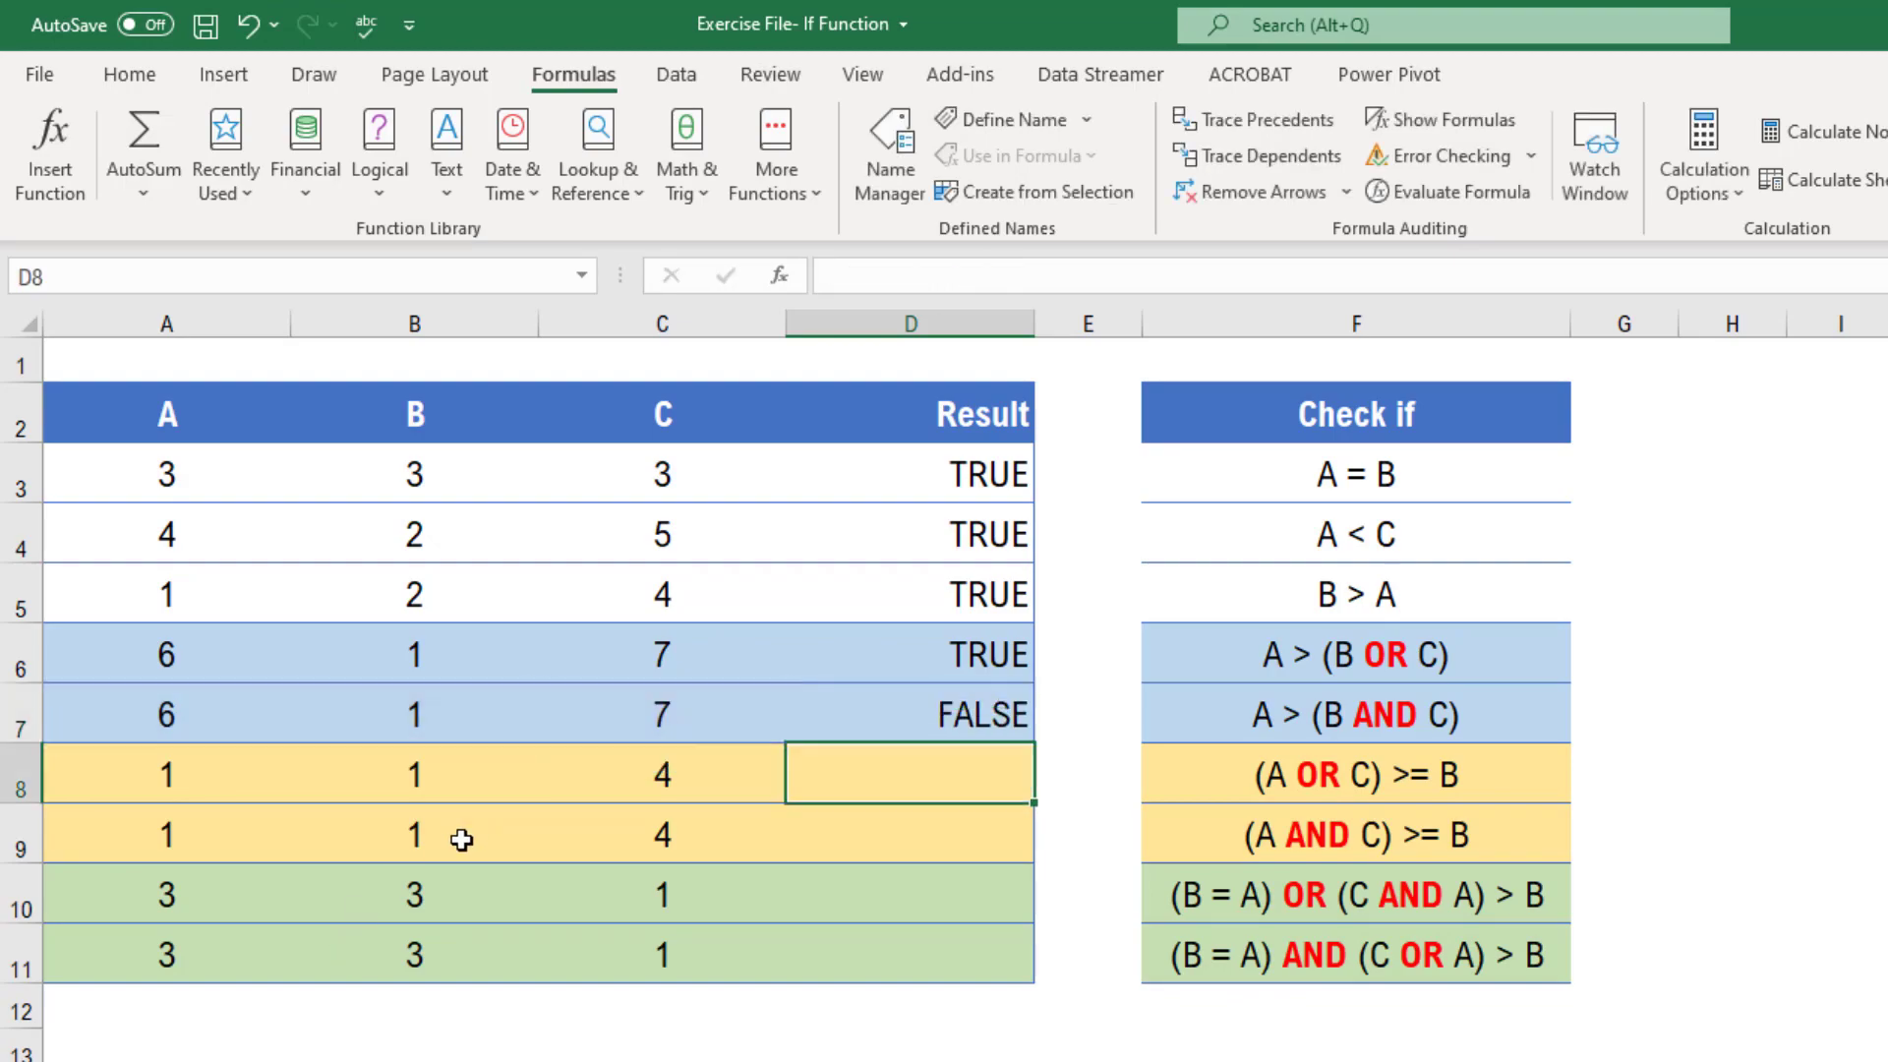
Compare the OR and AND formulas in D6 and D7, then examine the conditions listed for rows 8 and 9
key(Up)
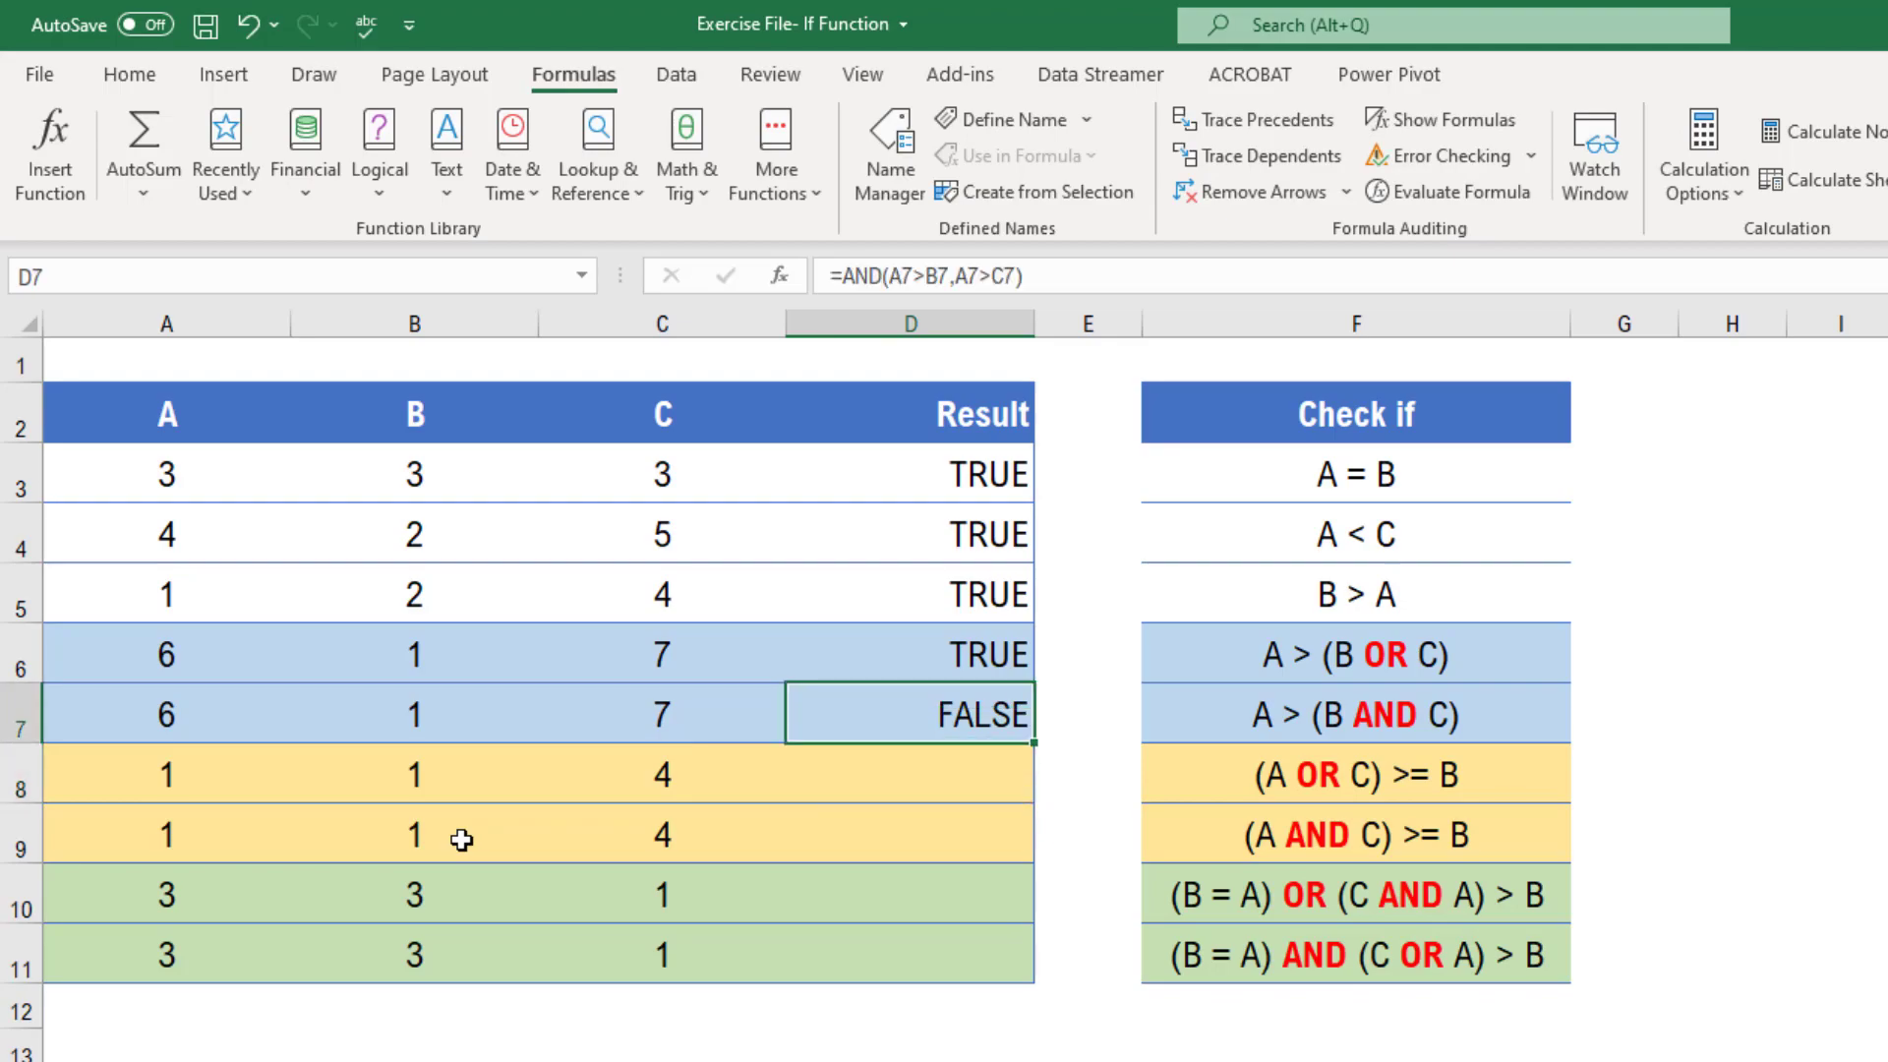
key(Up)
key(Left)
key(Left)
key(Left)
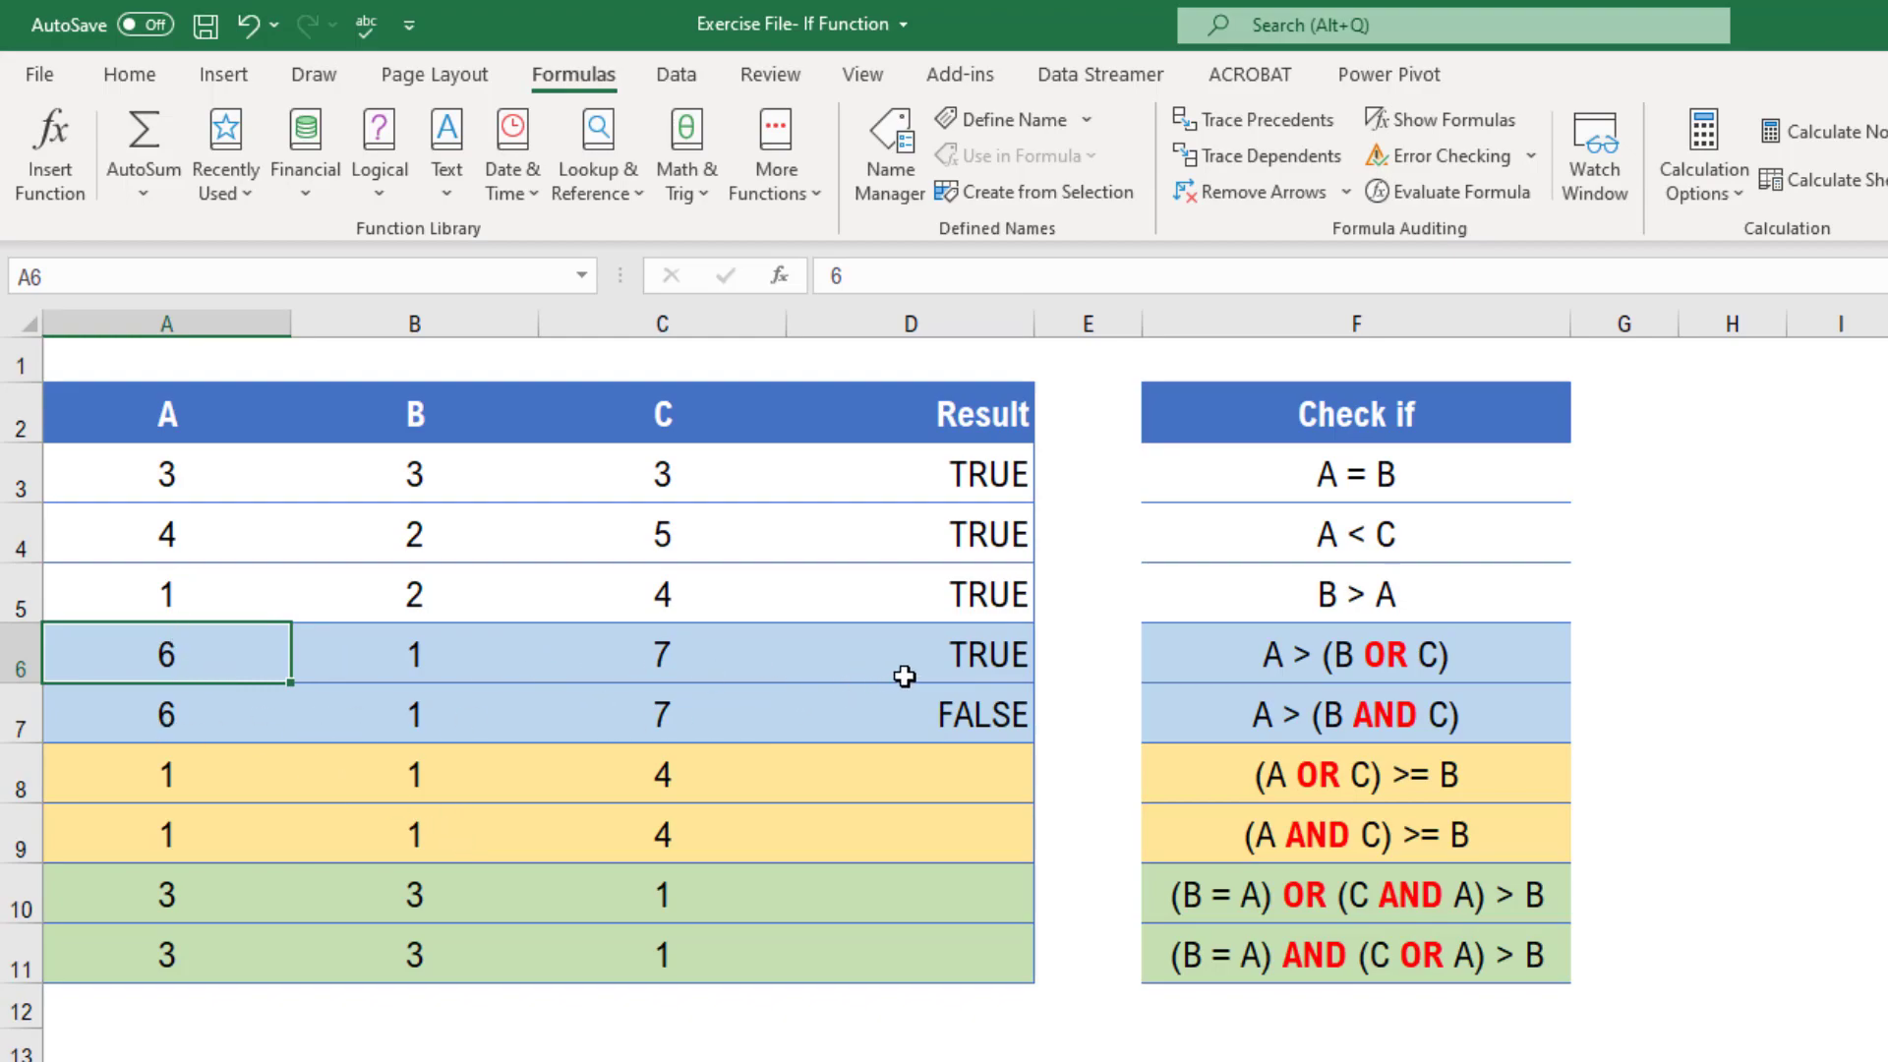
click(984, 655)
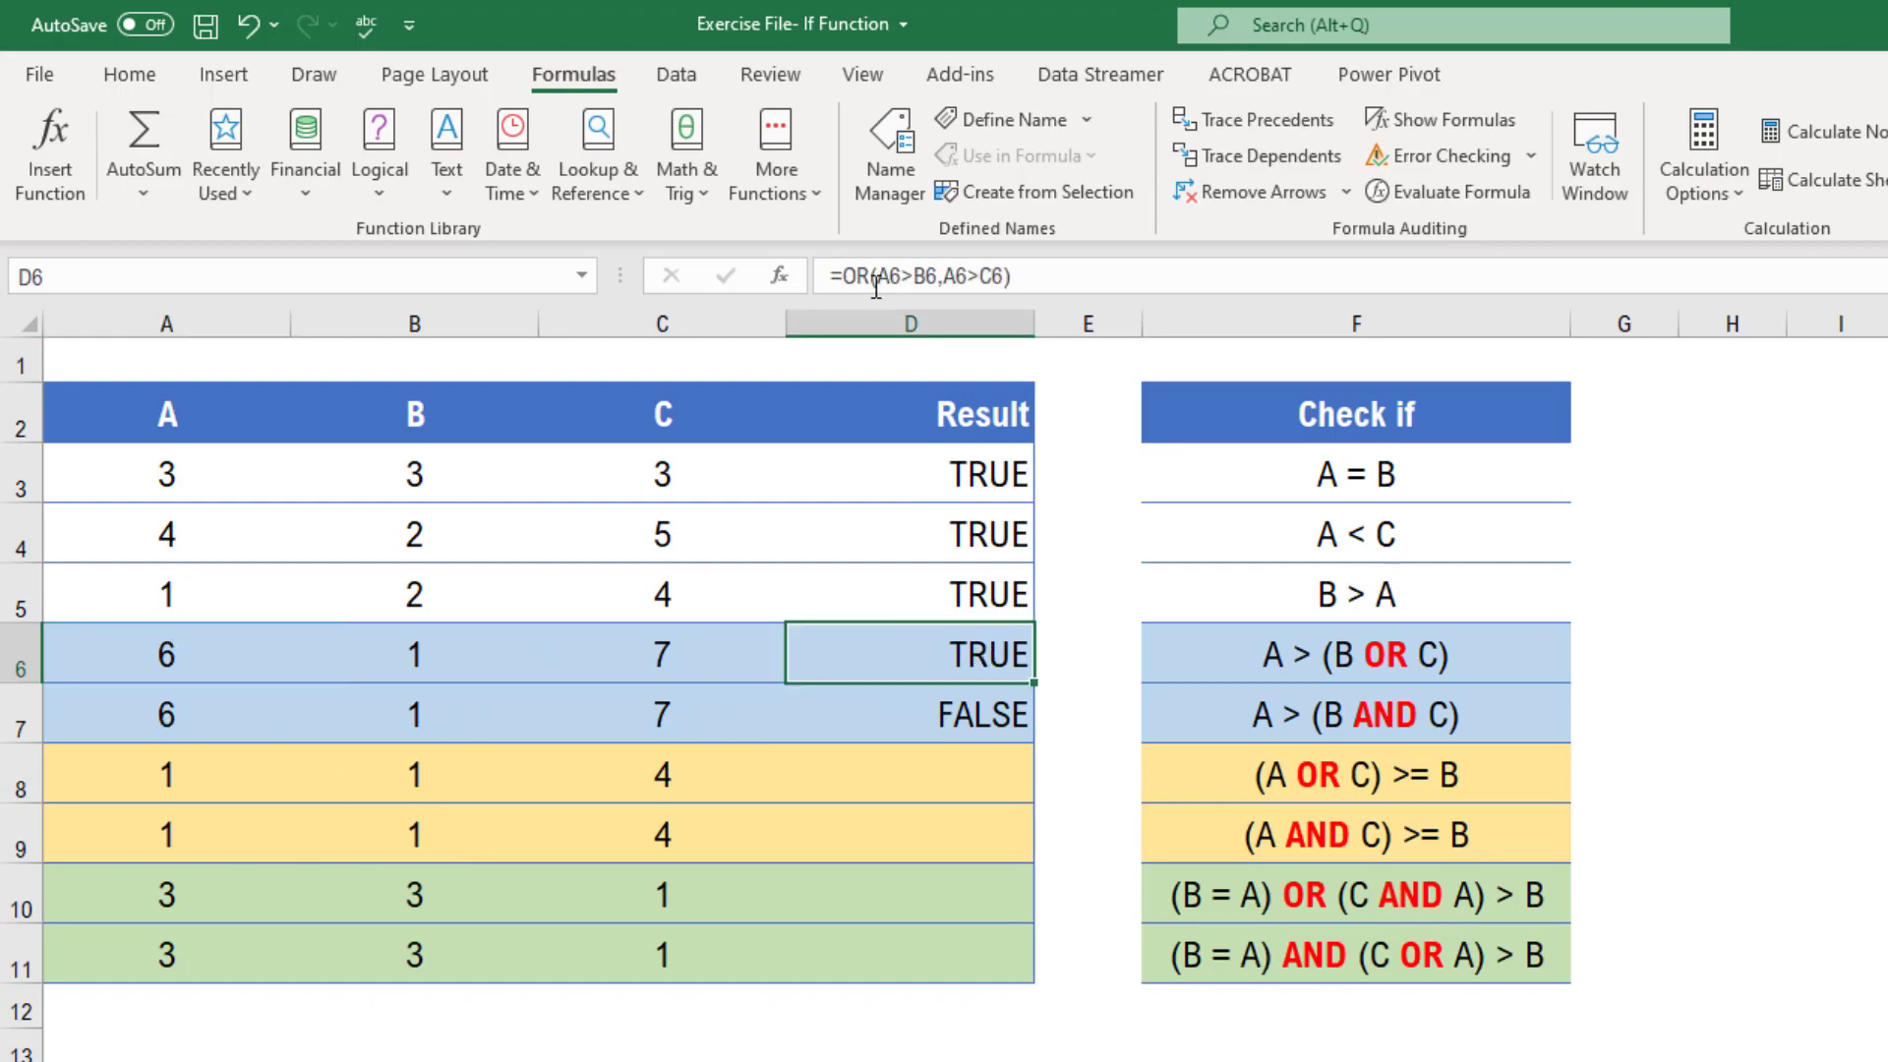
click(983, 710)
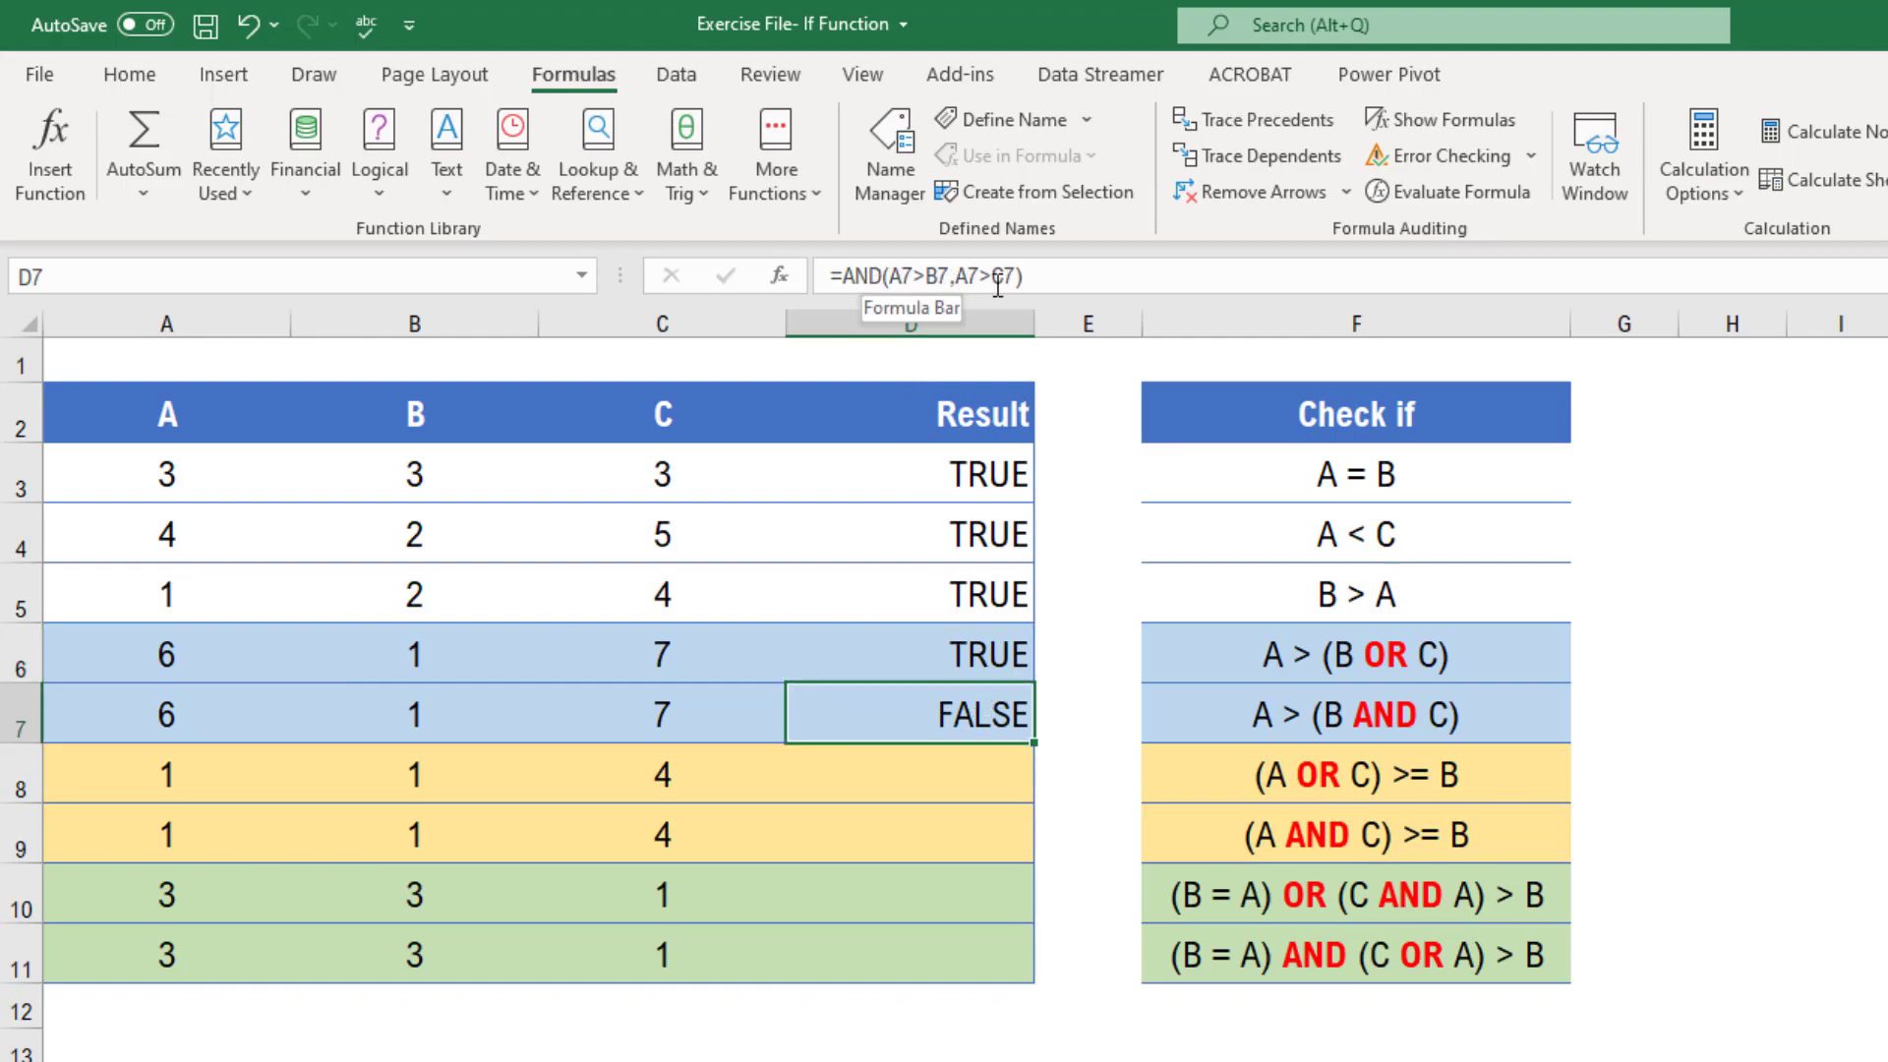
click(986, 663)
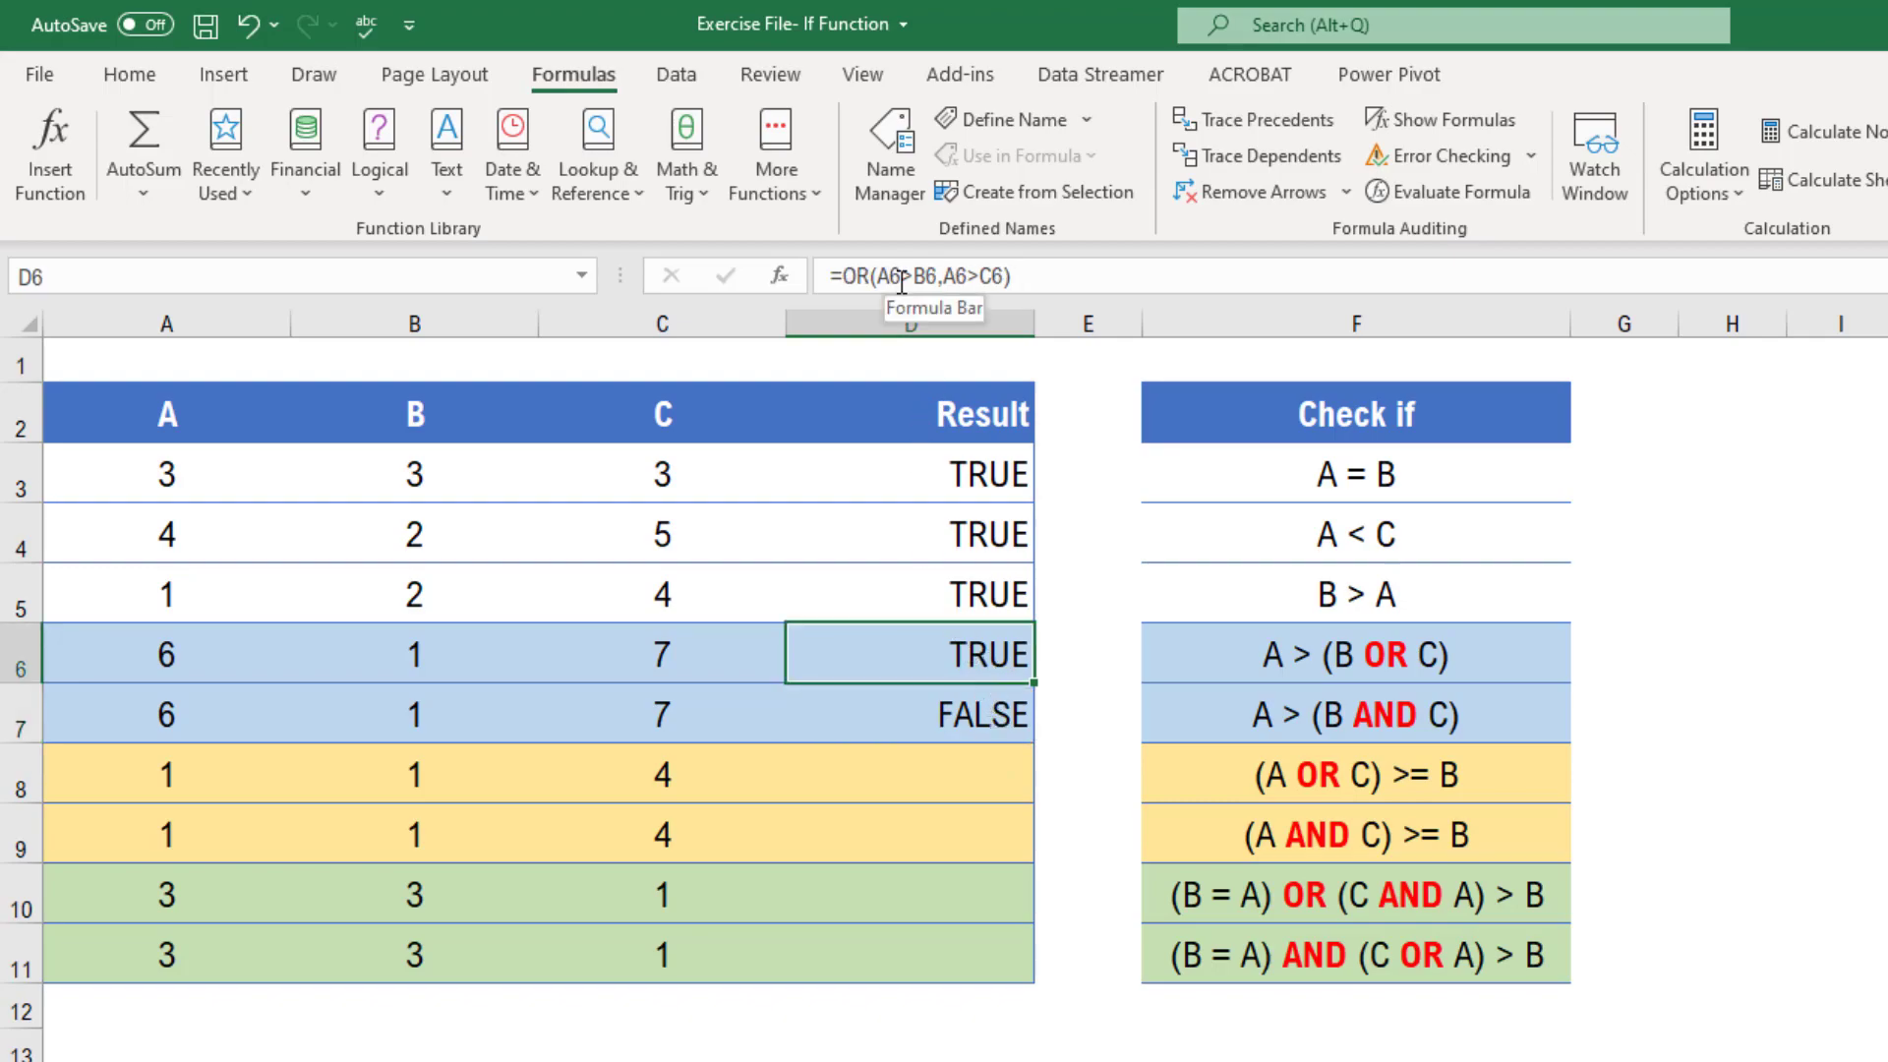
click(968, 718)
click(1283, 789)
drag(1357, 779, 1353, 818)
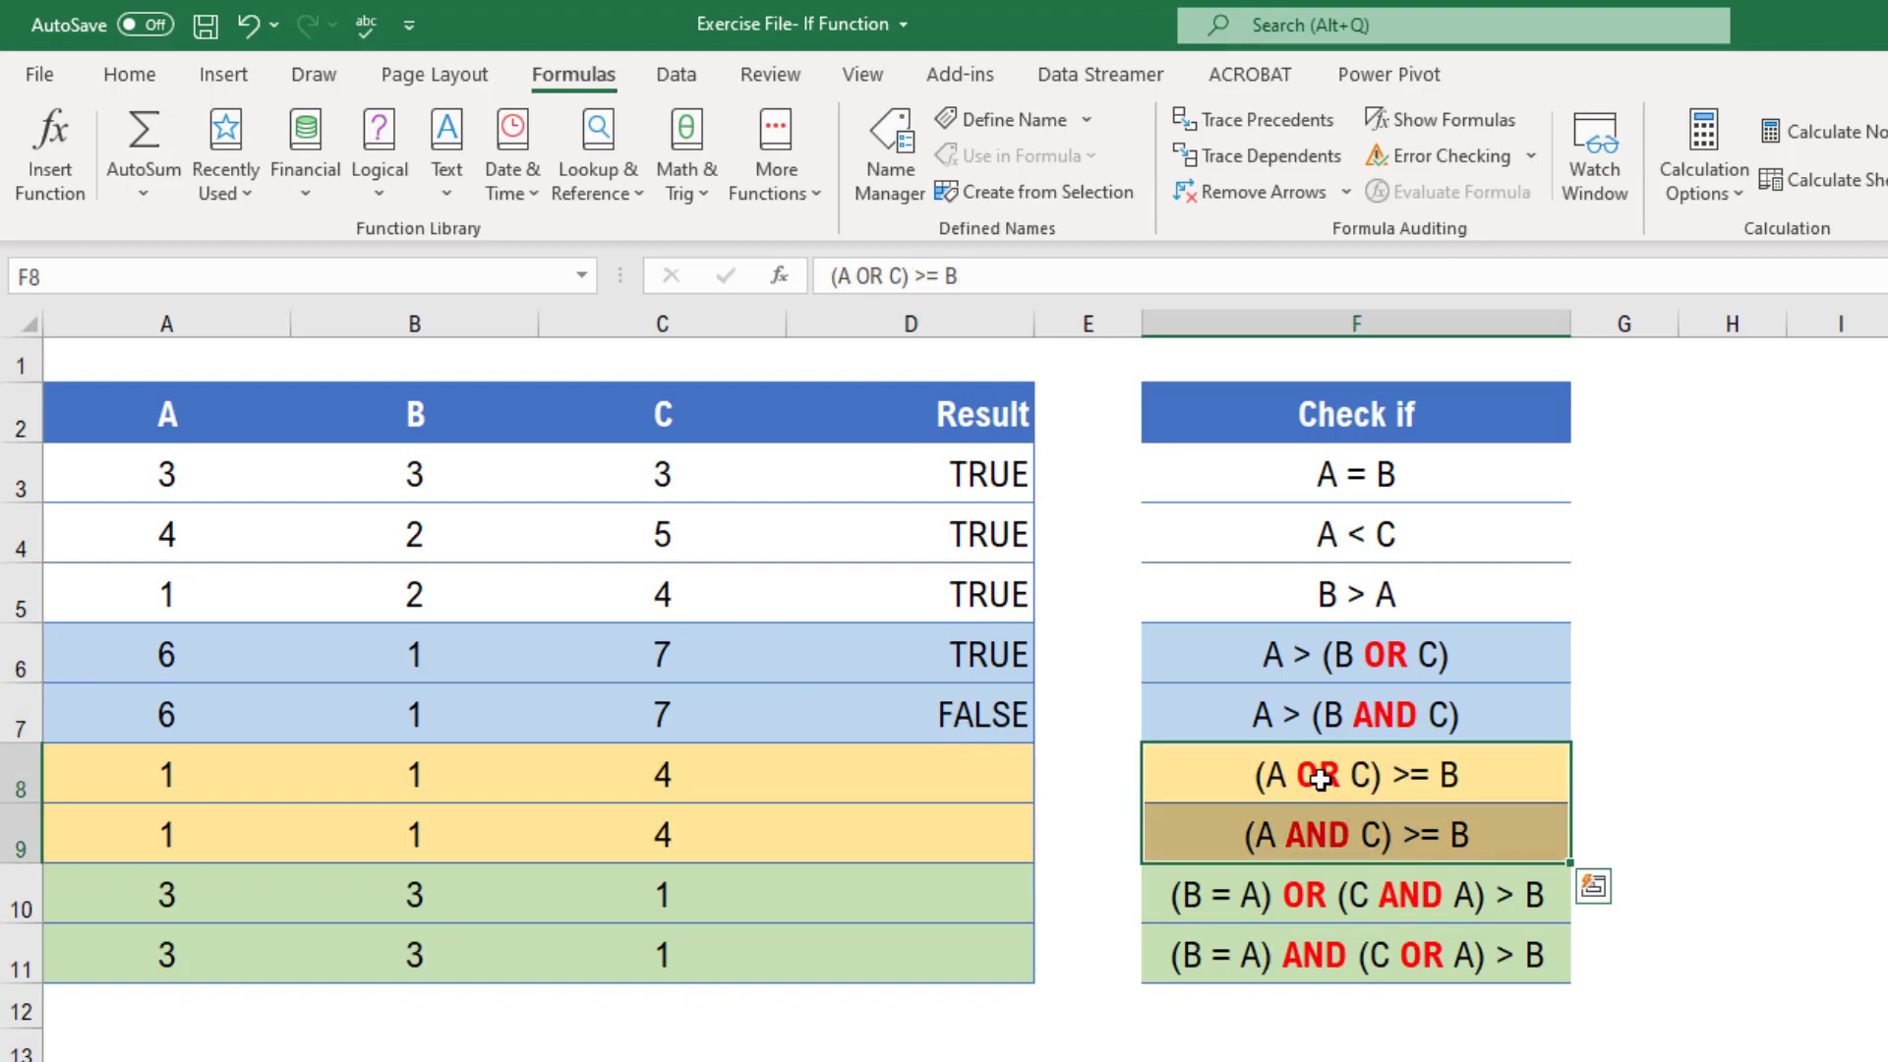
click(1340, 784)
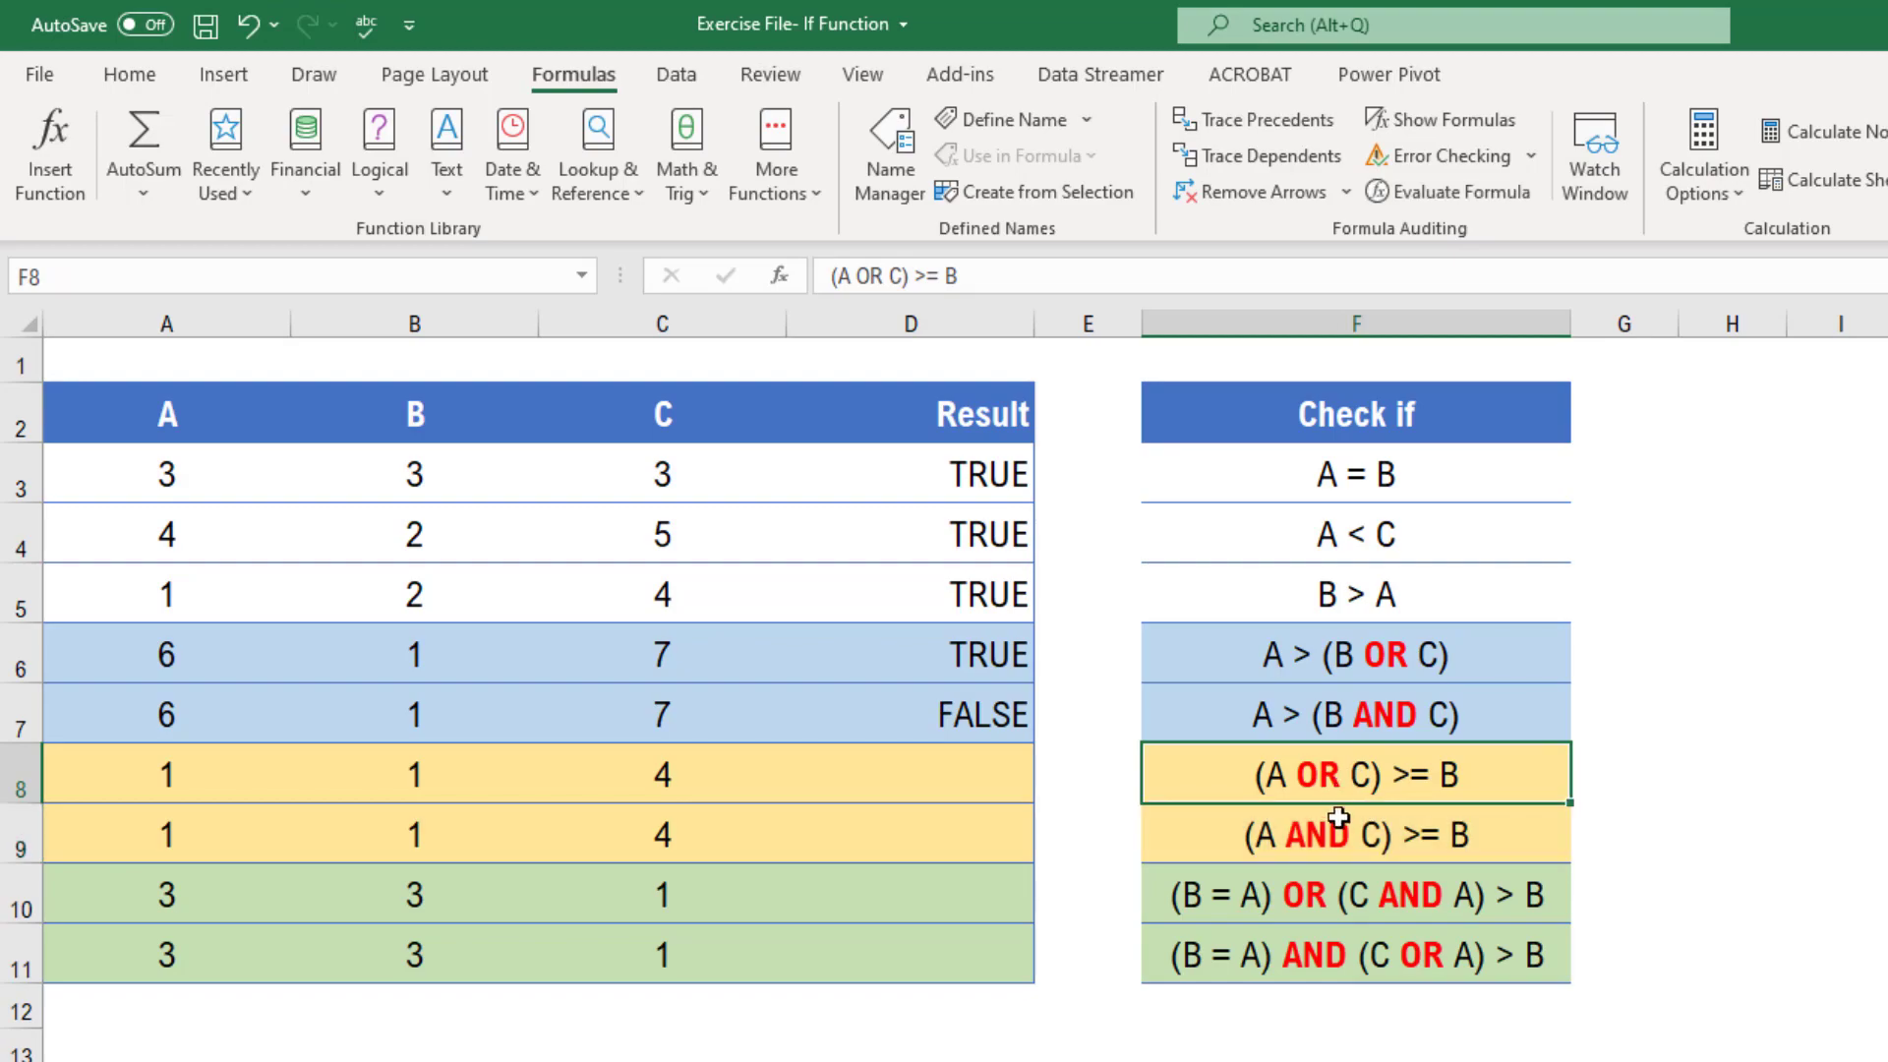
click(1322, 841)
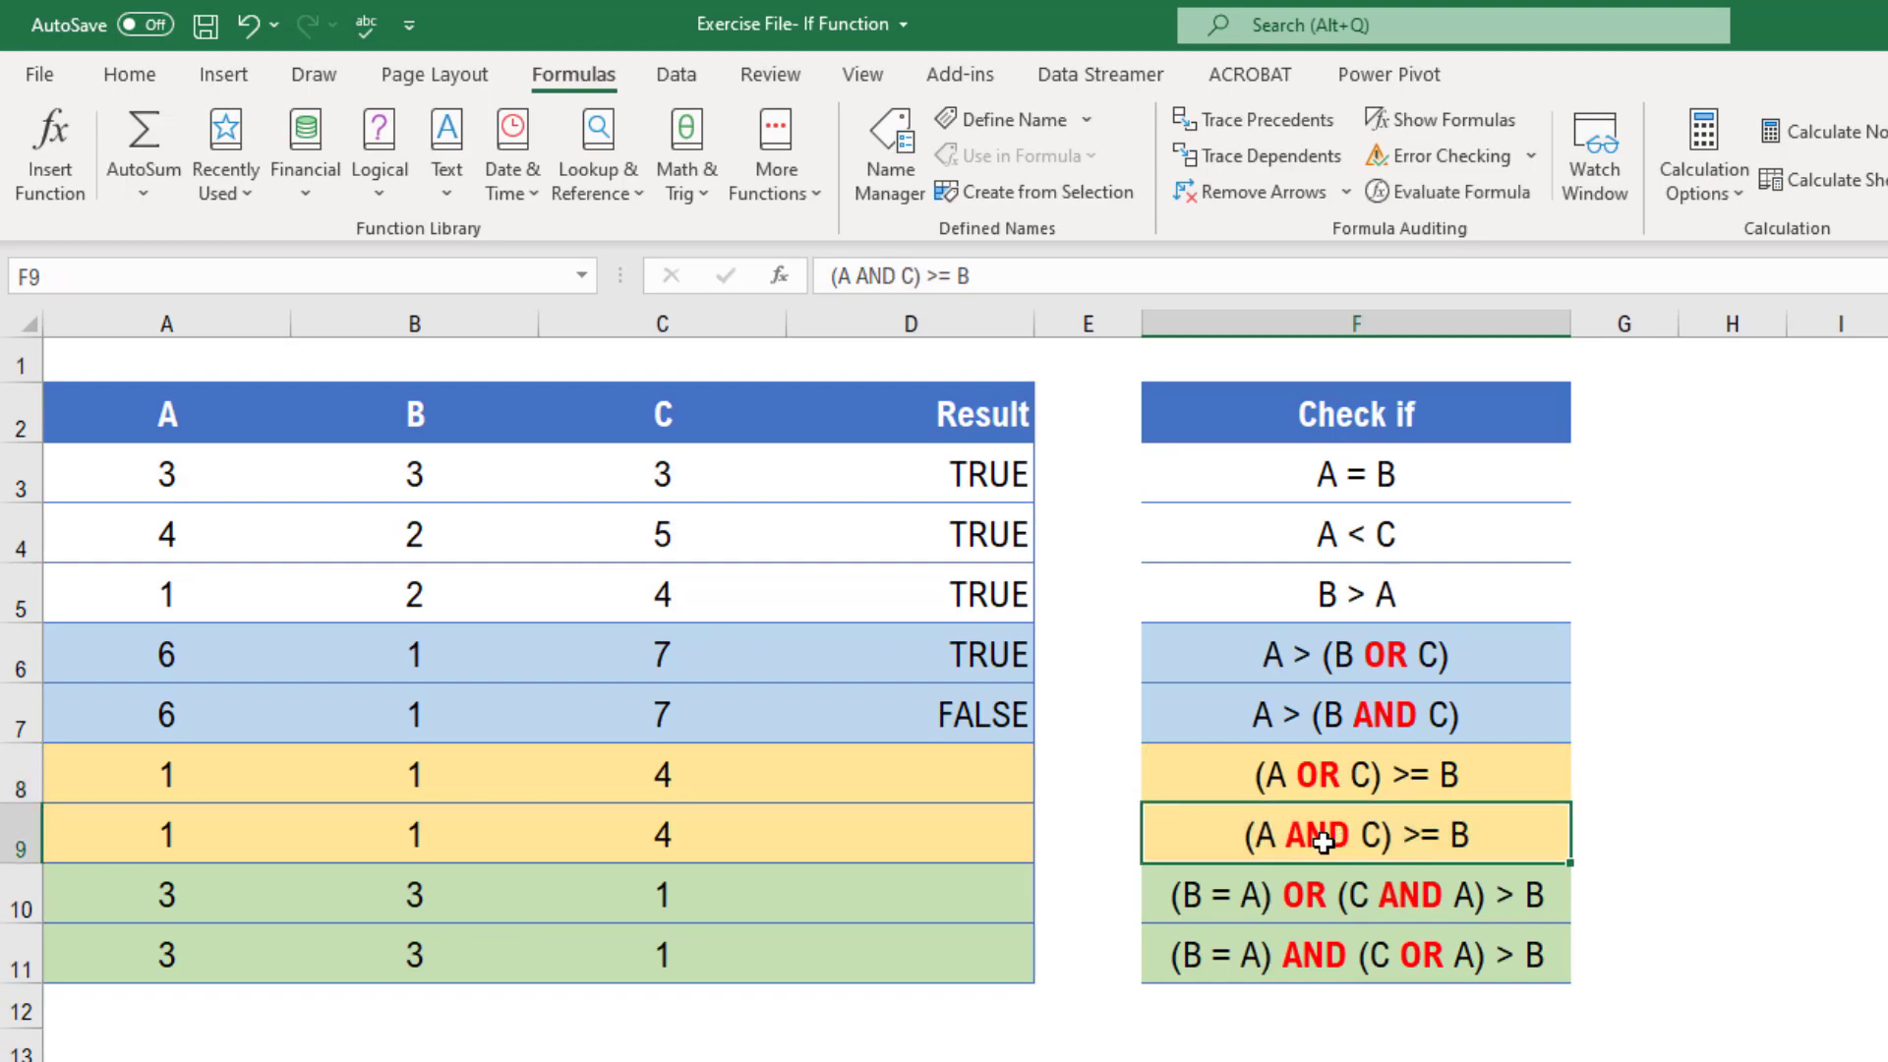
click(1434, 783)
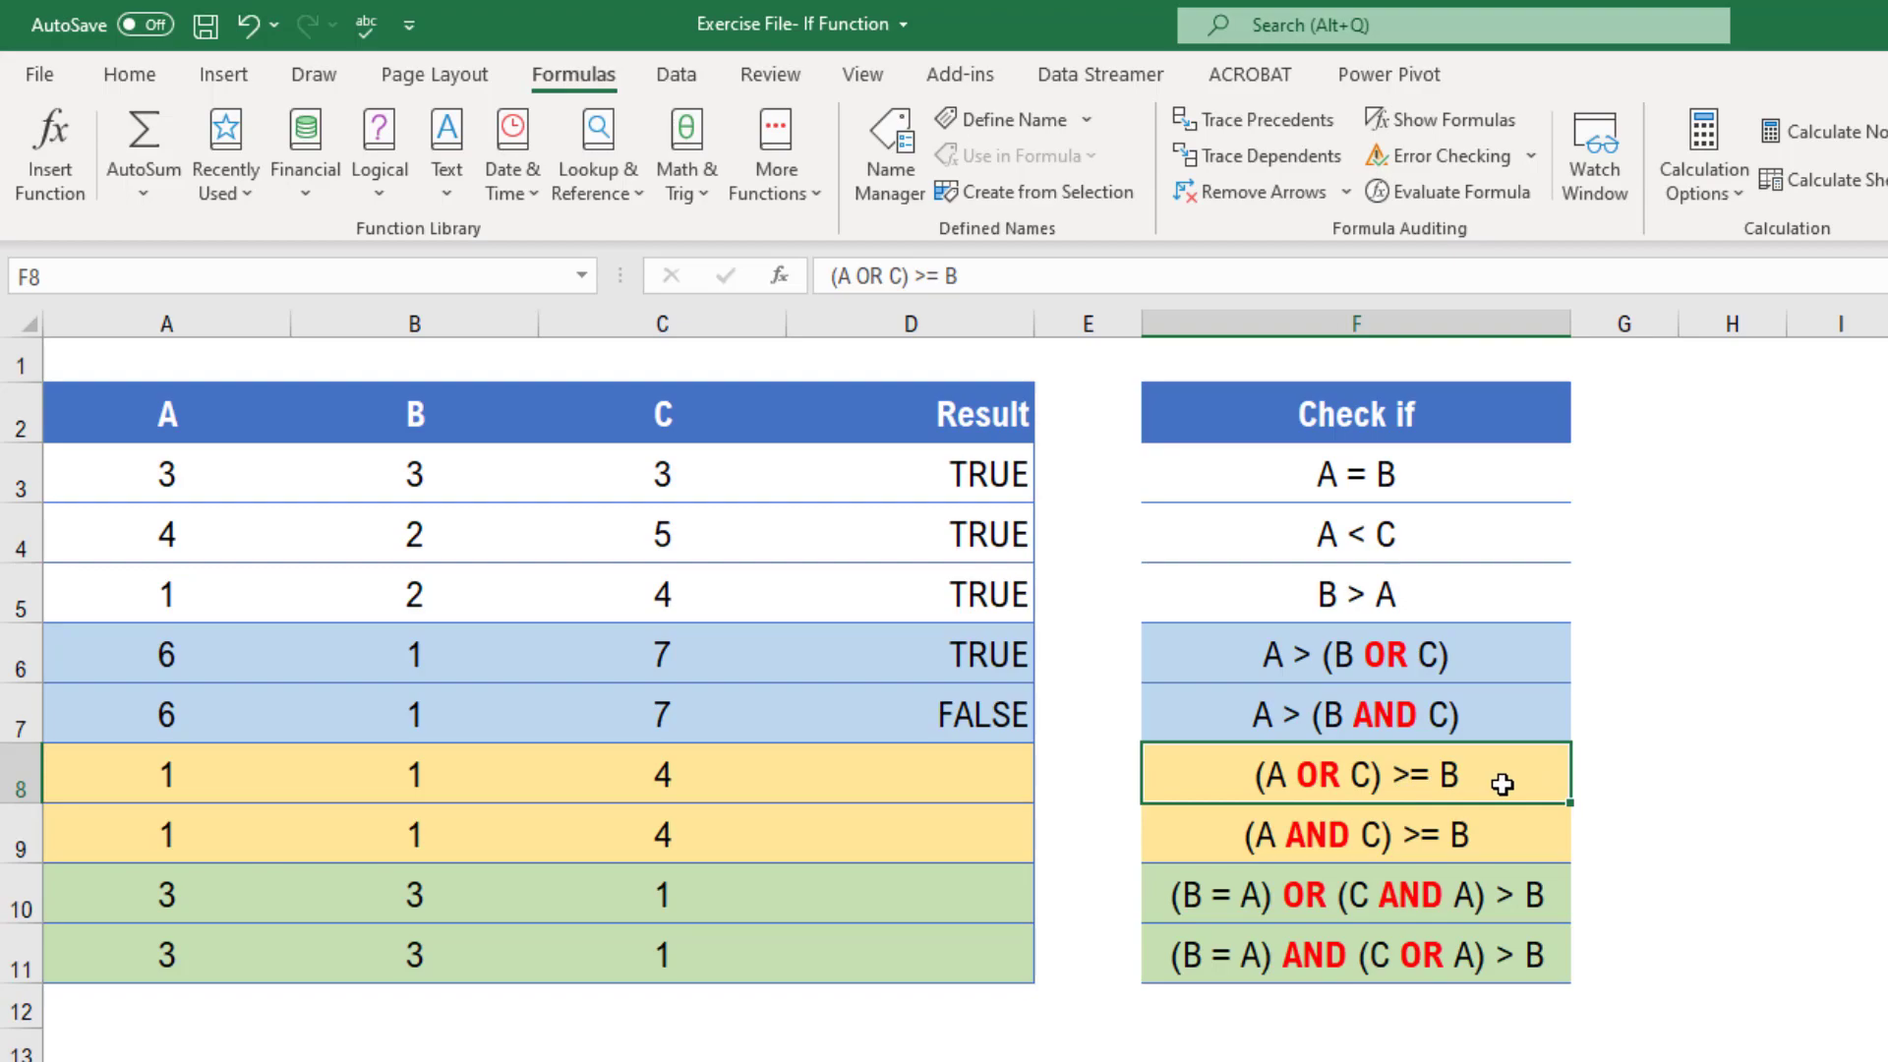
Enter the formula =OR(A8>=B8,C8>=B8) in D8 to test whether A or C is at least B
click(1017, 772)
text(=)
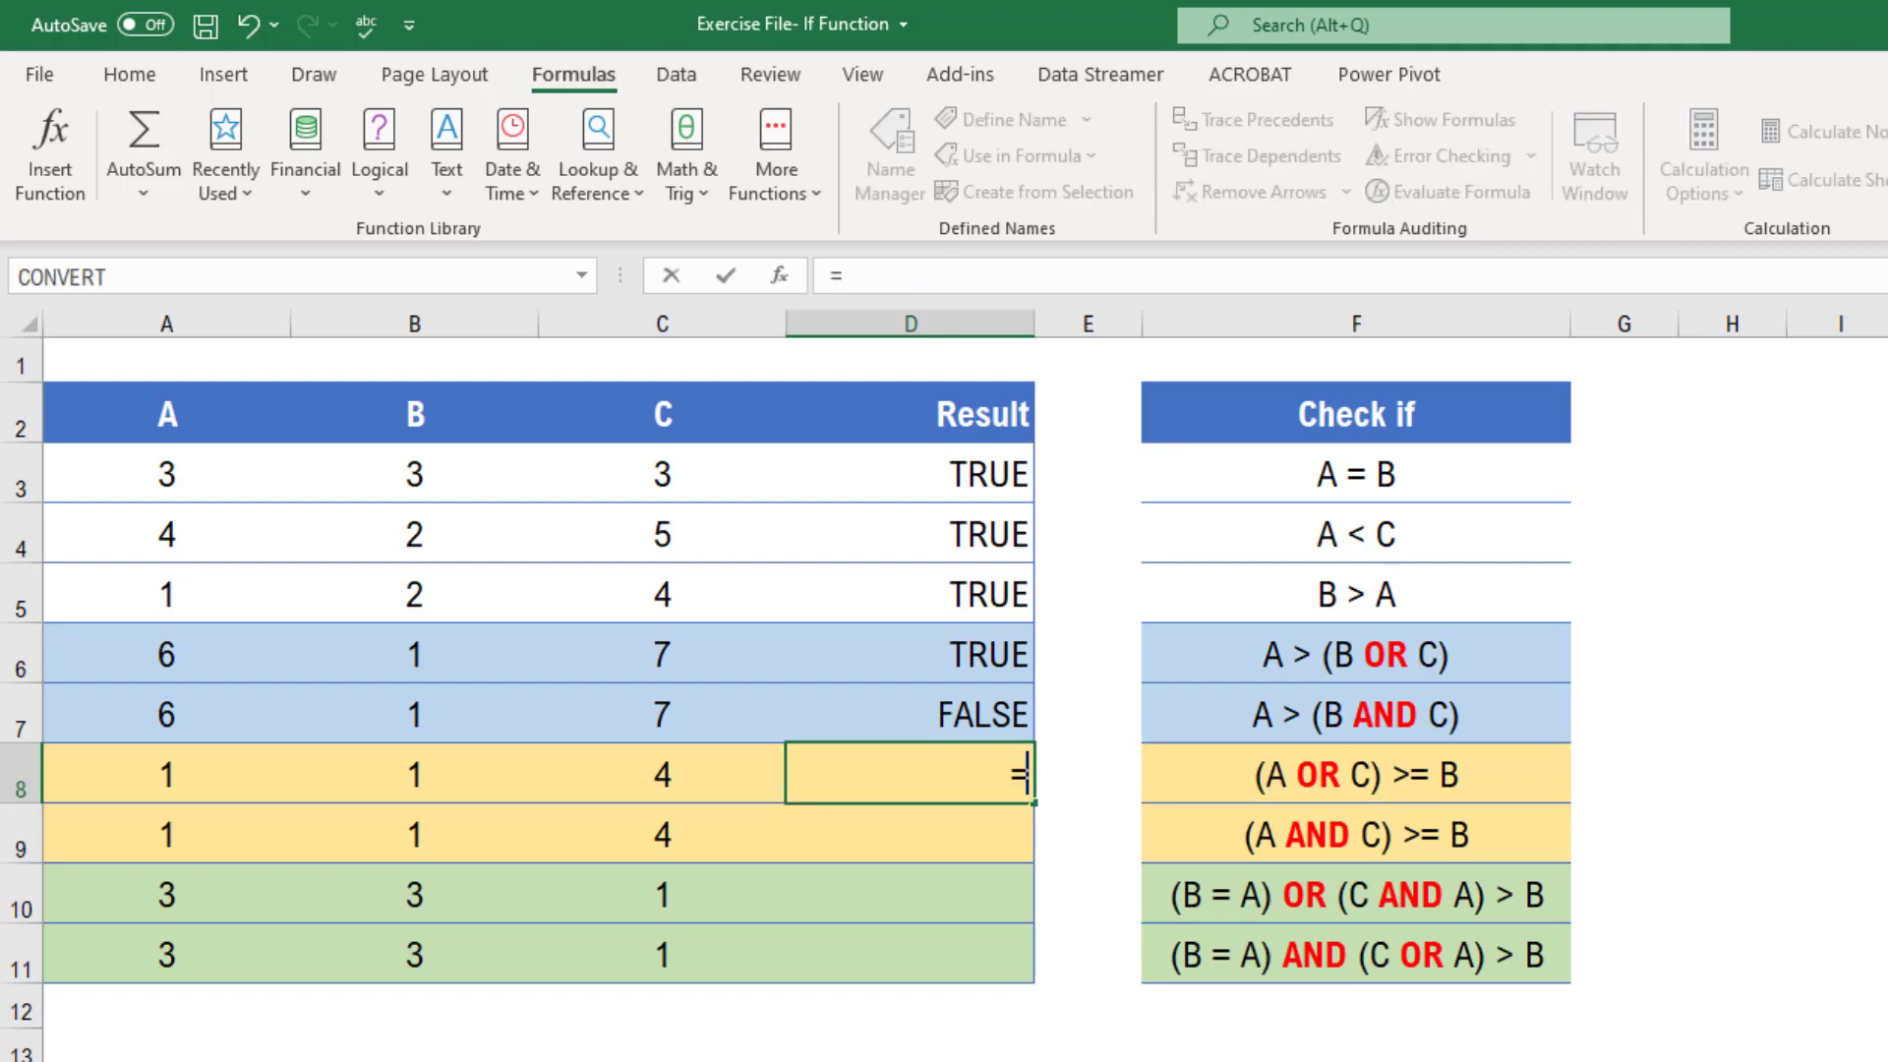
text(or)
key(Tab)
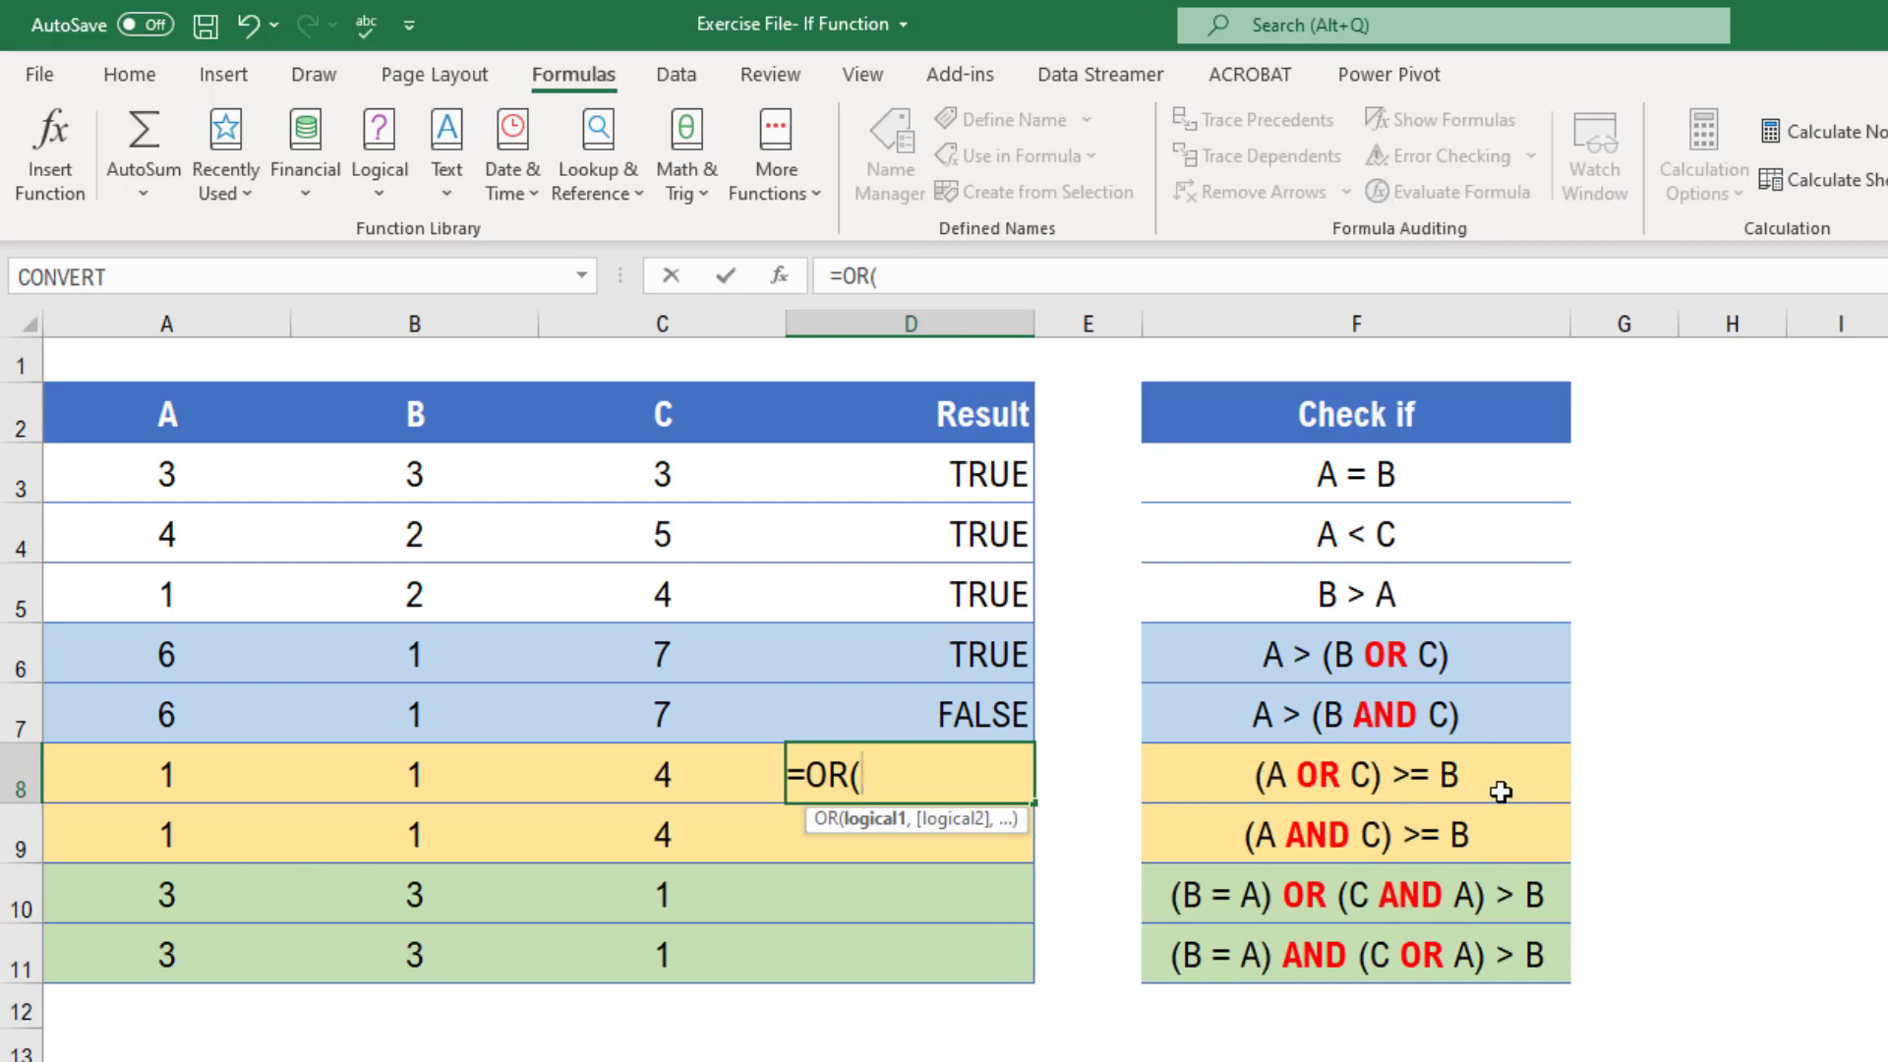
click(152, 780)
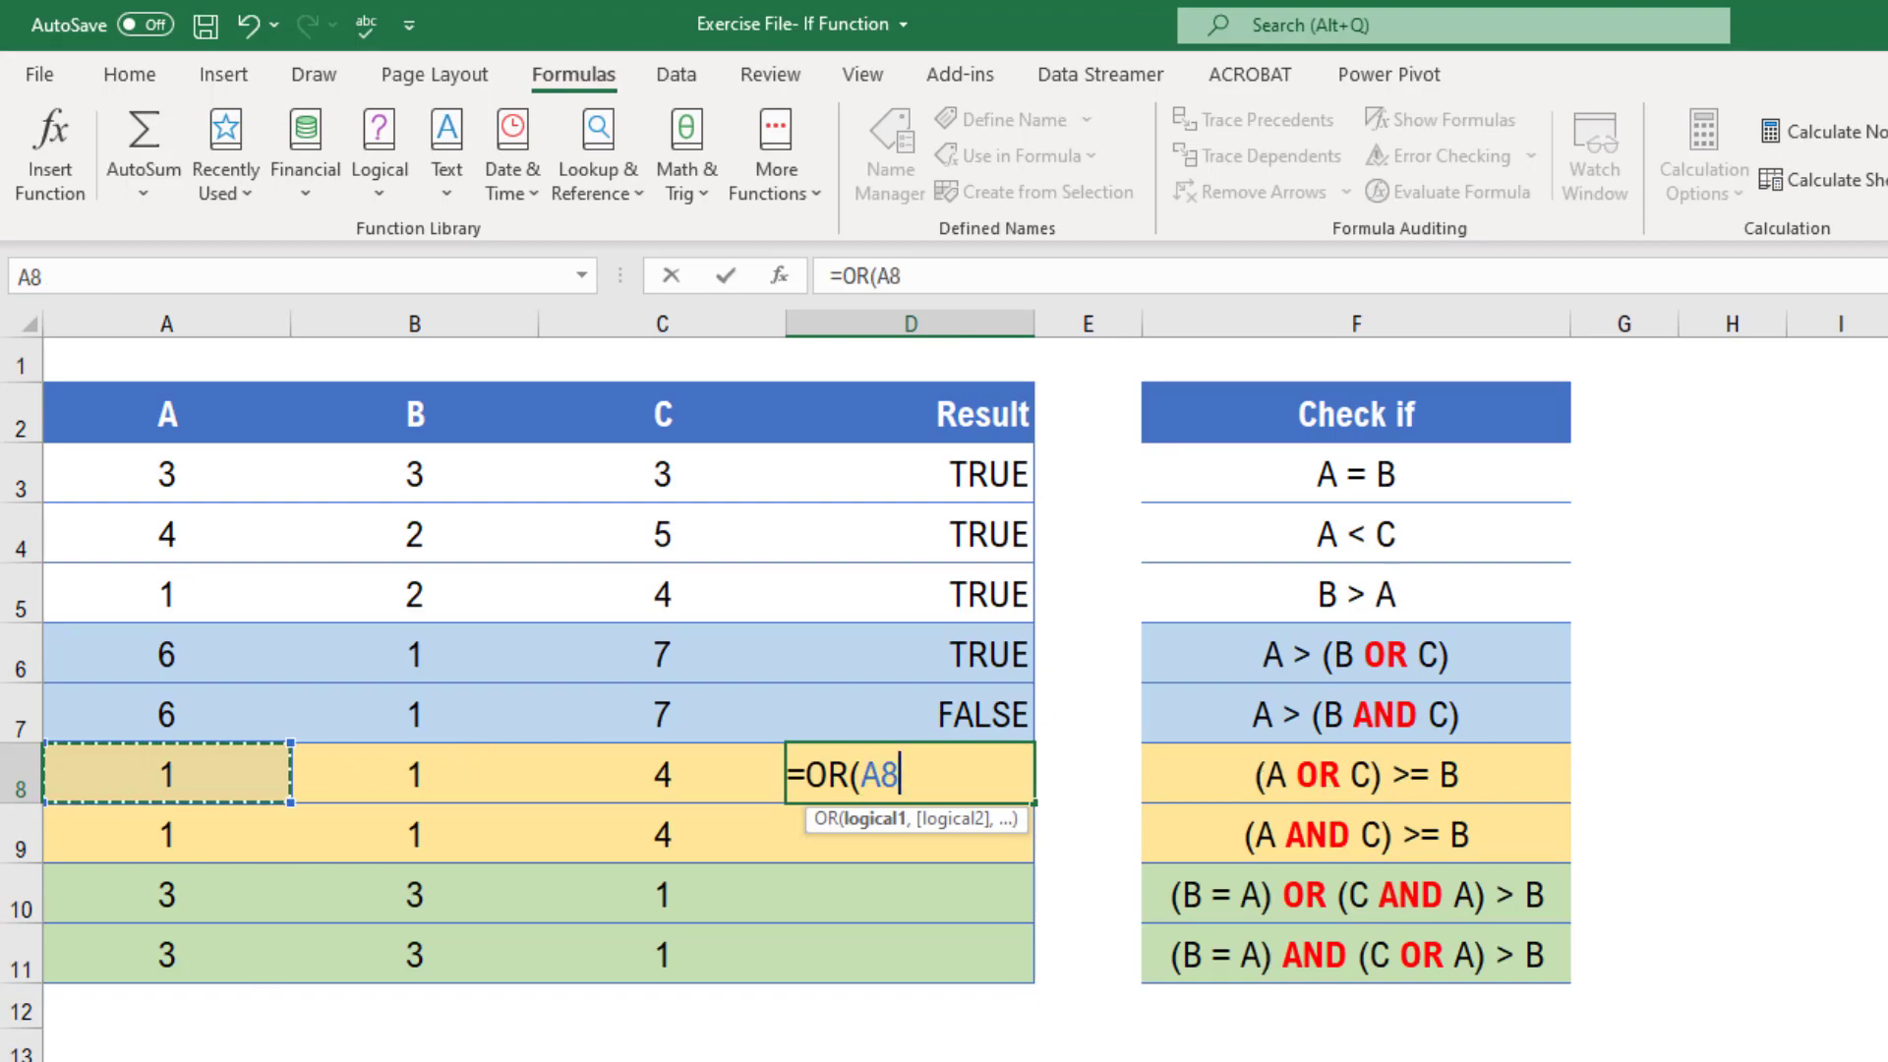
text(>)
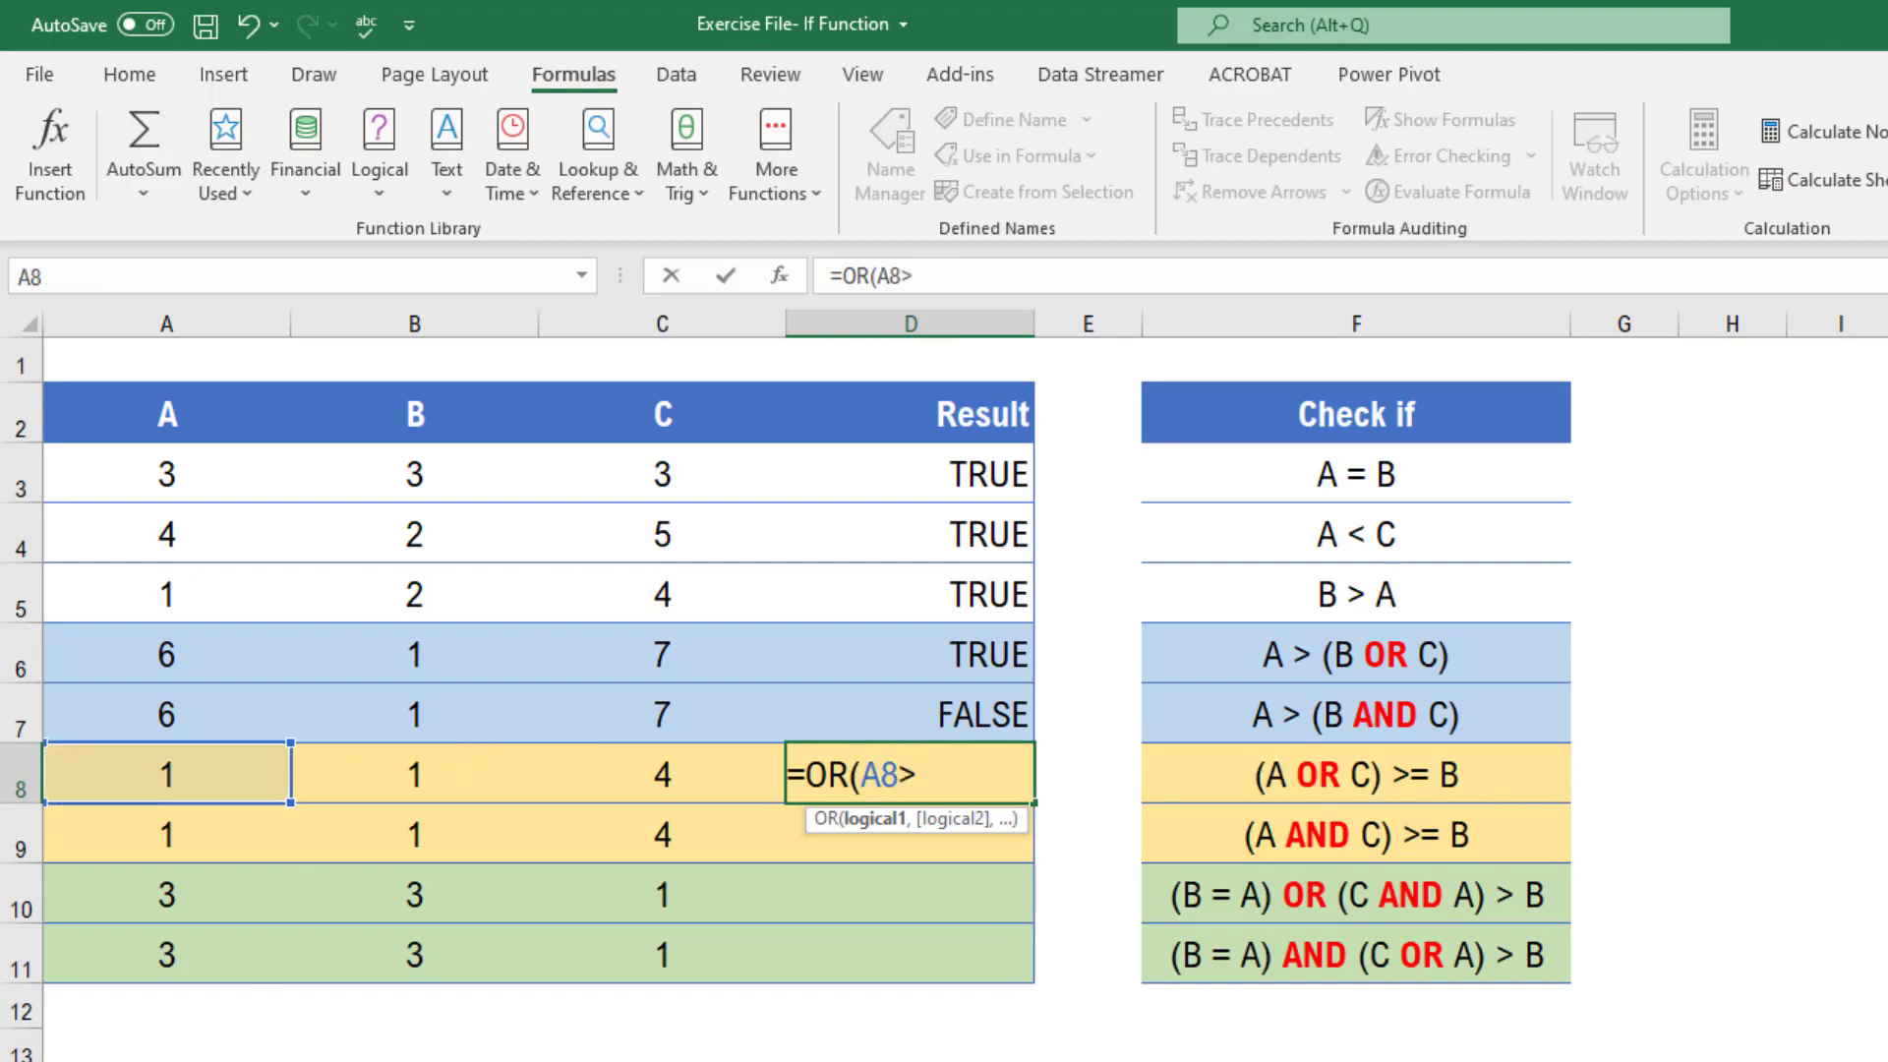
text(=)
click(401, 793)
text(,)
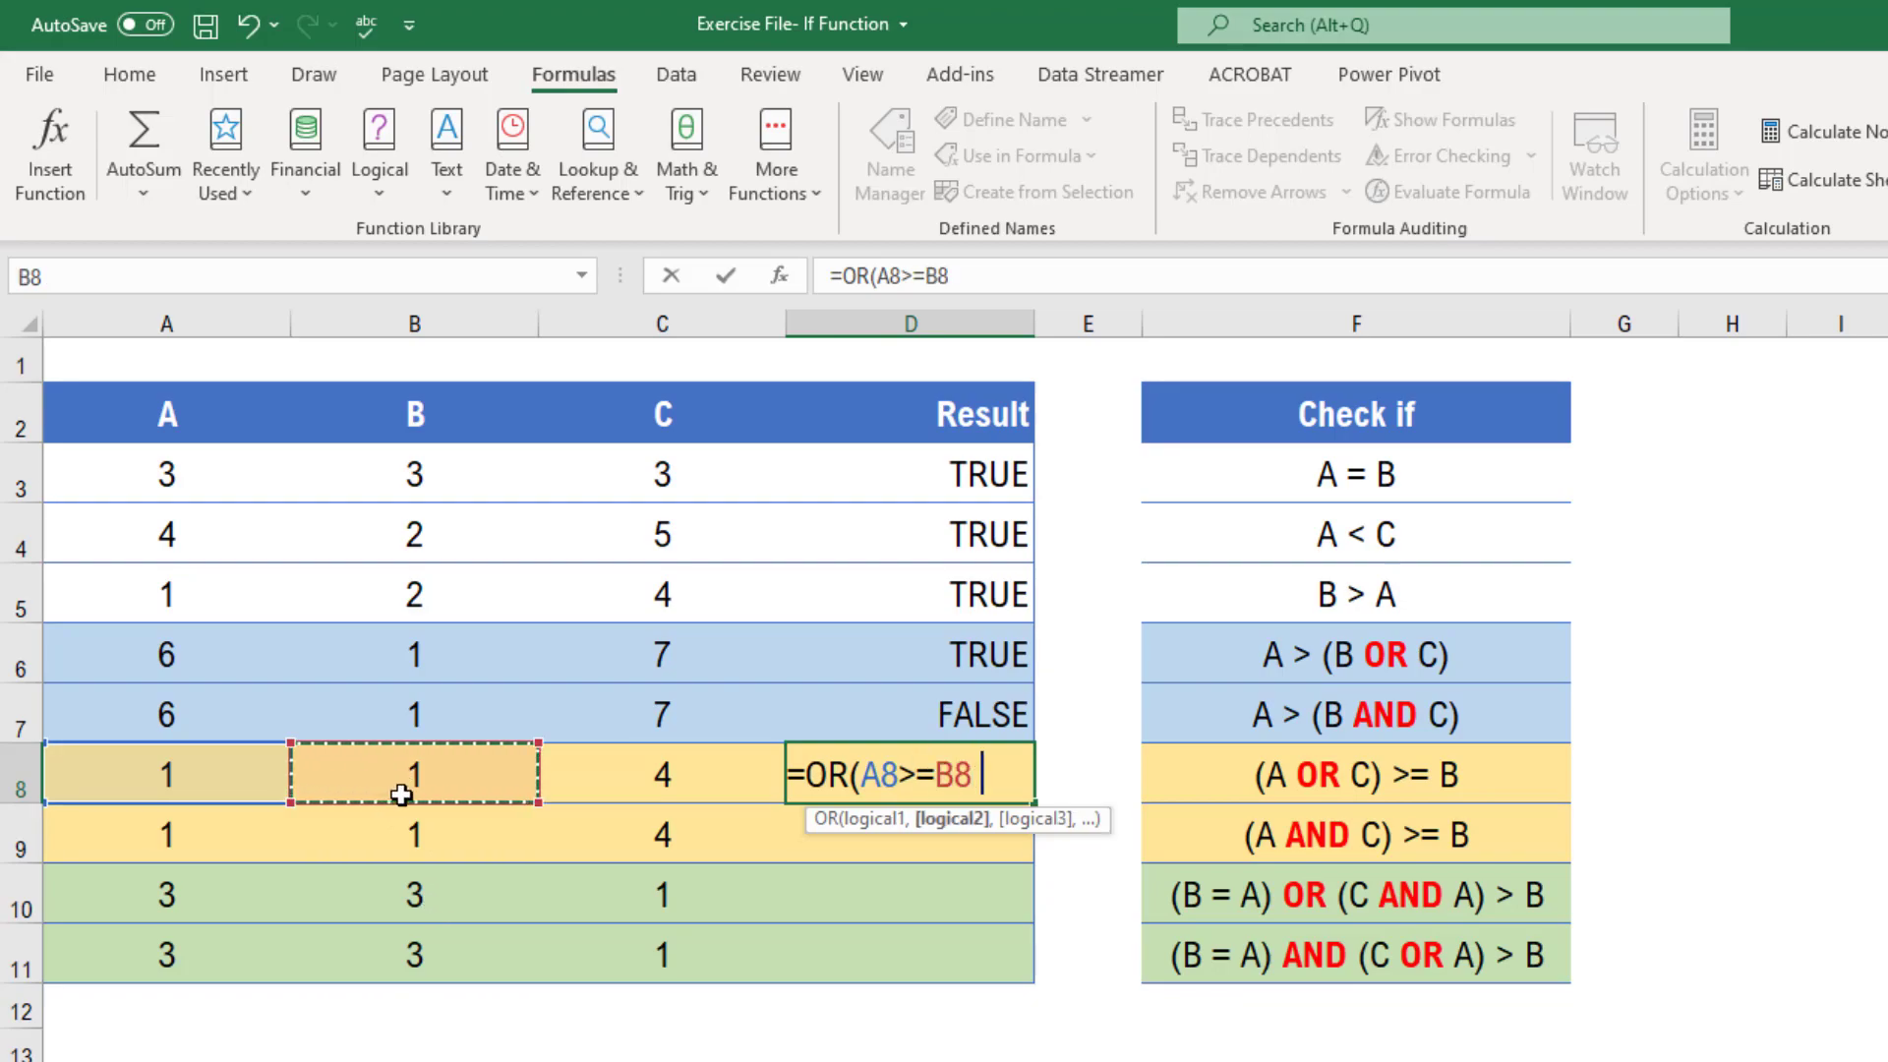
click(668, 786)
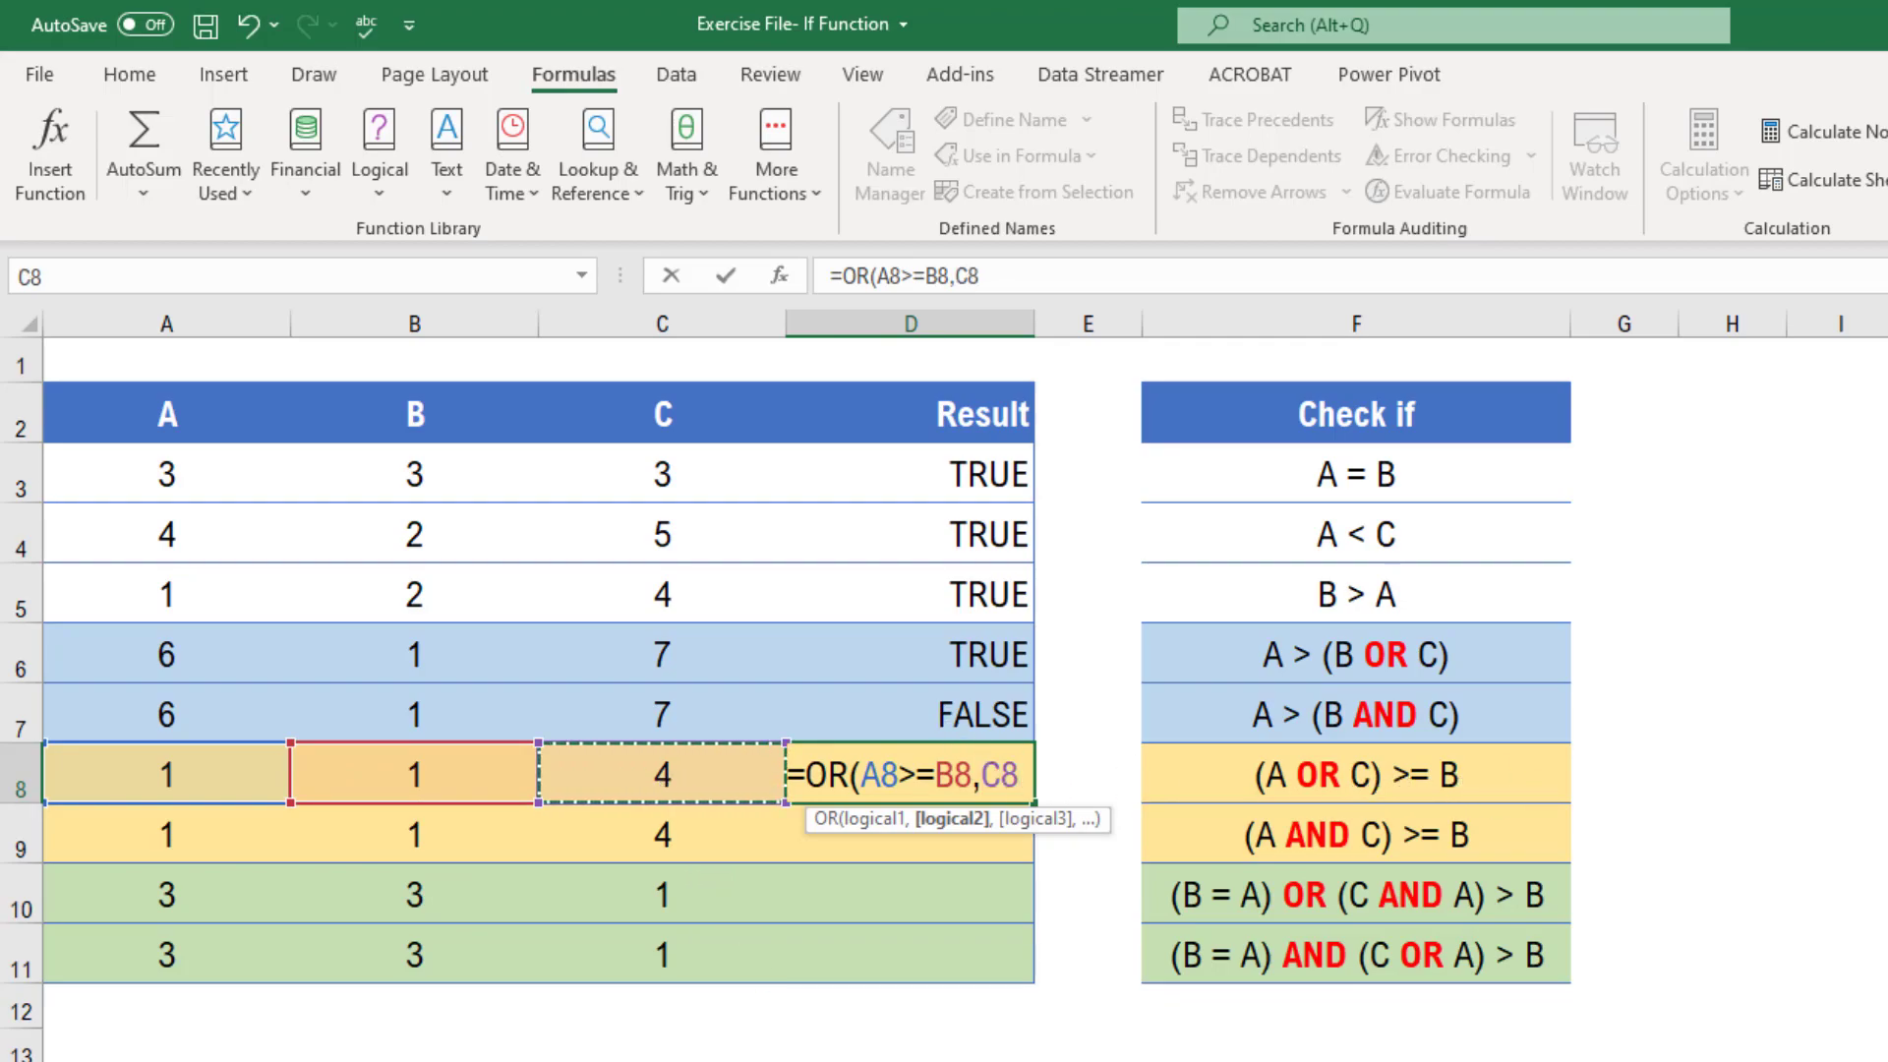
text(>=)
click(455, 787)
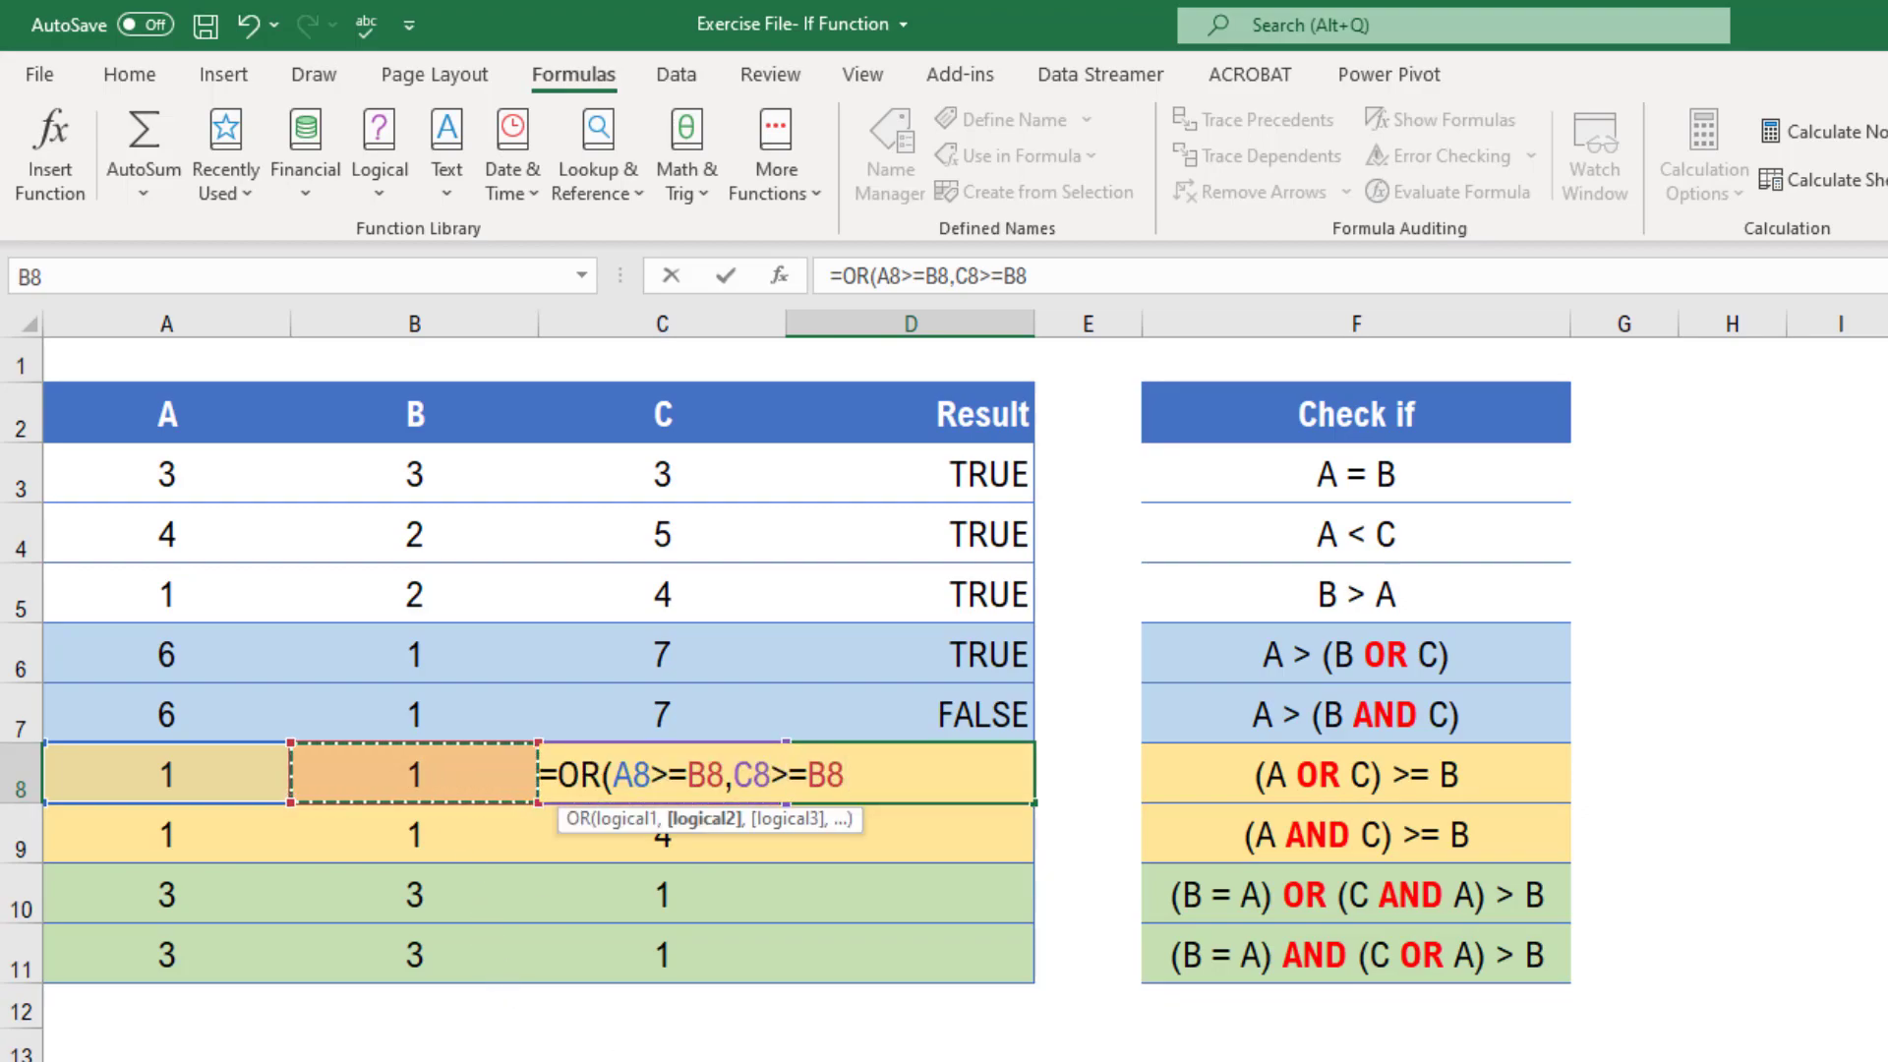
key(Return)
key(Up)
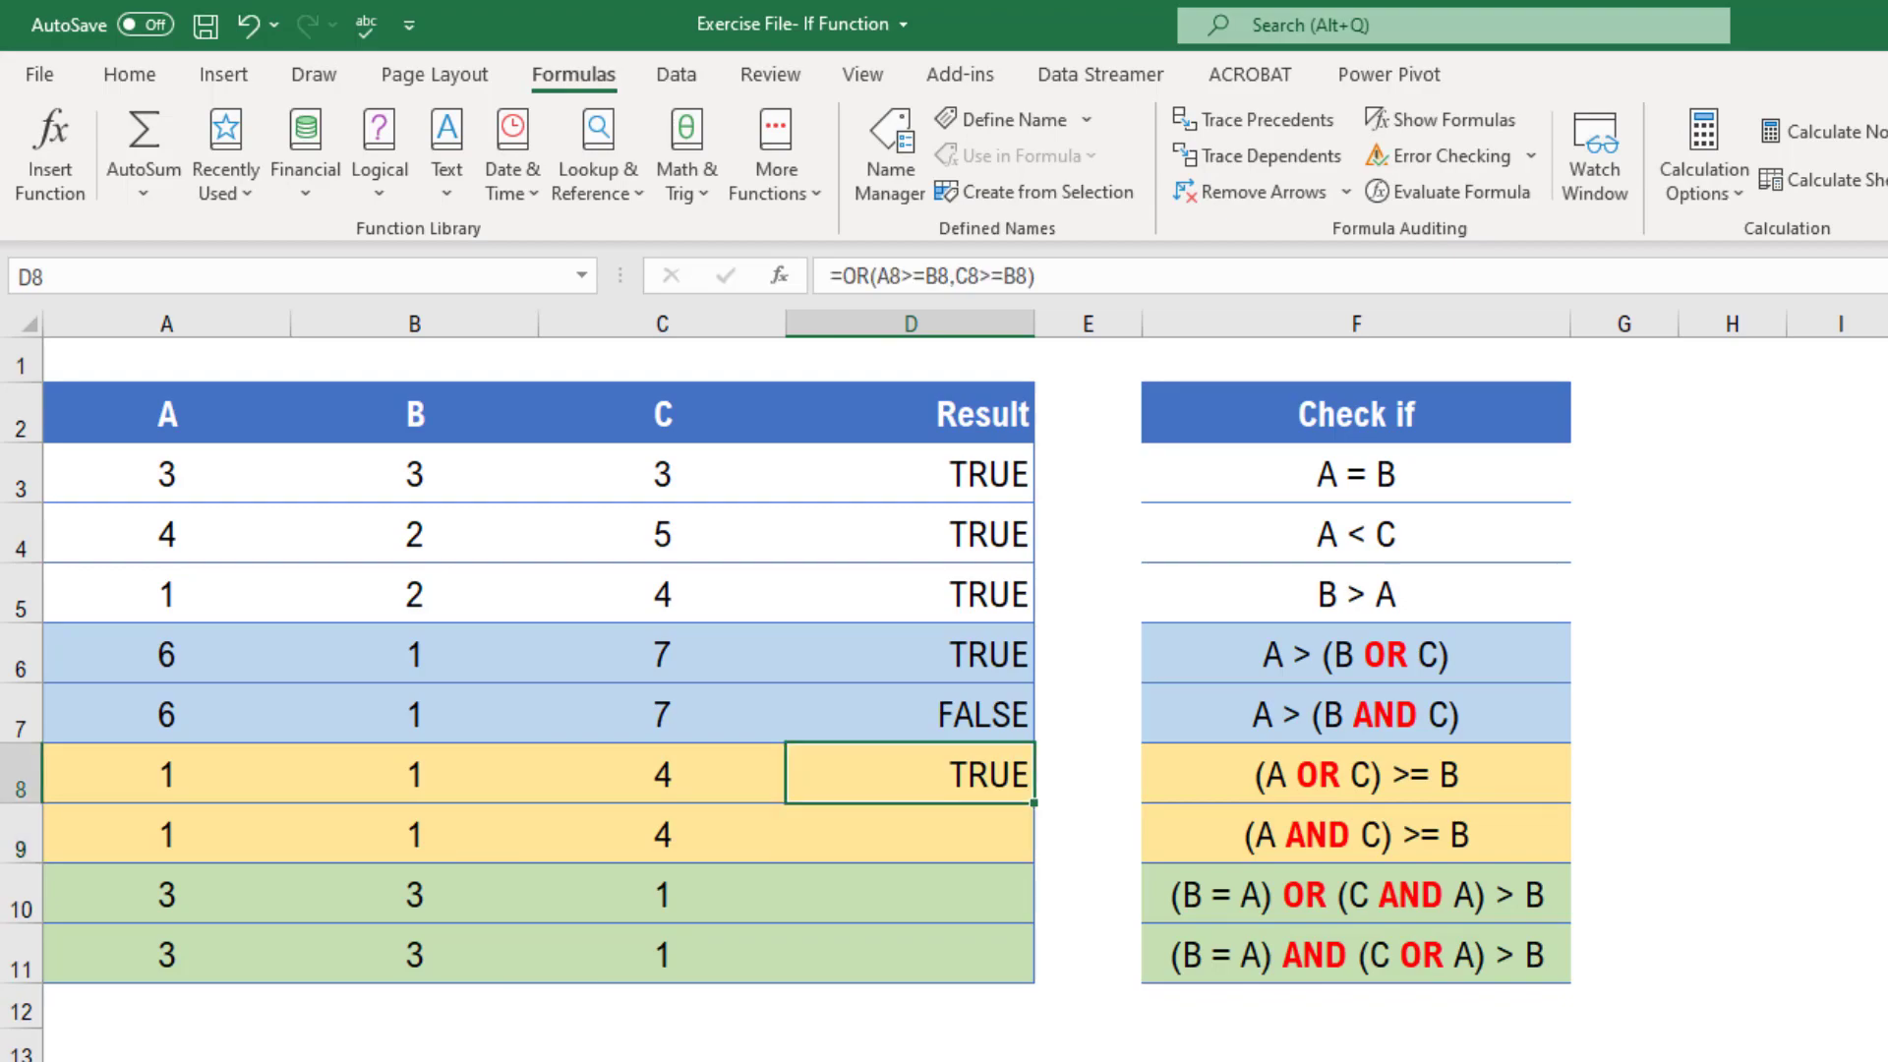
Change the B value in row 8 to 5 to test the OR formula
key(Left)
key(Left)
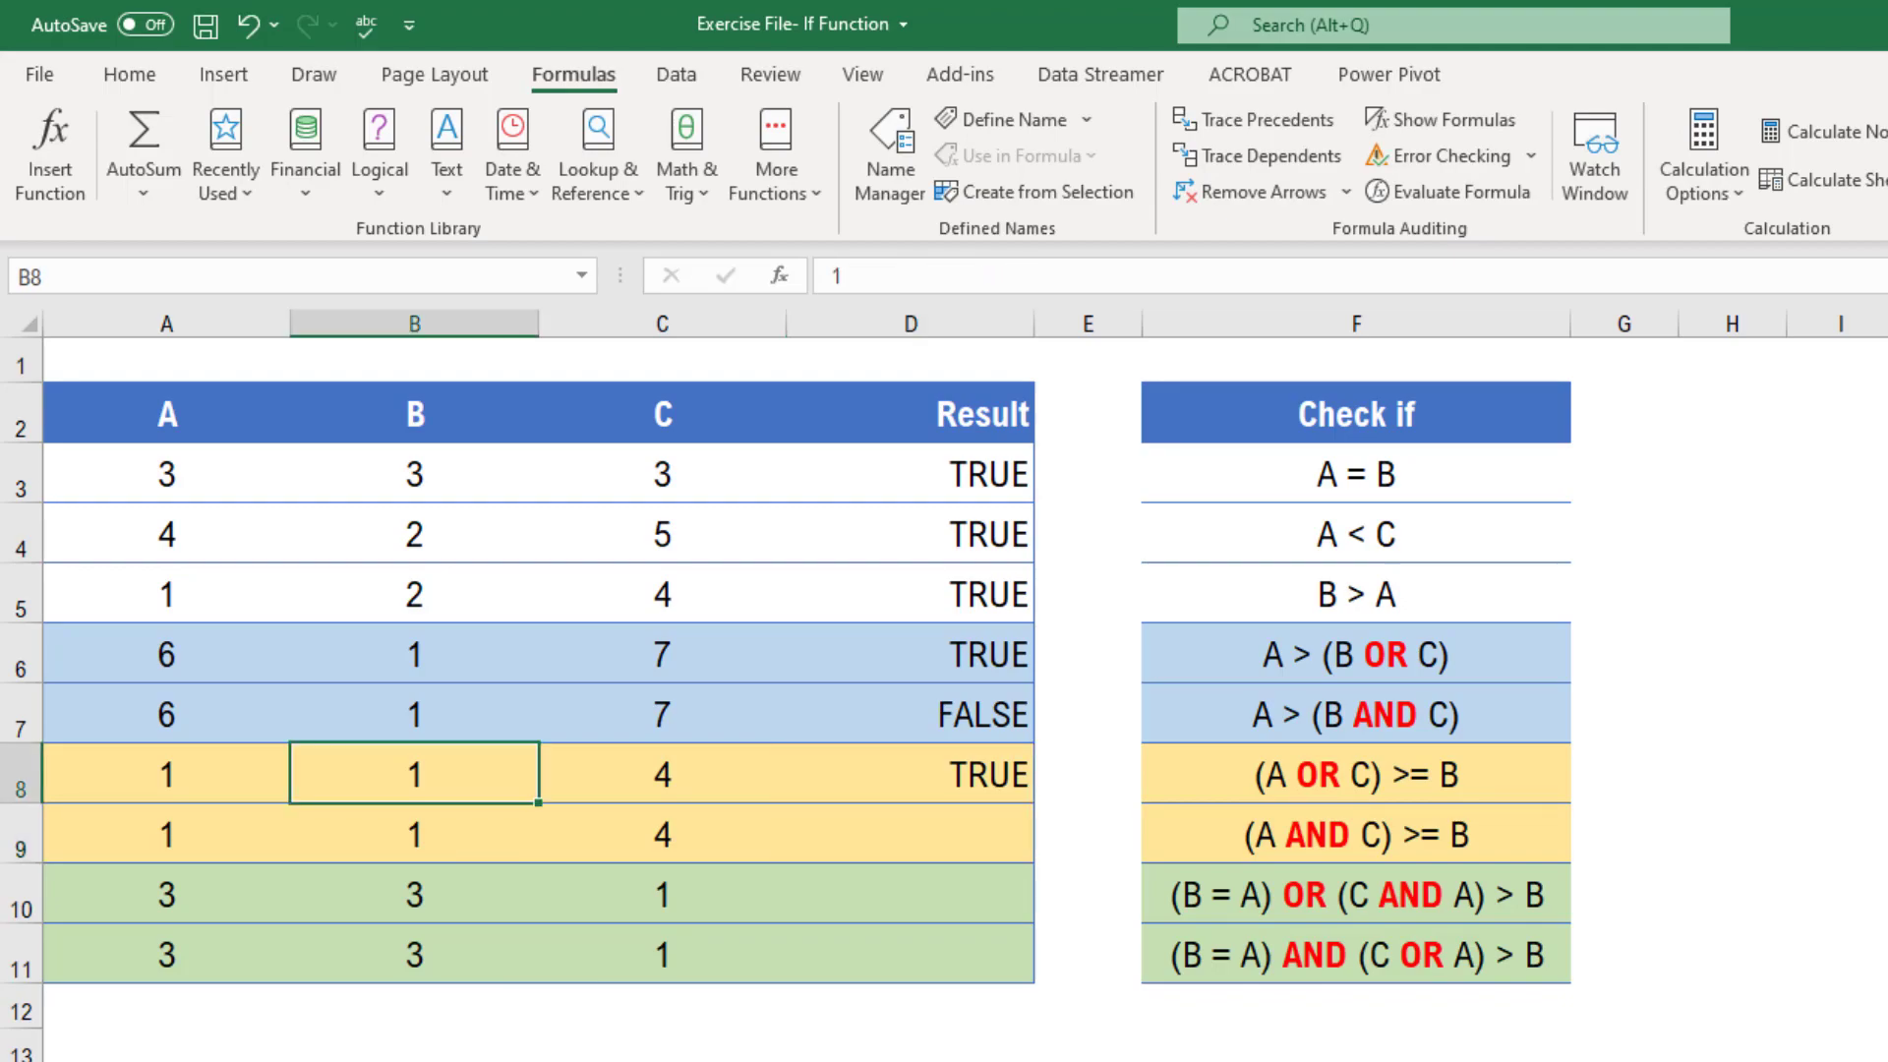
text(5)
key(Return)
key(Up)
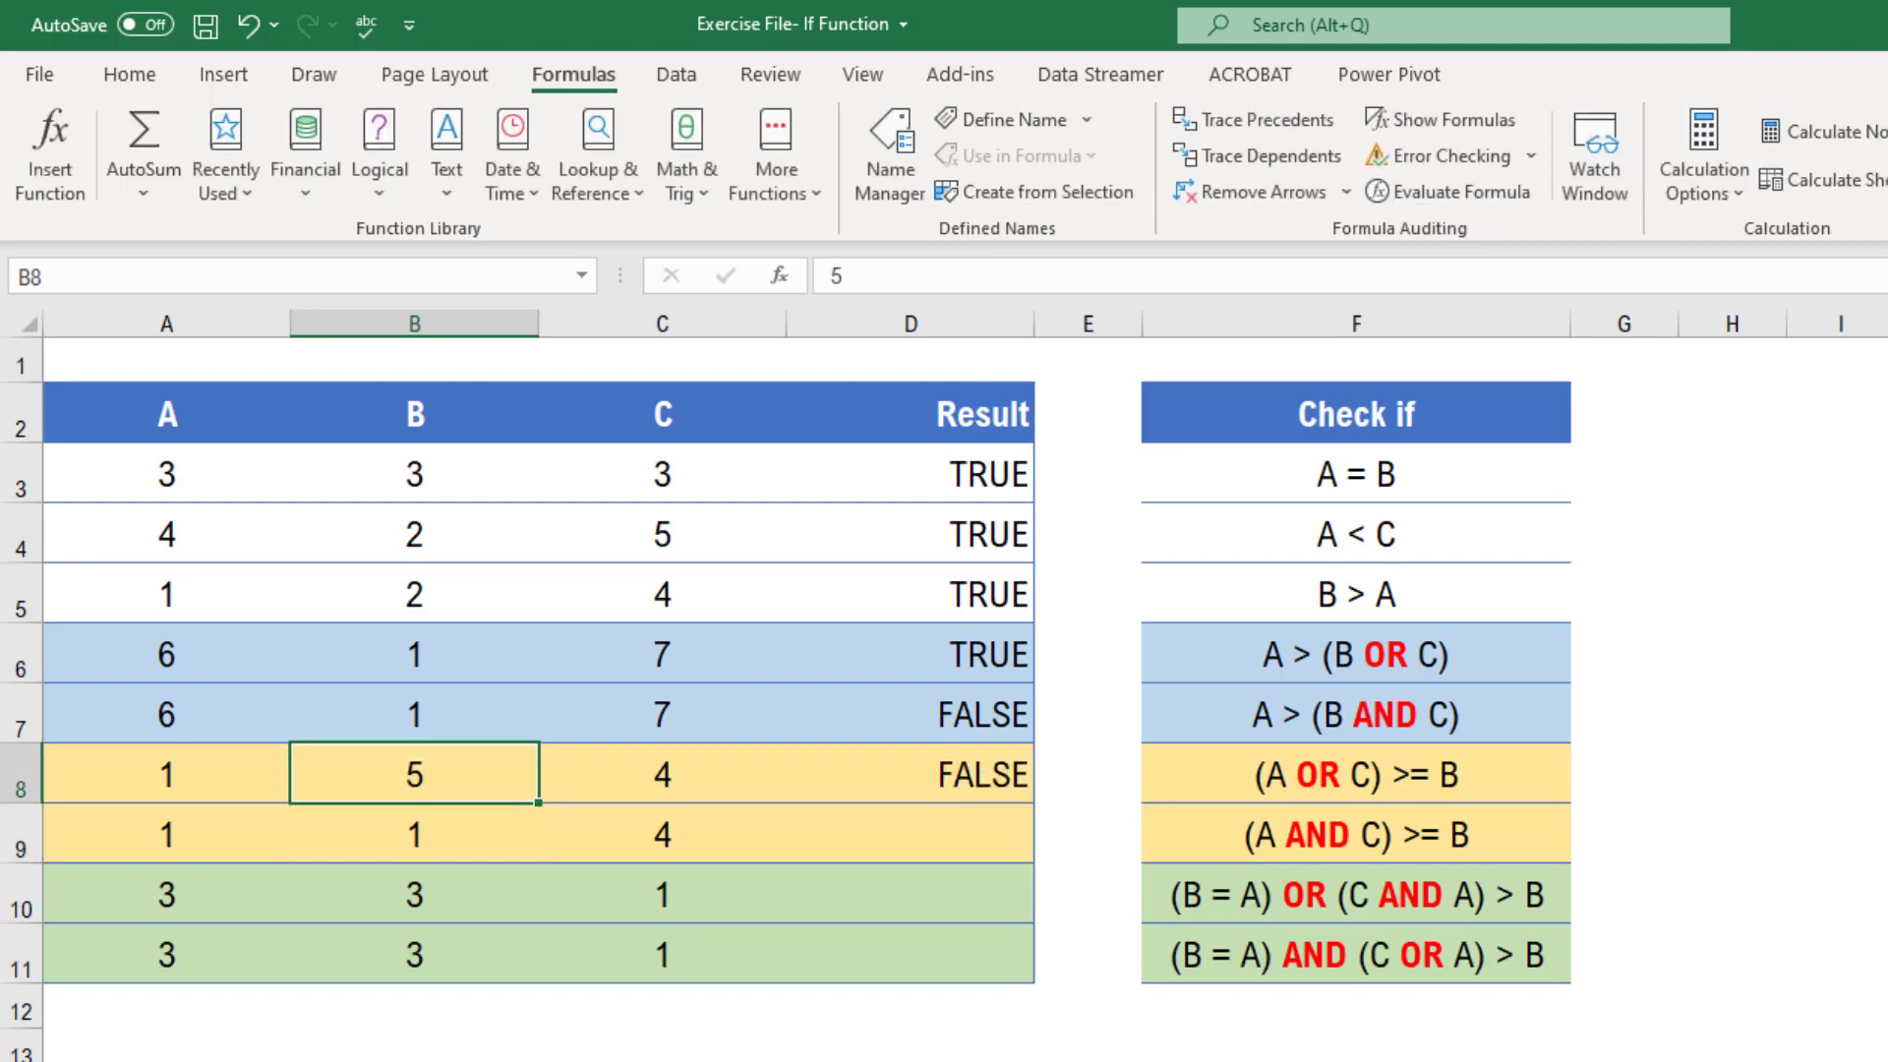
Examine the A, B and C values in row 8 against the OR formula in D8
key(Right)
key(Right)
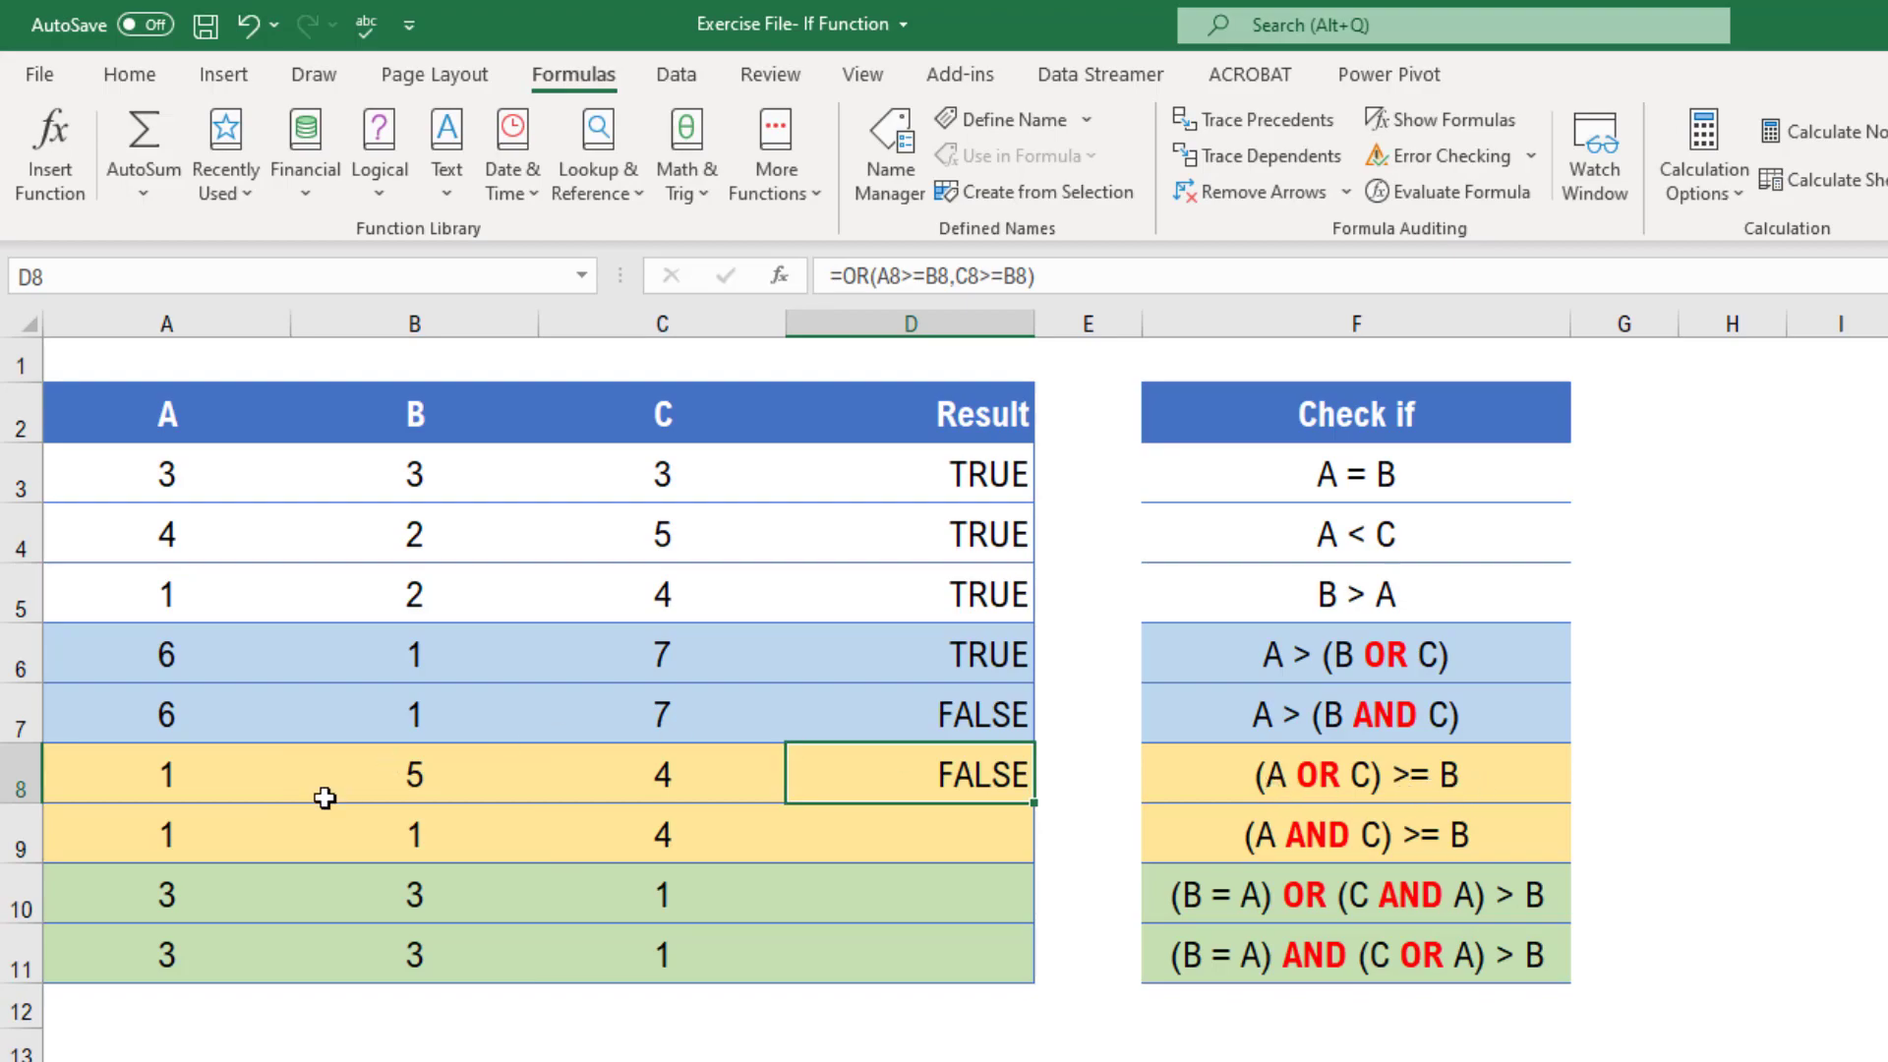
click(196, 795)
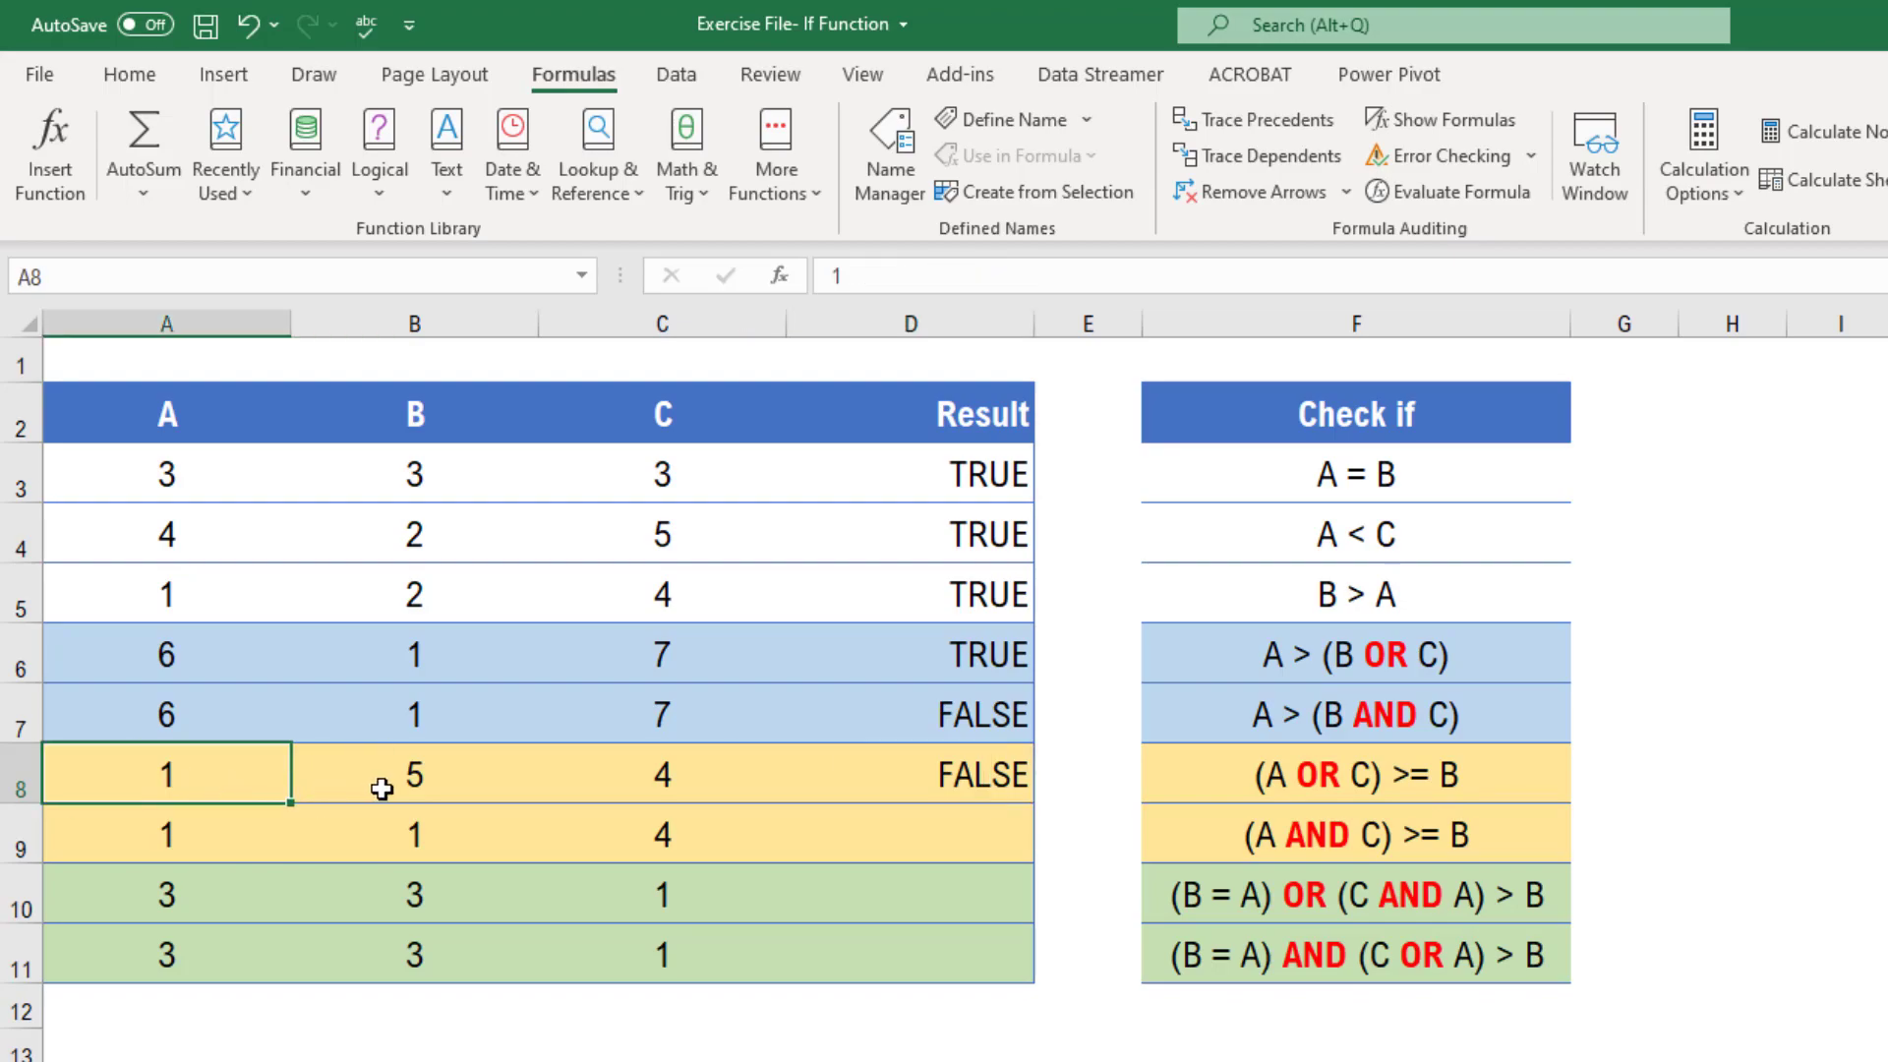
click(424, 775)
click(149, 769)
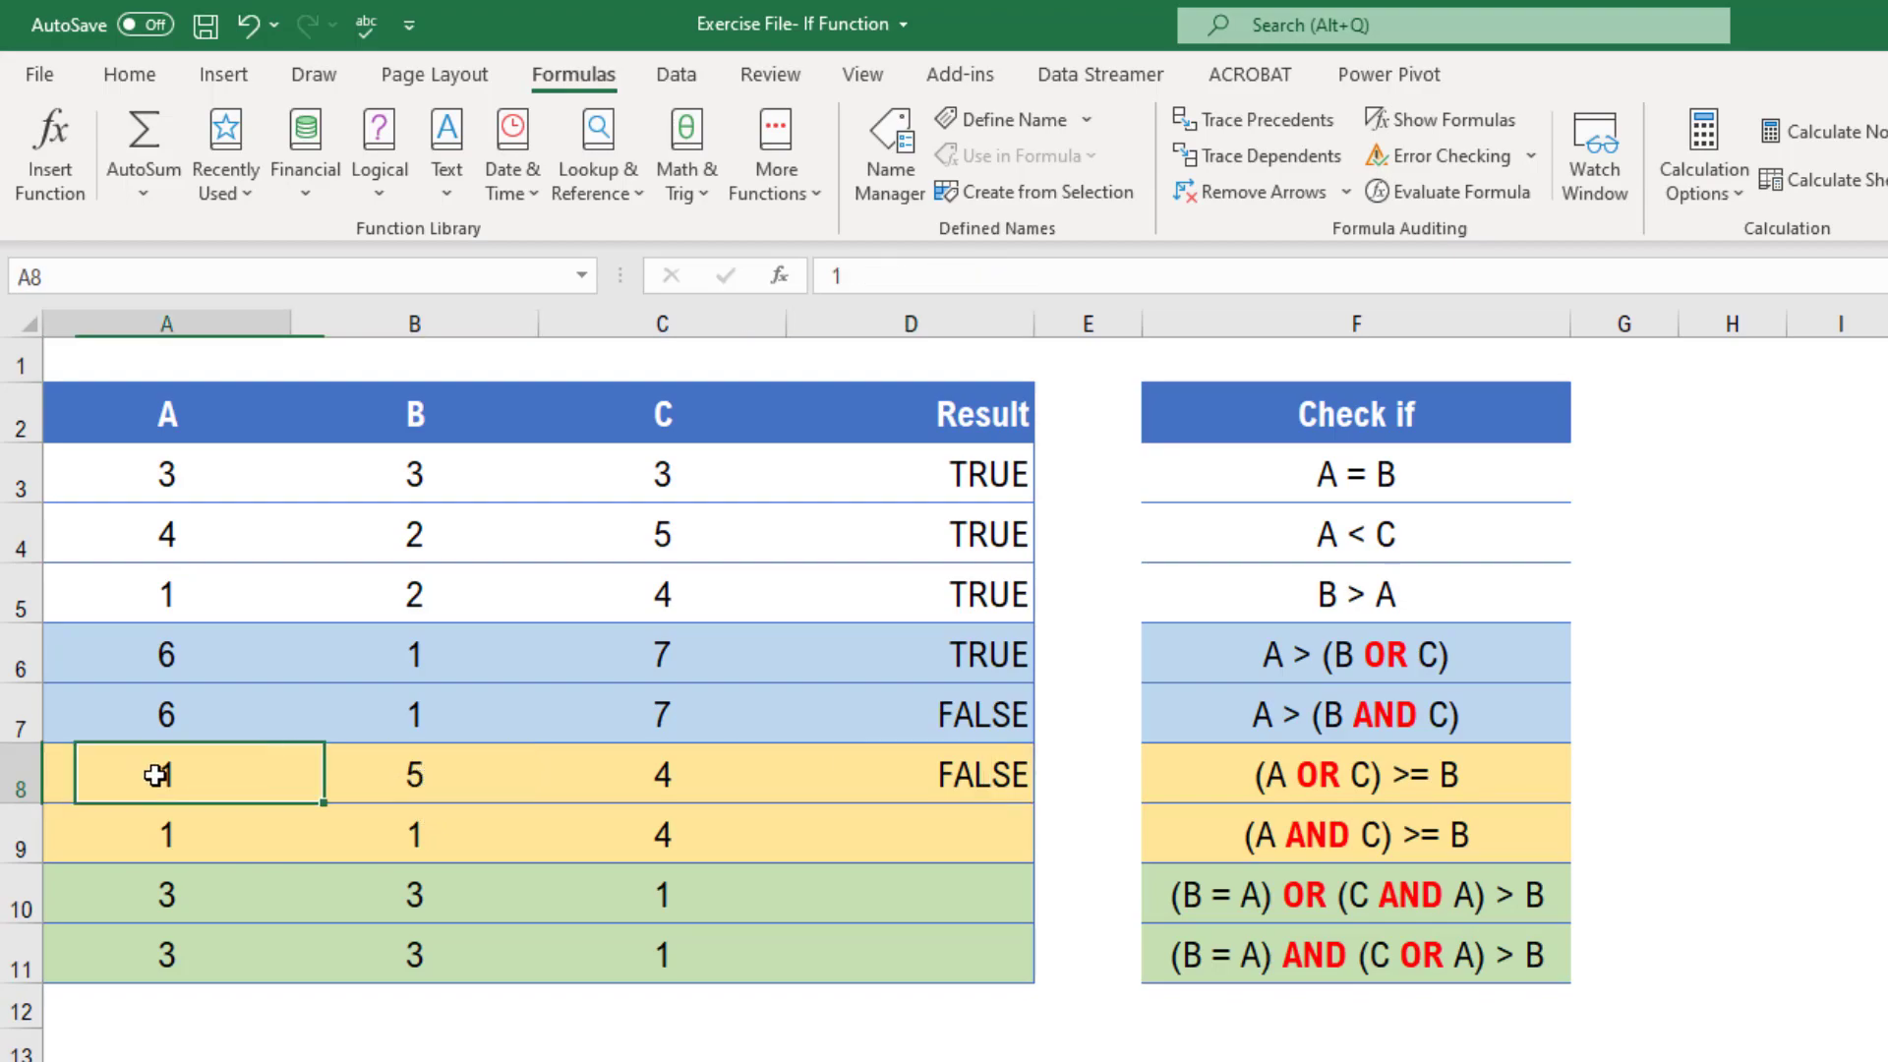
click(393, 785)
click(201, 780)
click(414, 788)
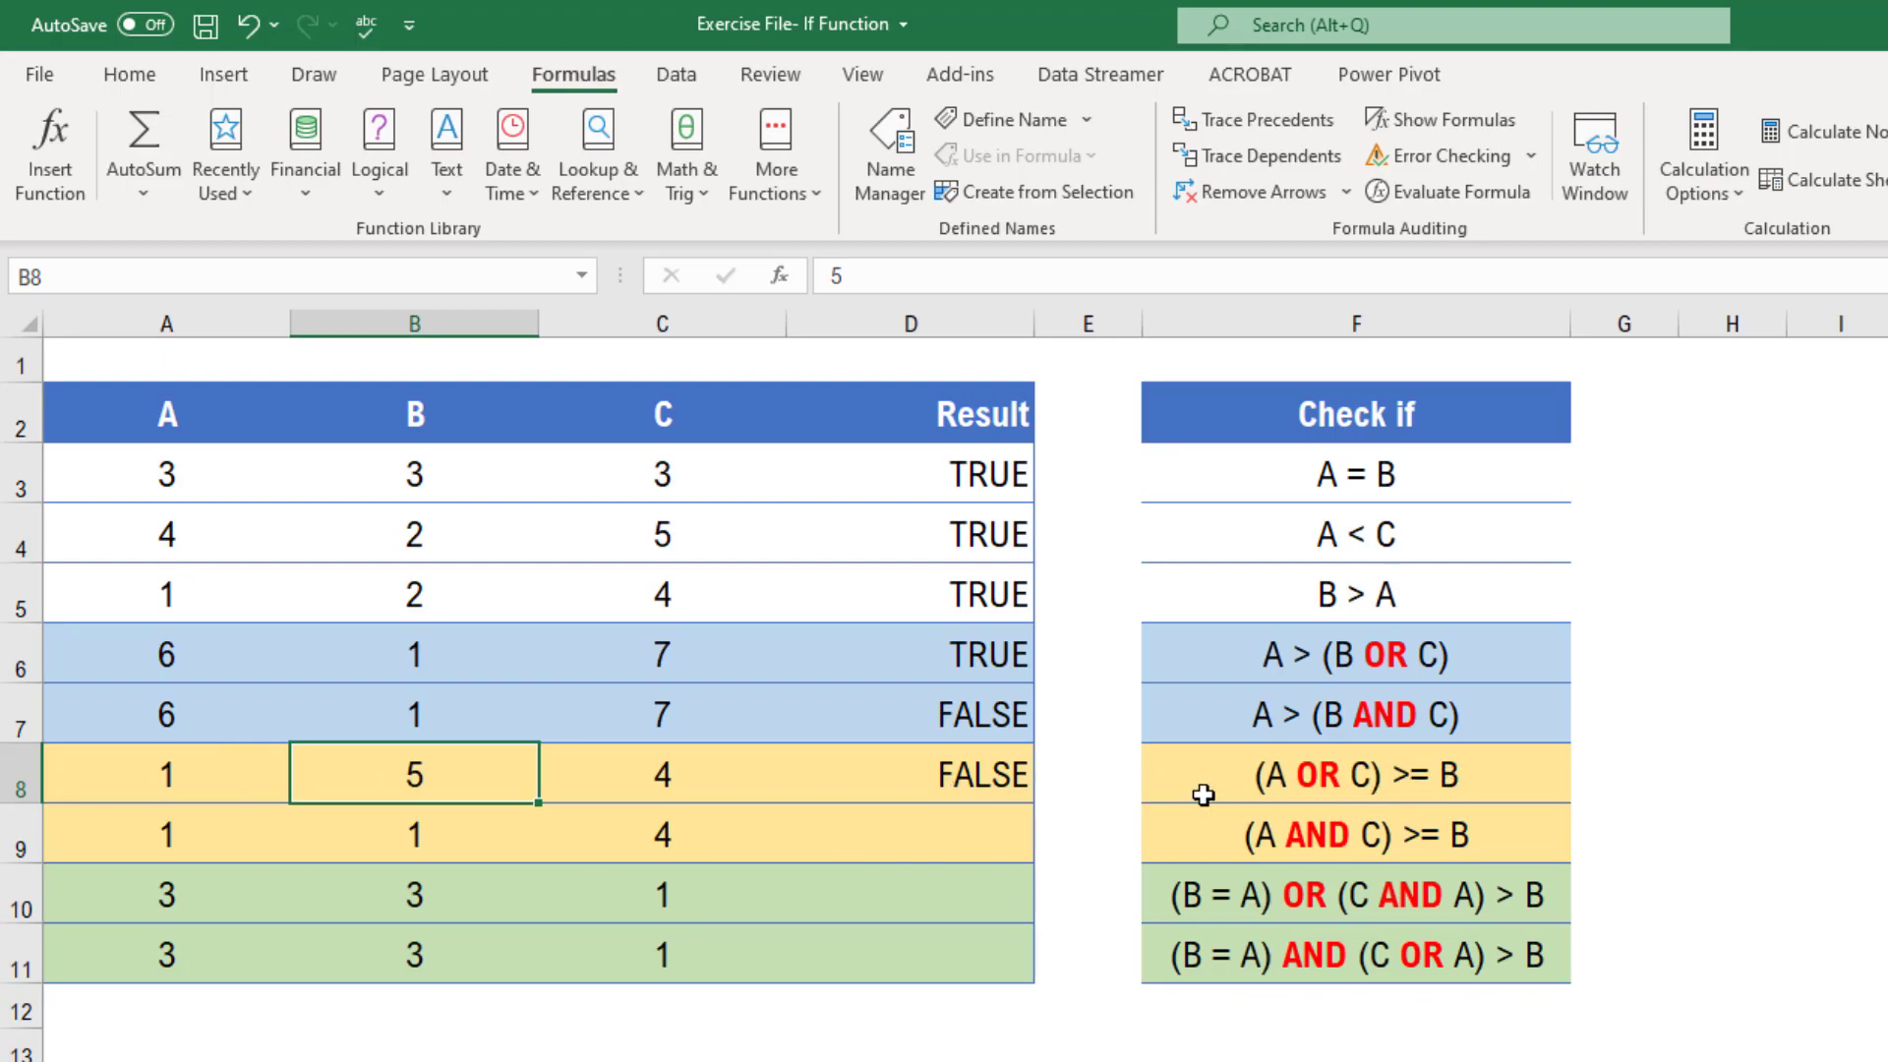
click(630, 791)
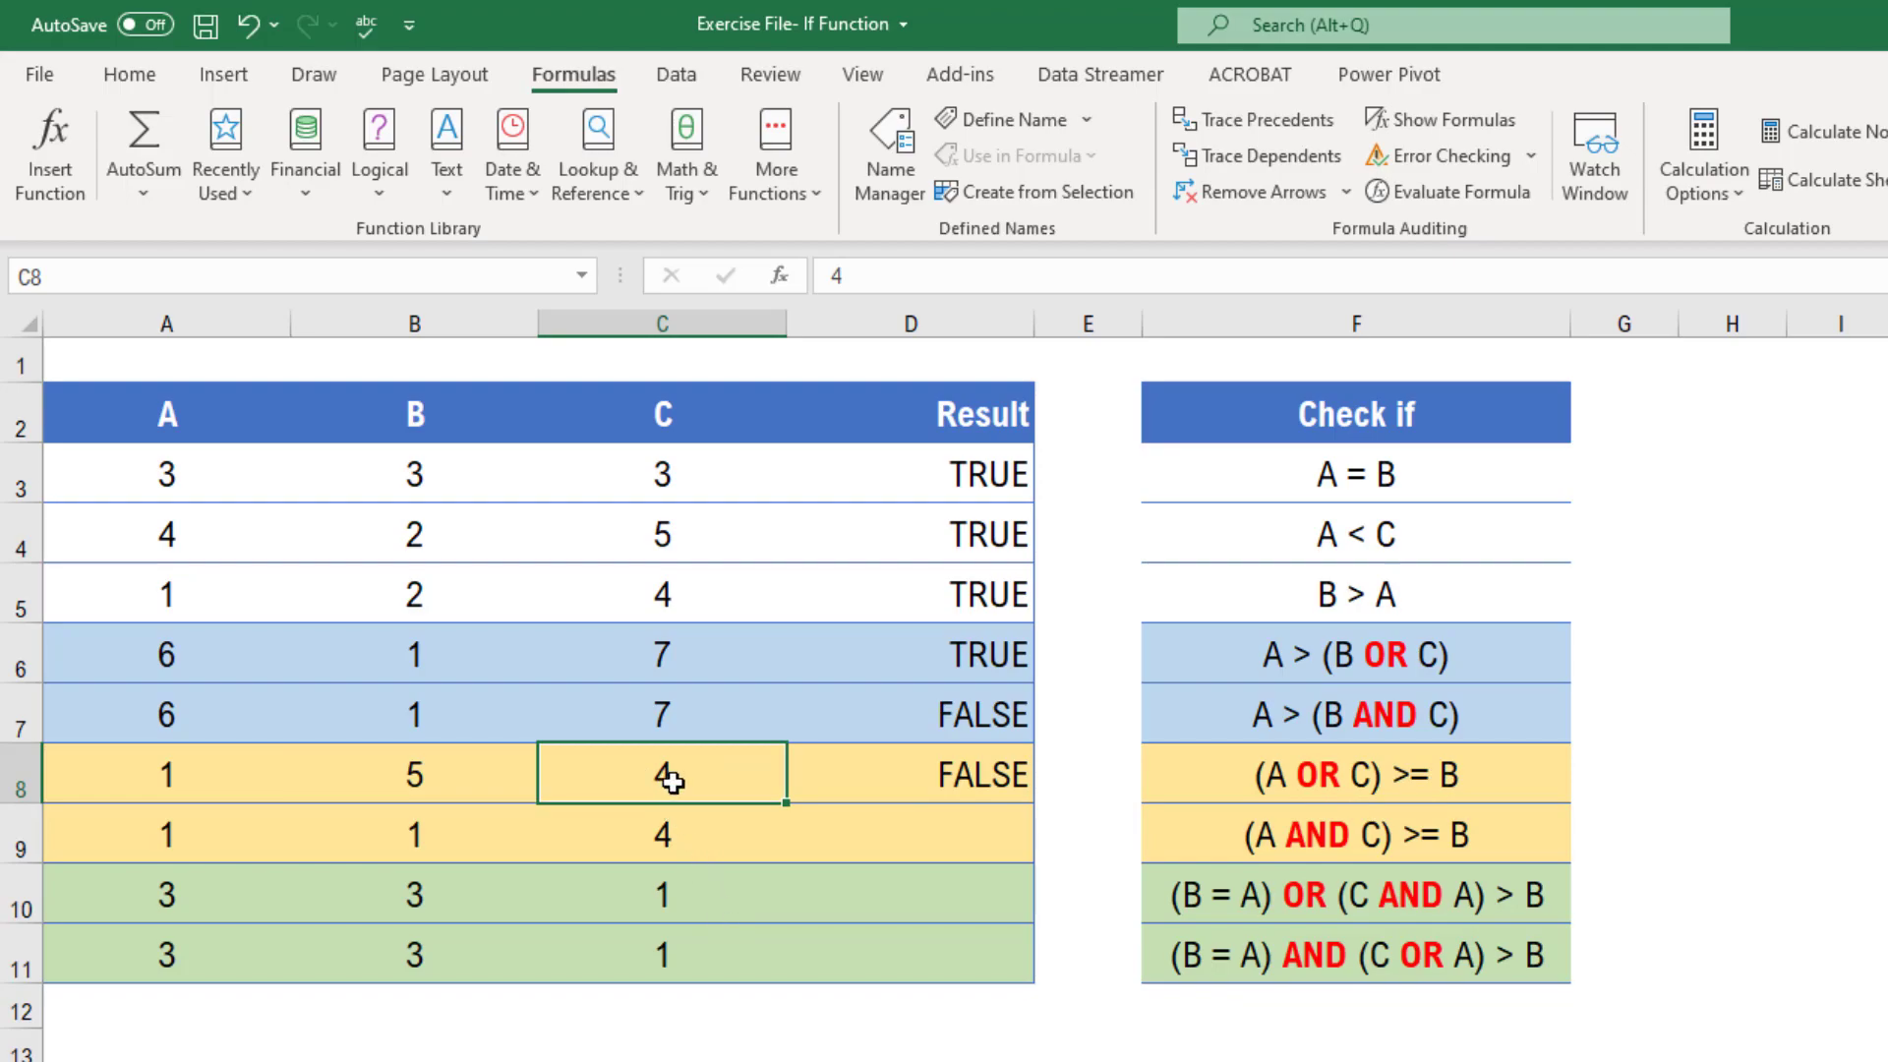
click(411, 784)
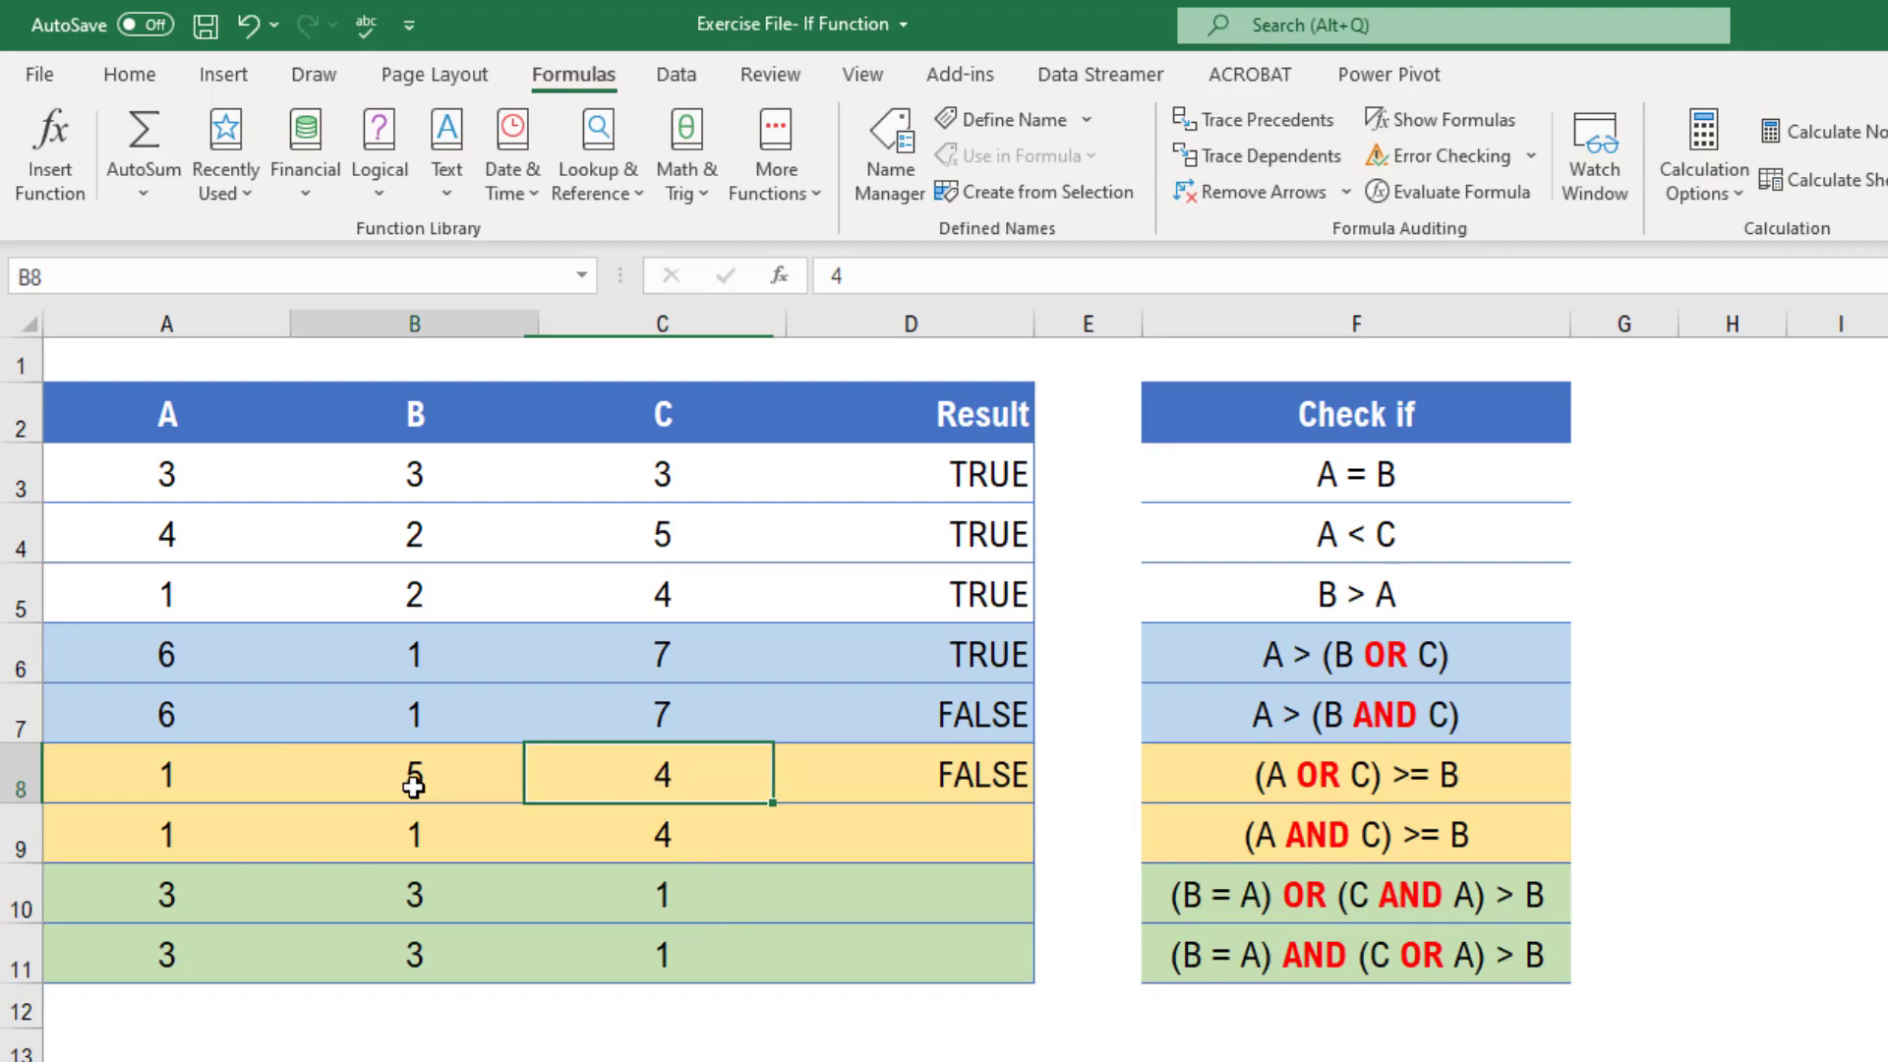
click(663, 787)
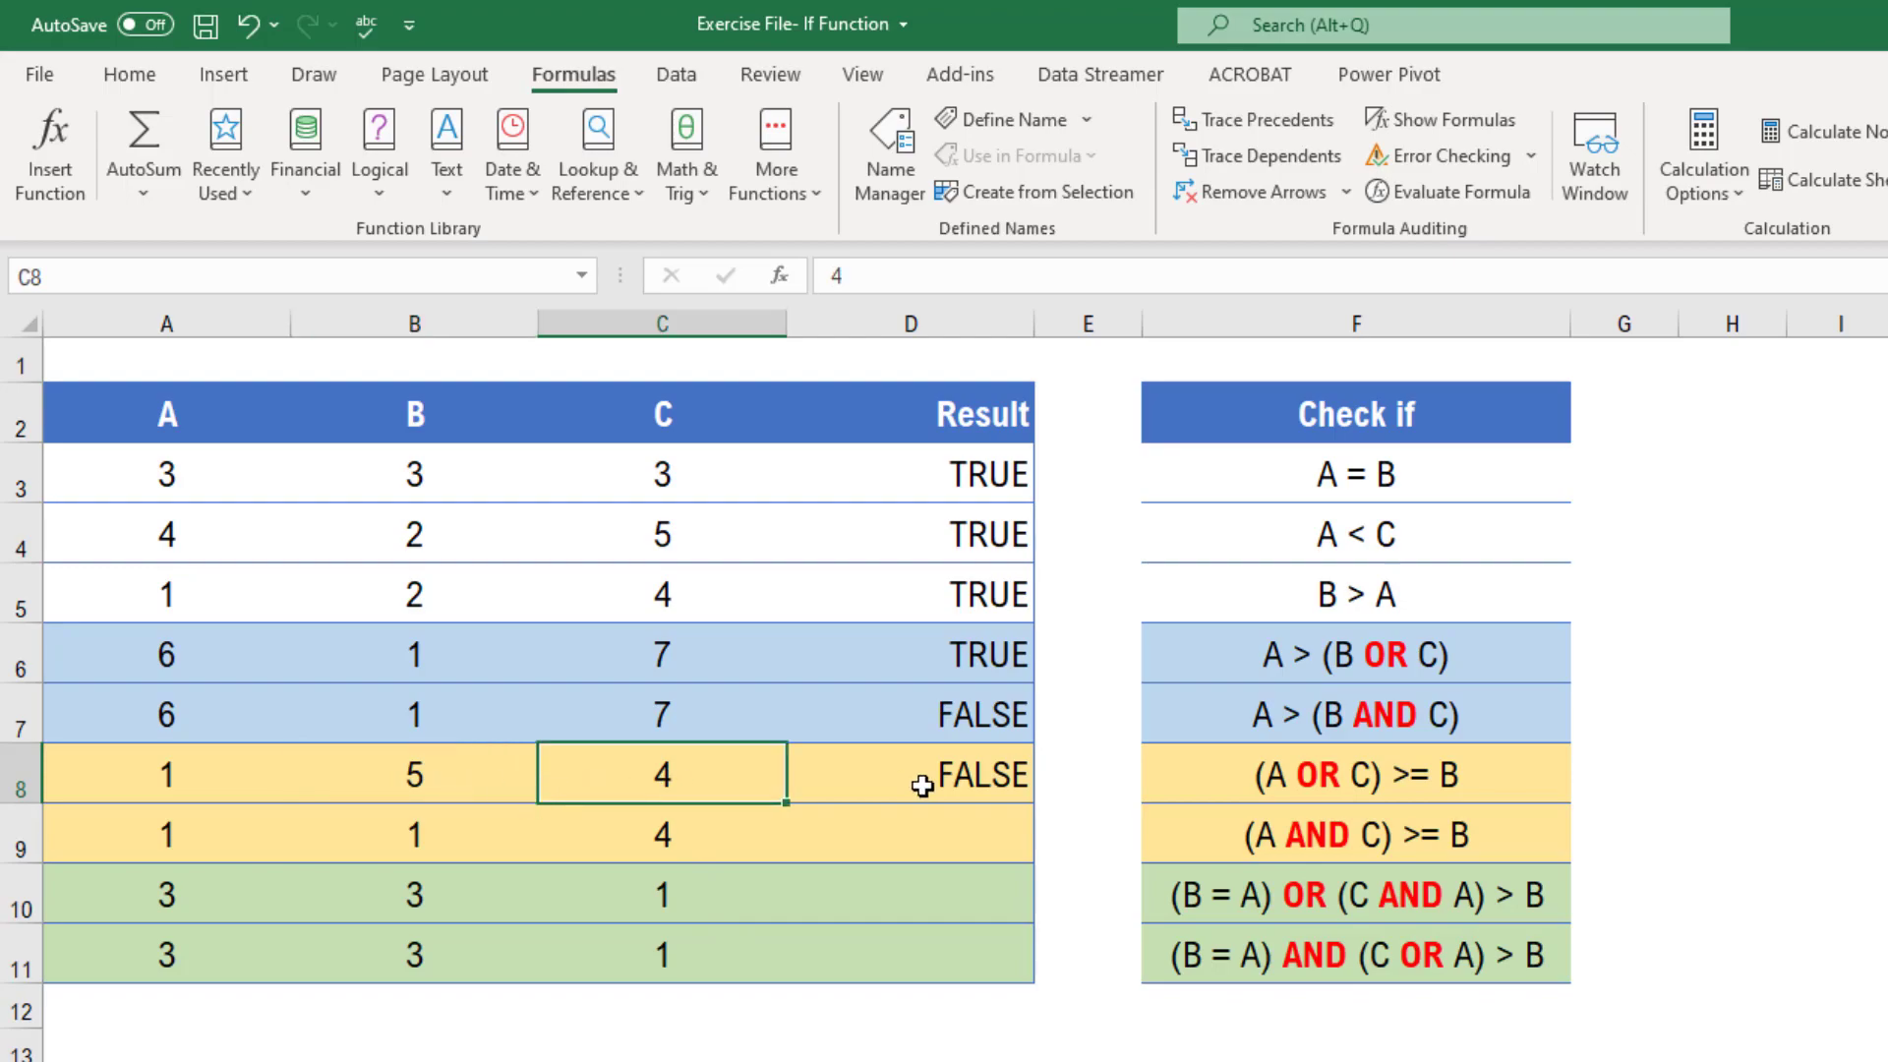
click(978, 774)
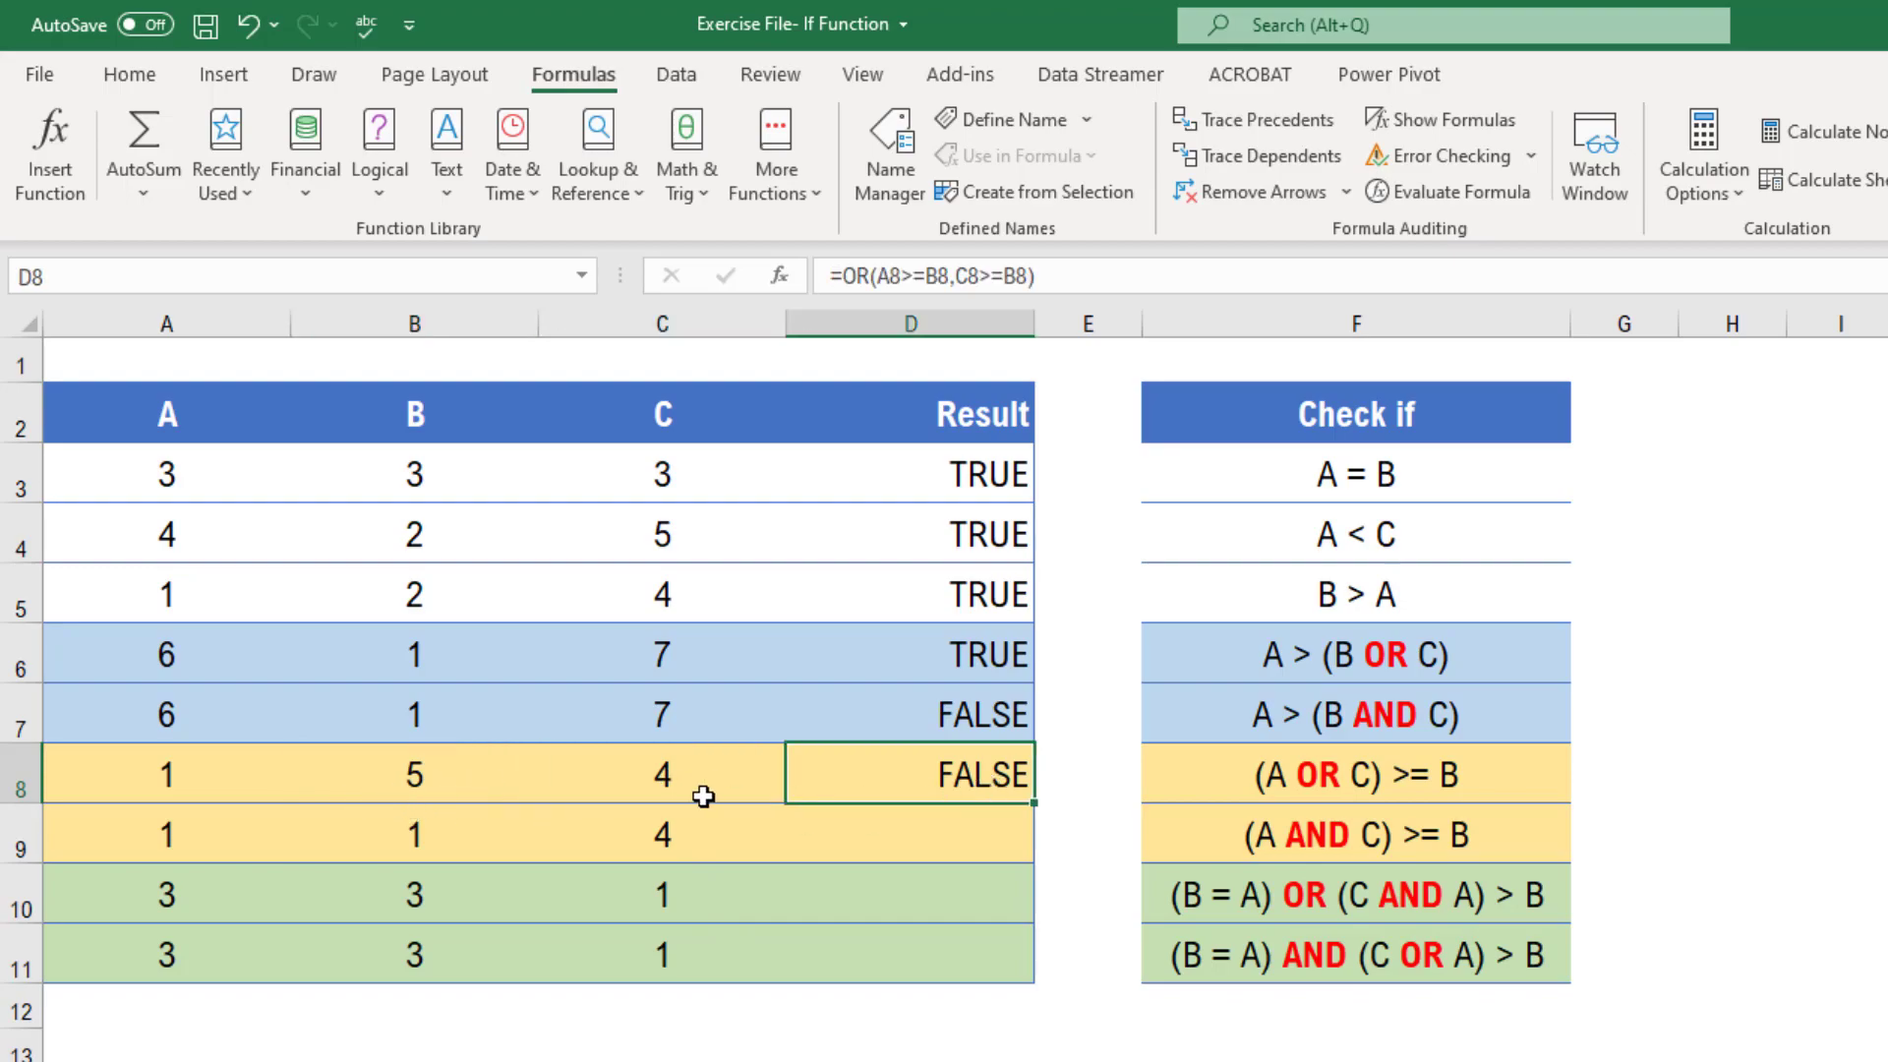
Change the C value in row 8 to 6
click(644, 780)
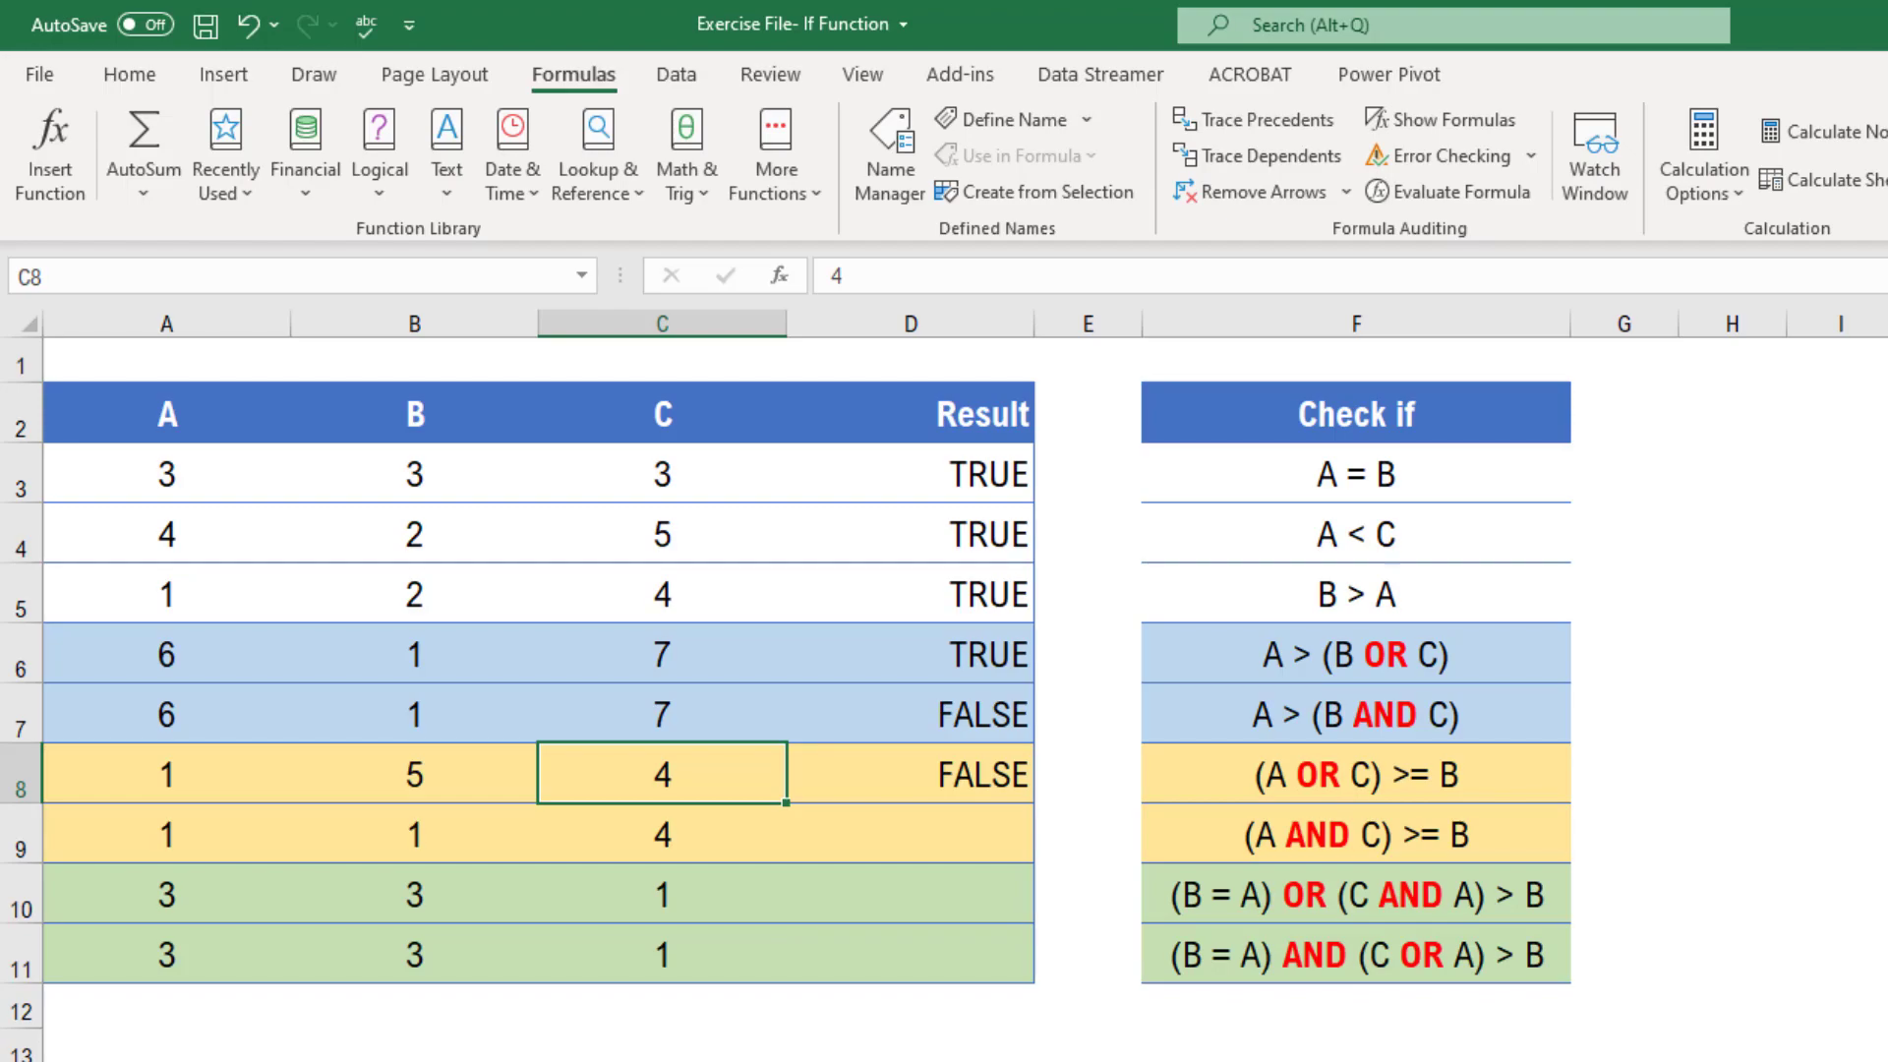
text(6)
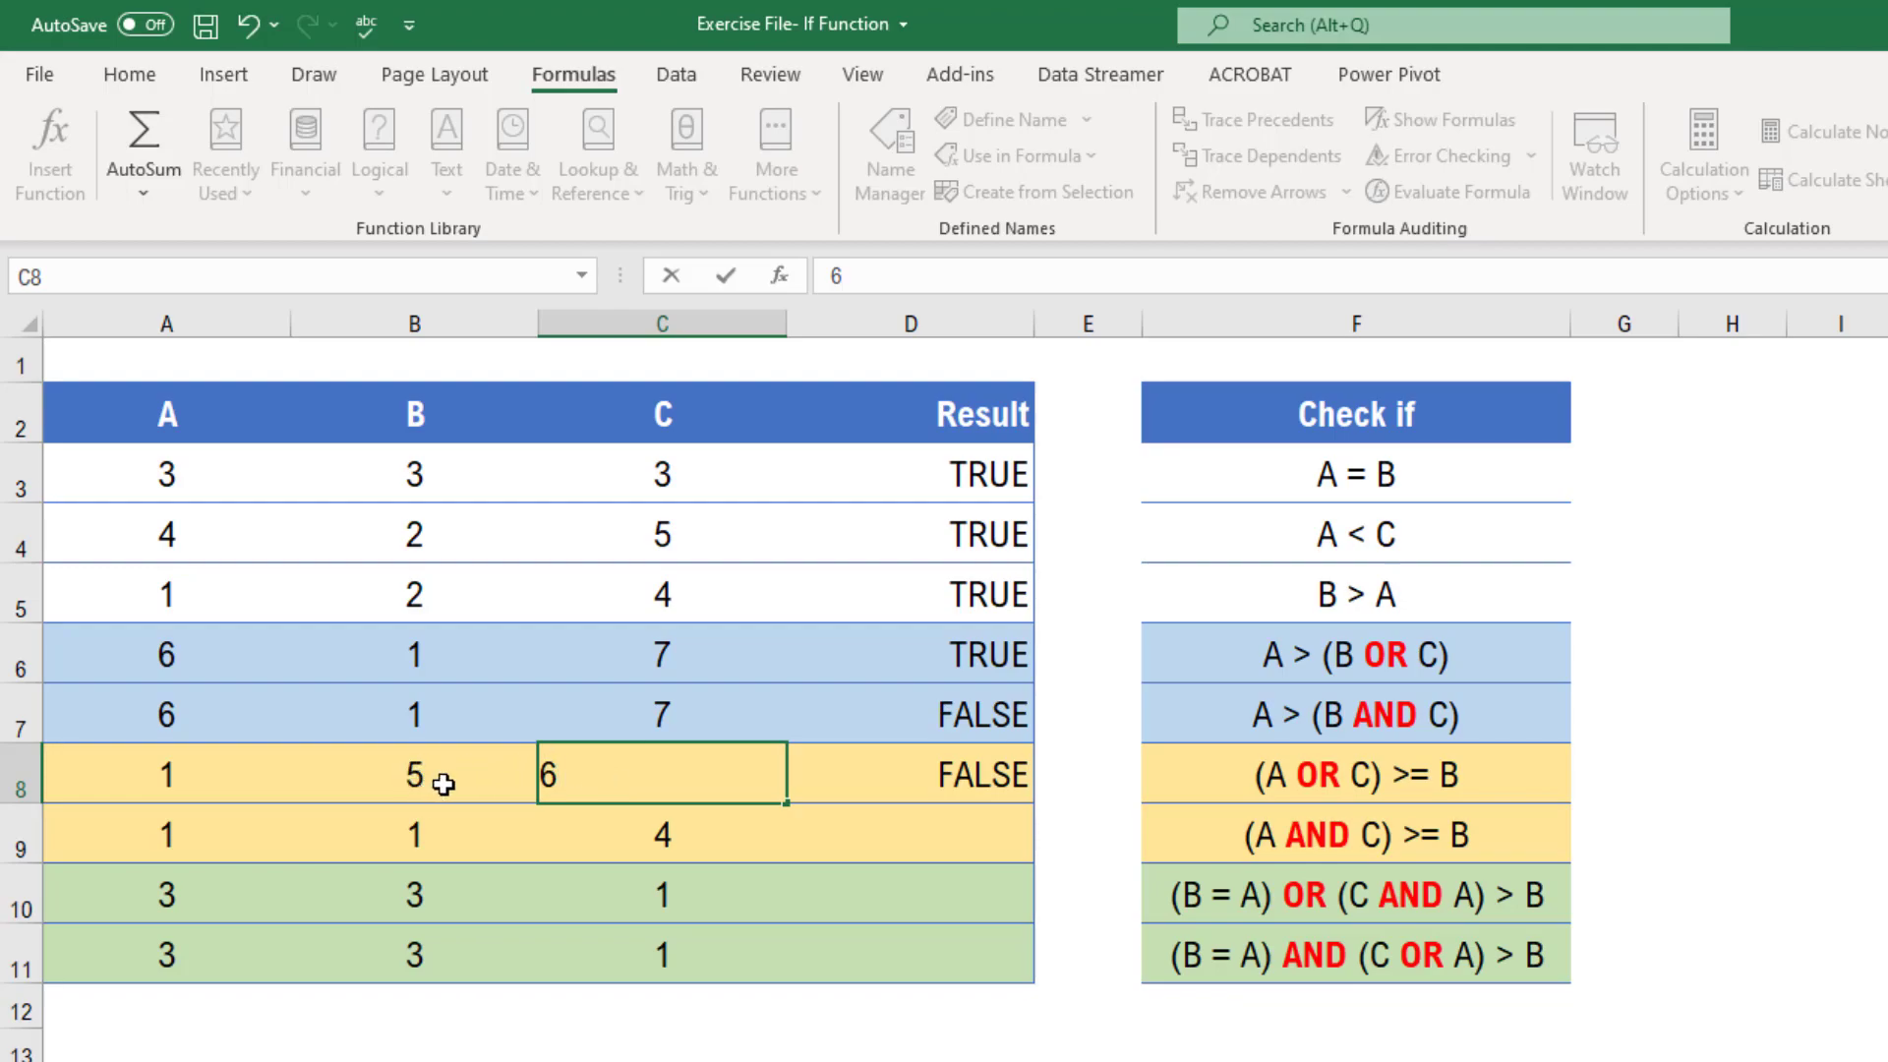
key(Return)
key(Up)
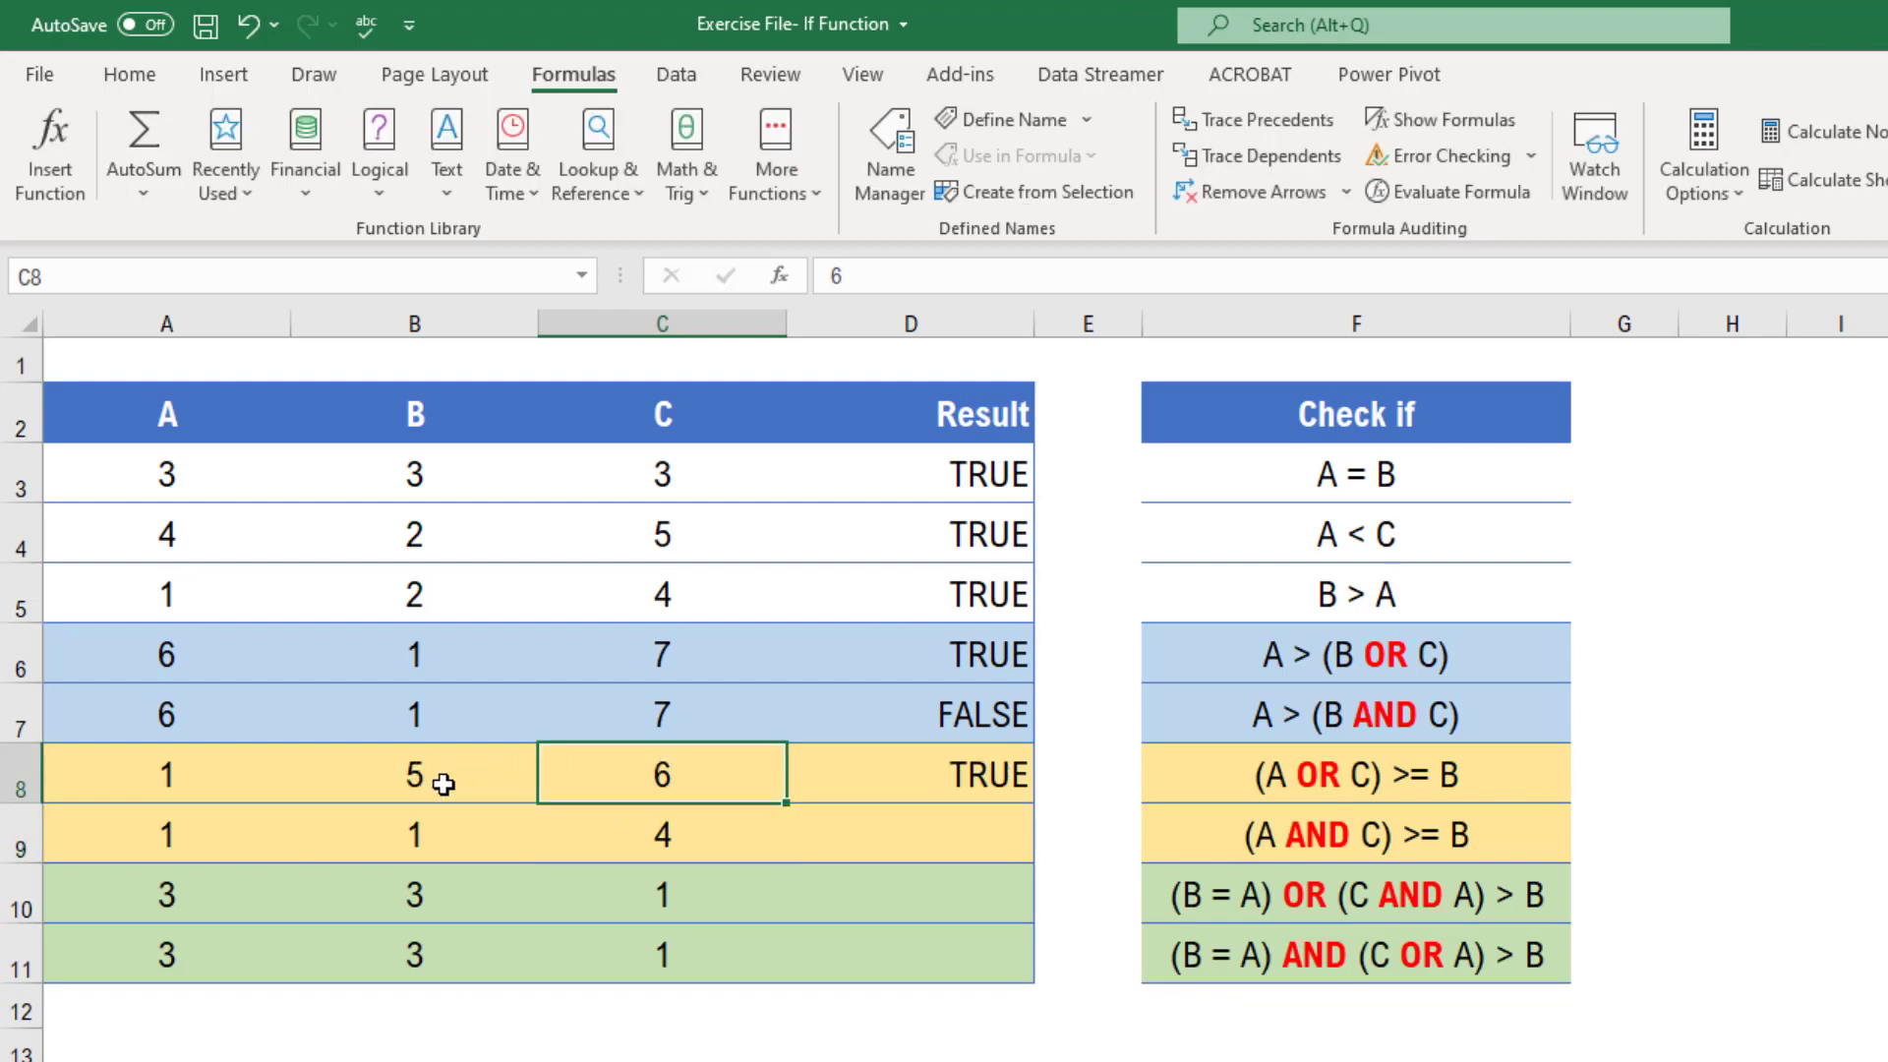
key(Right)
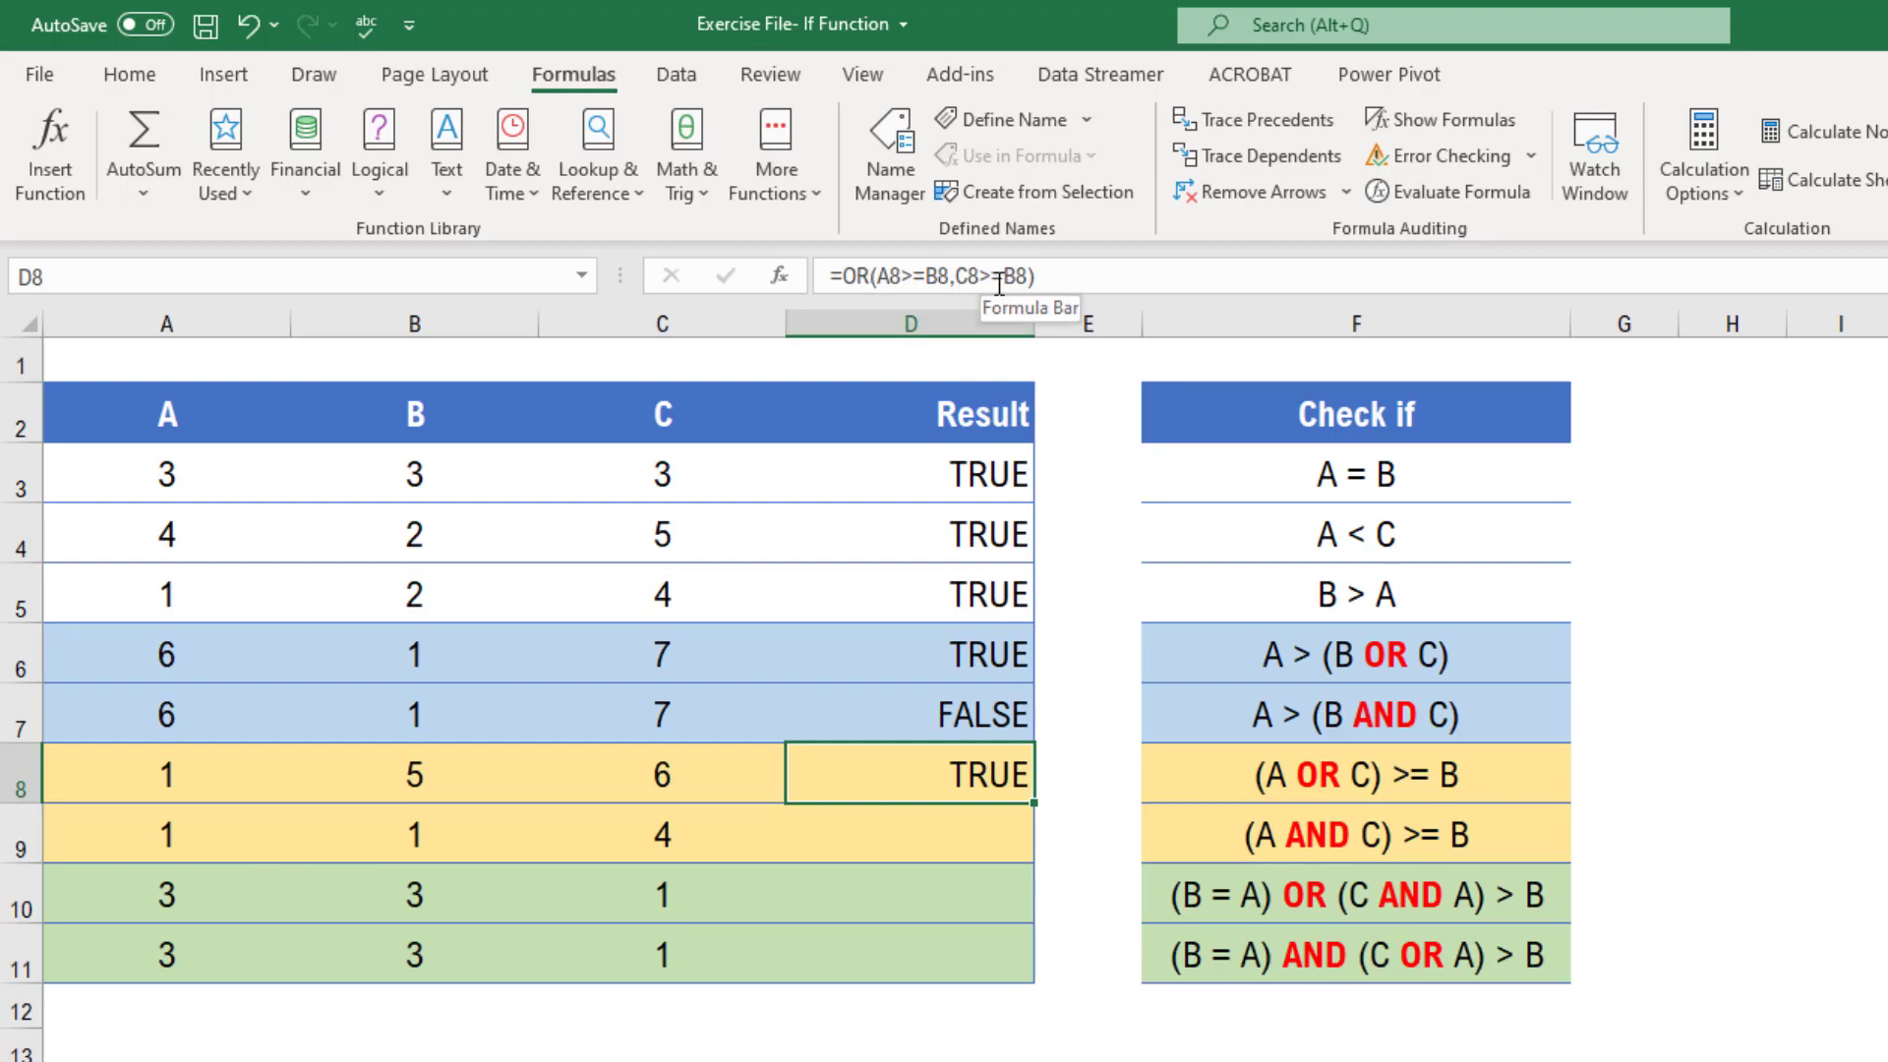
Set the B and C values in row 9 to 5 and 6
click(995, 824)
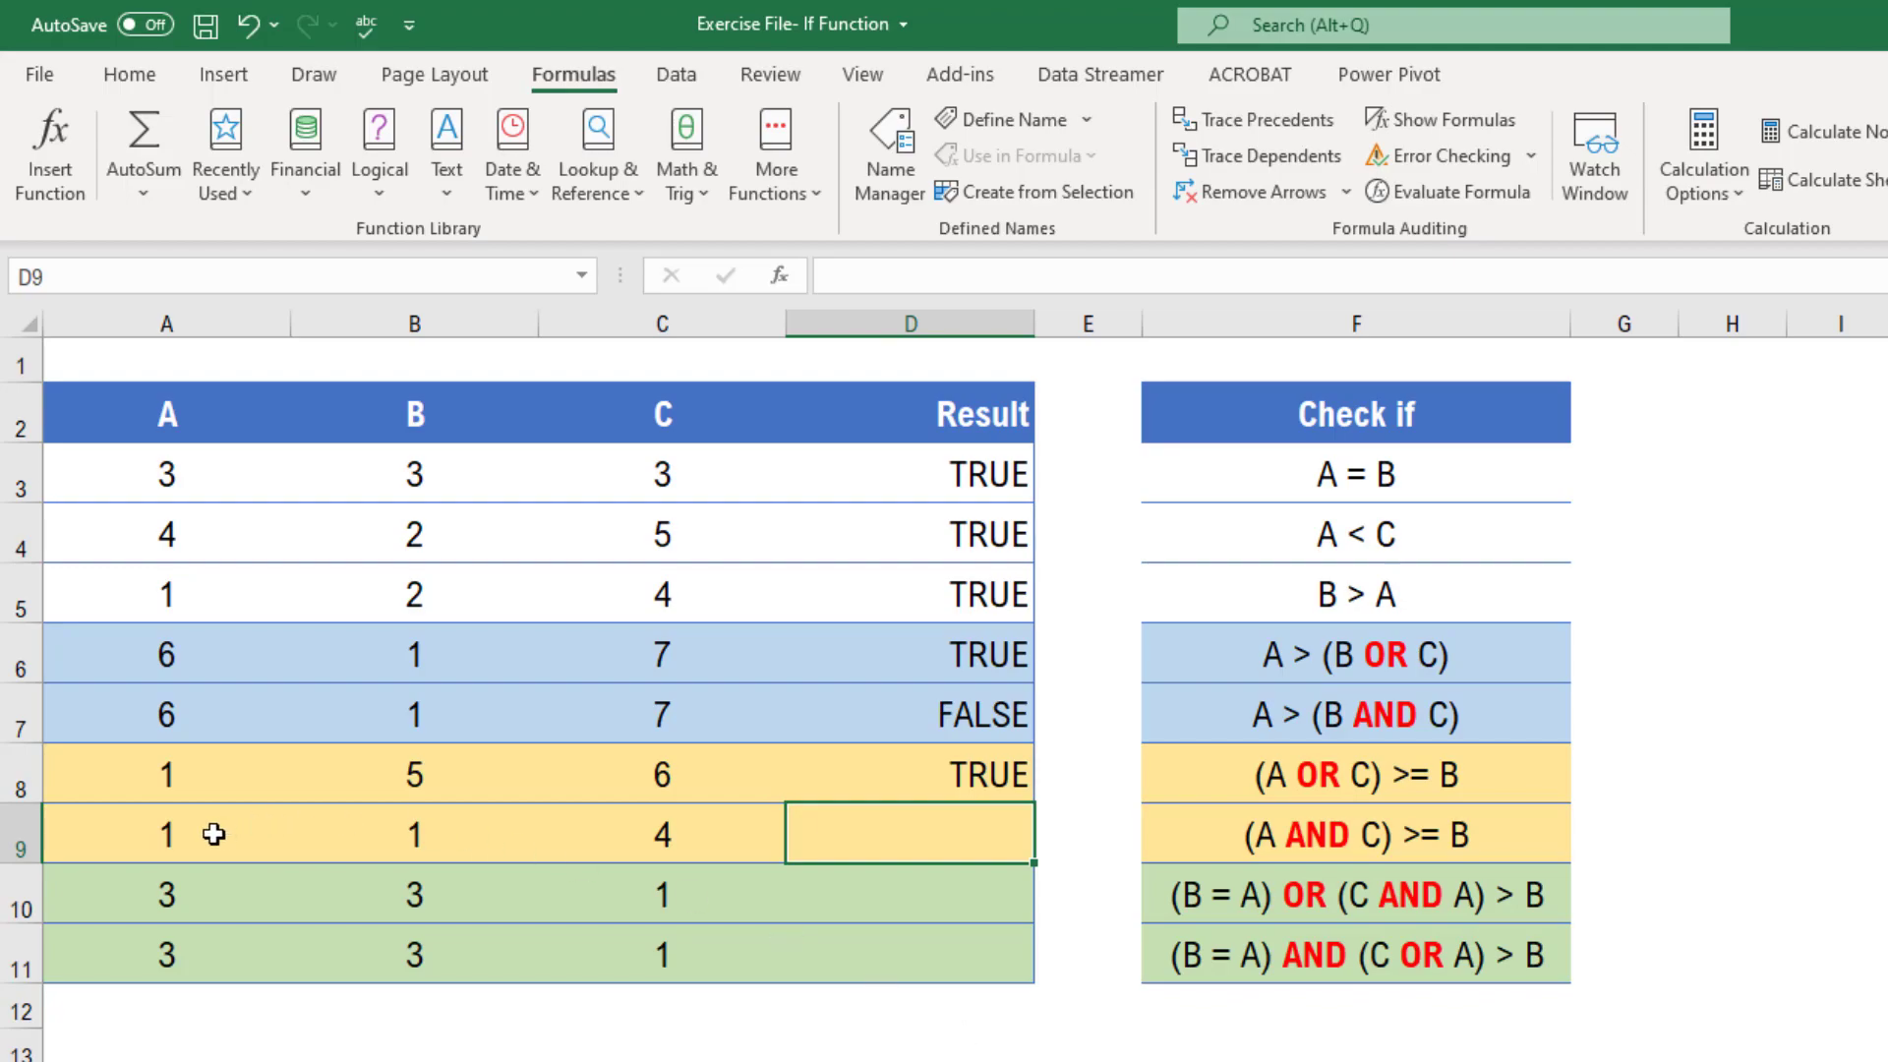
click(401, 838)
text(5)
key(Tab)
text(6)
key(Return)
key(Up)
key(Right)
key(Right)
key(Up)
key(Left)
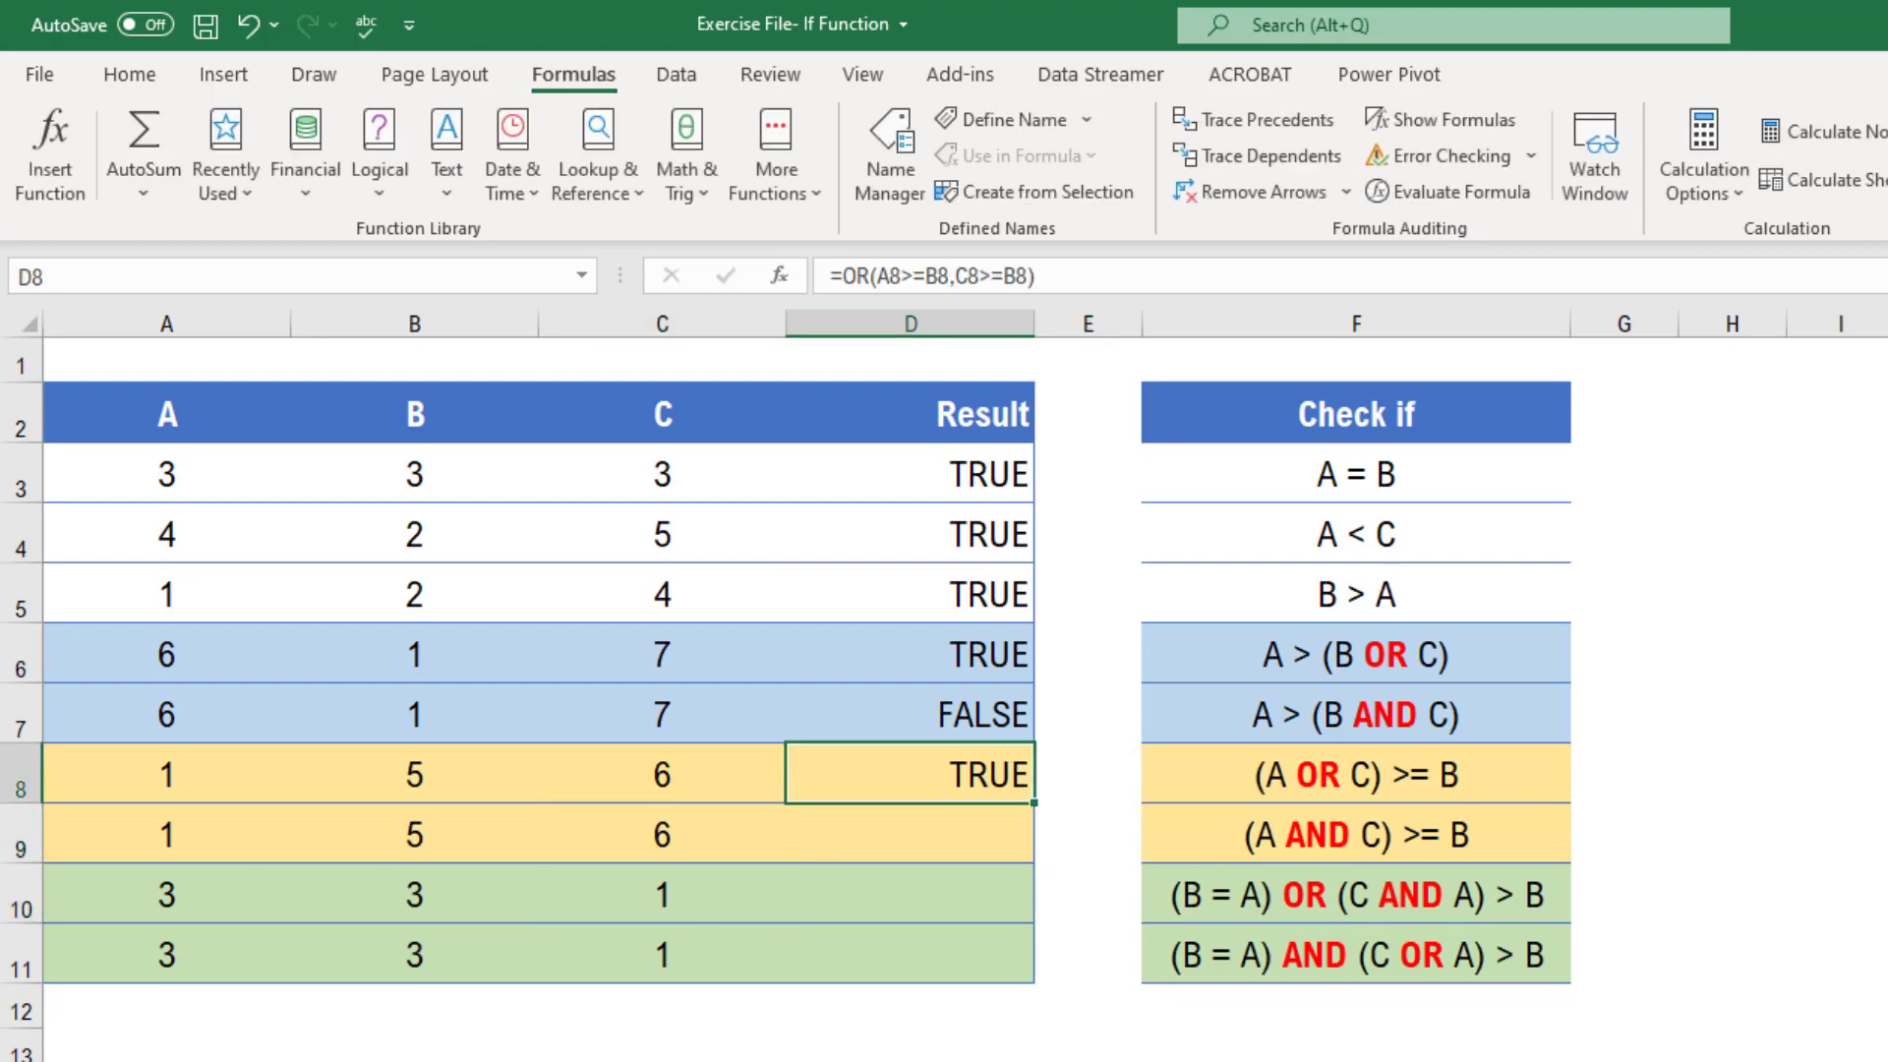
key(Down)
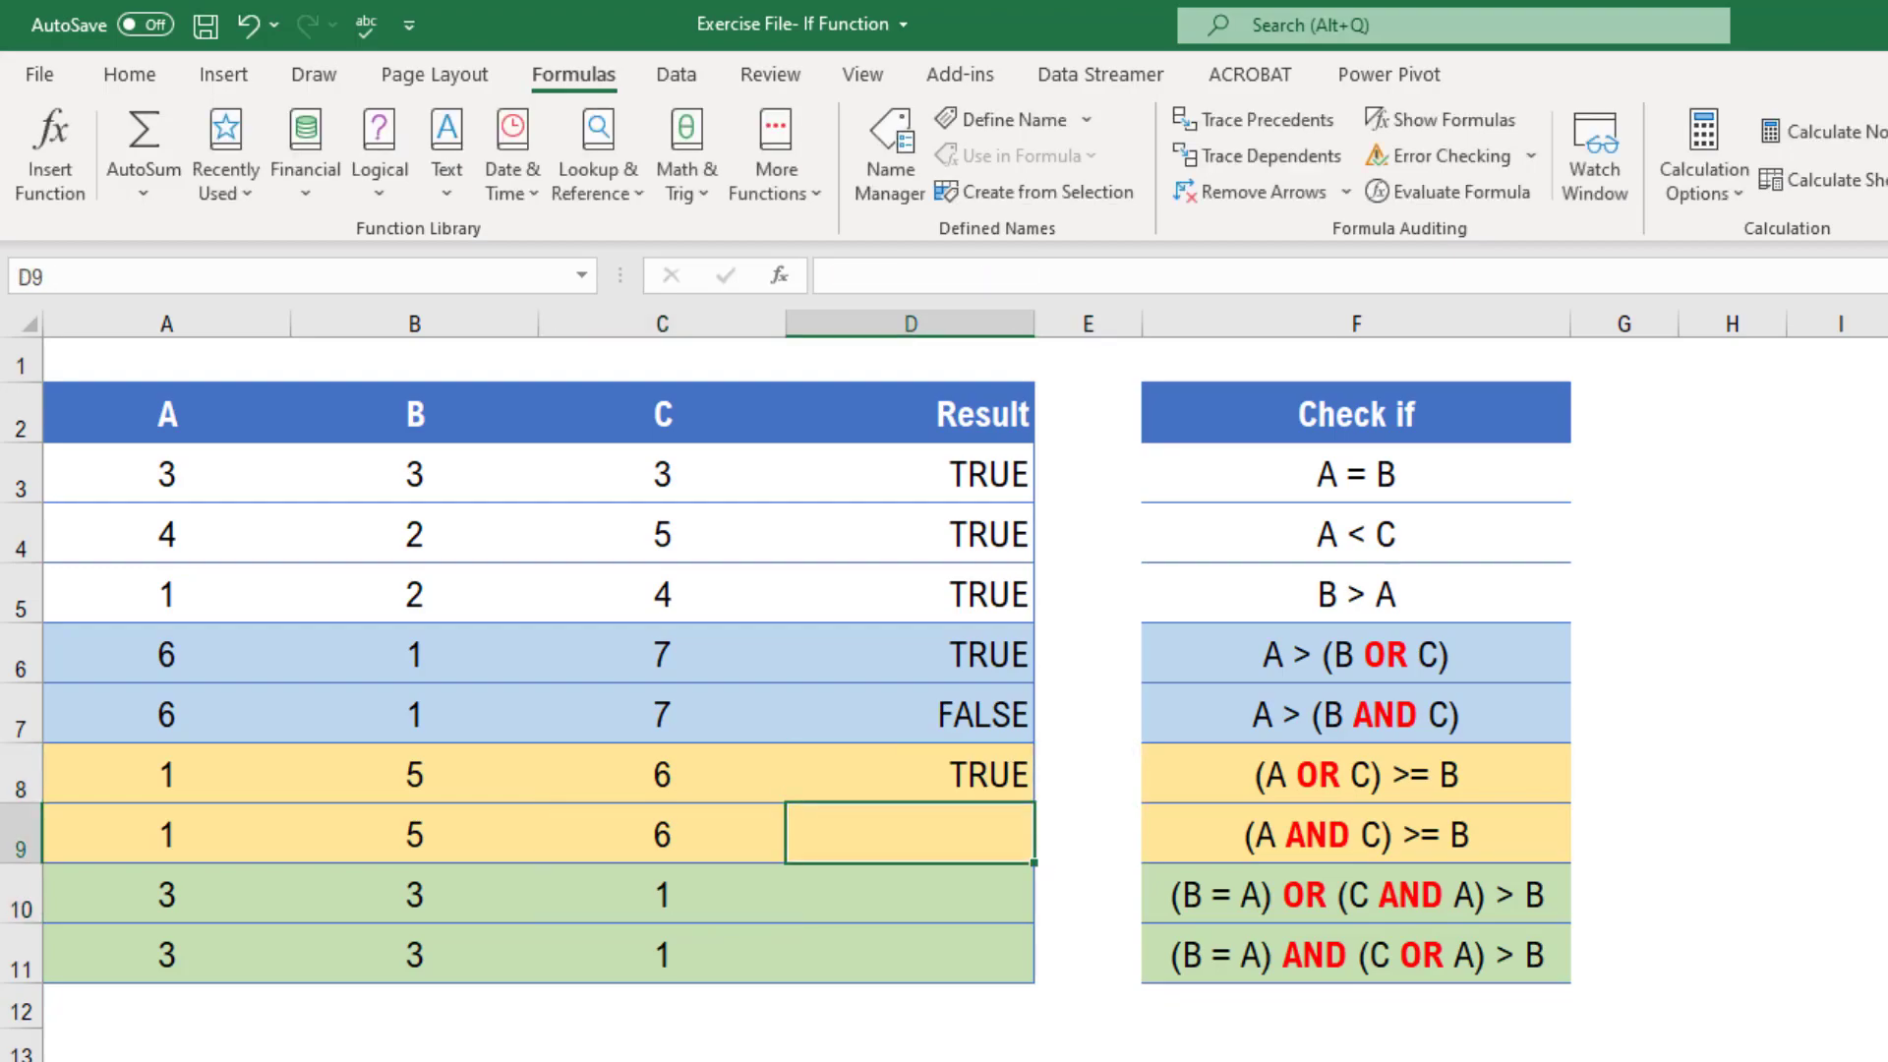
key(Up)
key(Down)
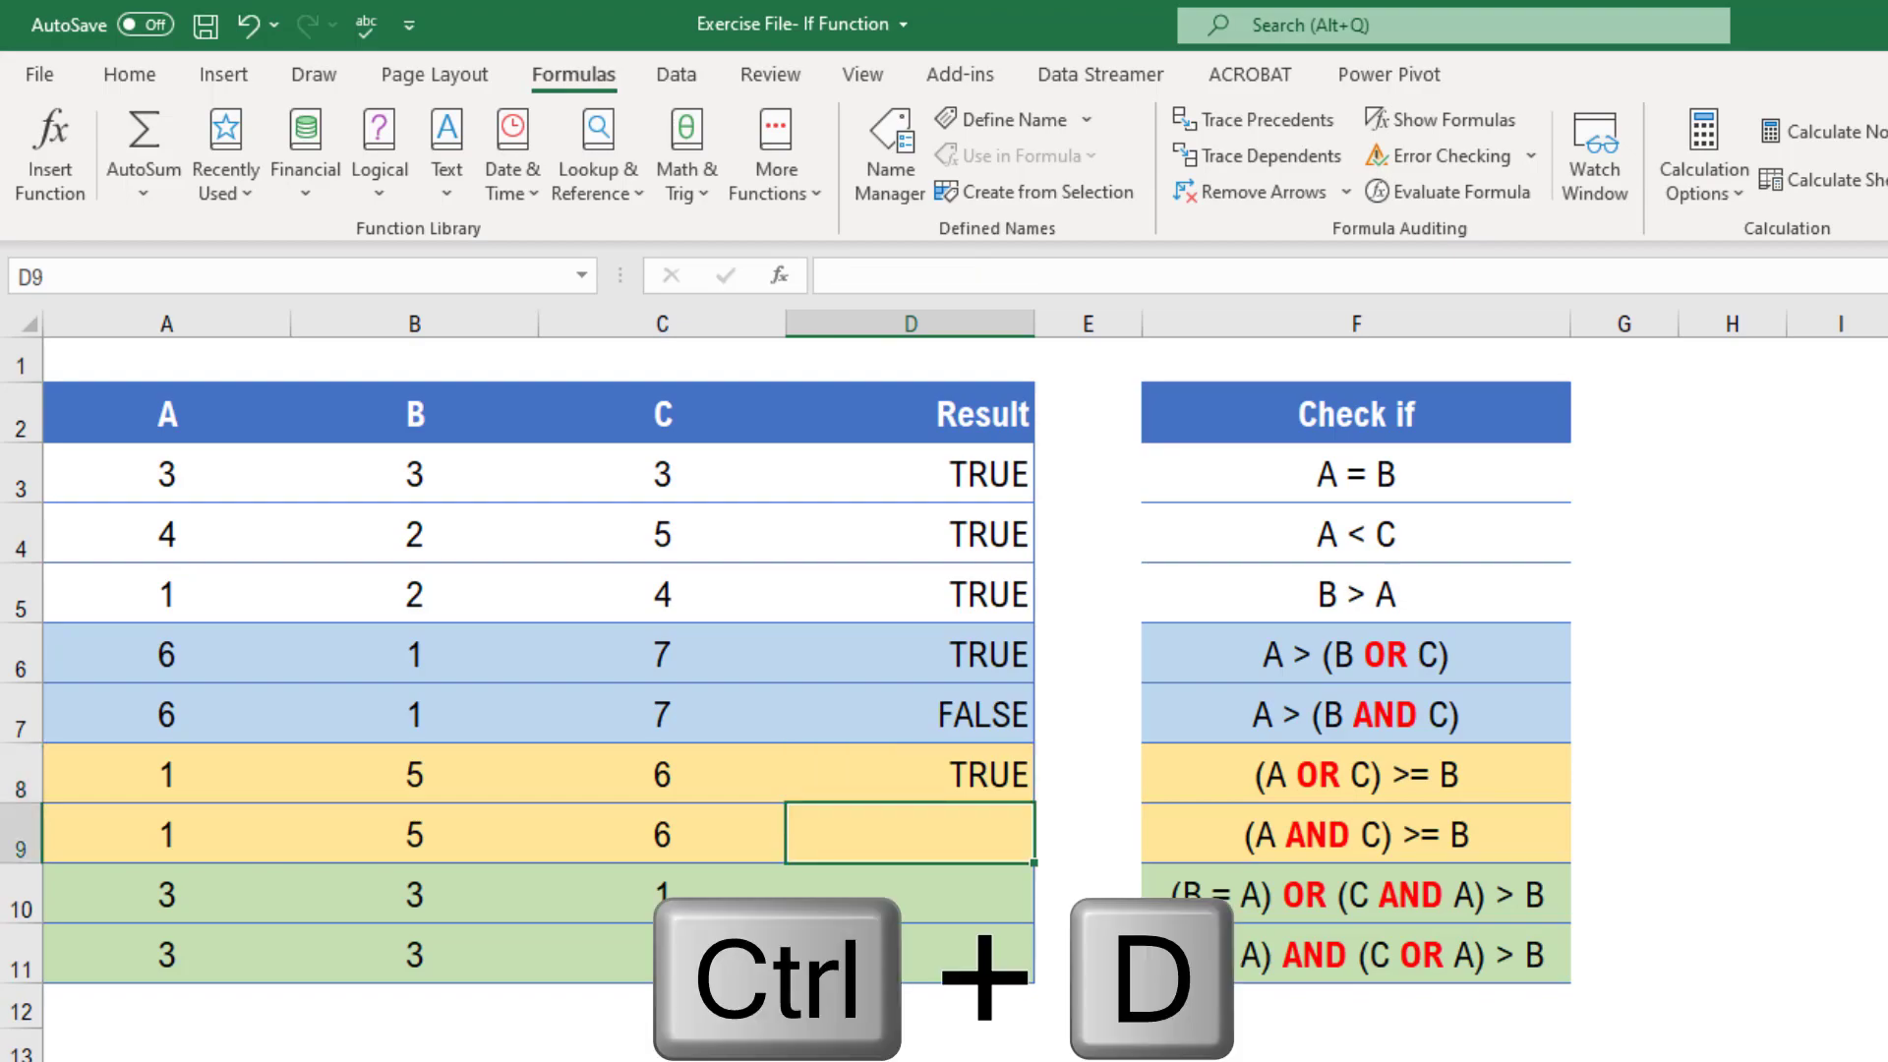
Copy the formula from D8 into D9 and change its function from OR to AND
key(ctrl+d)
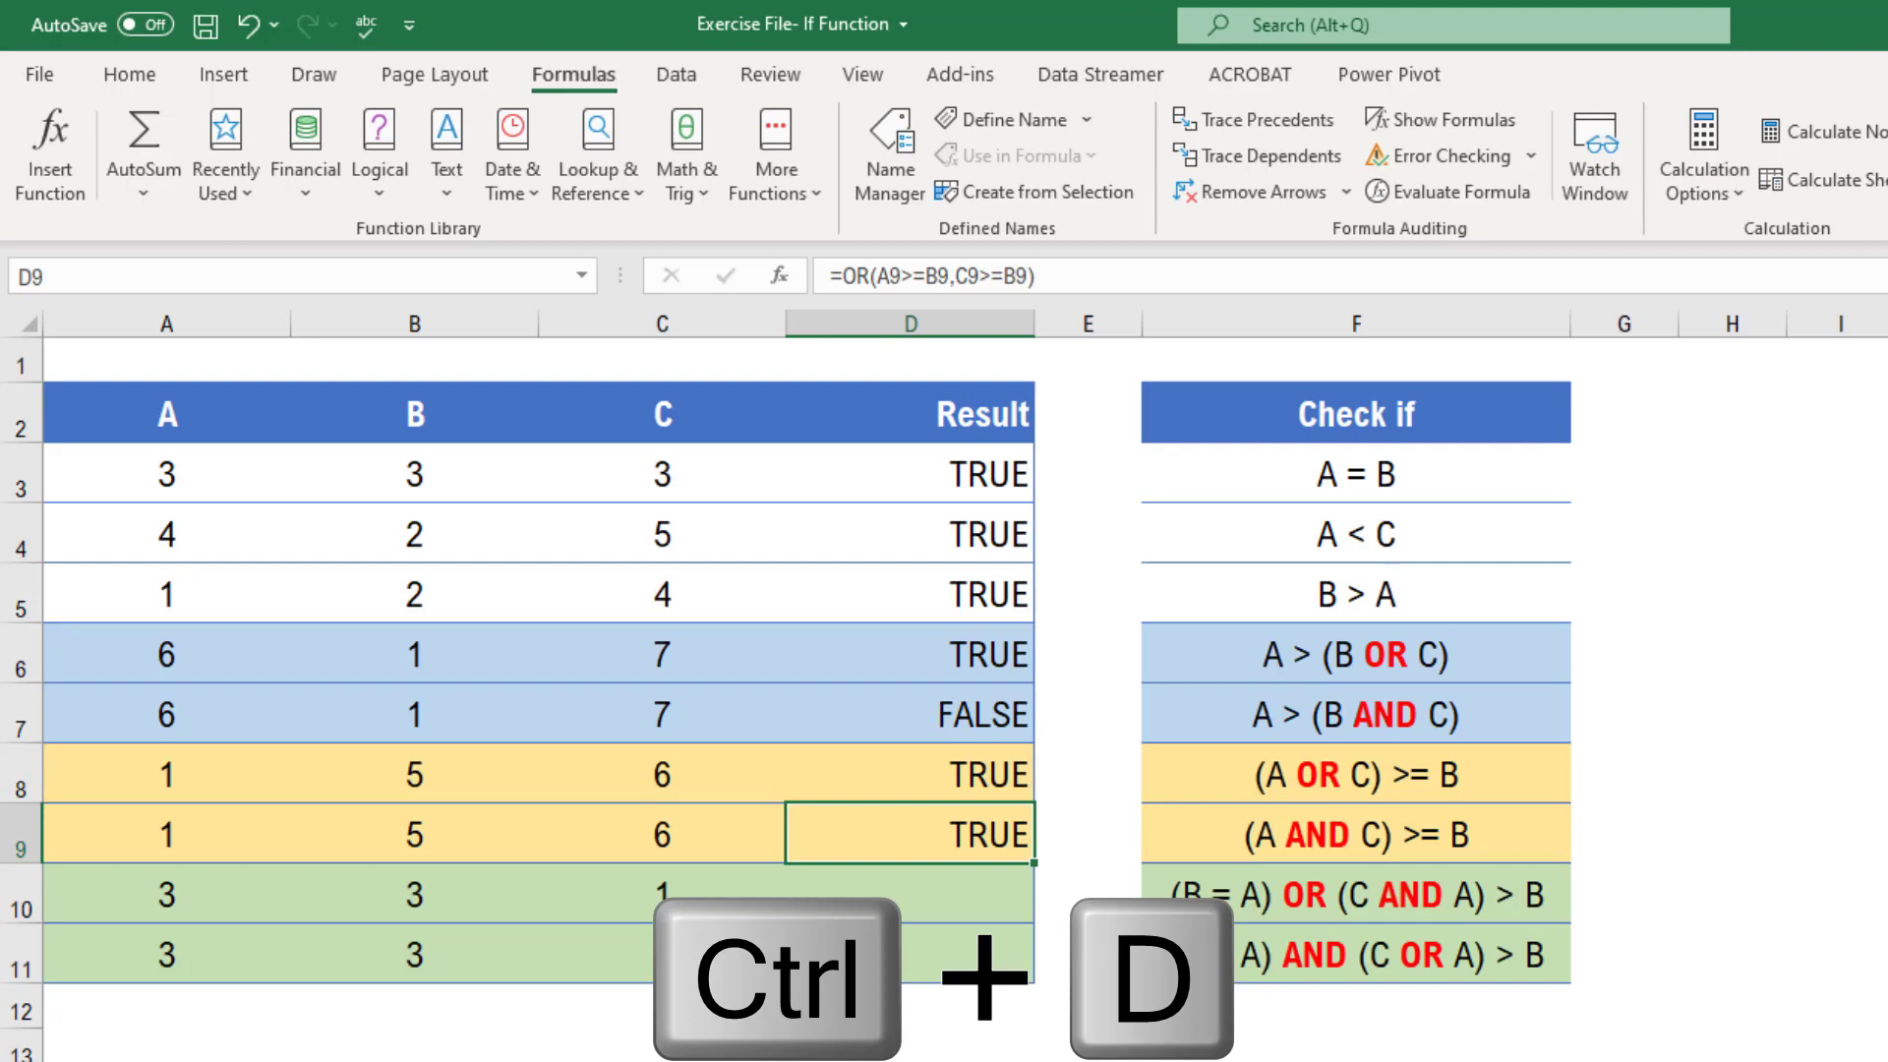
key(Up)
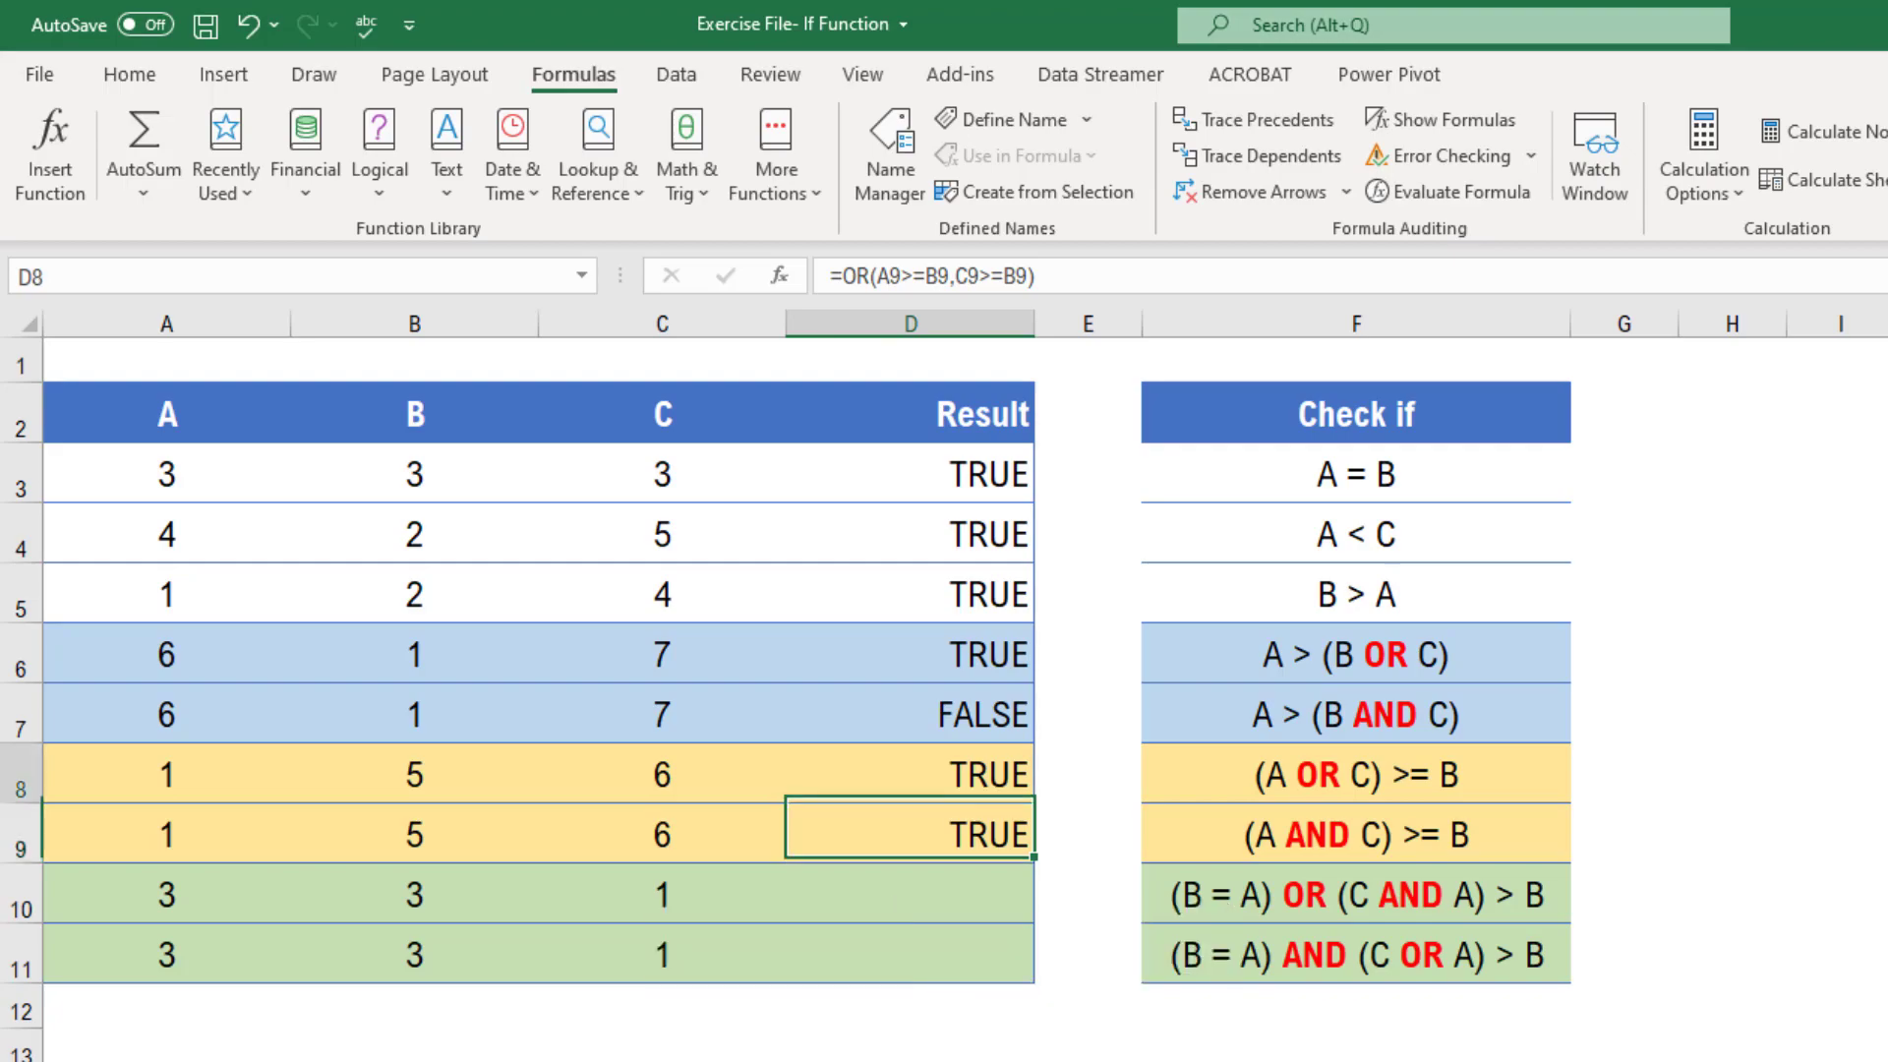
key(Down)
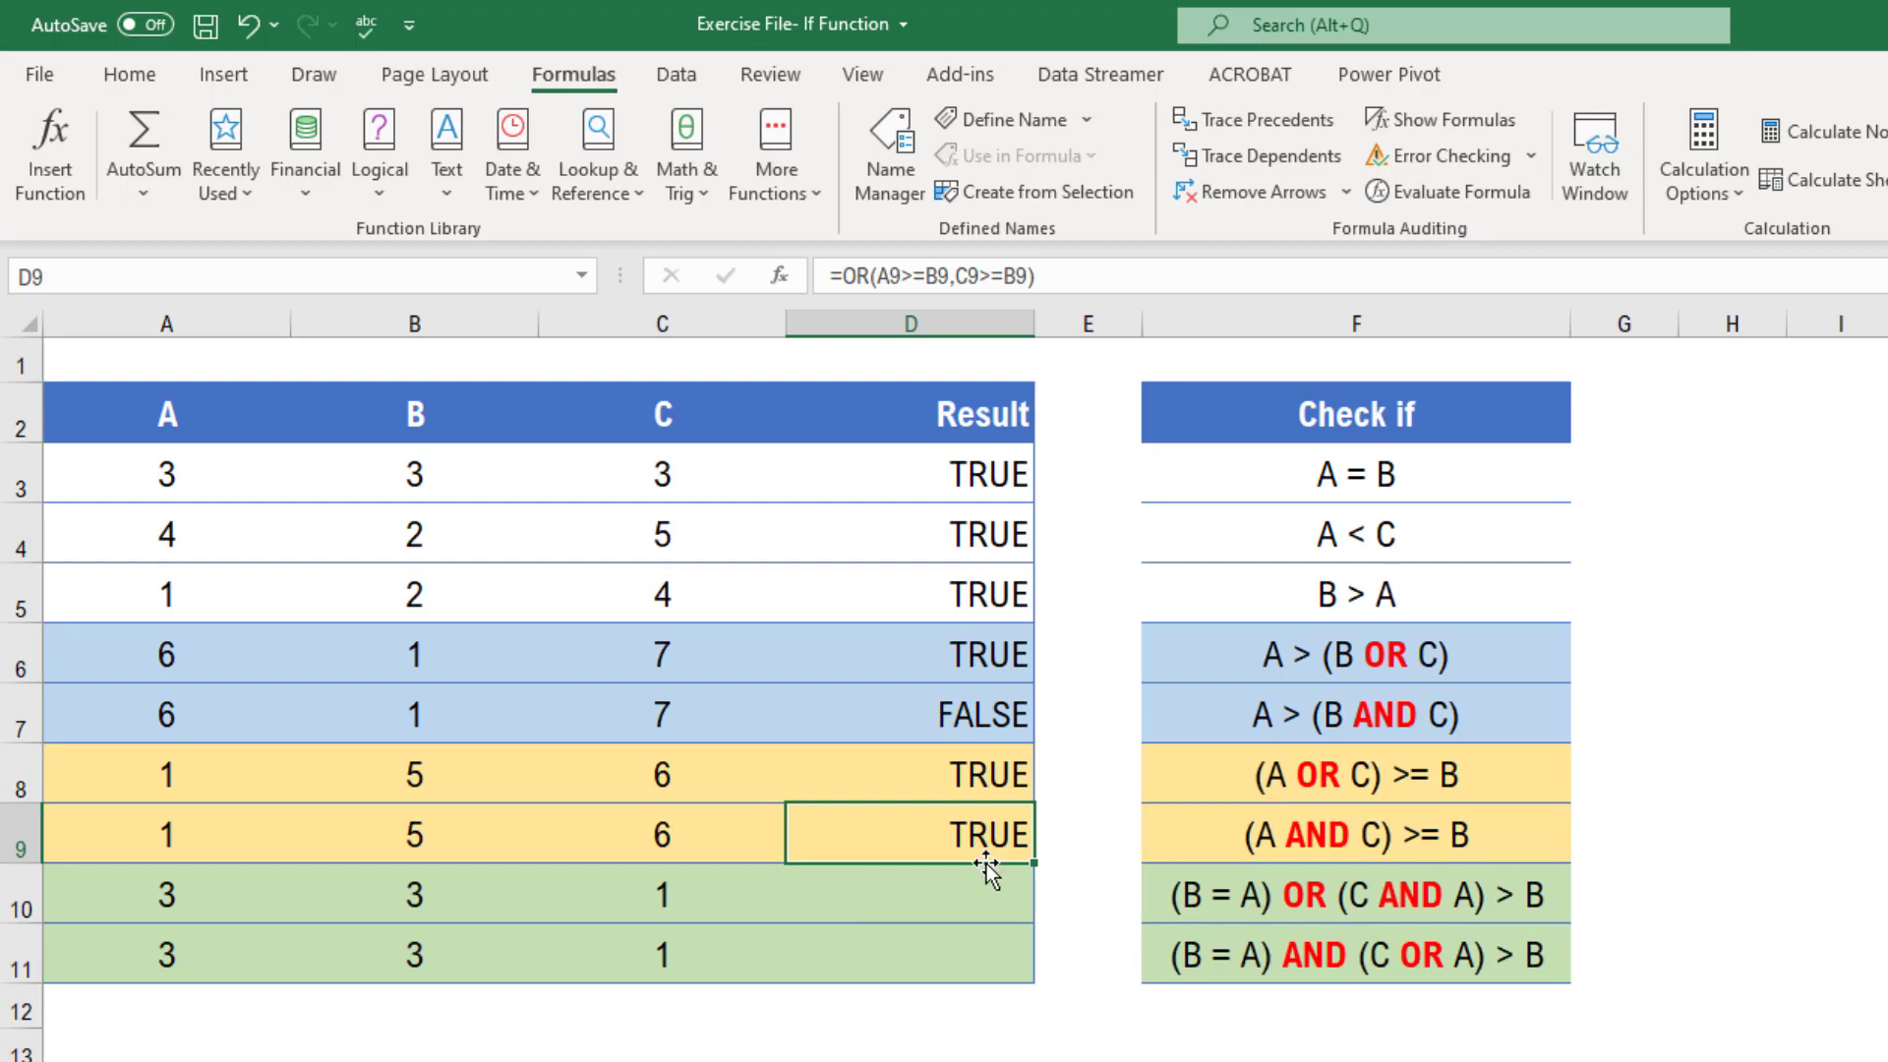
click(858, 275)
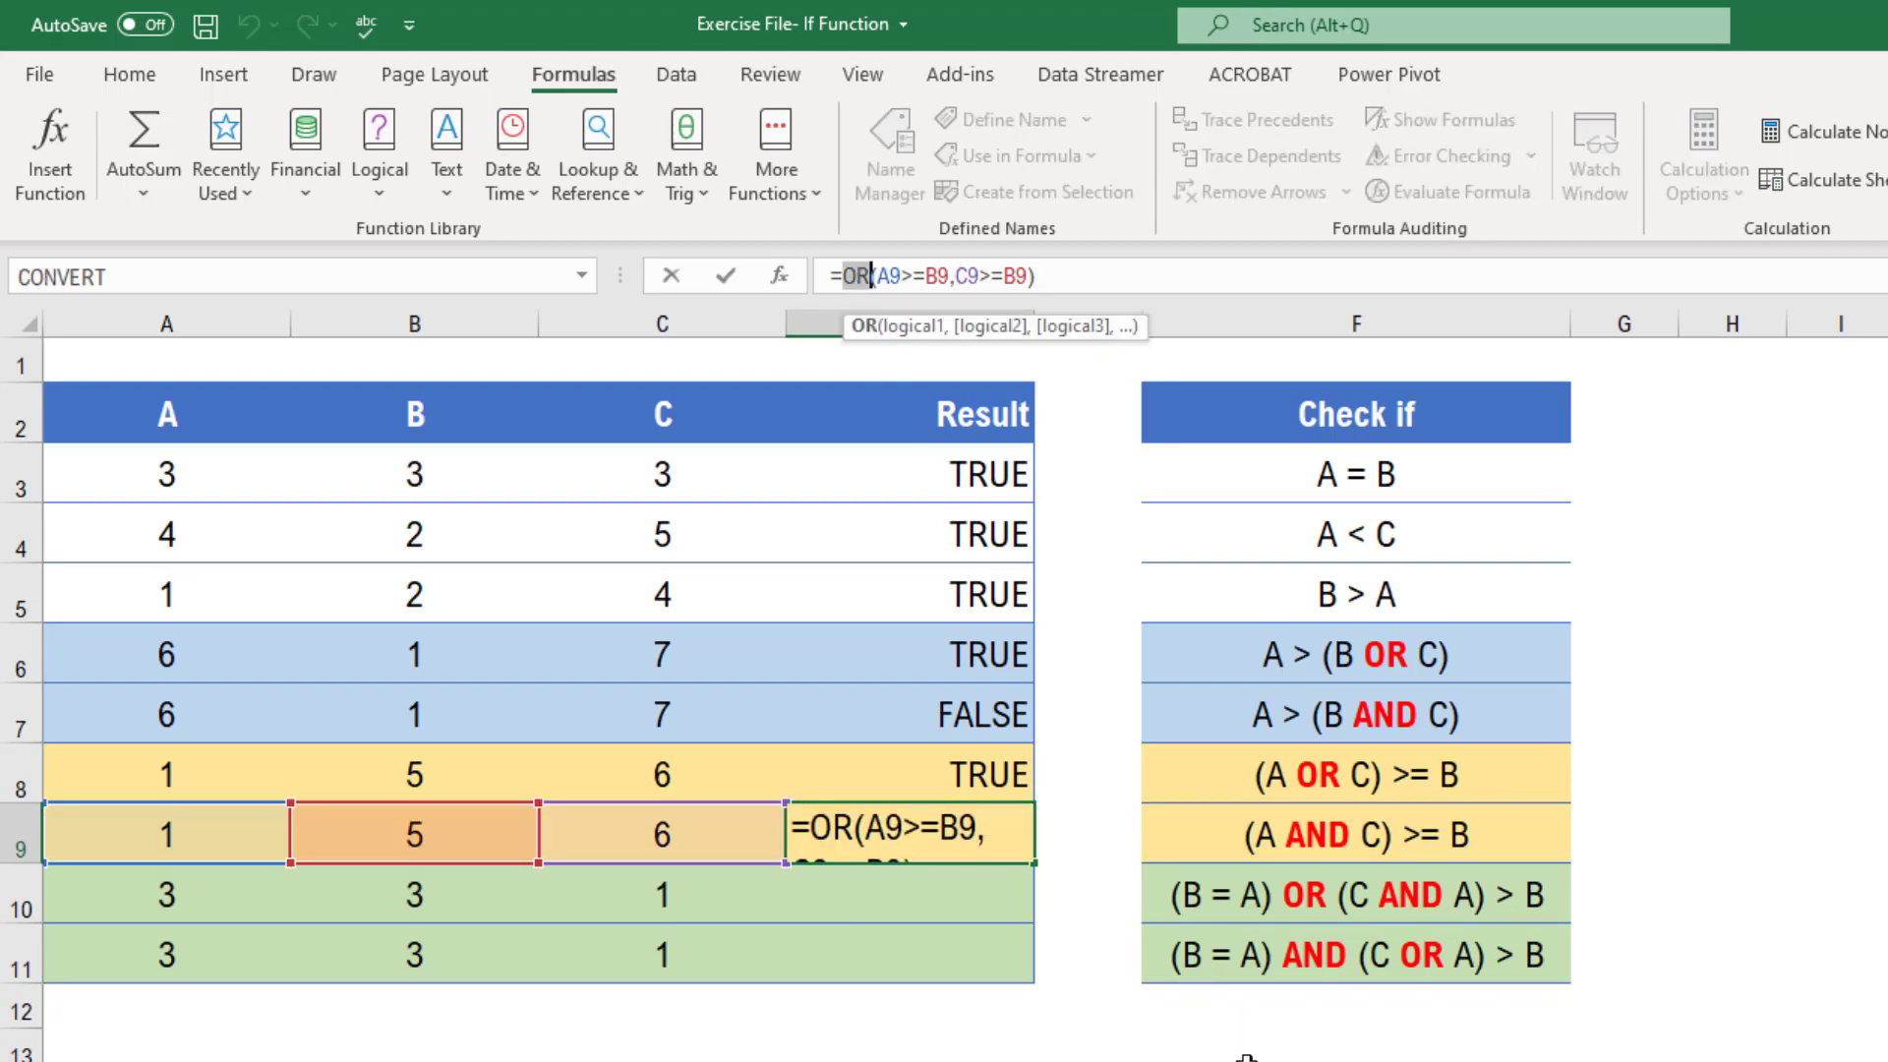
double_click(835, 831)
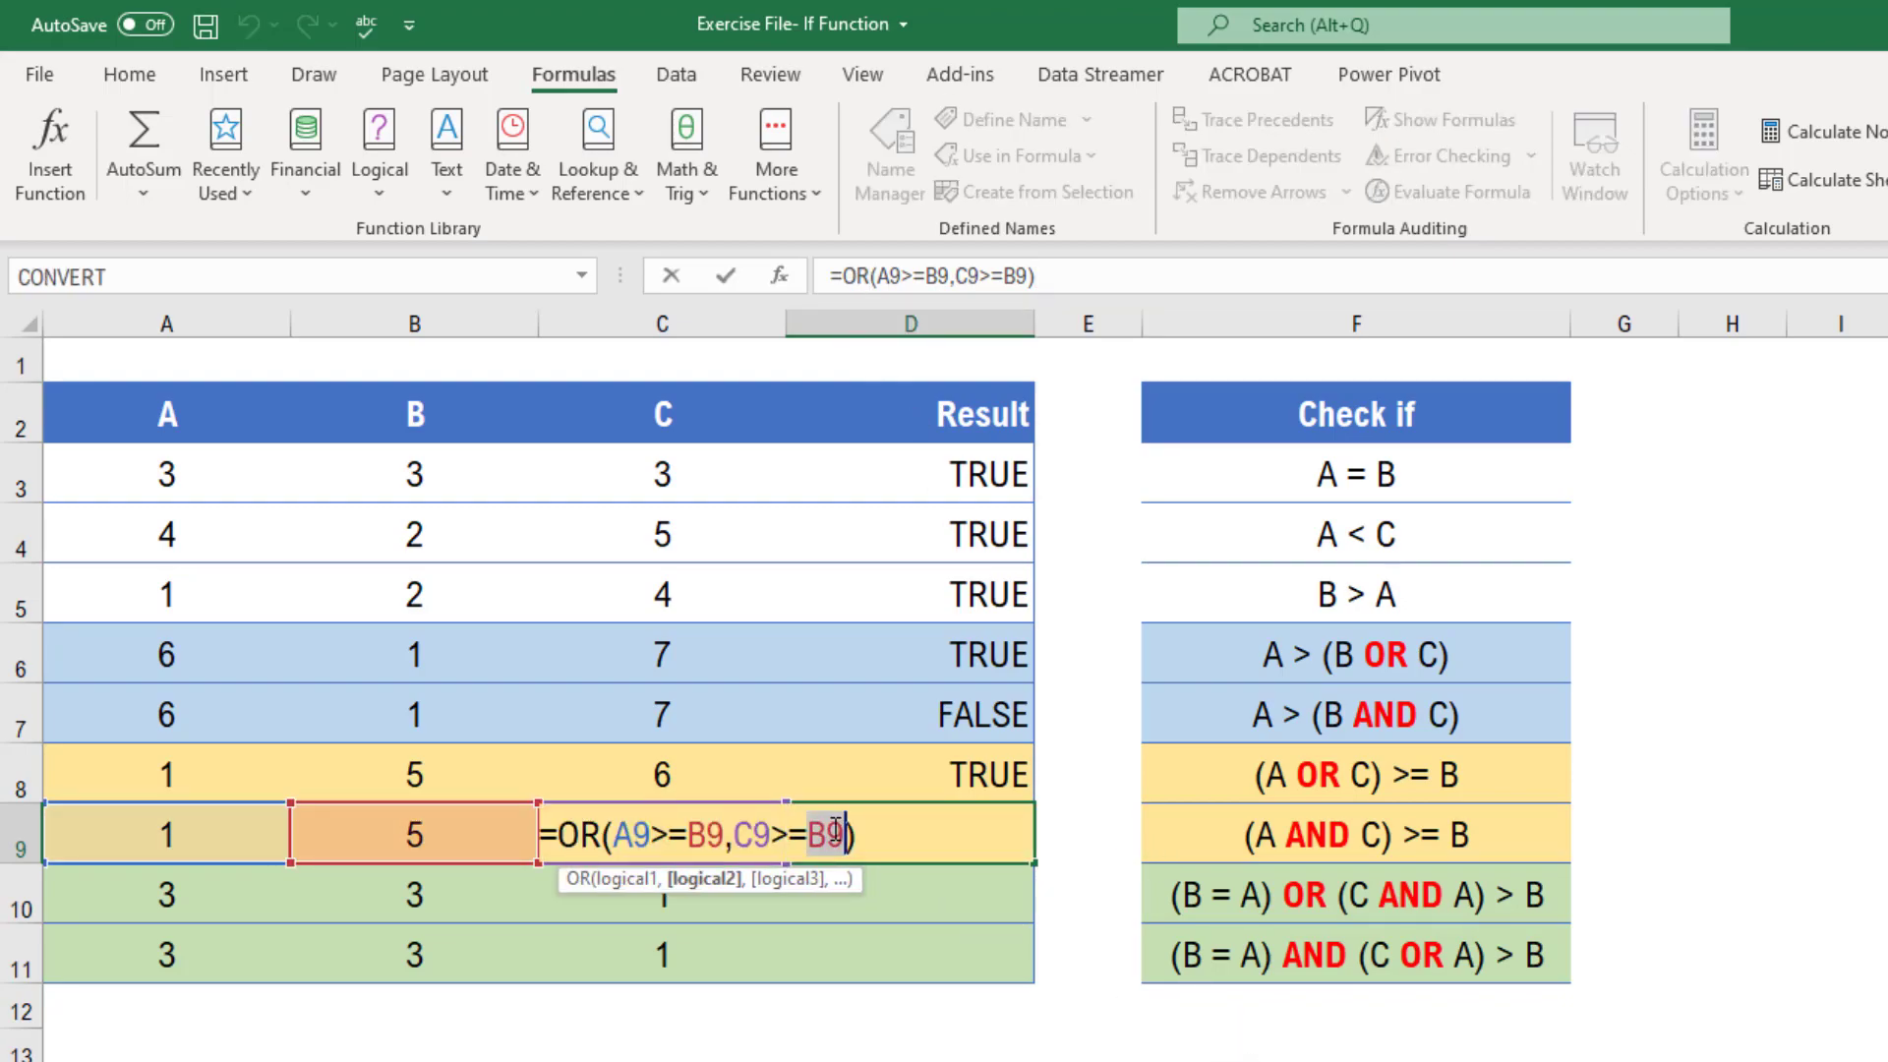
double_click(588, 835)
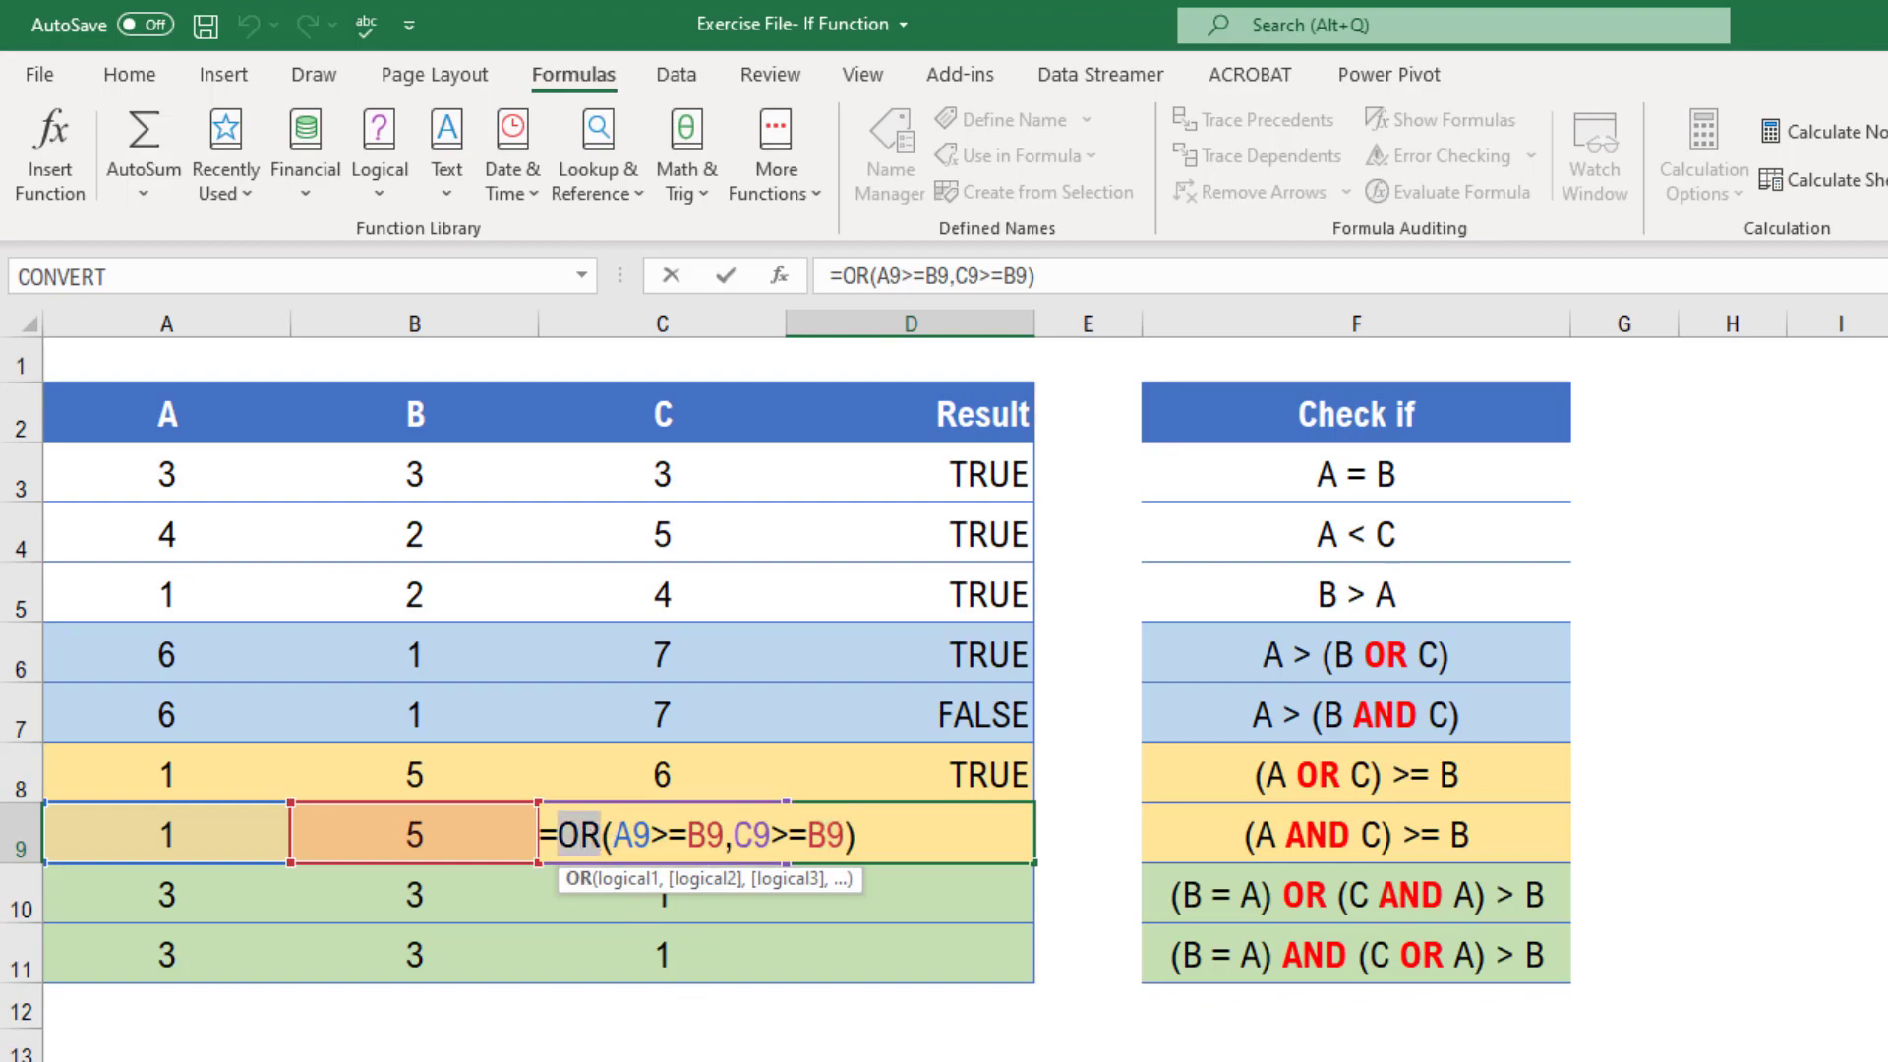
text(and)
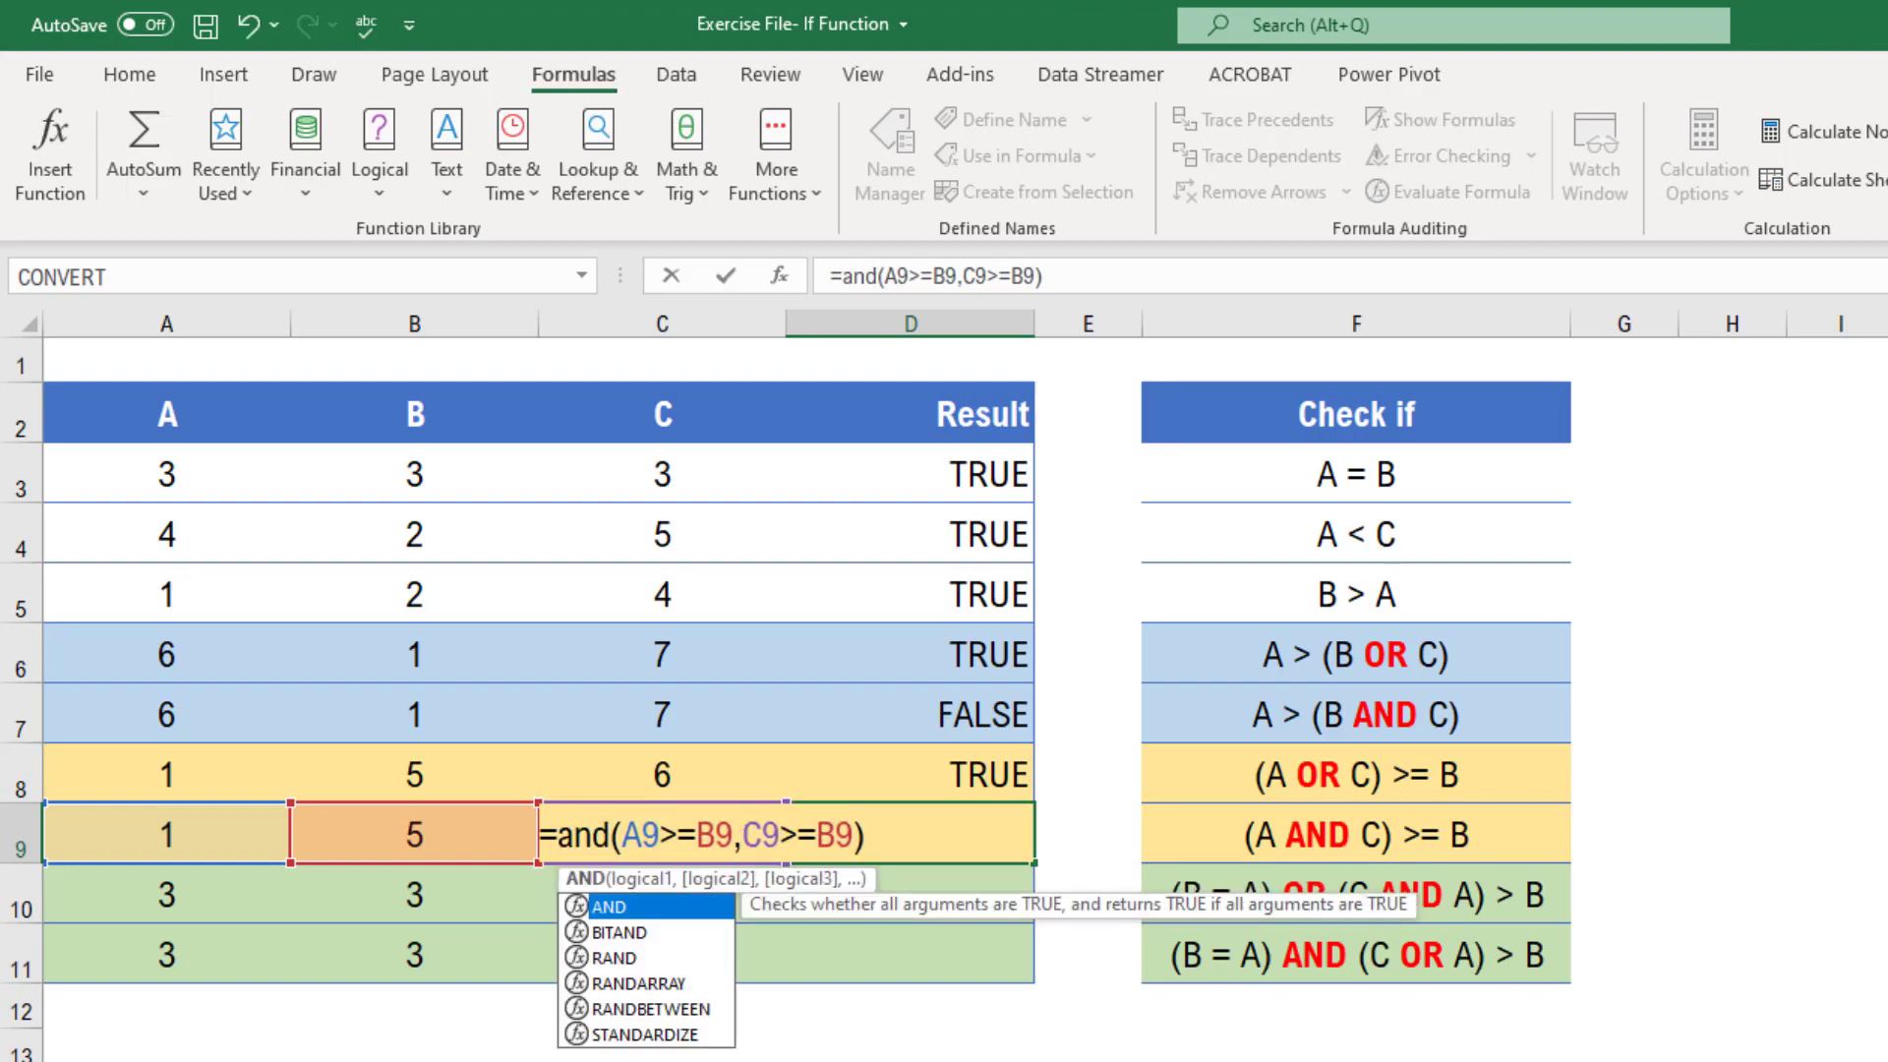
key(Tab)
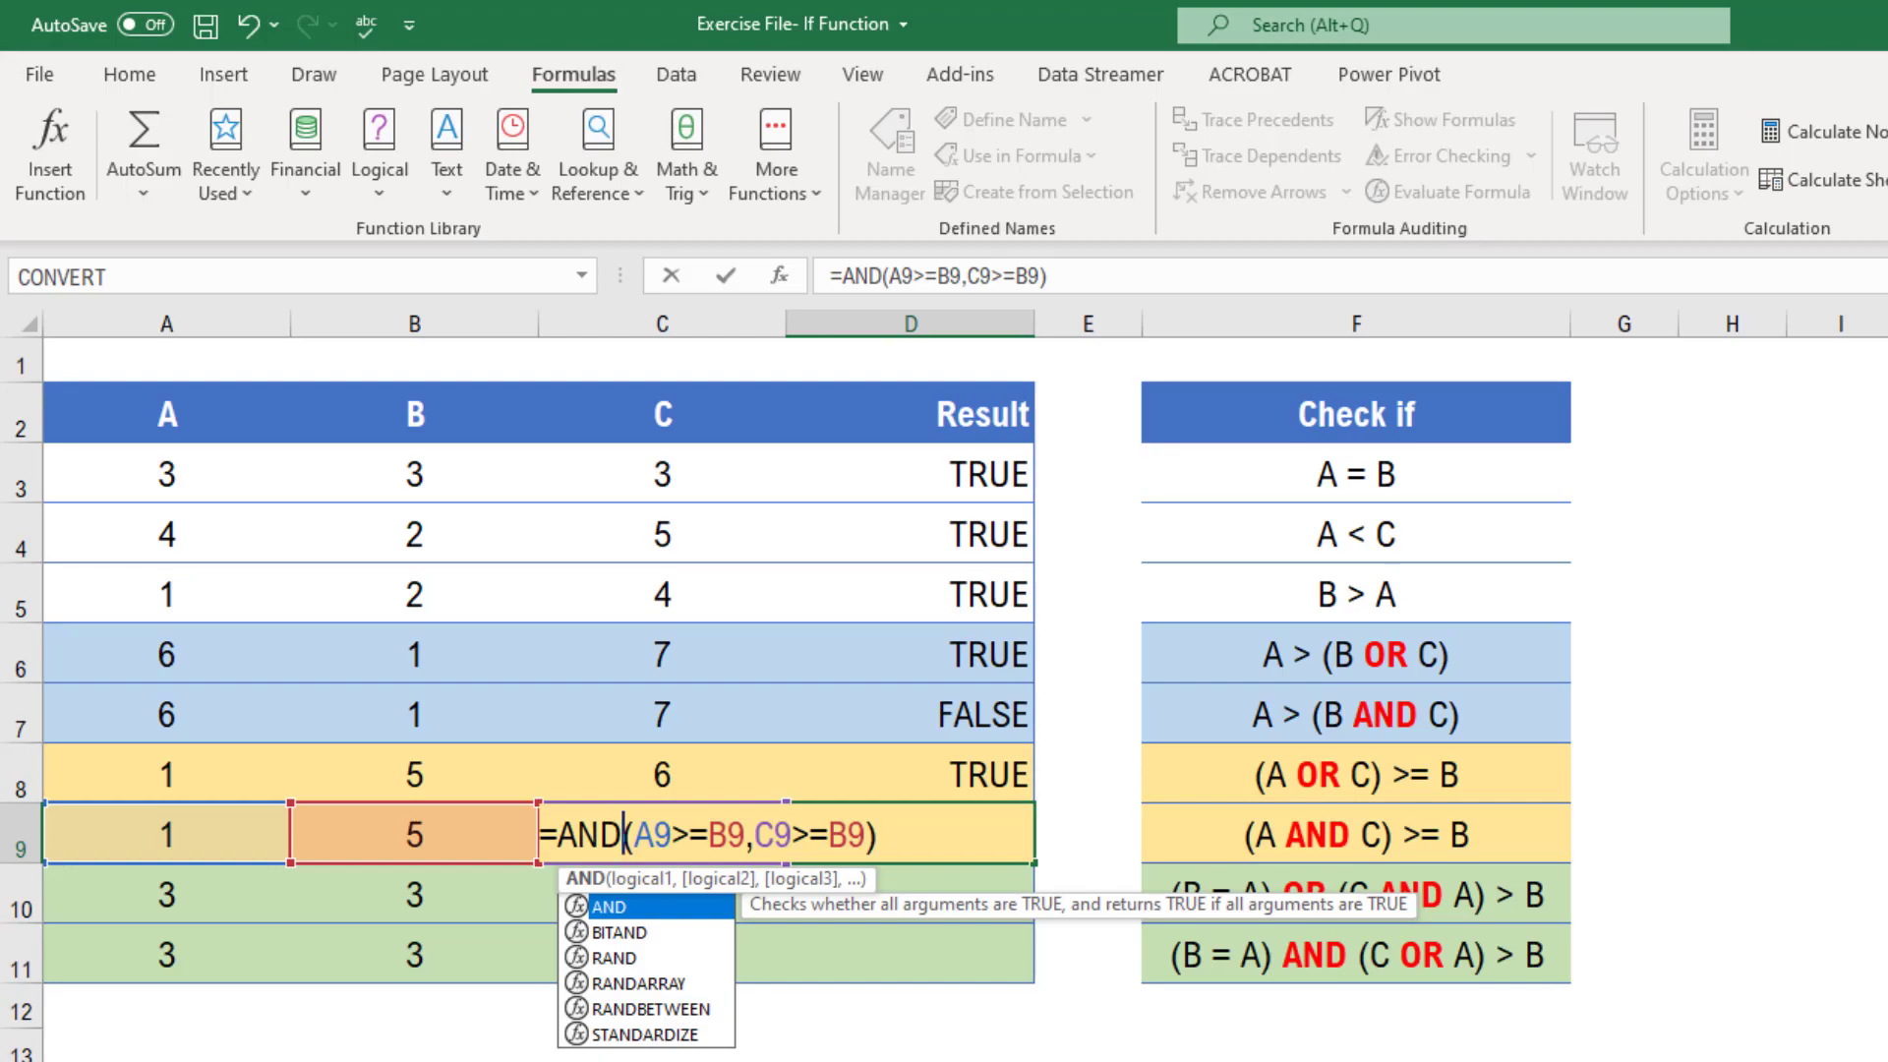
key(Return)
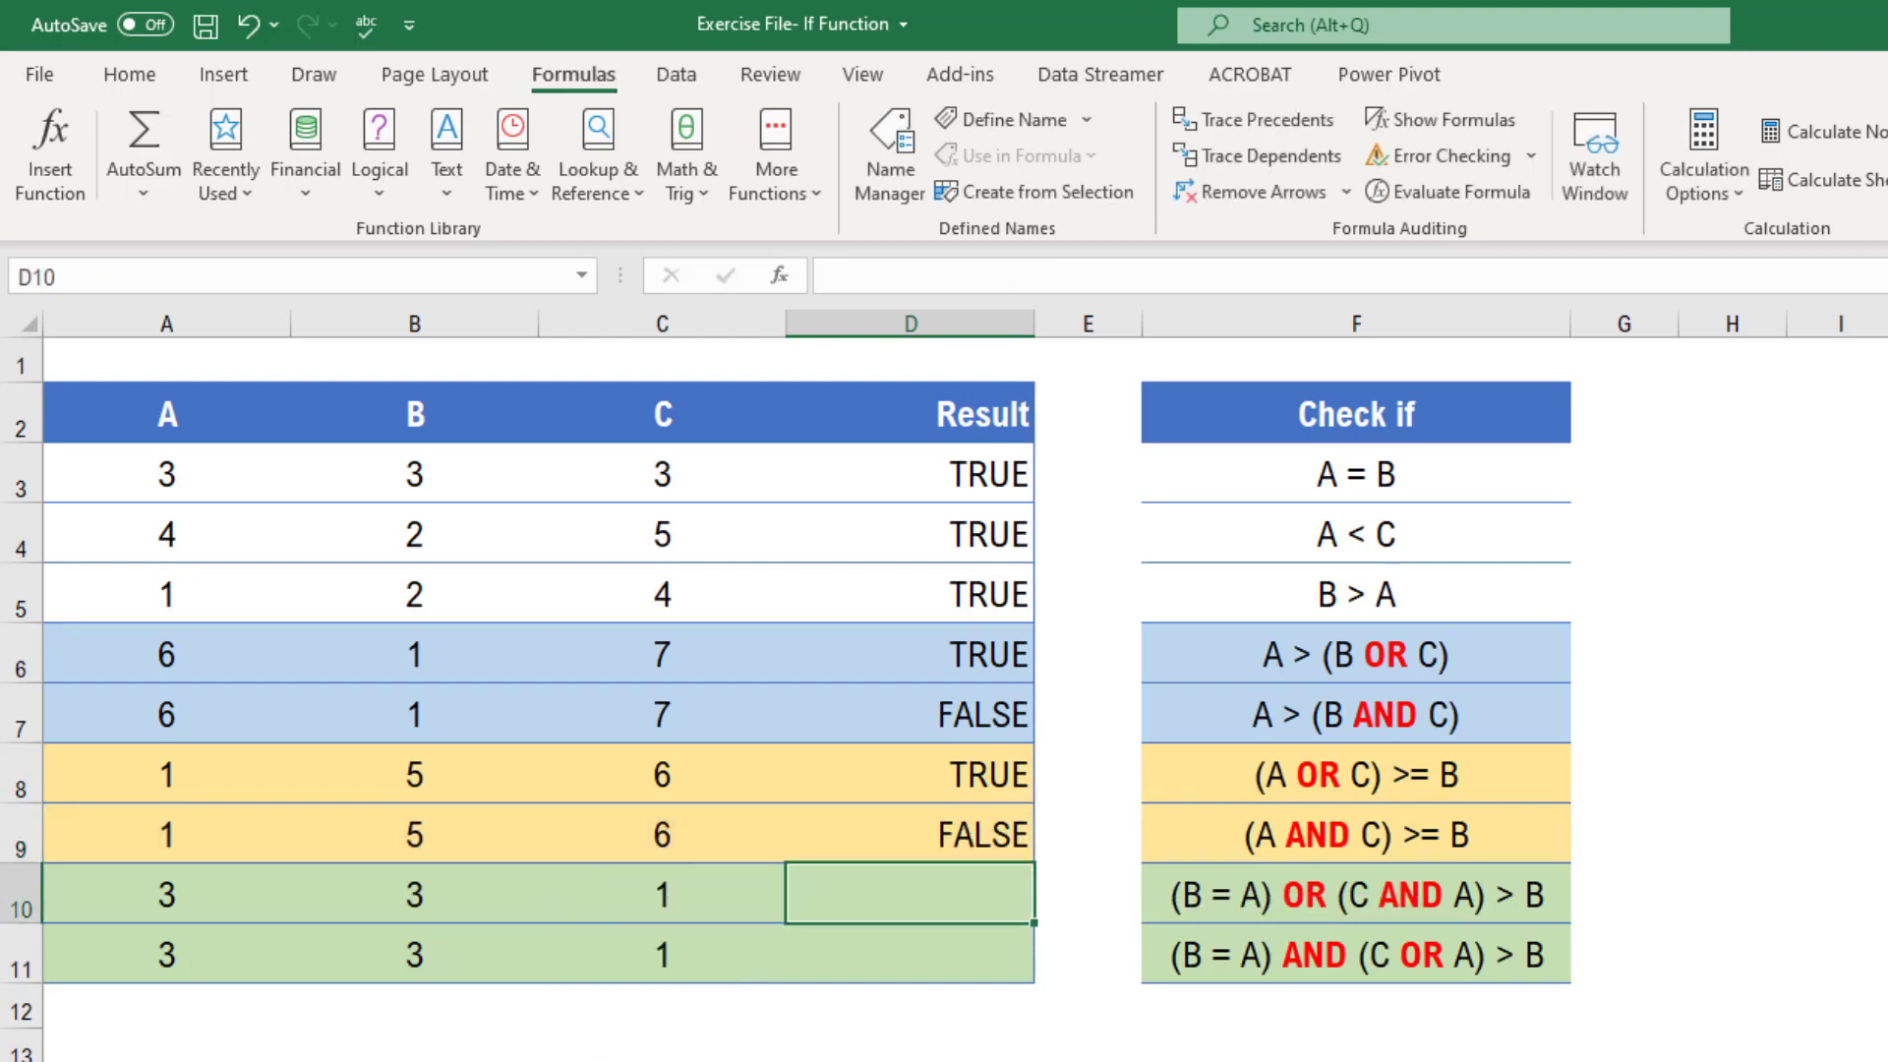
Inspect the AND formula in D9 in the formula bar
click(961, 841)
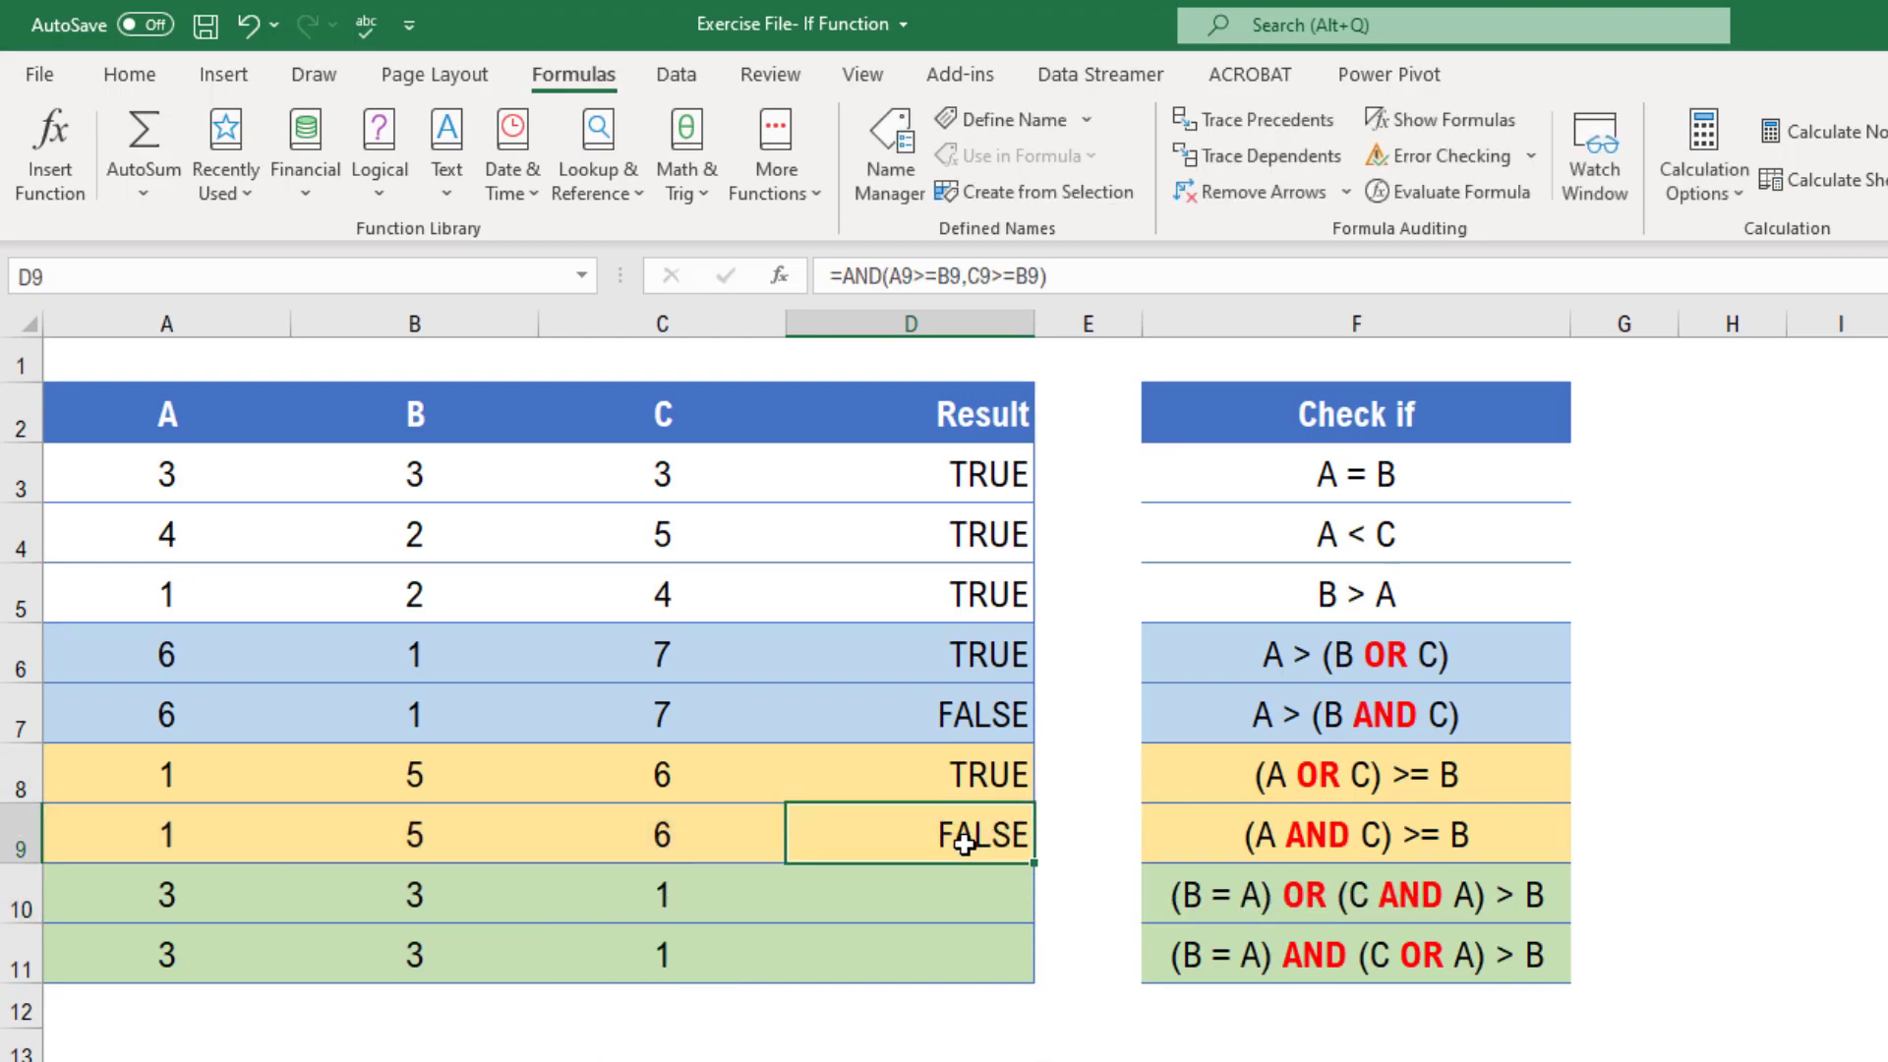
click(913, 280)
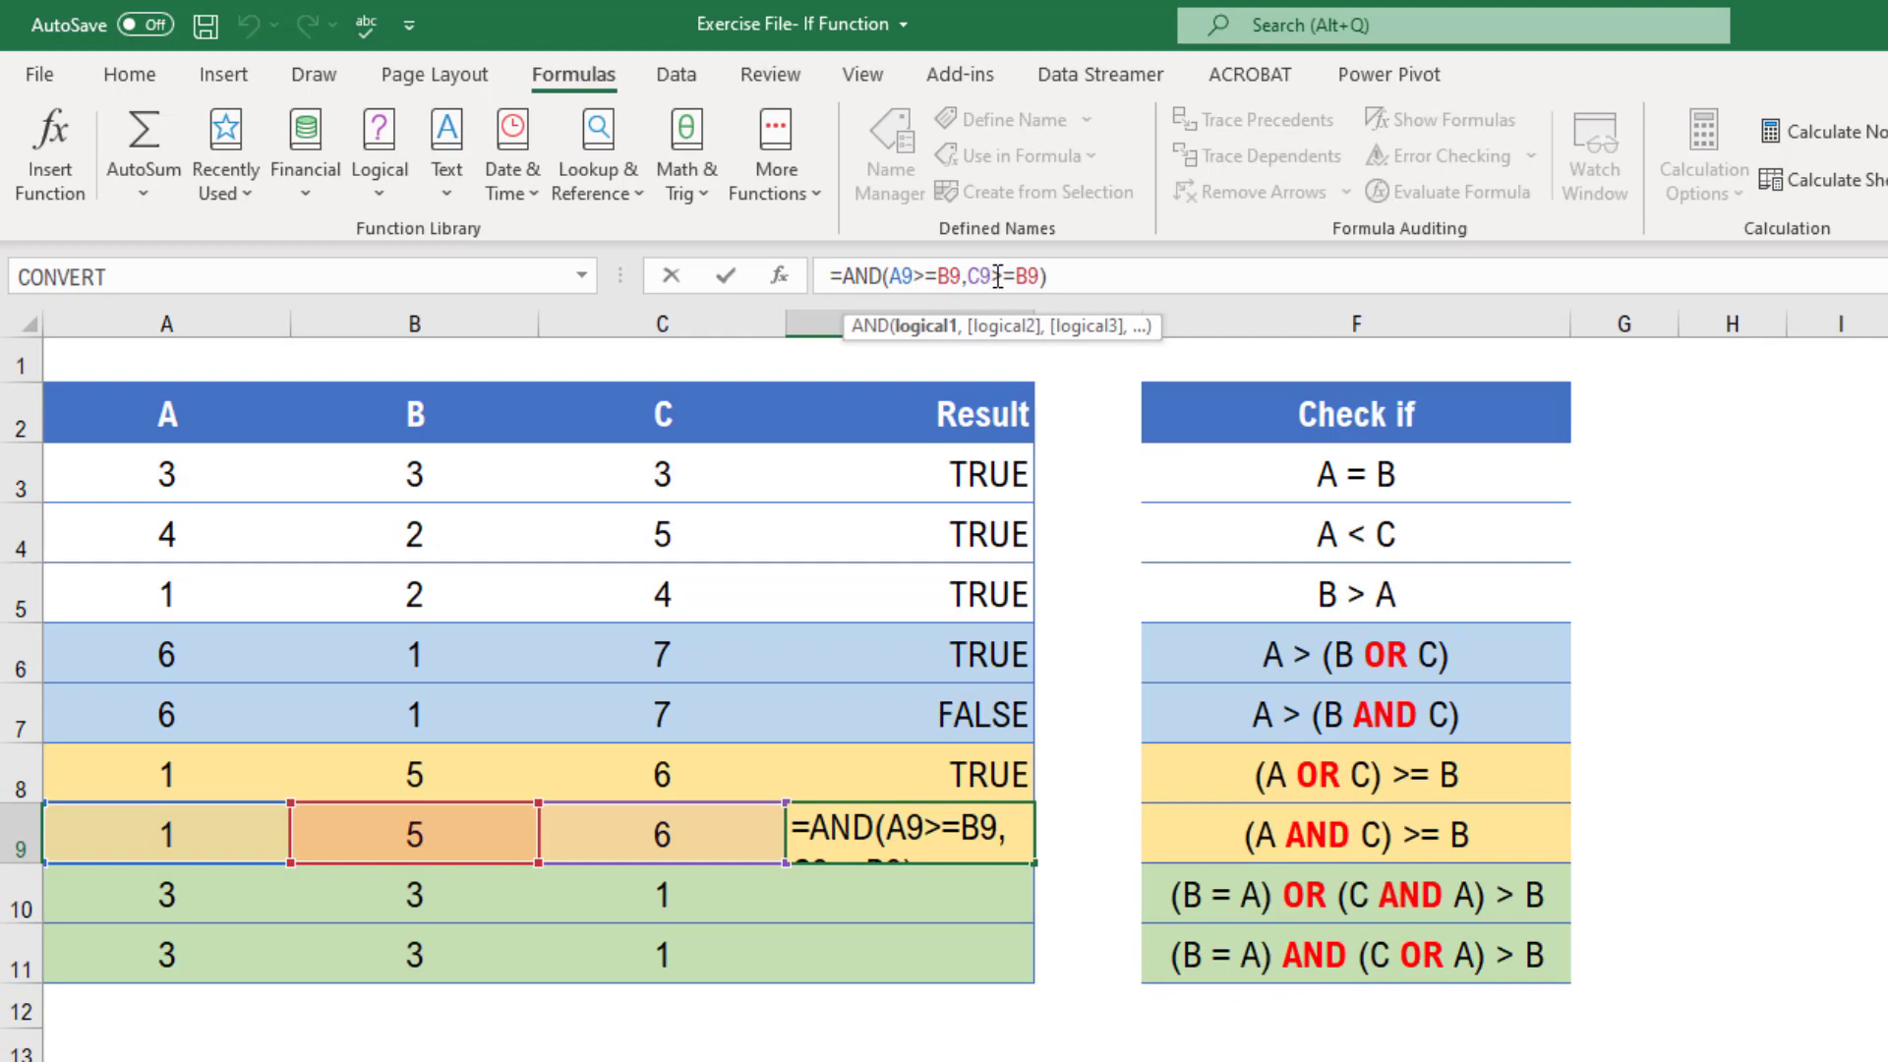
click(1004, 276)
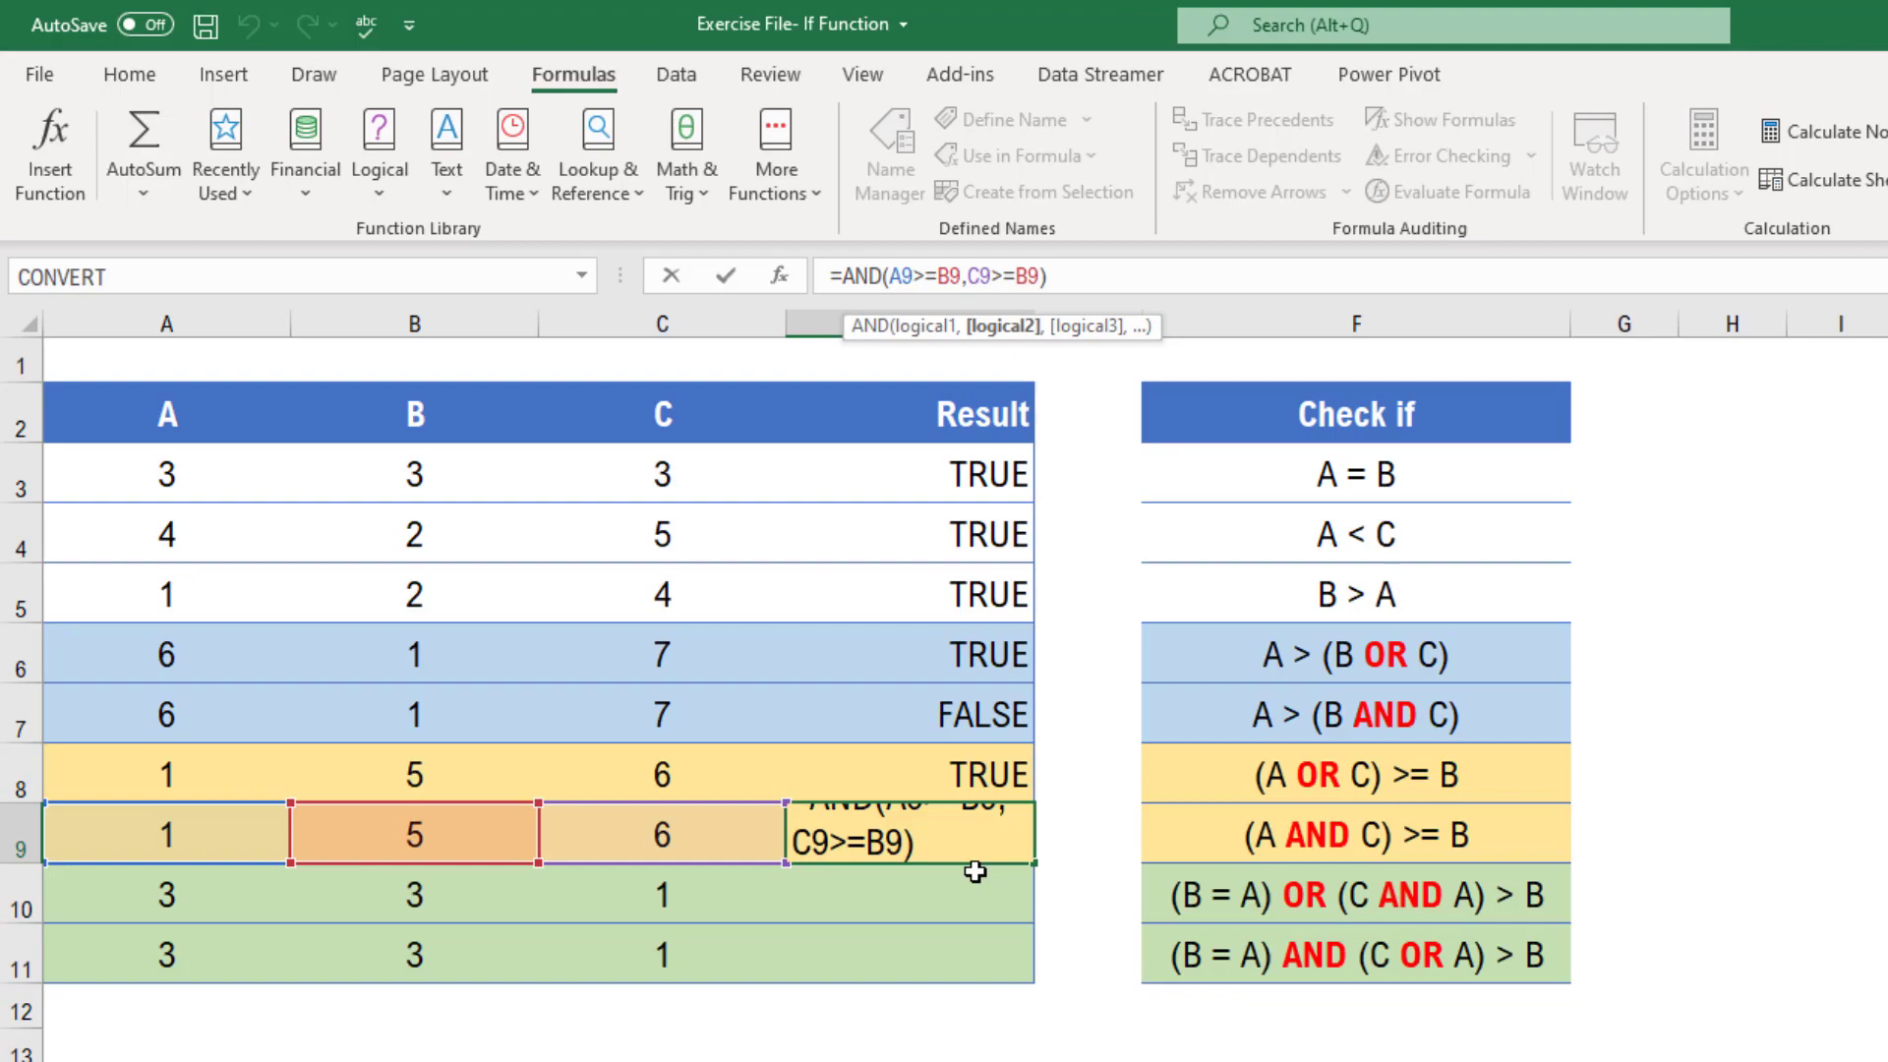
key(Return)
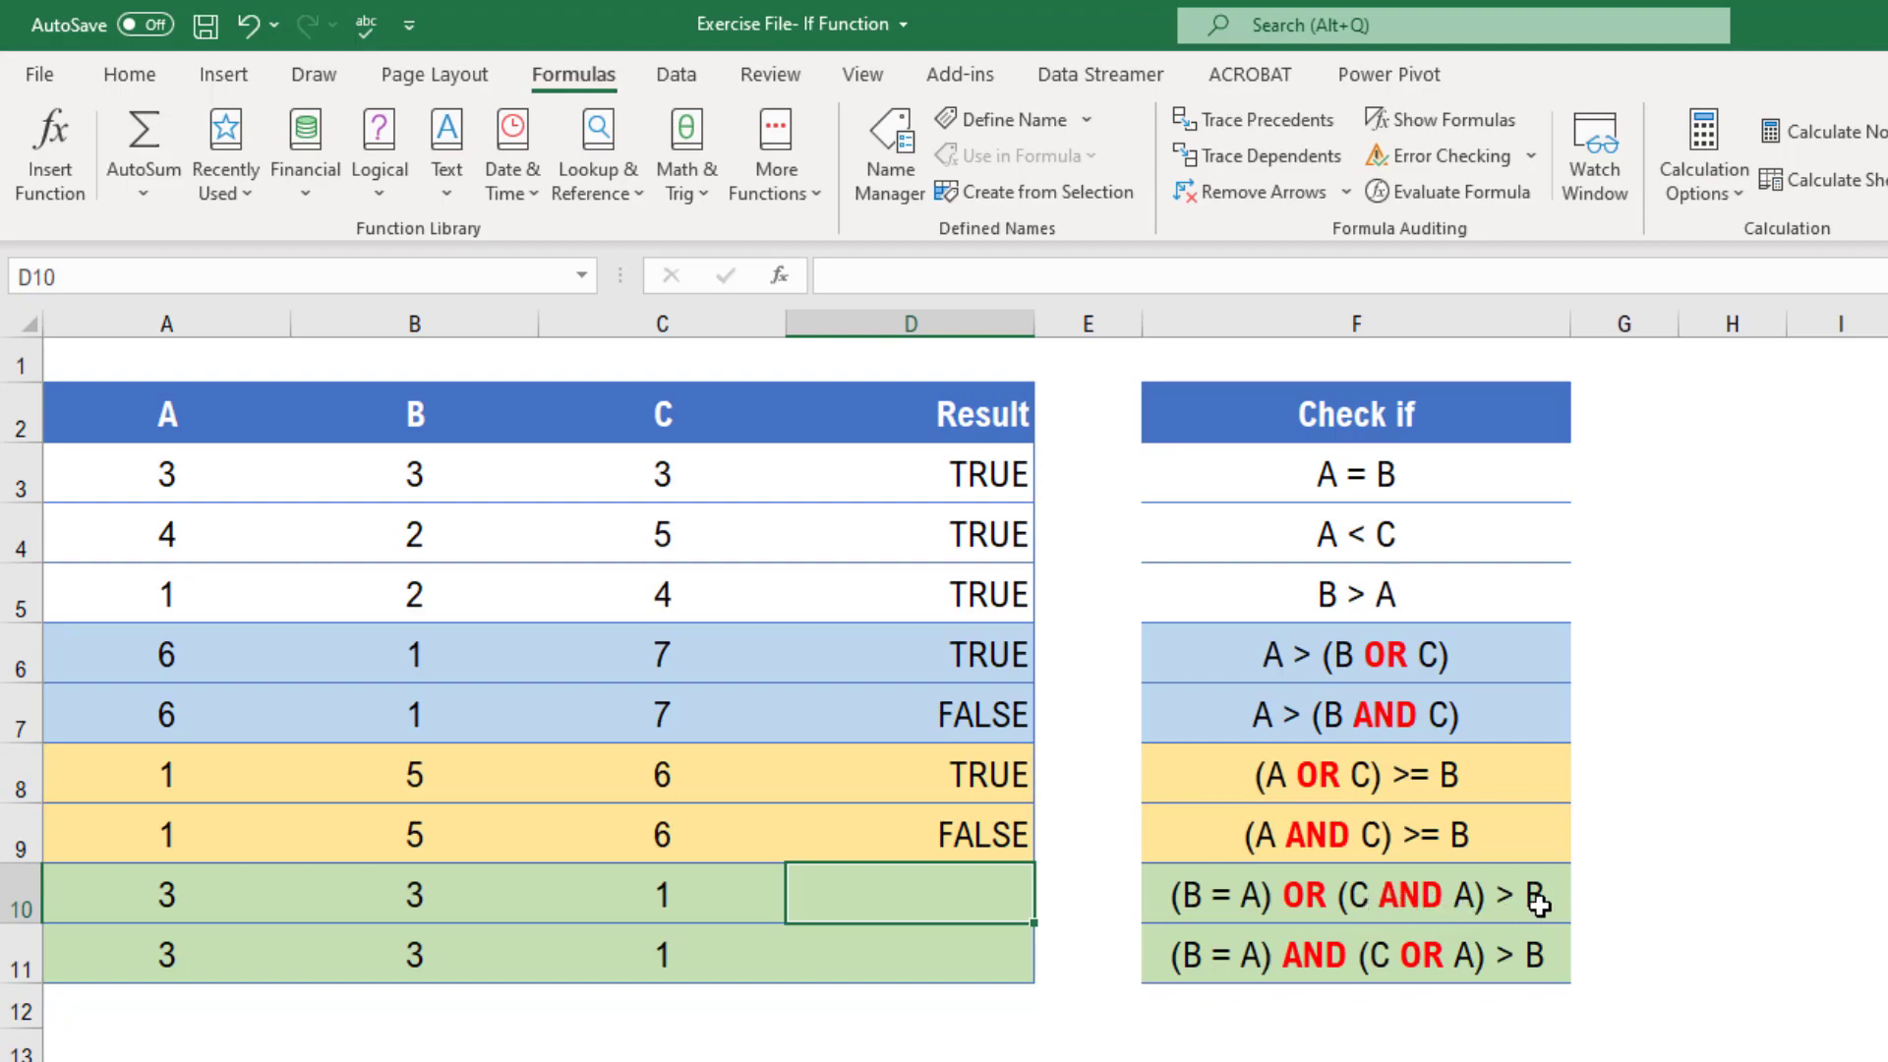
Start an OR formula in D10 testing B10=A10 and open a nested AND function
click(1314, 910)
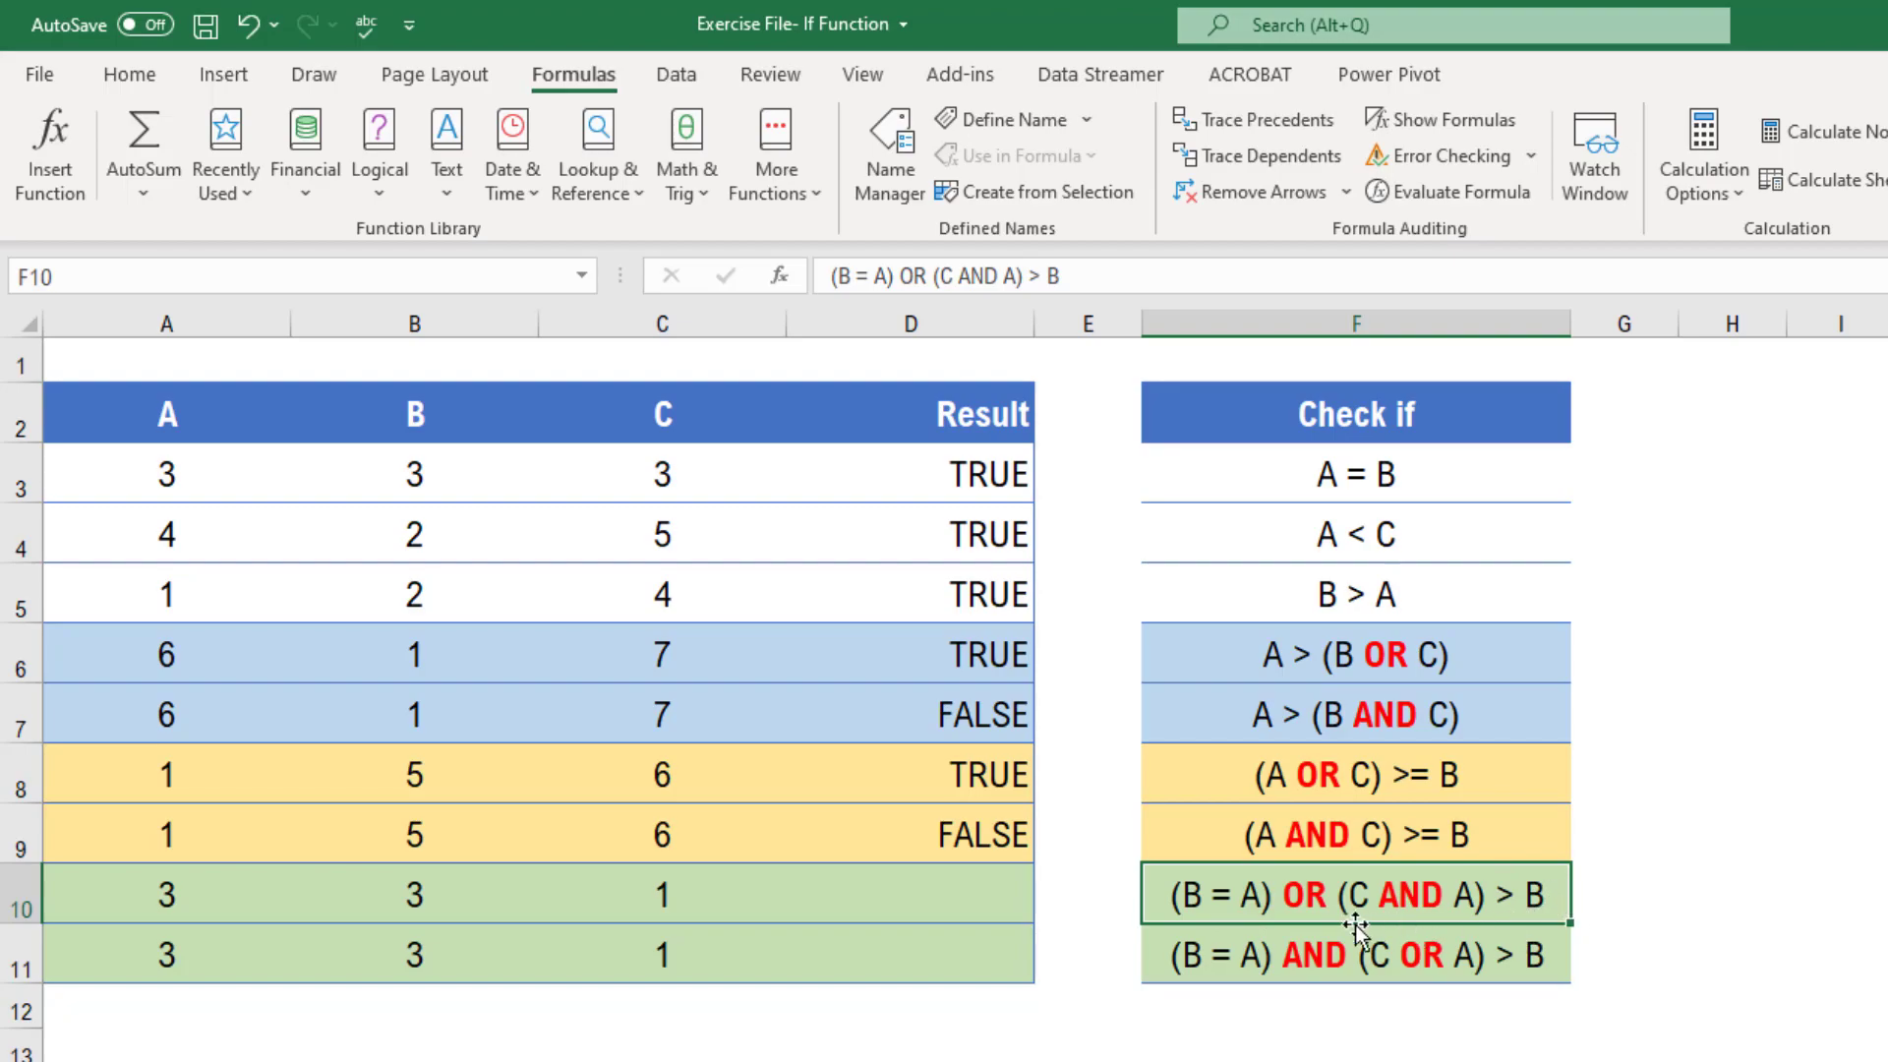
click(890, 918)
text(=or)
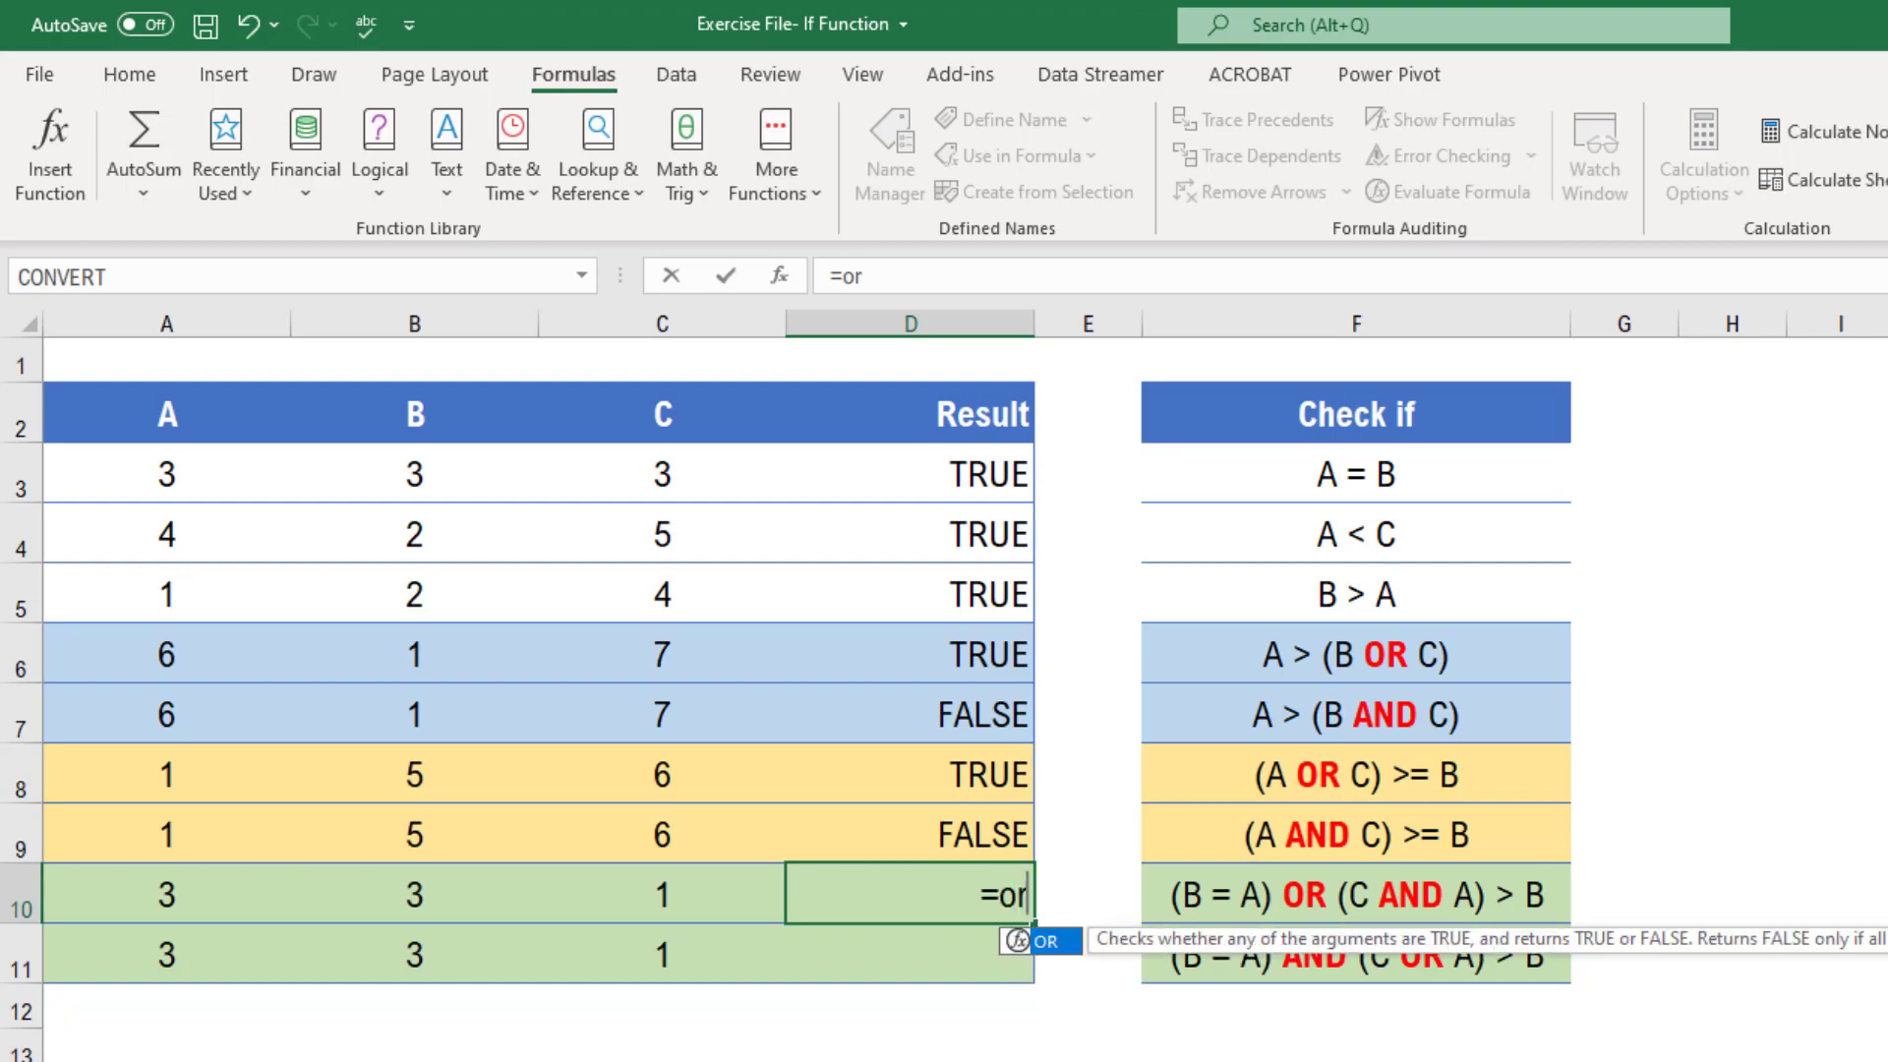
key(Tab)
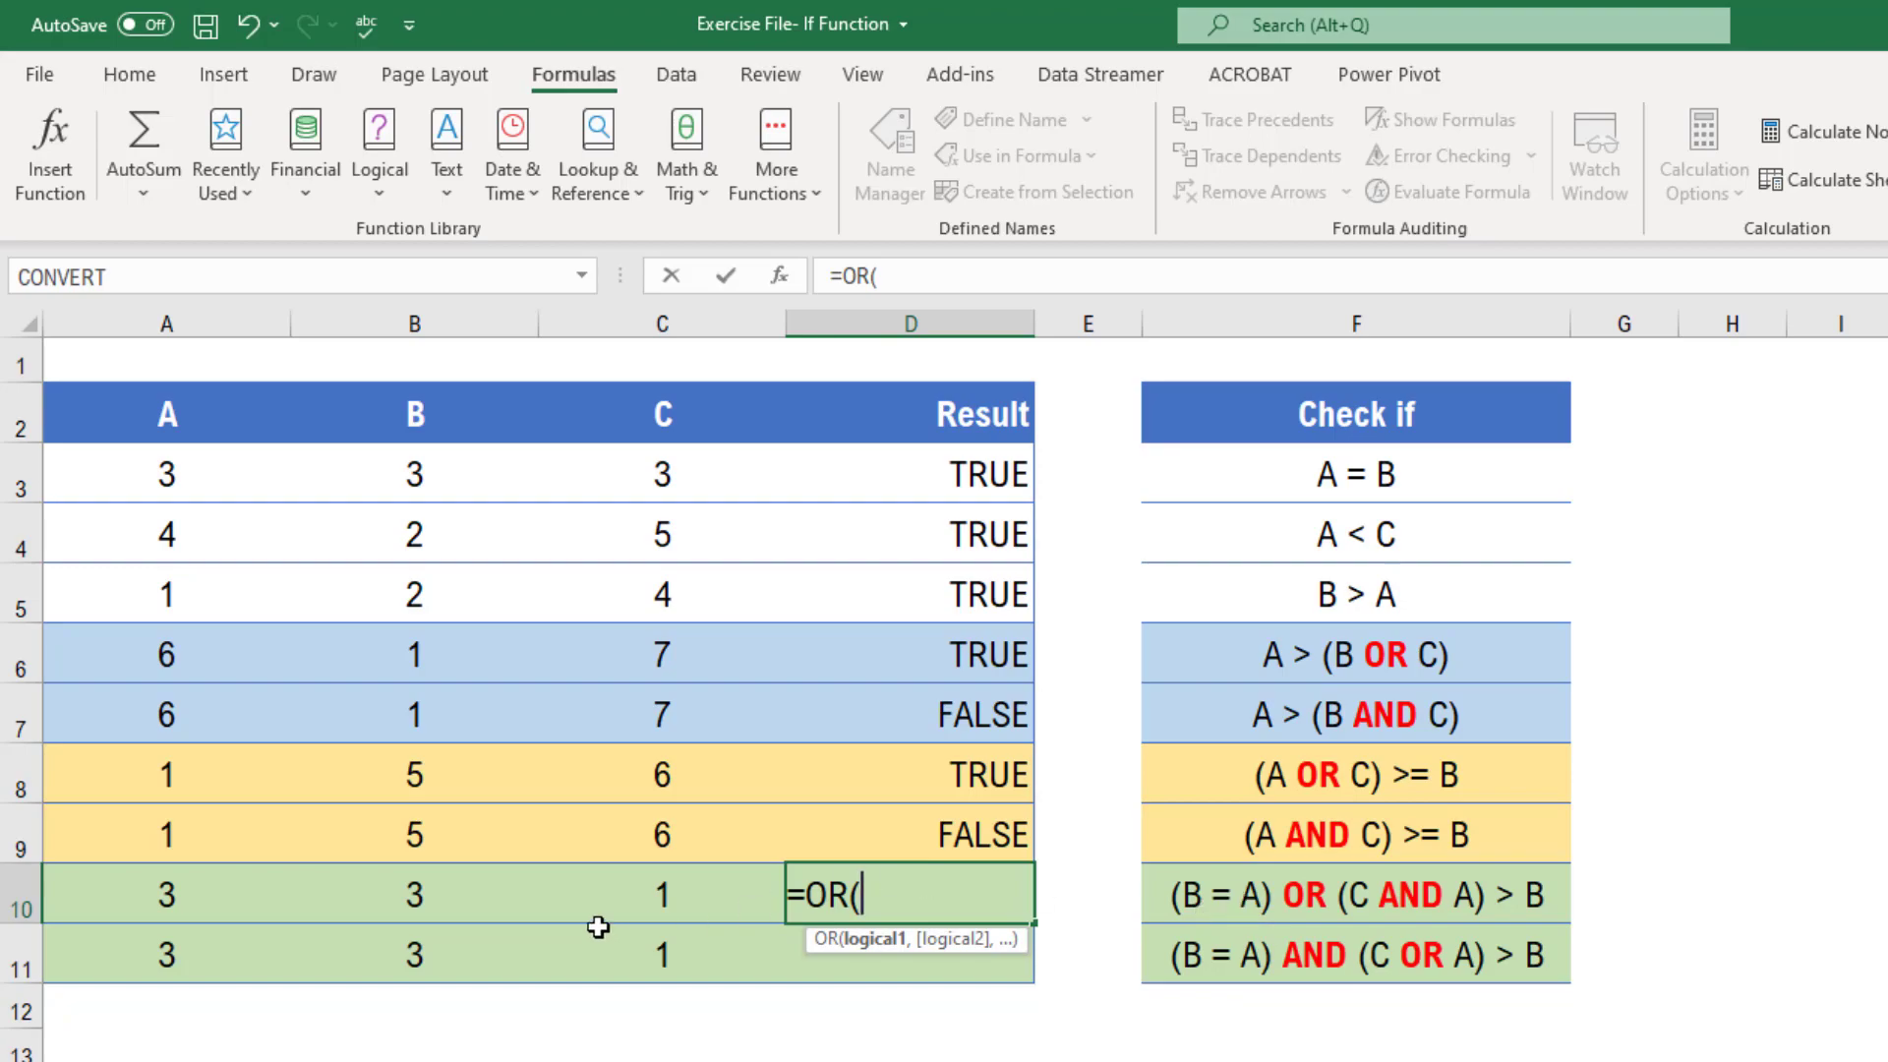
click(419, 899)
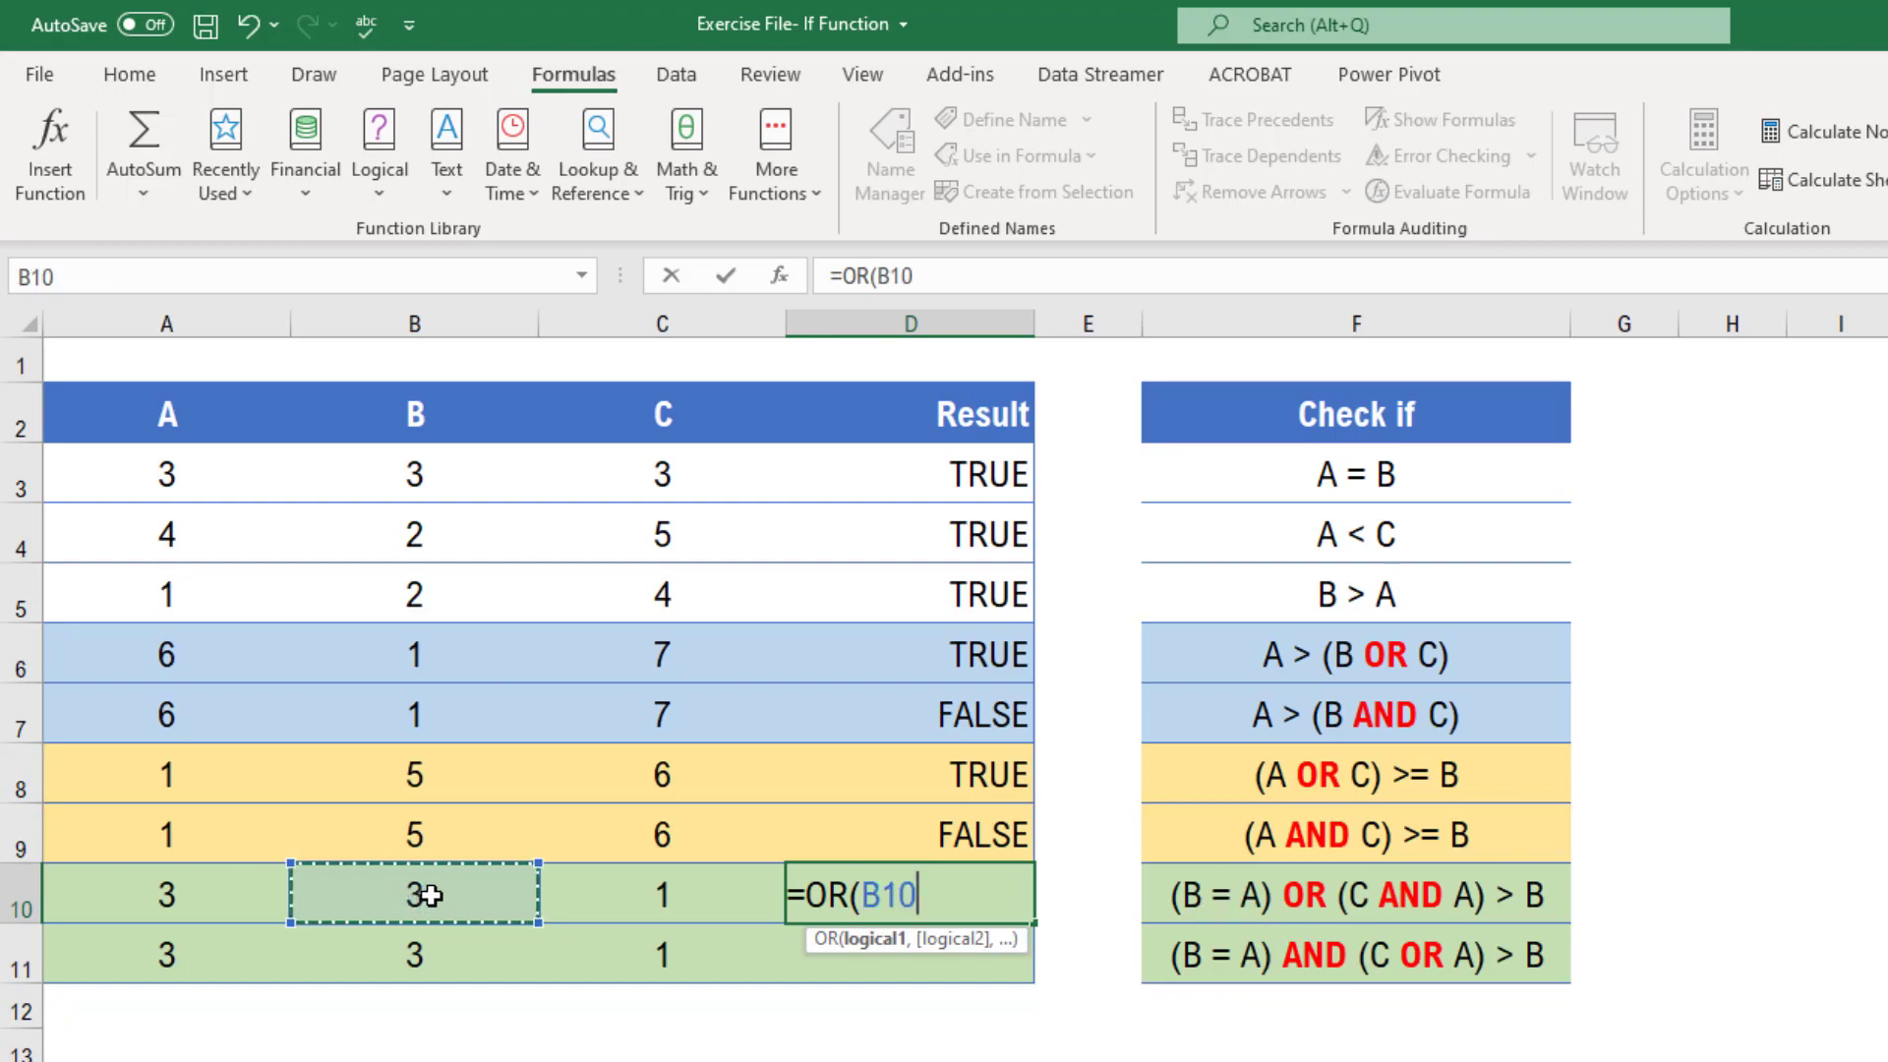
text(=)
click(162, 894)
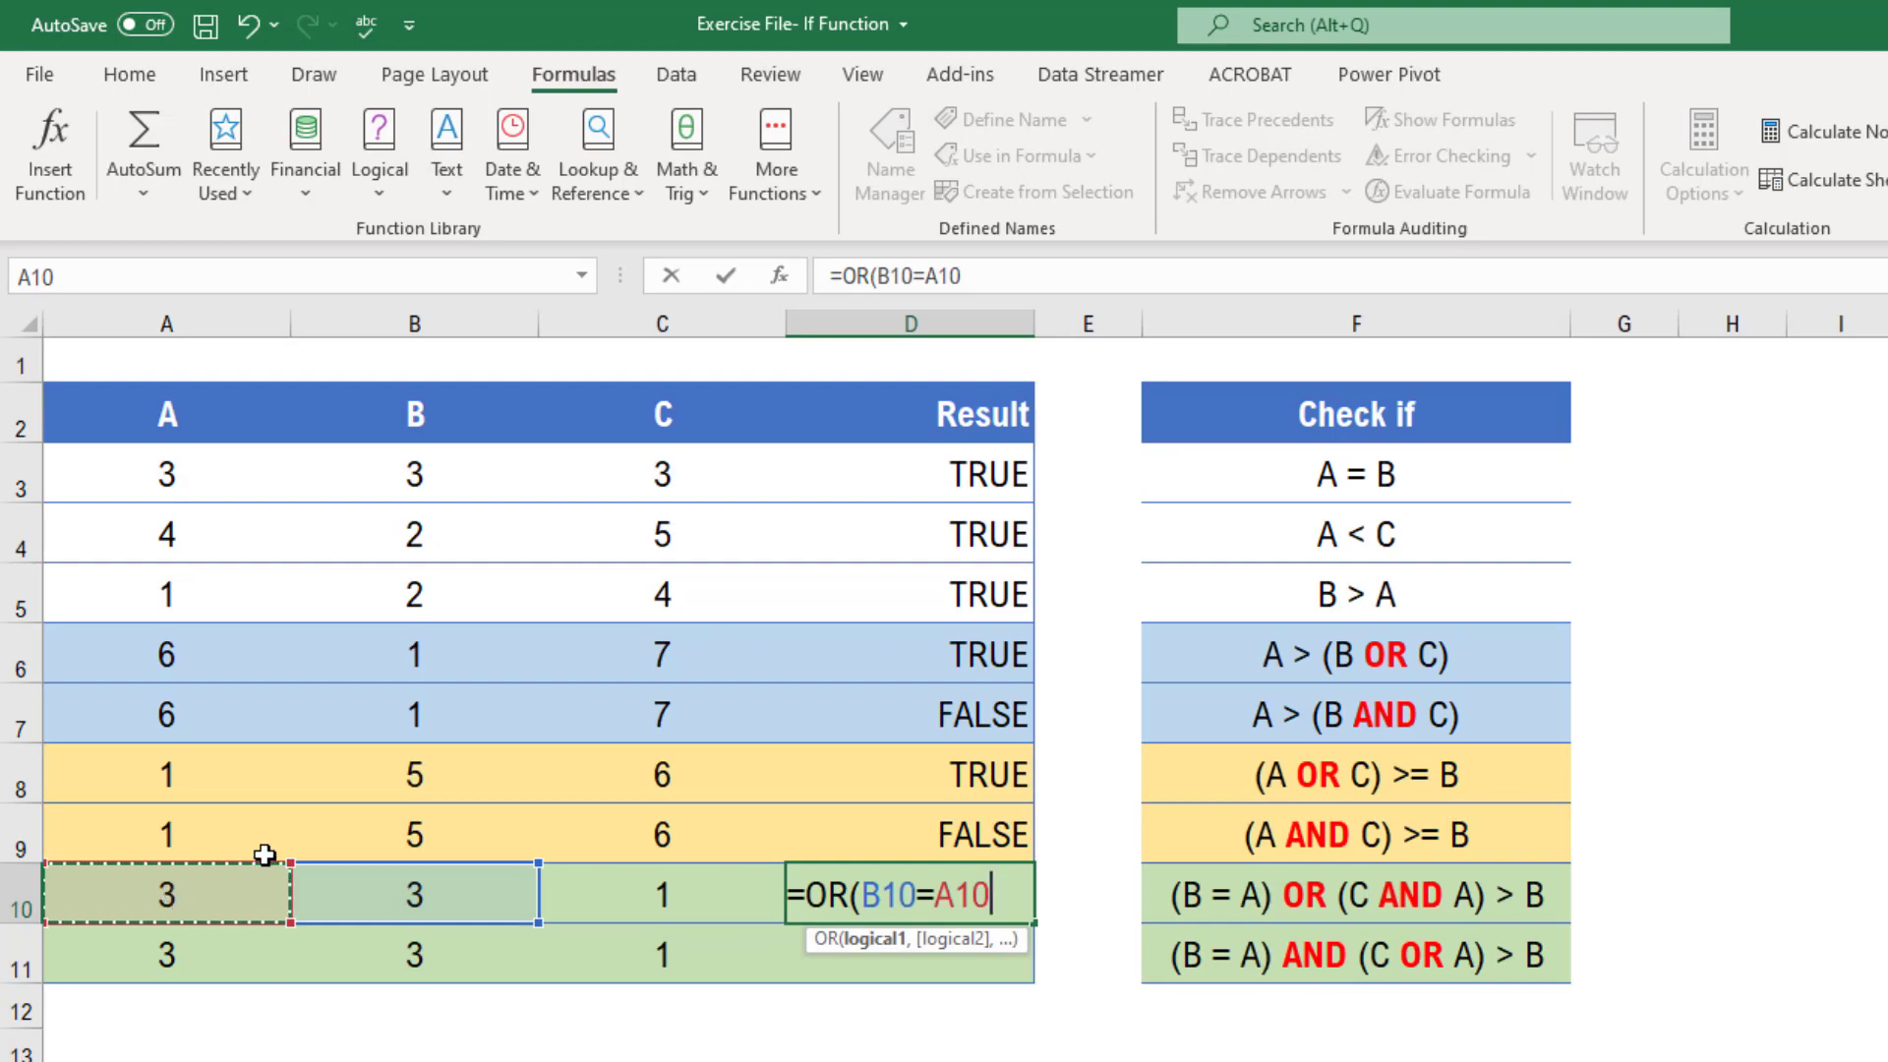
text(,)
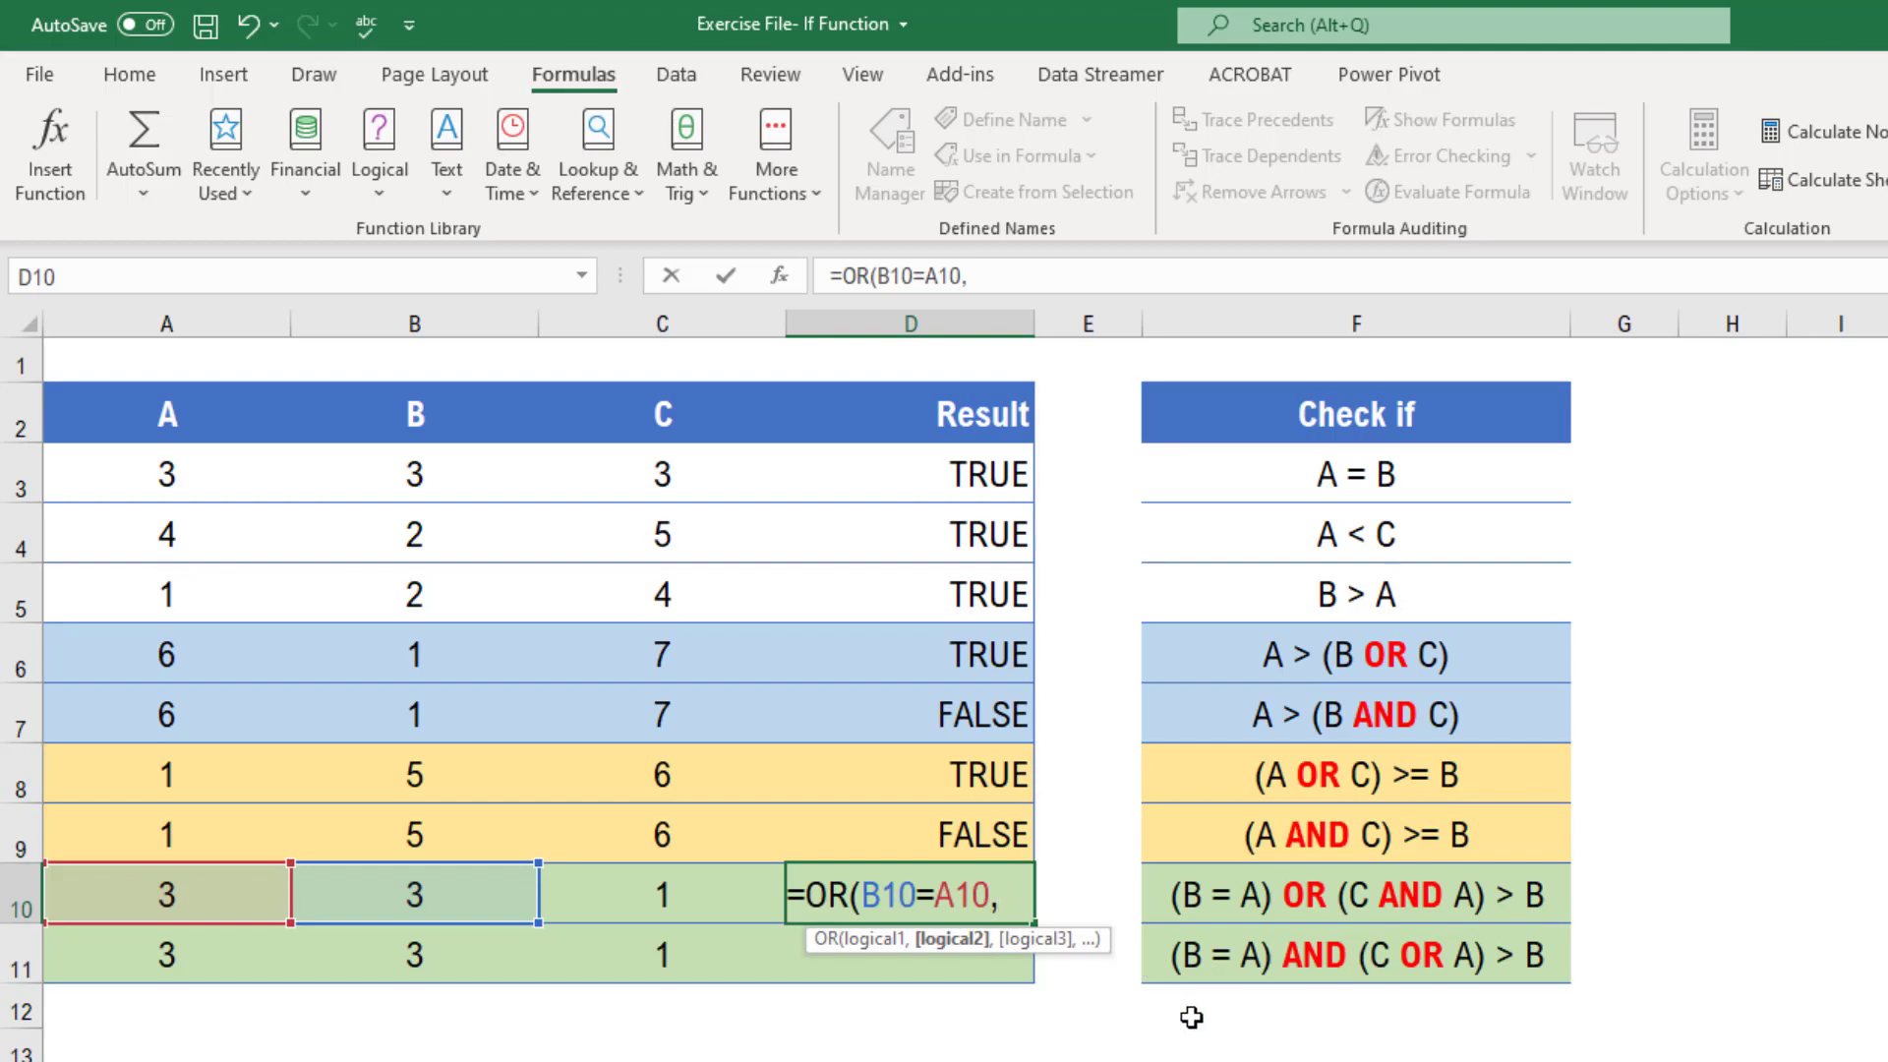
text(and)
key(Tab)
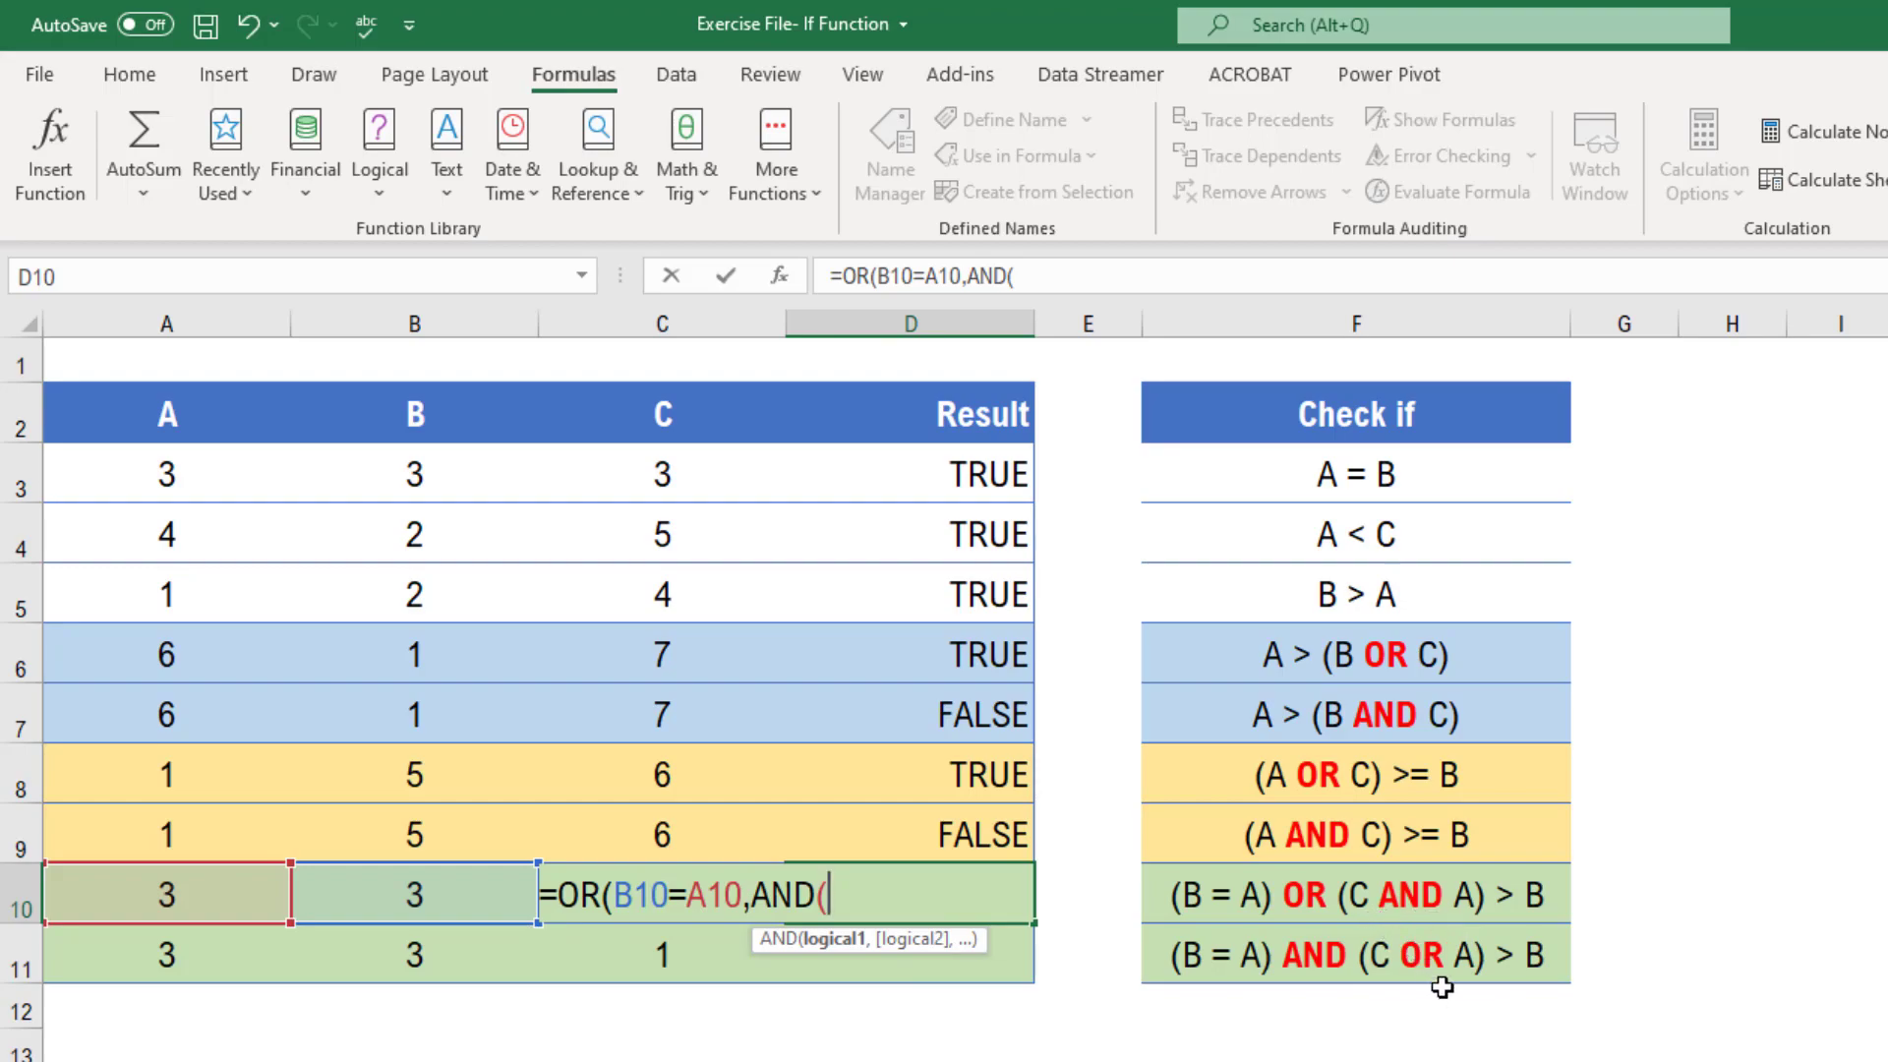
Complete the nested AND with C10>B10 and A10>B10, close both functions and enter the formula
key(Left)
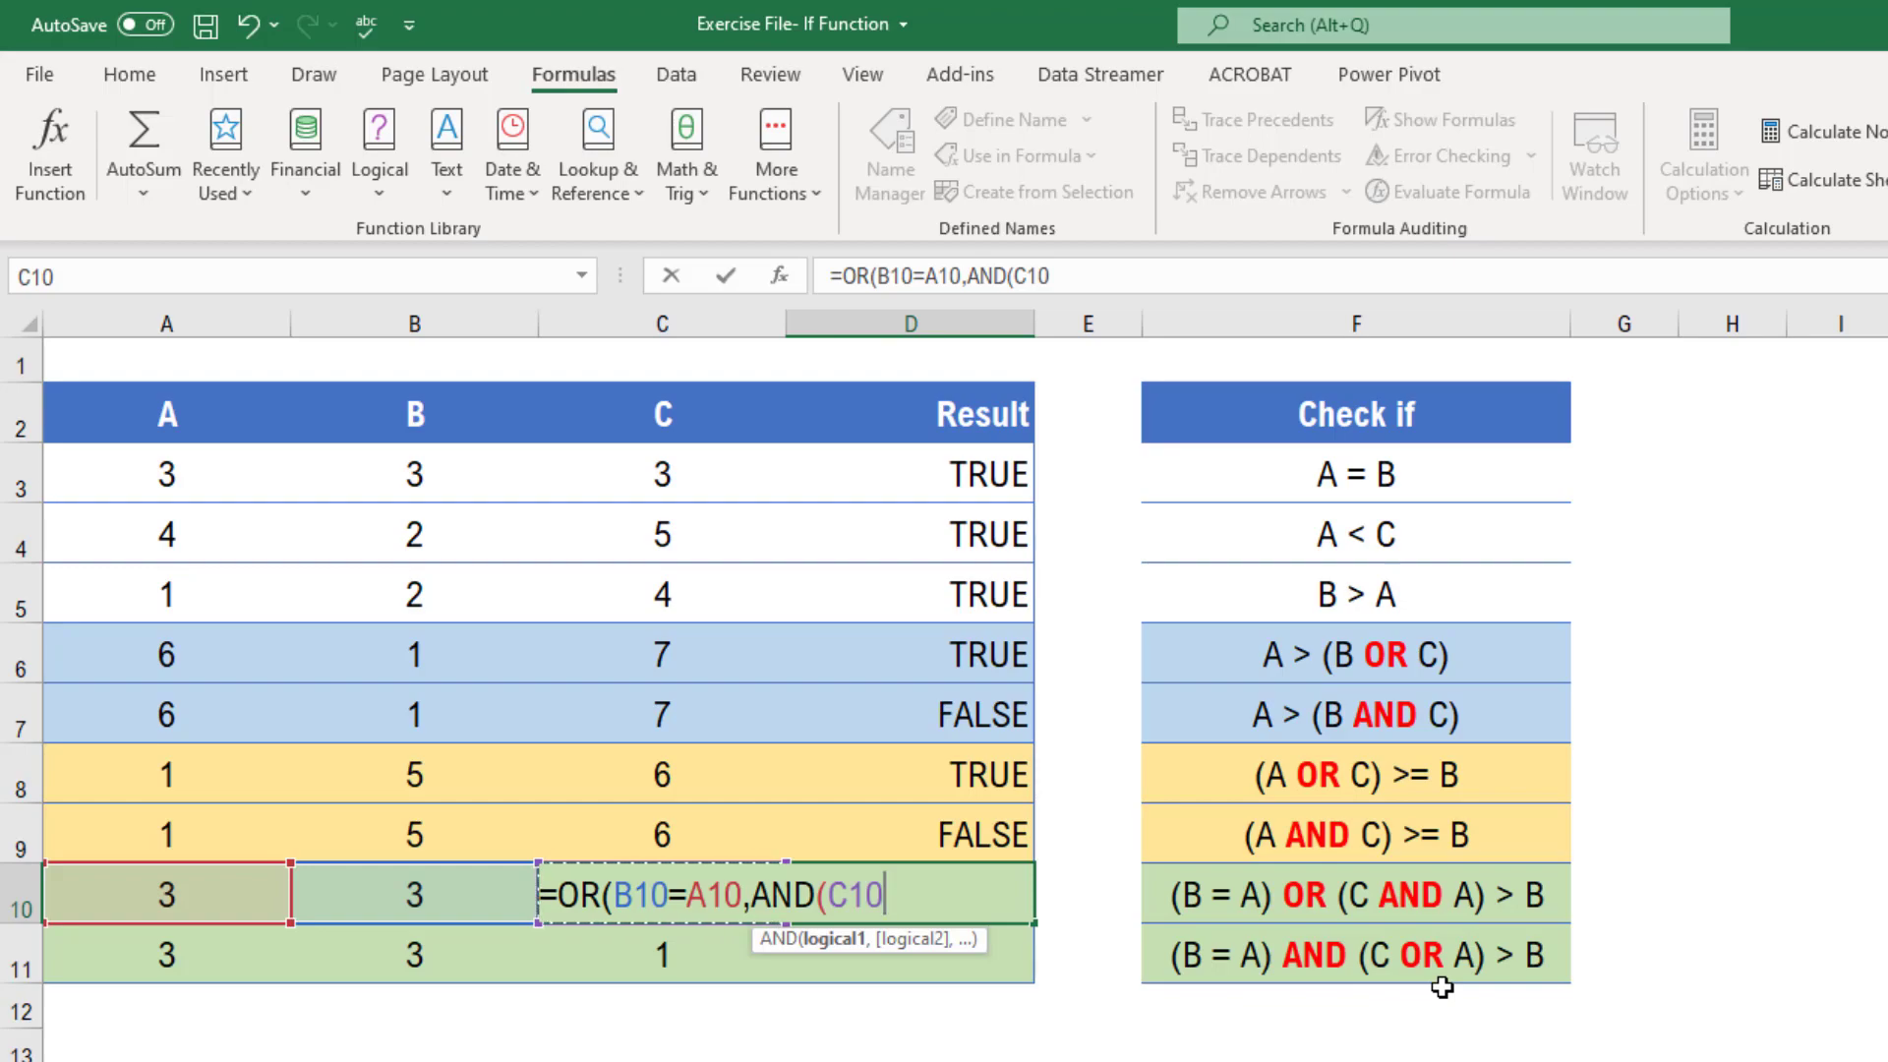
text(>)
click(401, 896)
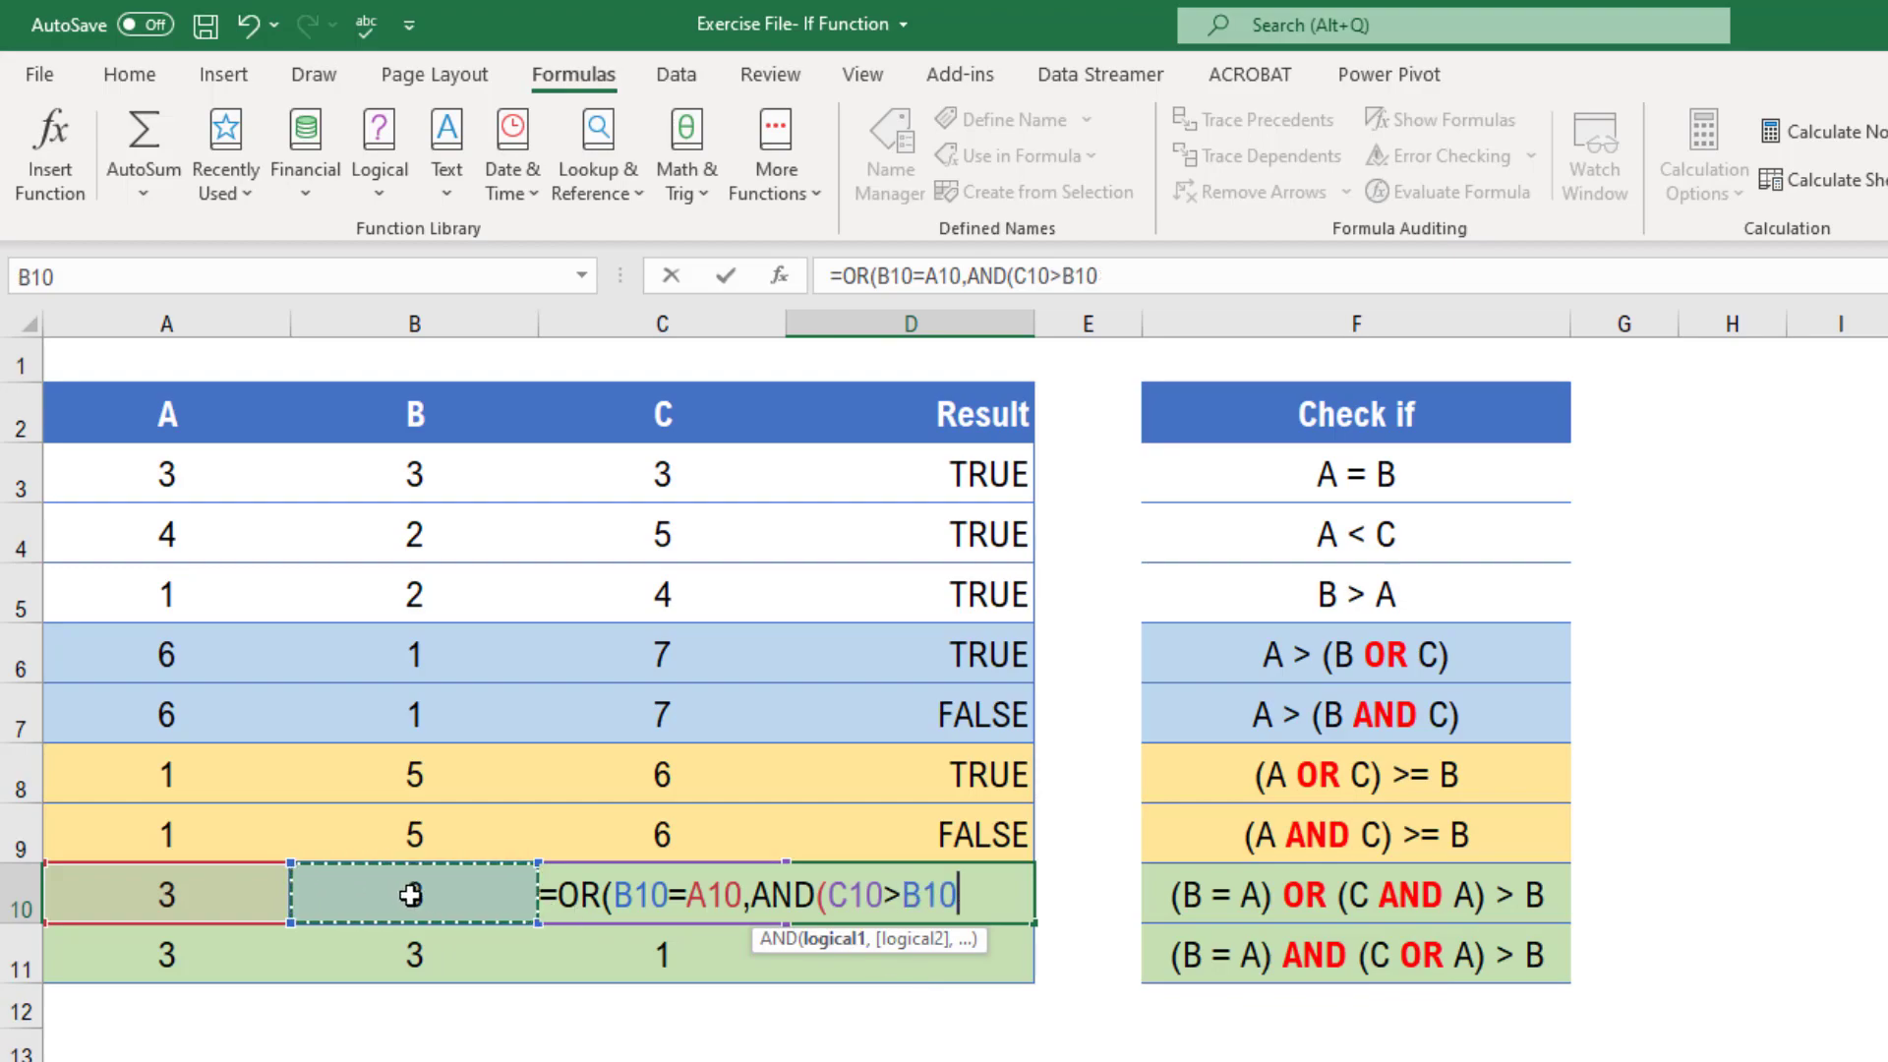
text(,)
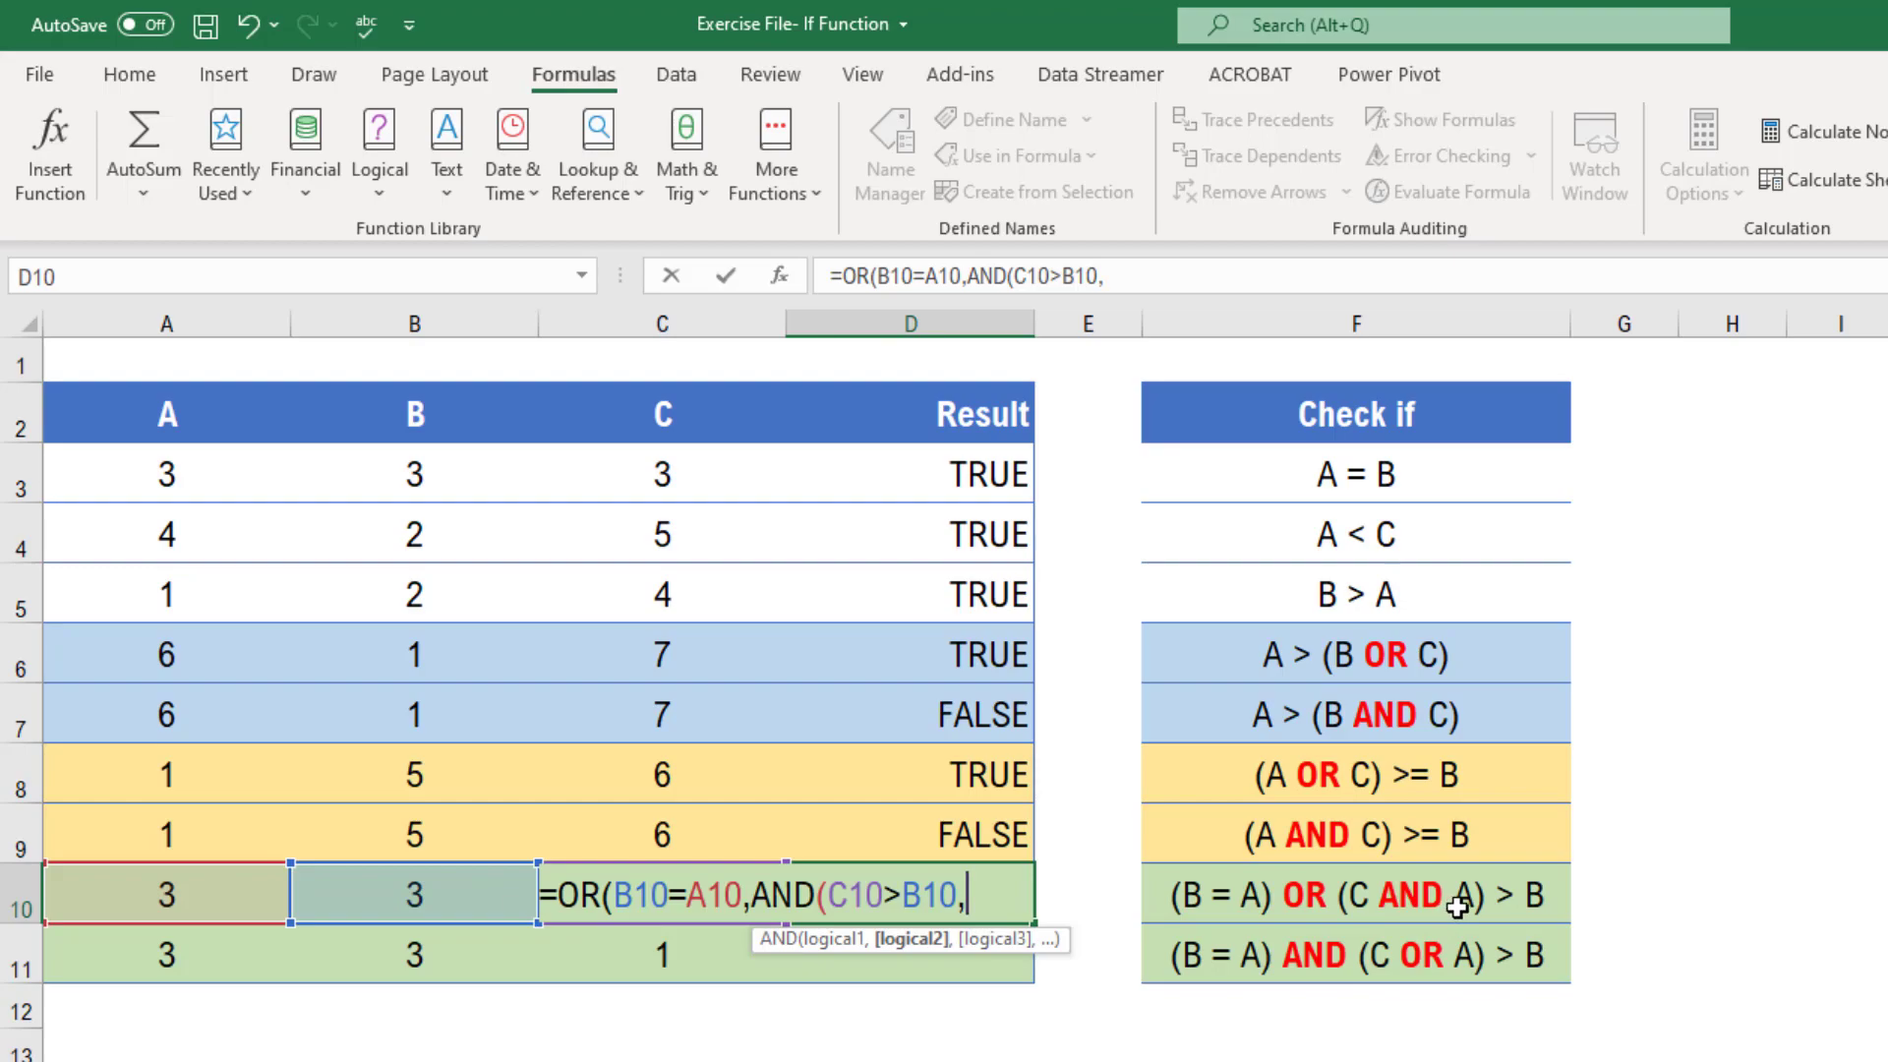
click(184, 895)
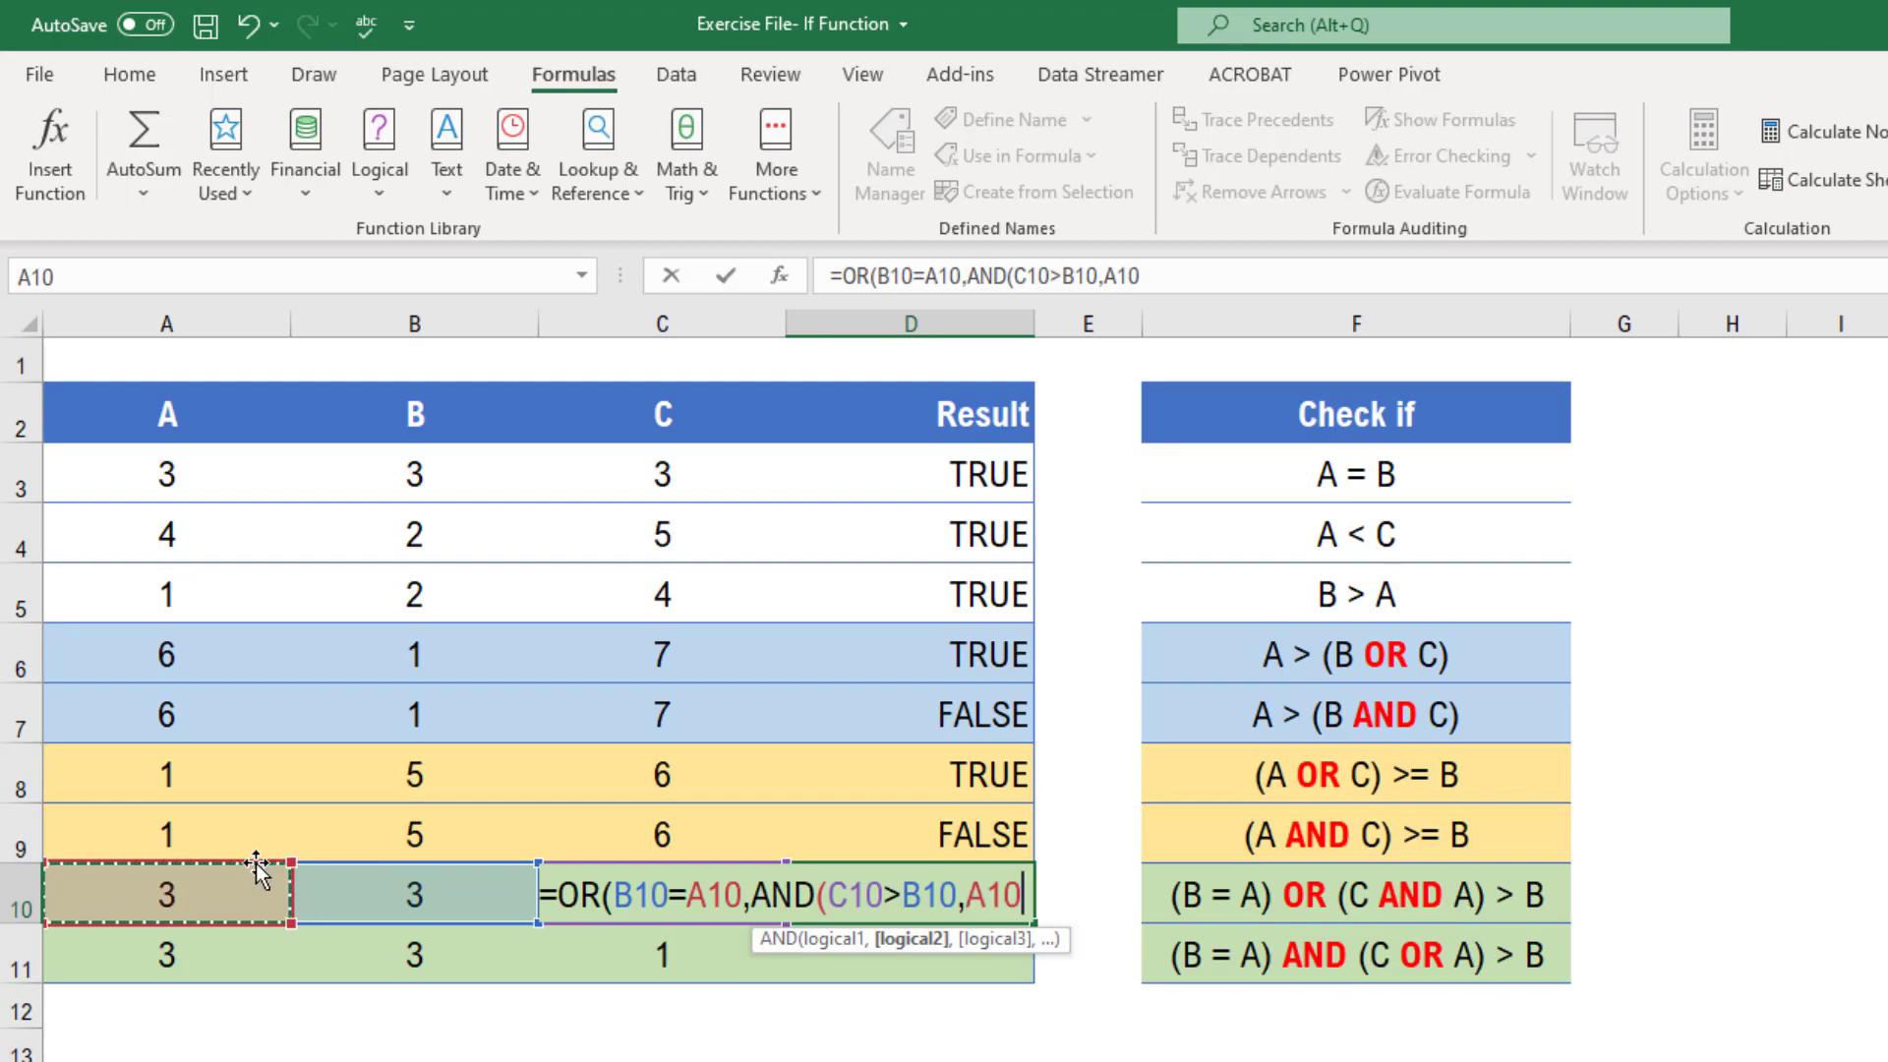
text(>)
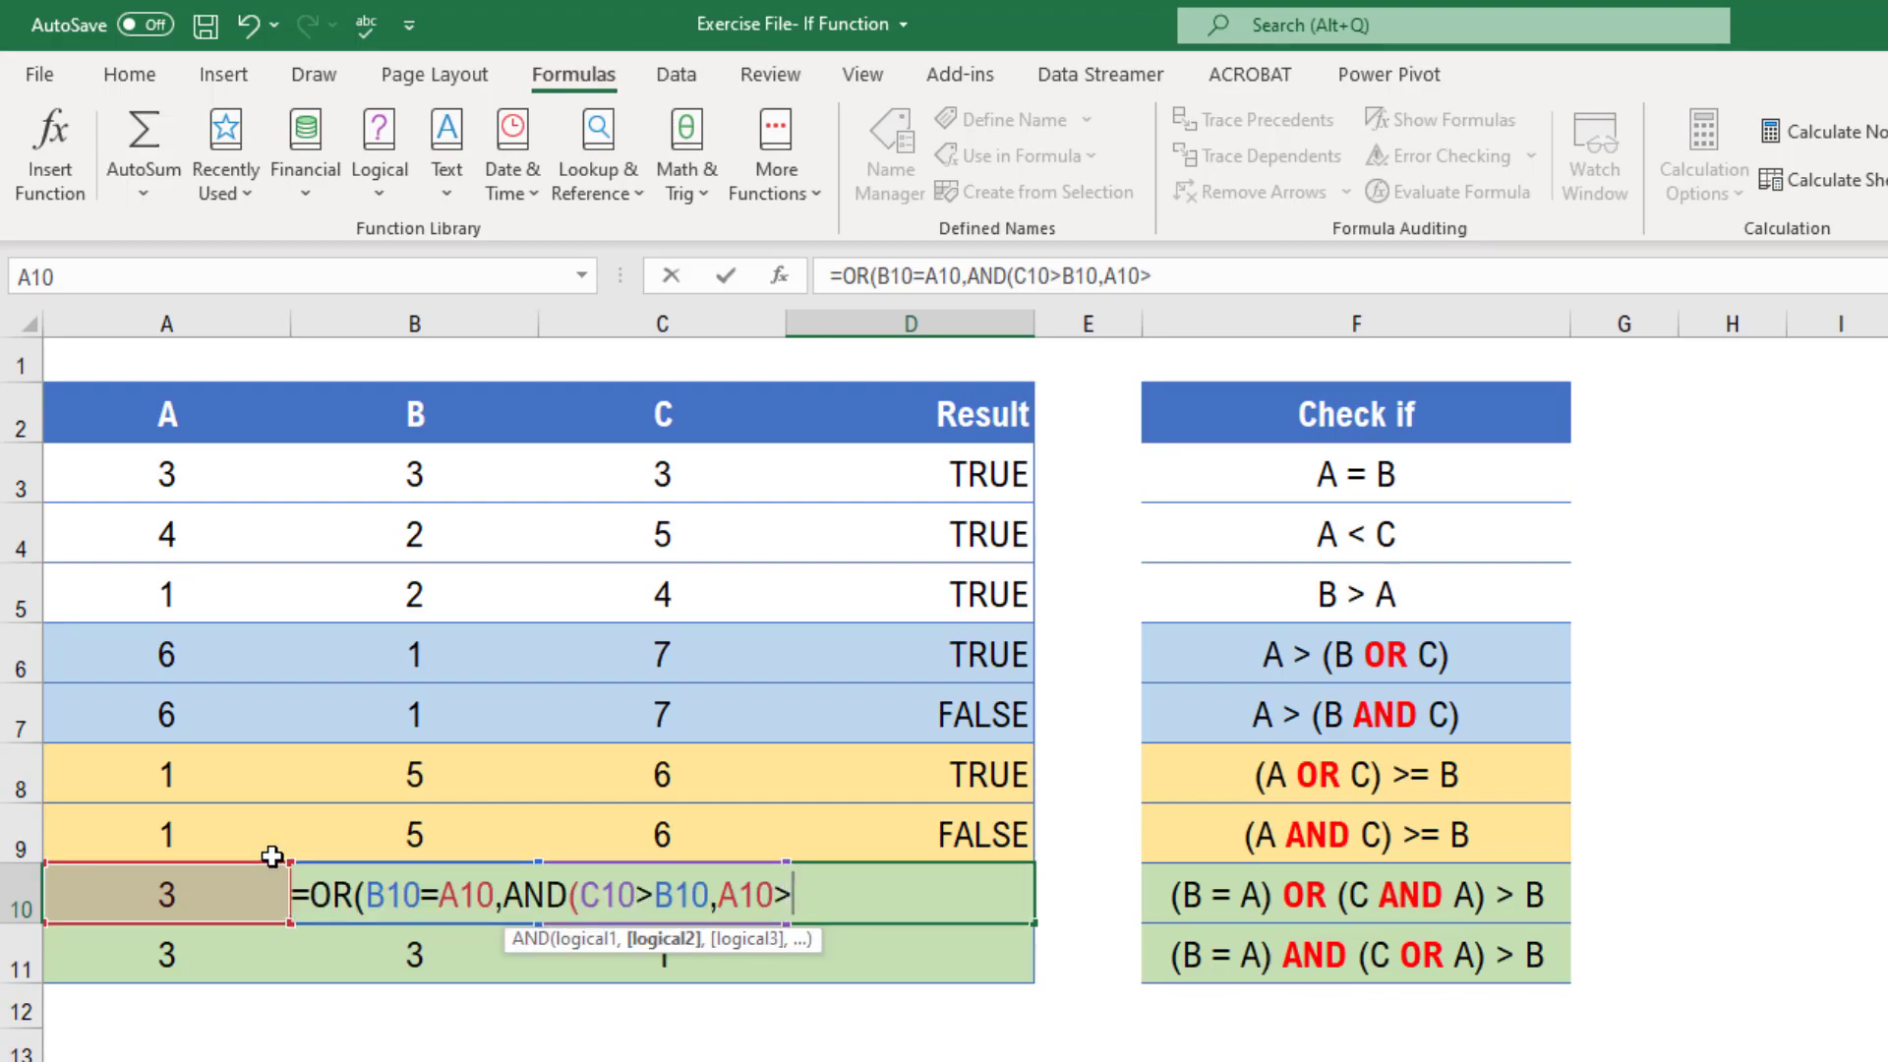
key(Left)
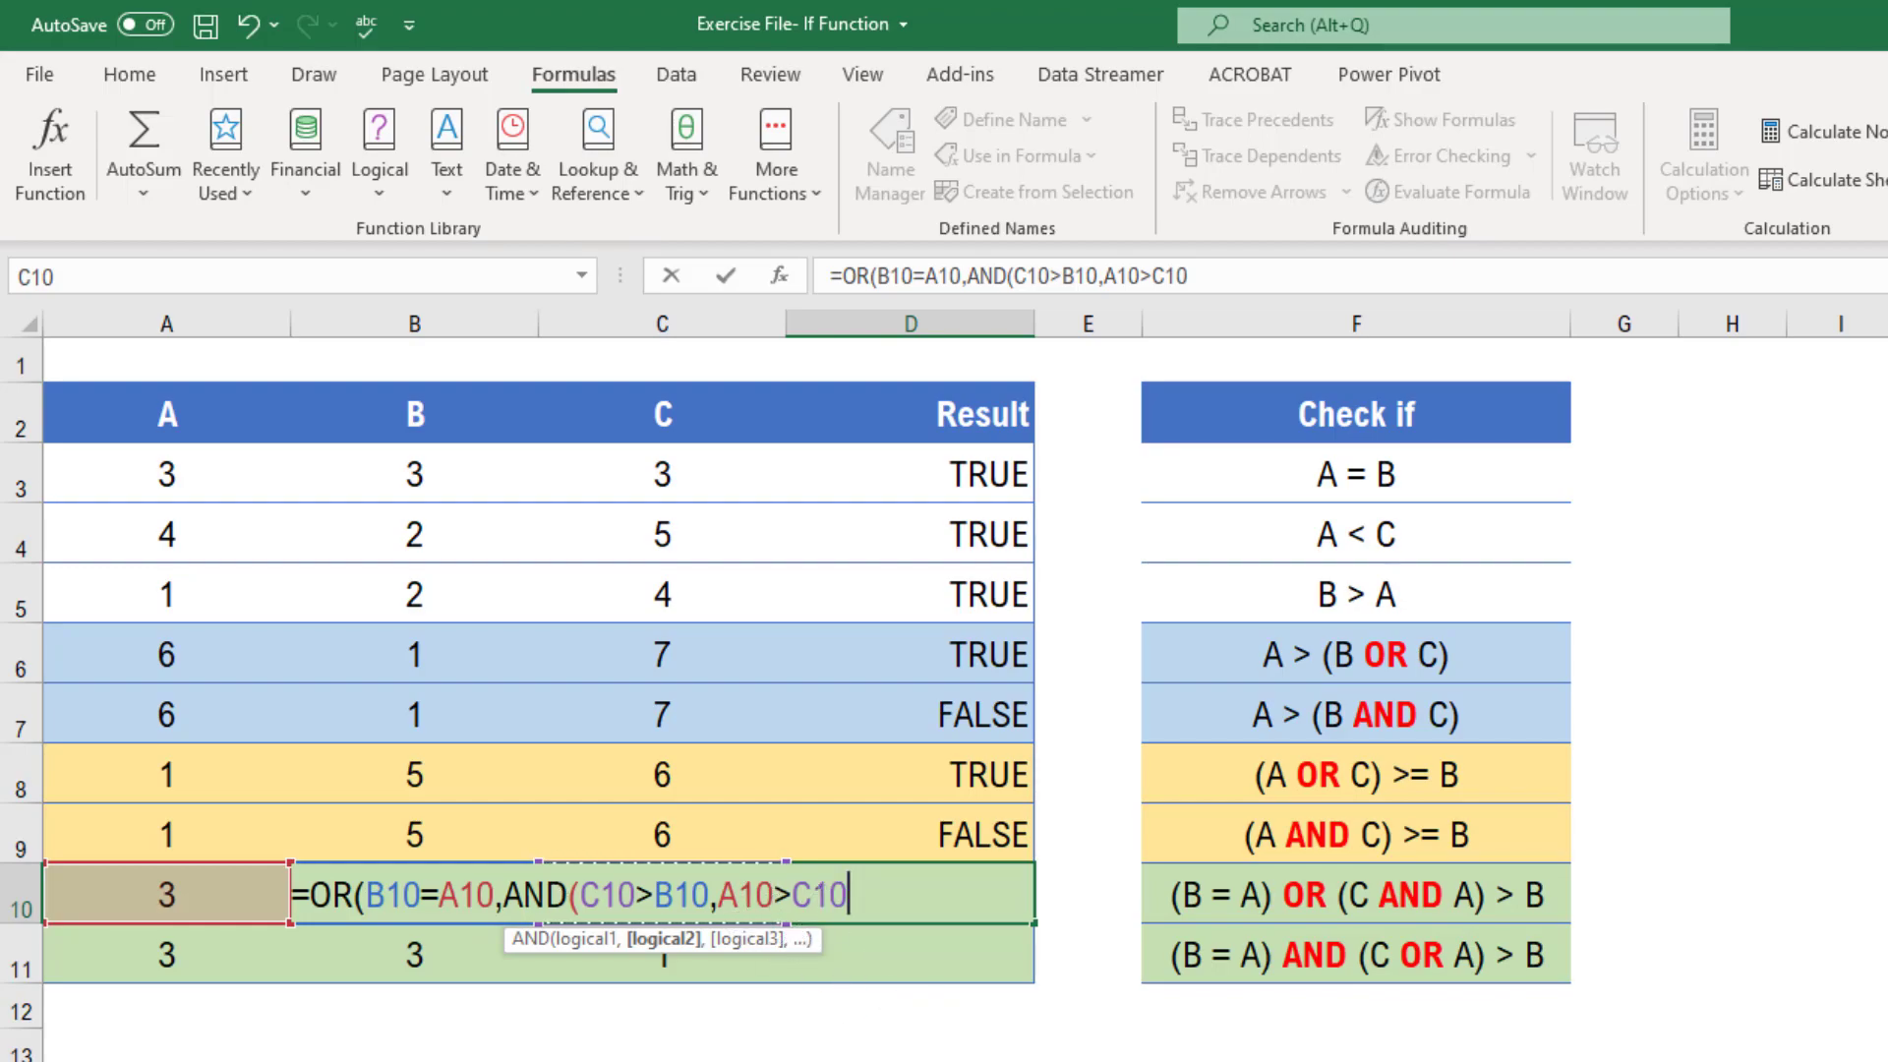
key(Left)
text())
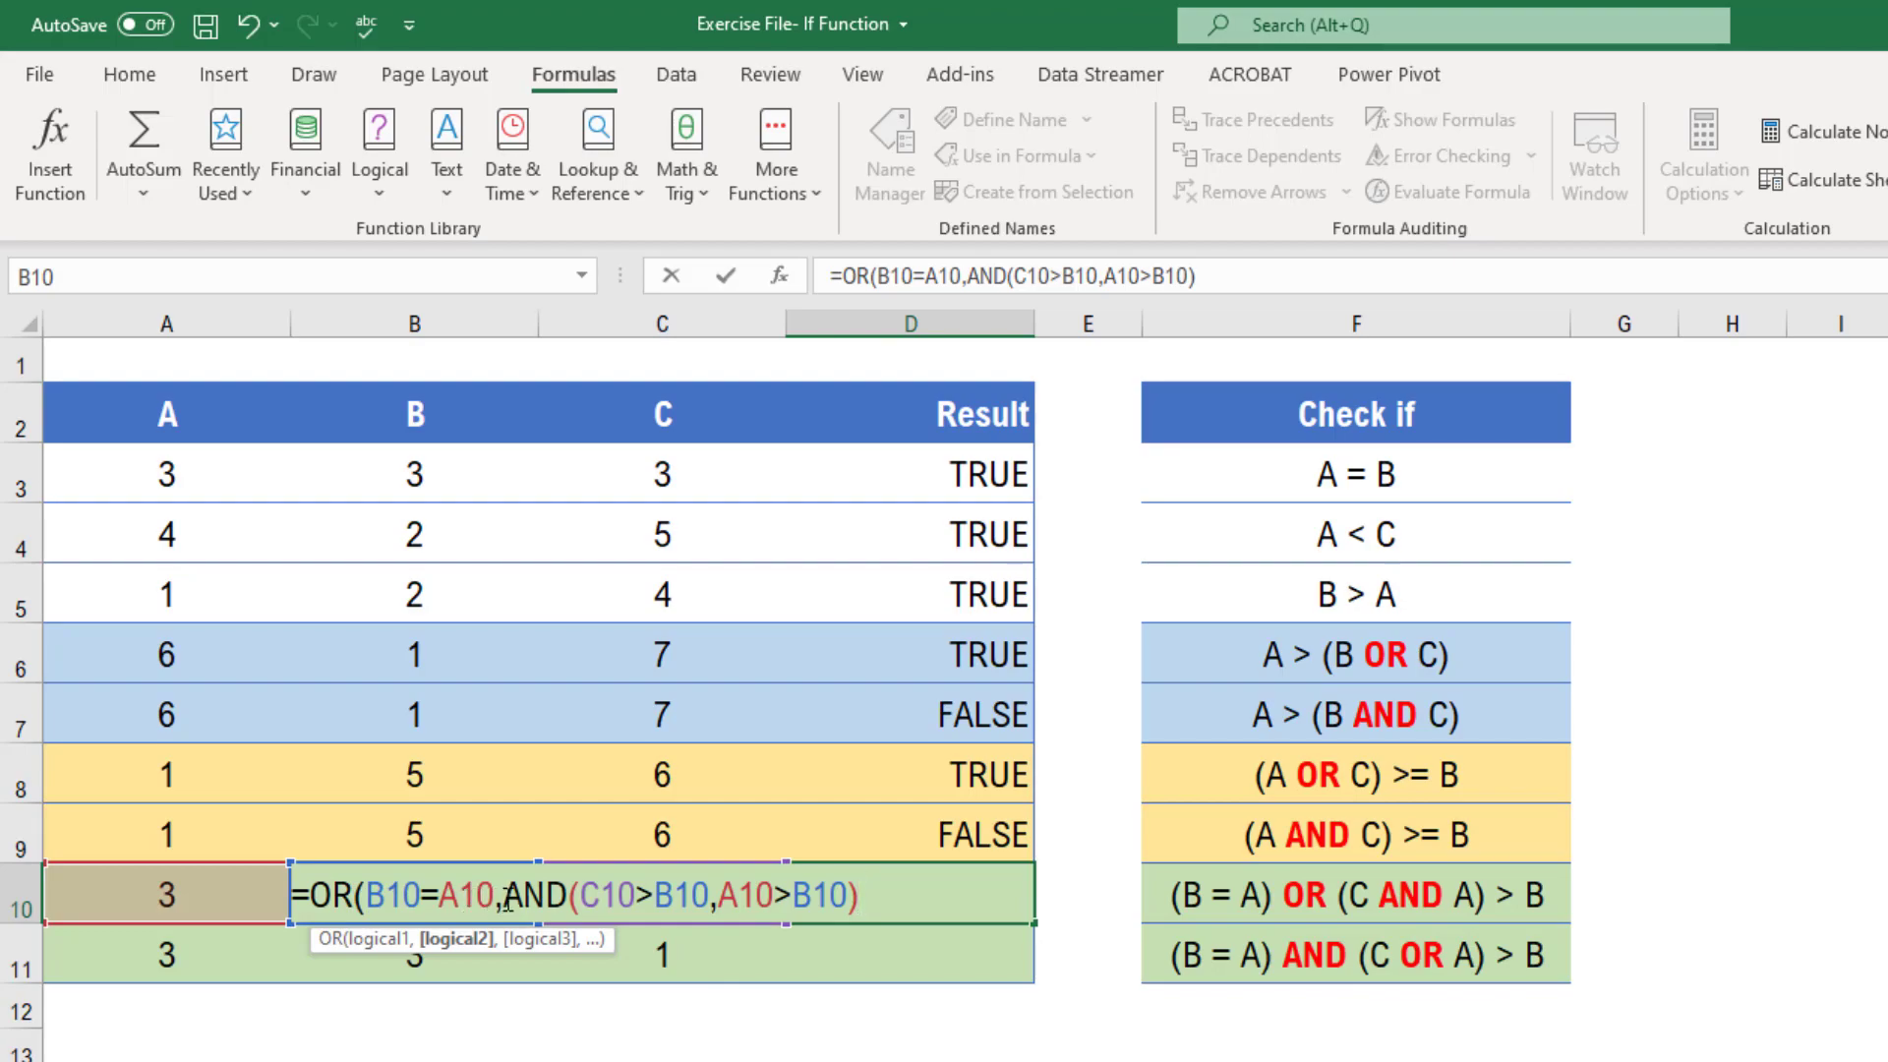
drag(513, 896, 859, 895)
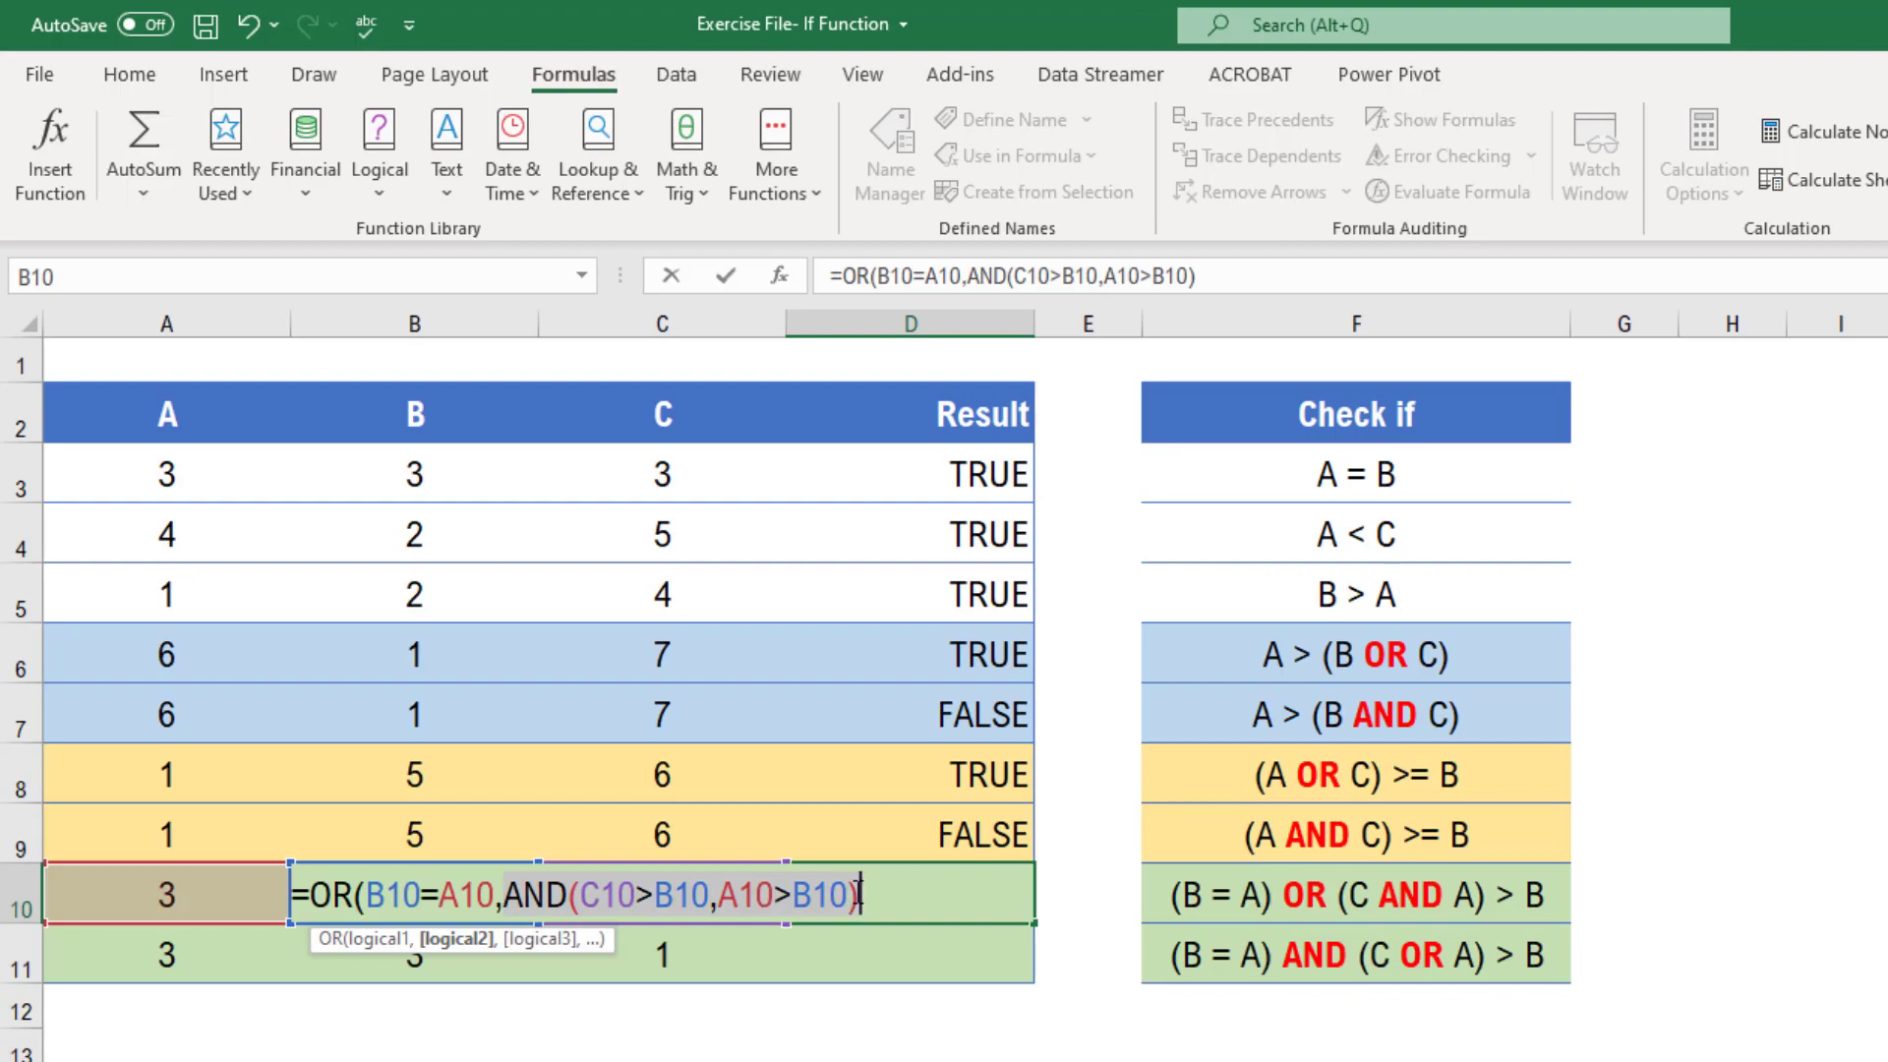
click(878, 903)
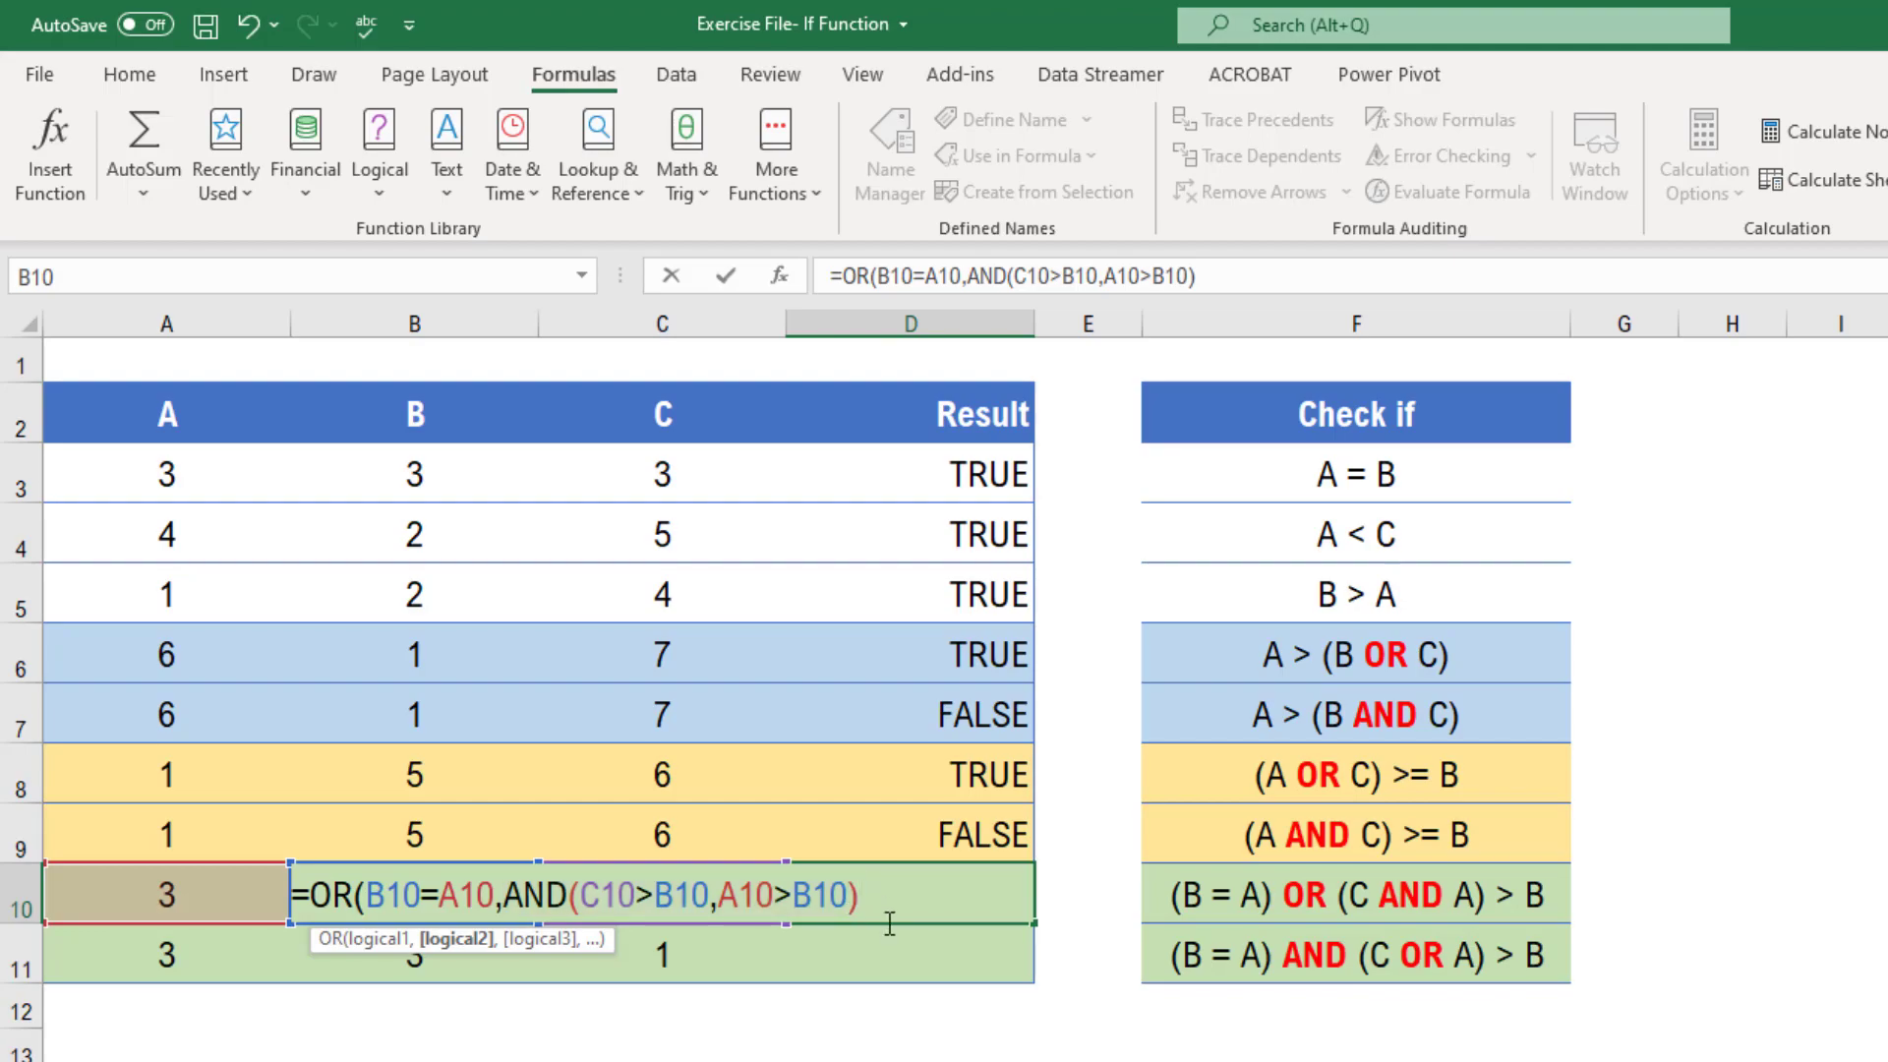
text())
key(Return)
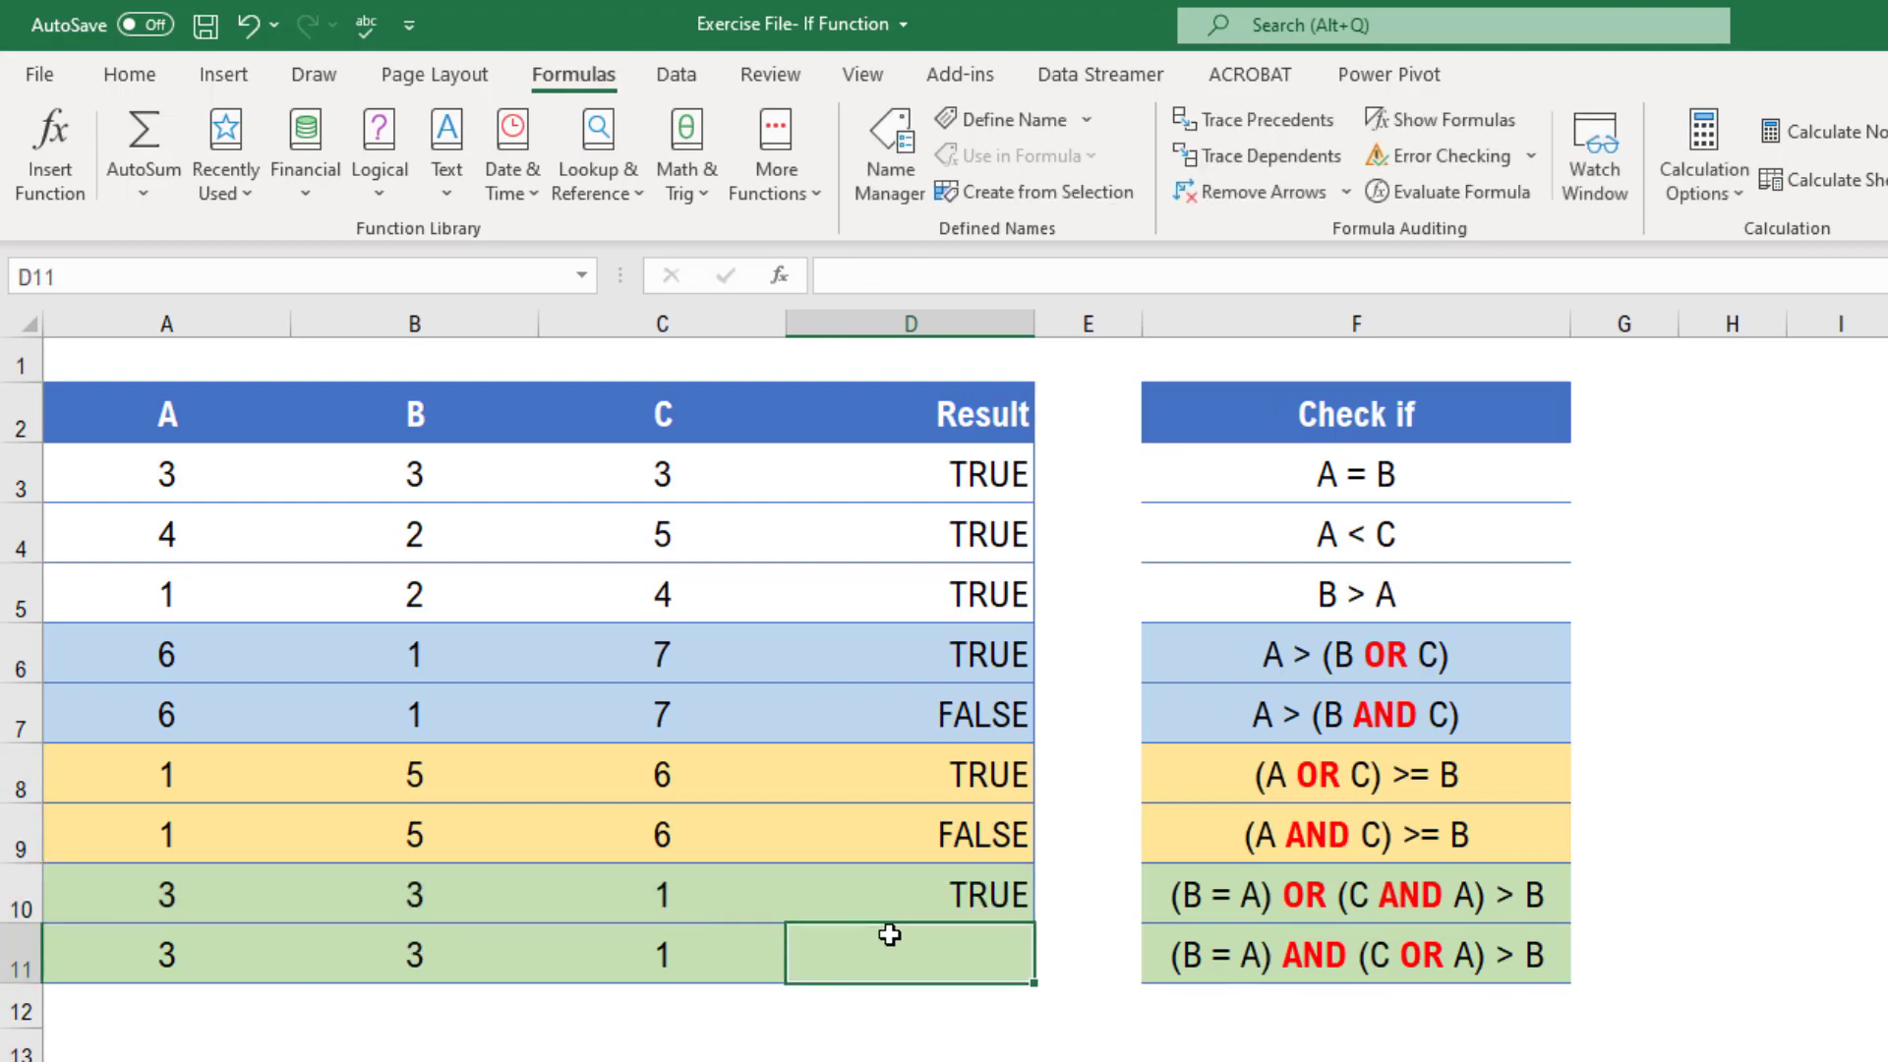
Step through the evaluation of the formula in D10 with Evaluate Formula, then close the dialog
click(905, 900)
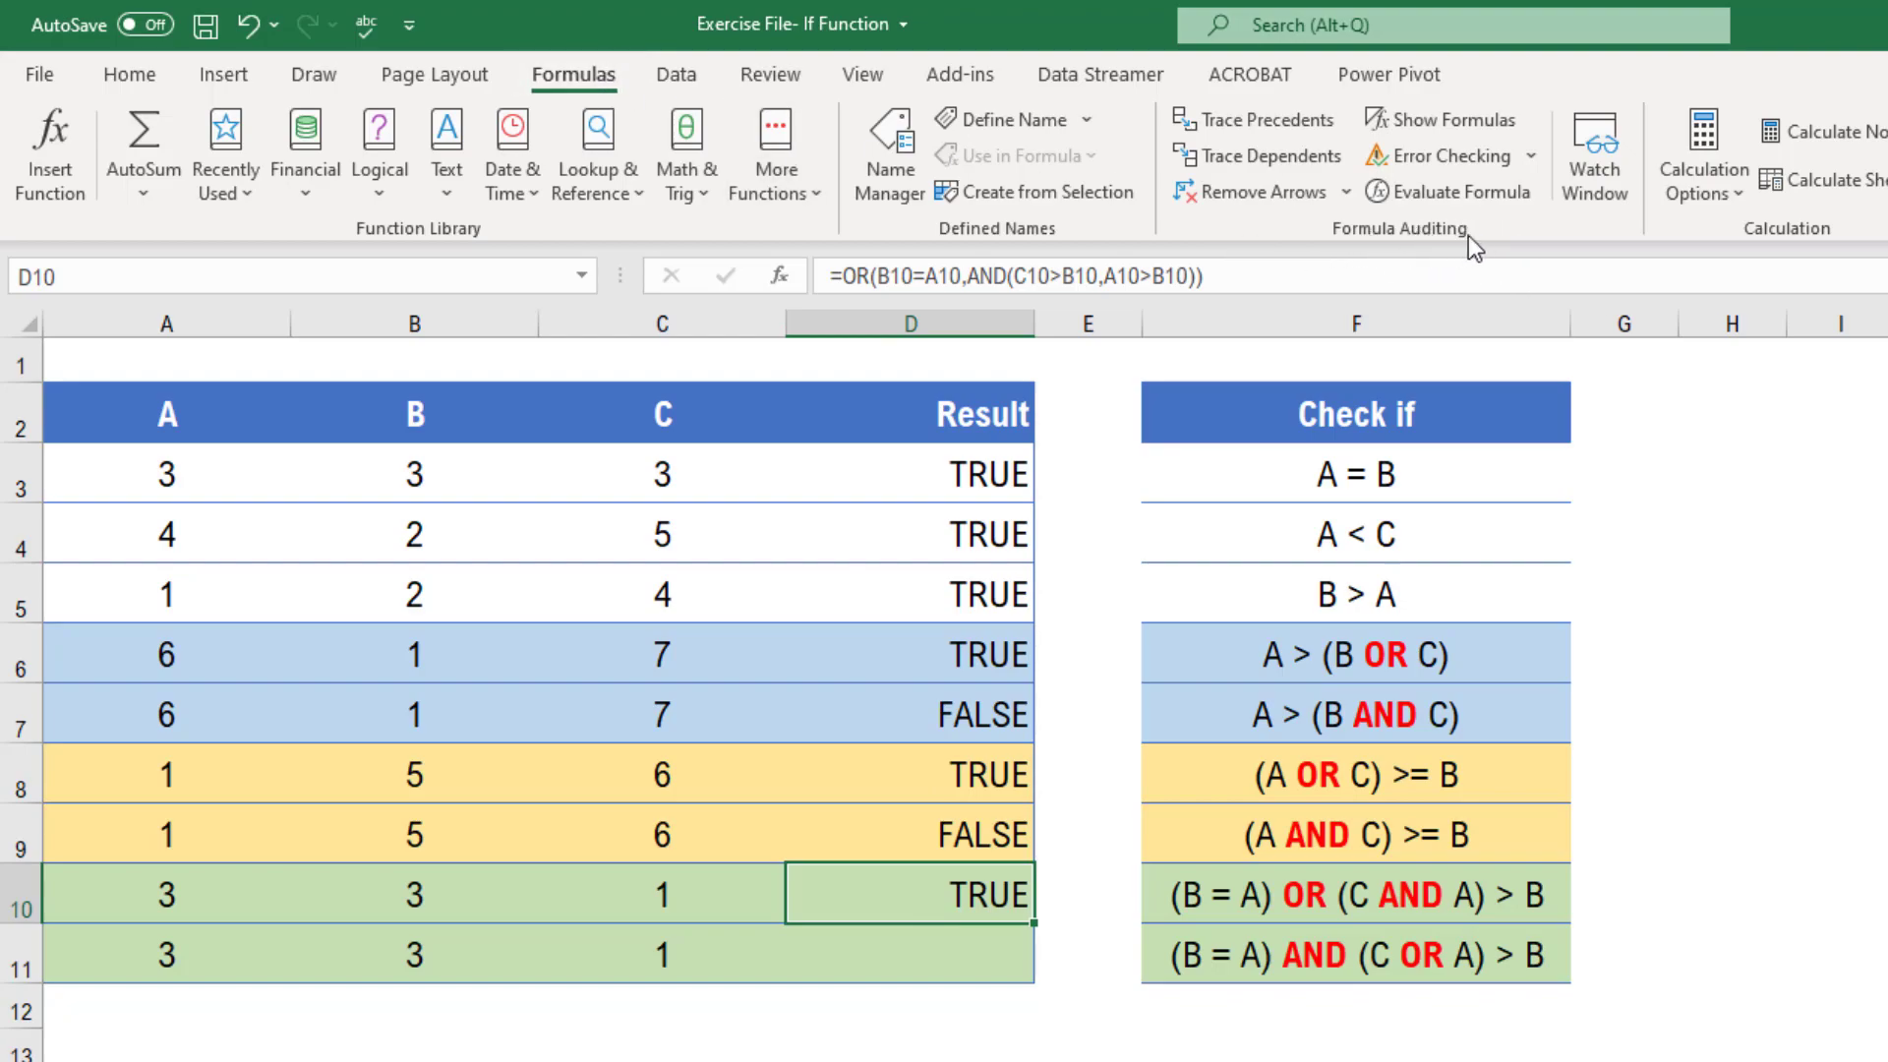
click(1433, 197)
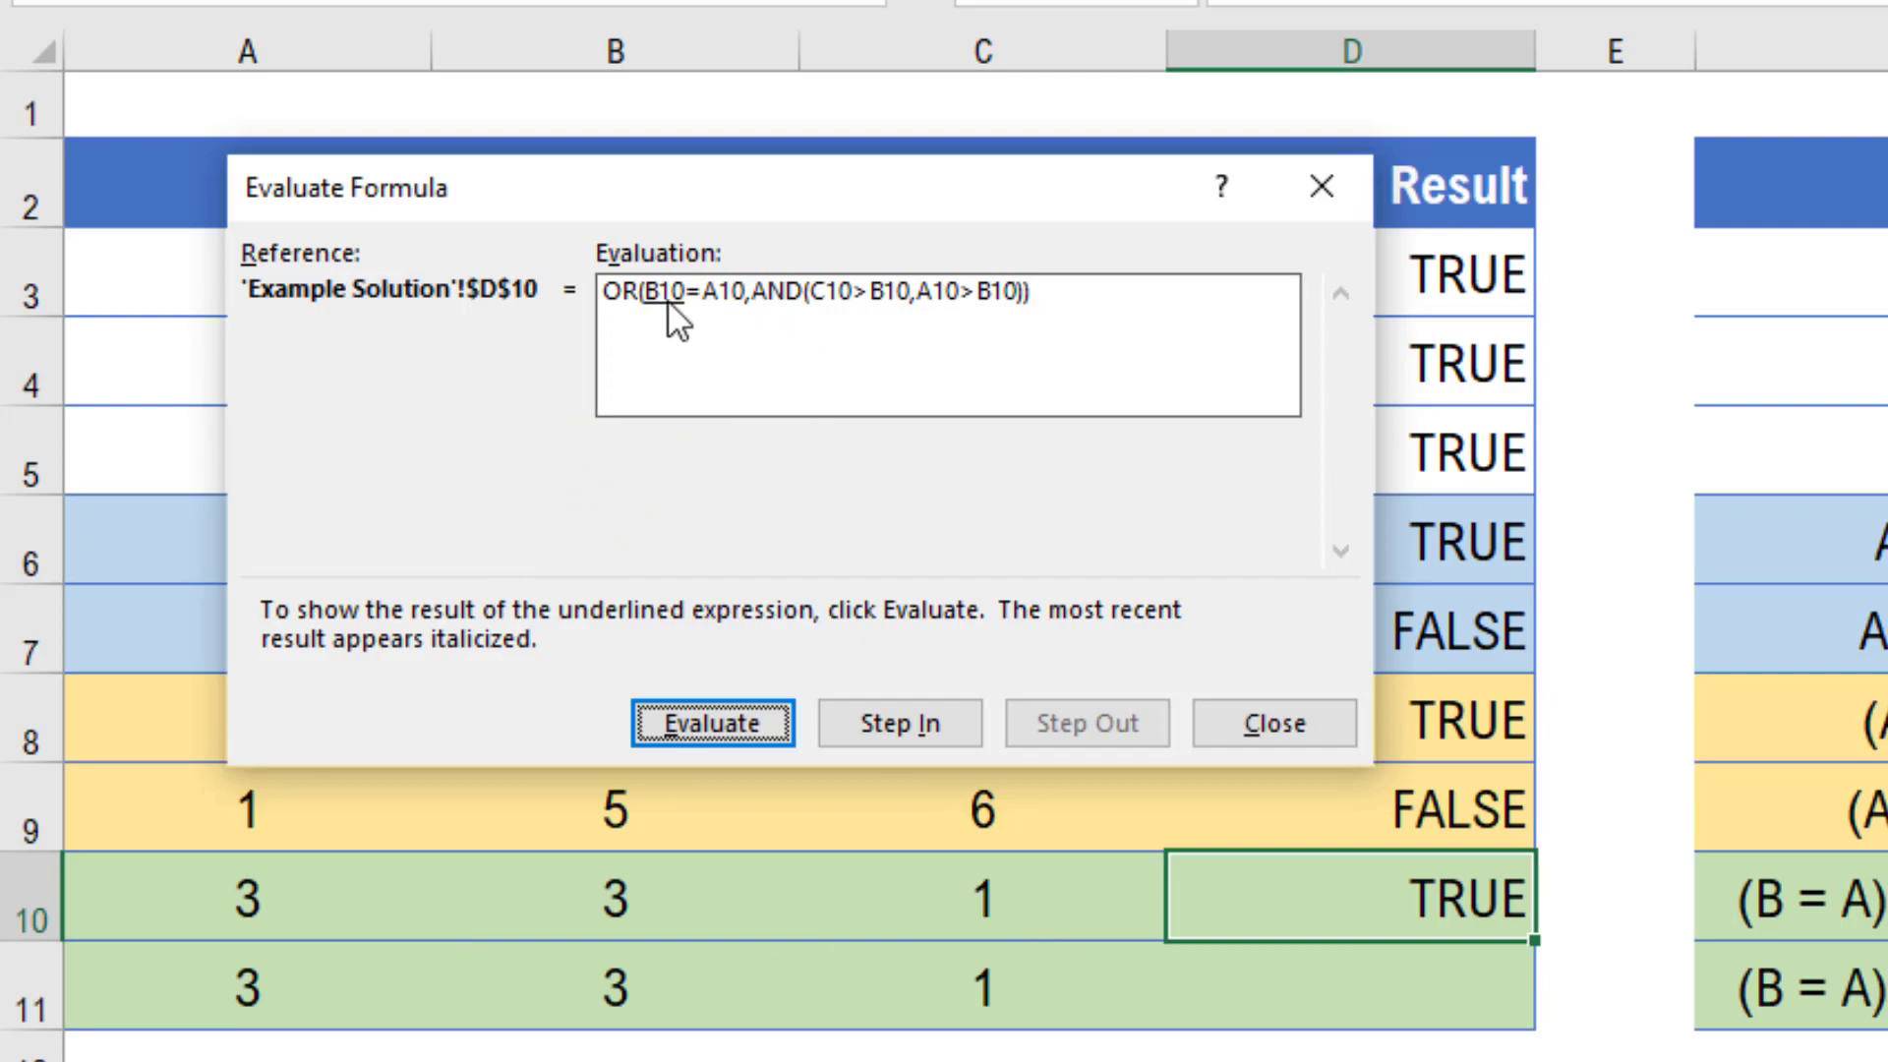
click(712, 724)
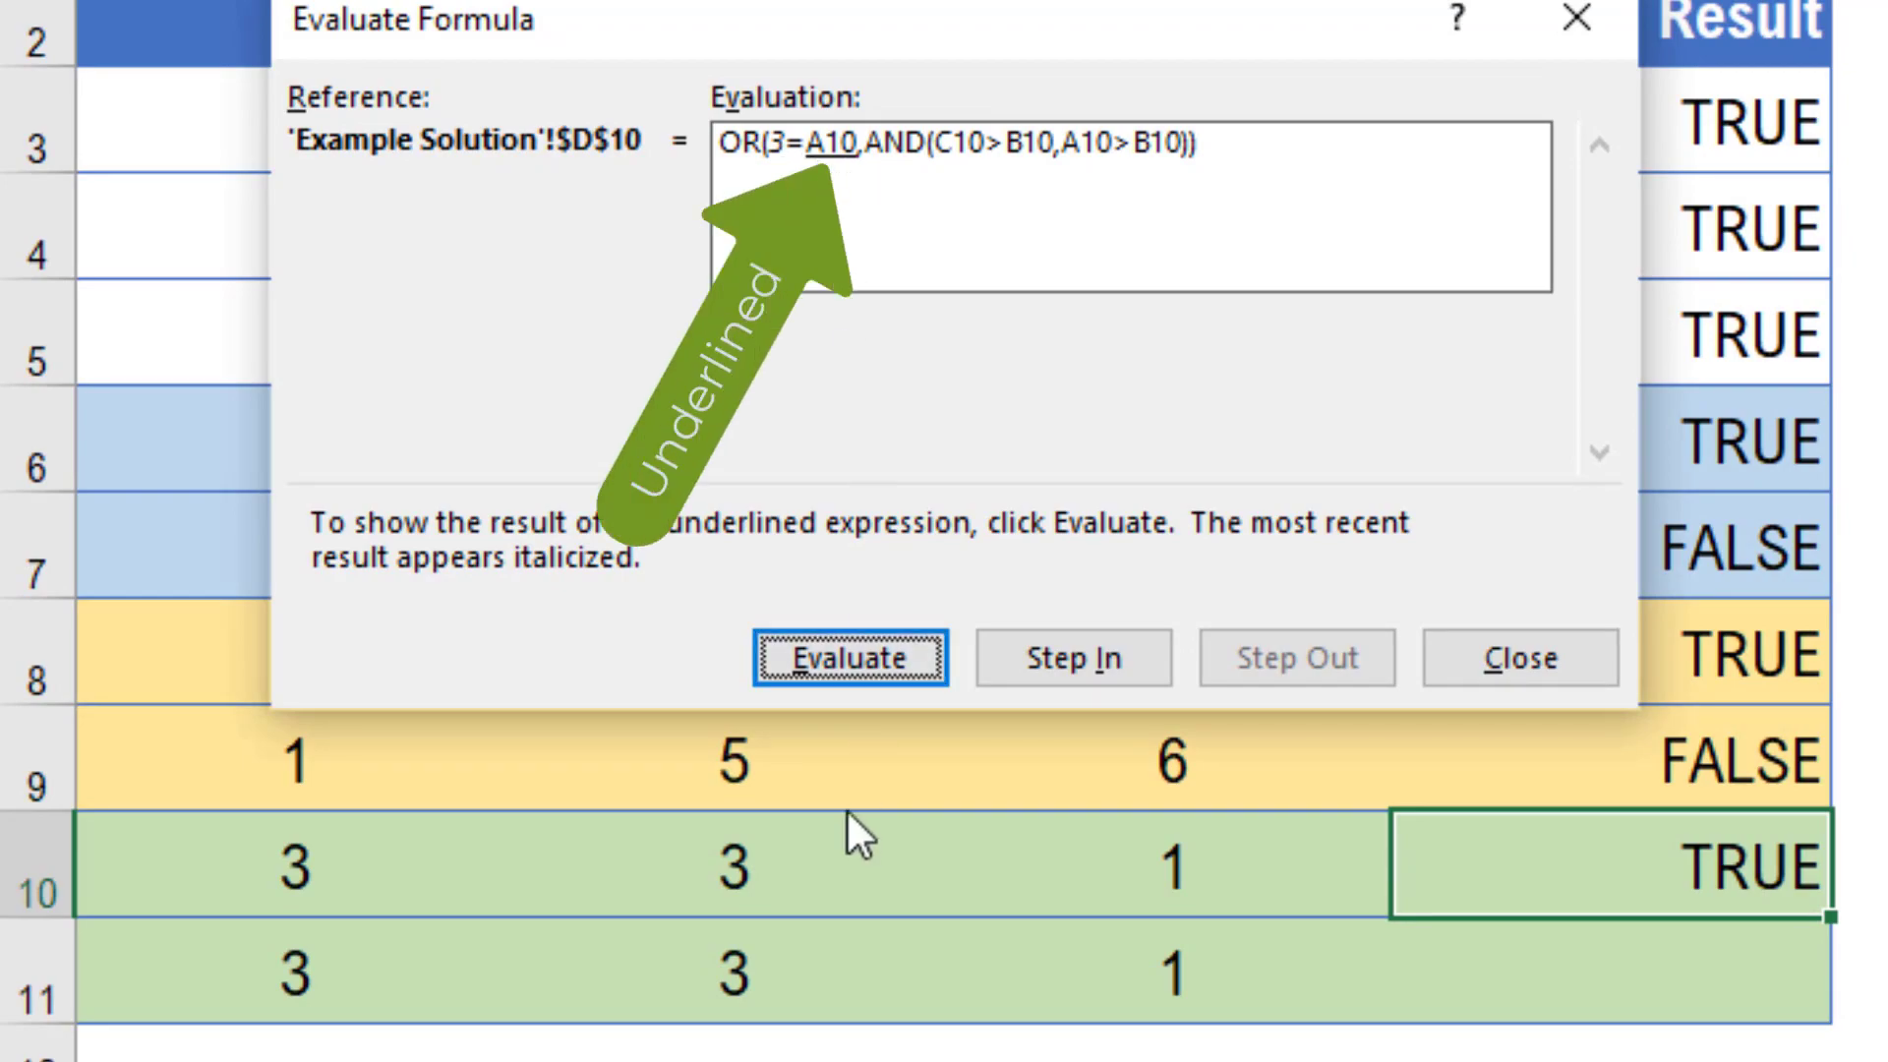
click(862, 664)
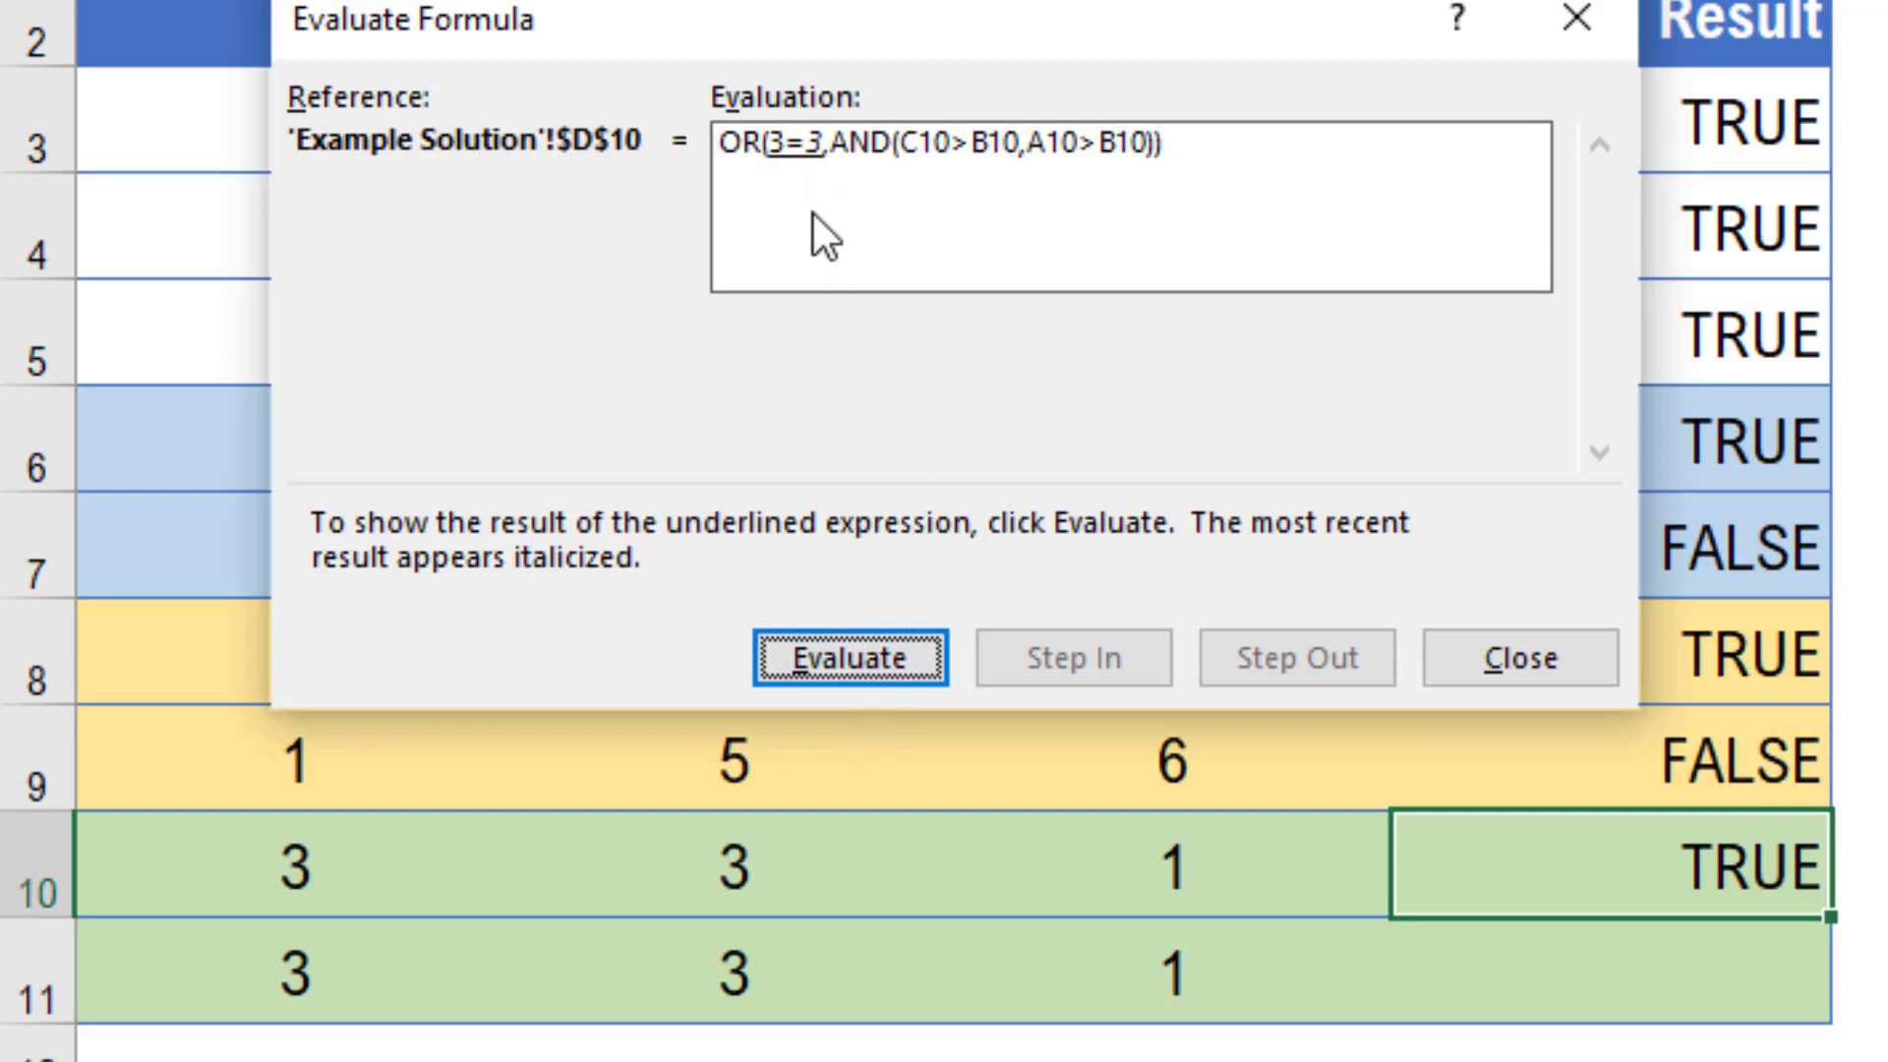
click(865, 663)
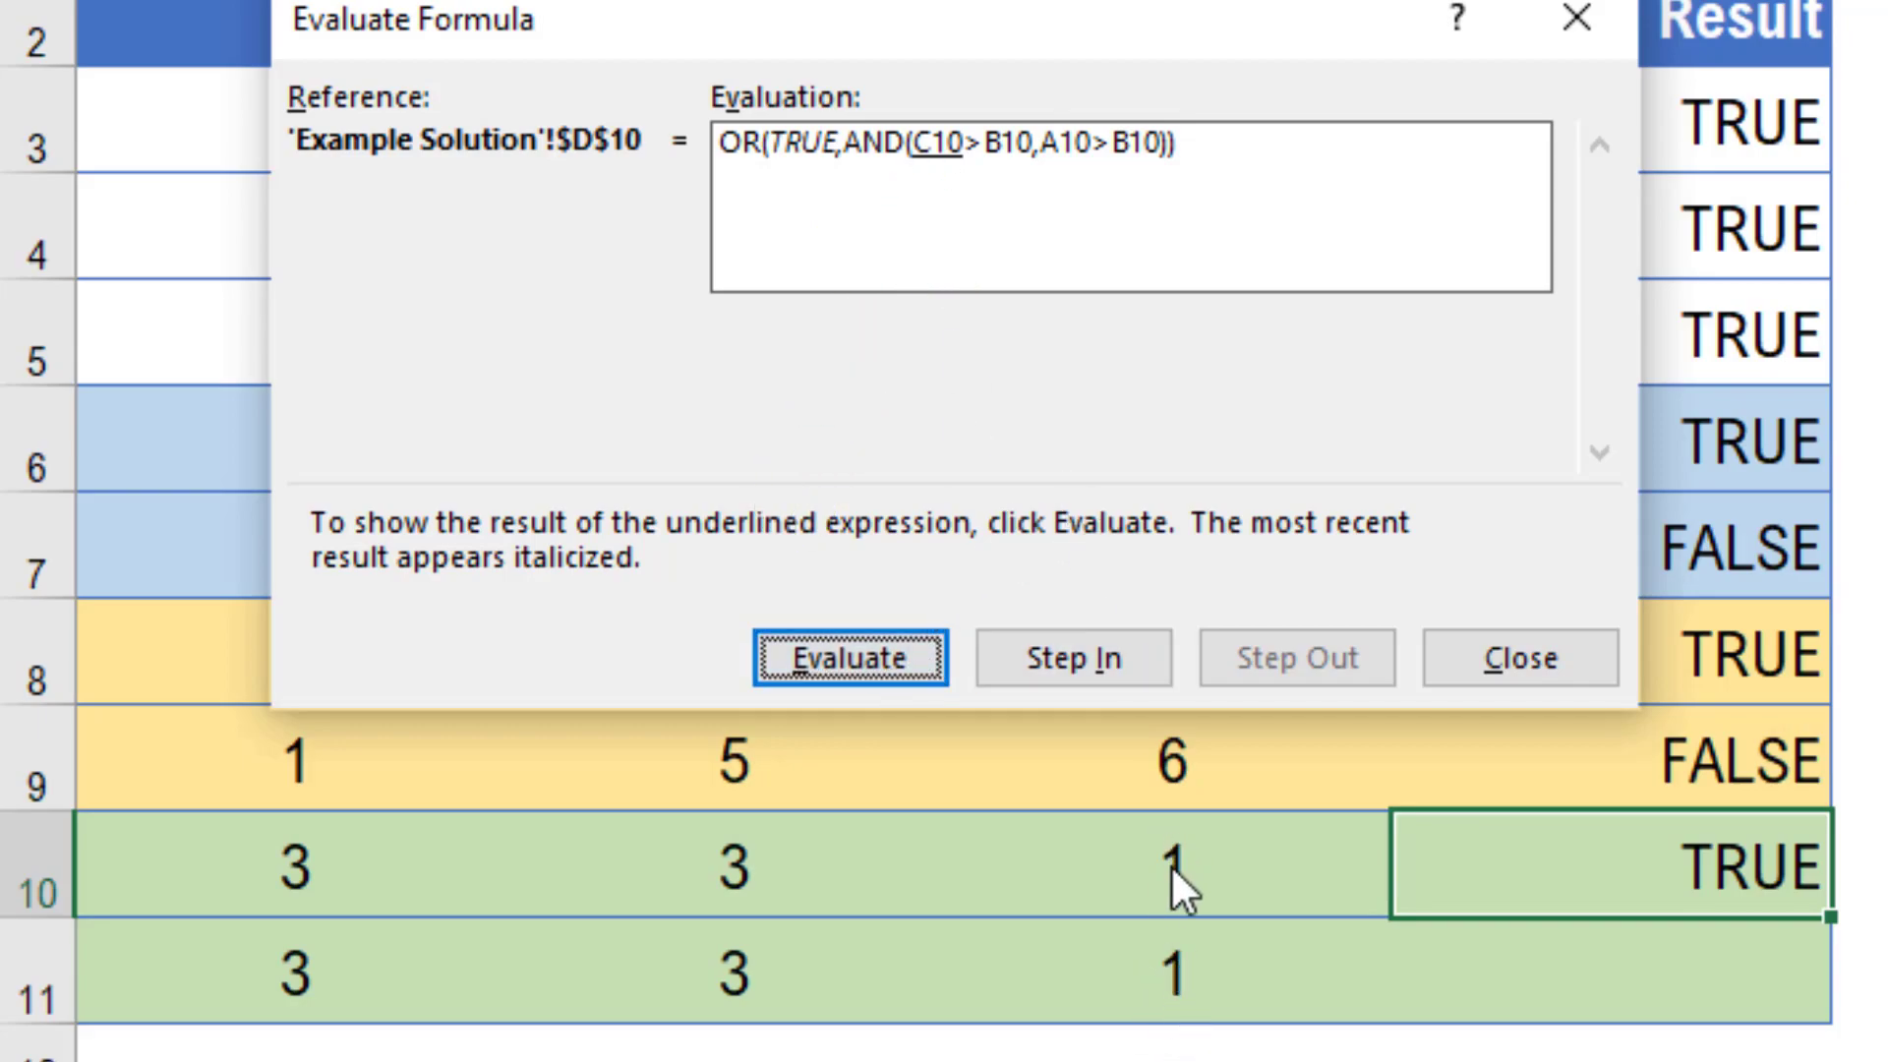
click(877, 649)
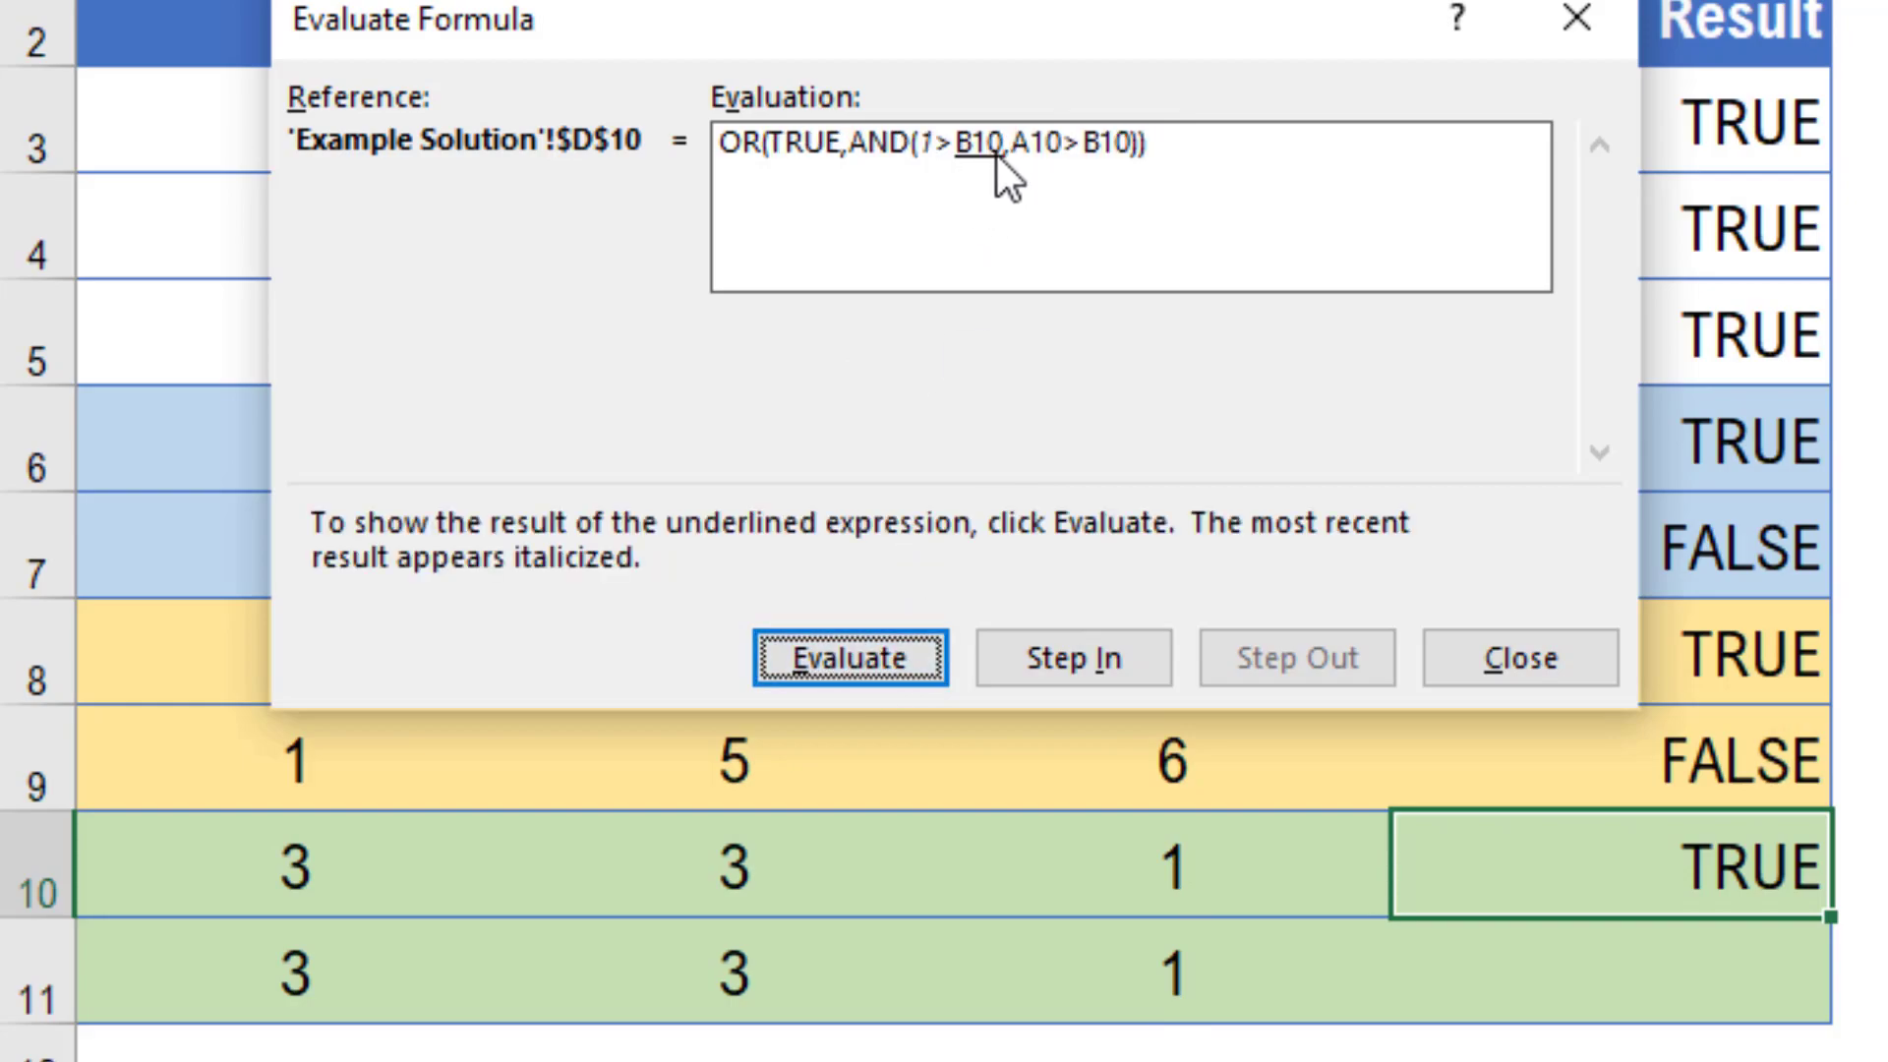
click(866, 659)
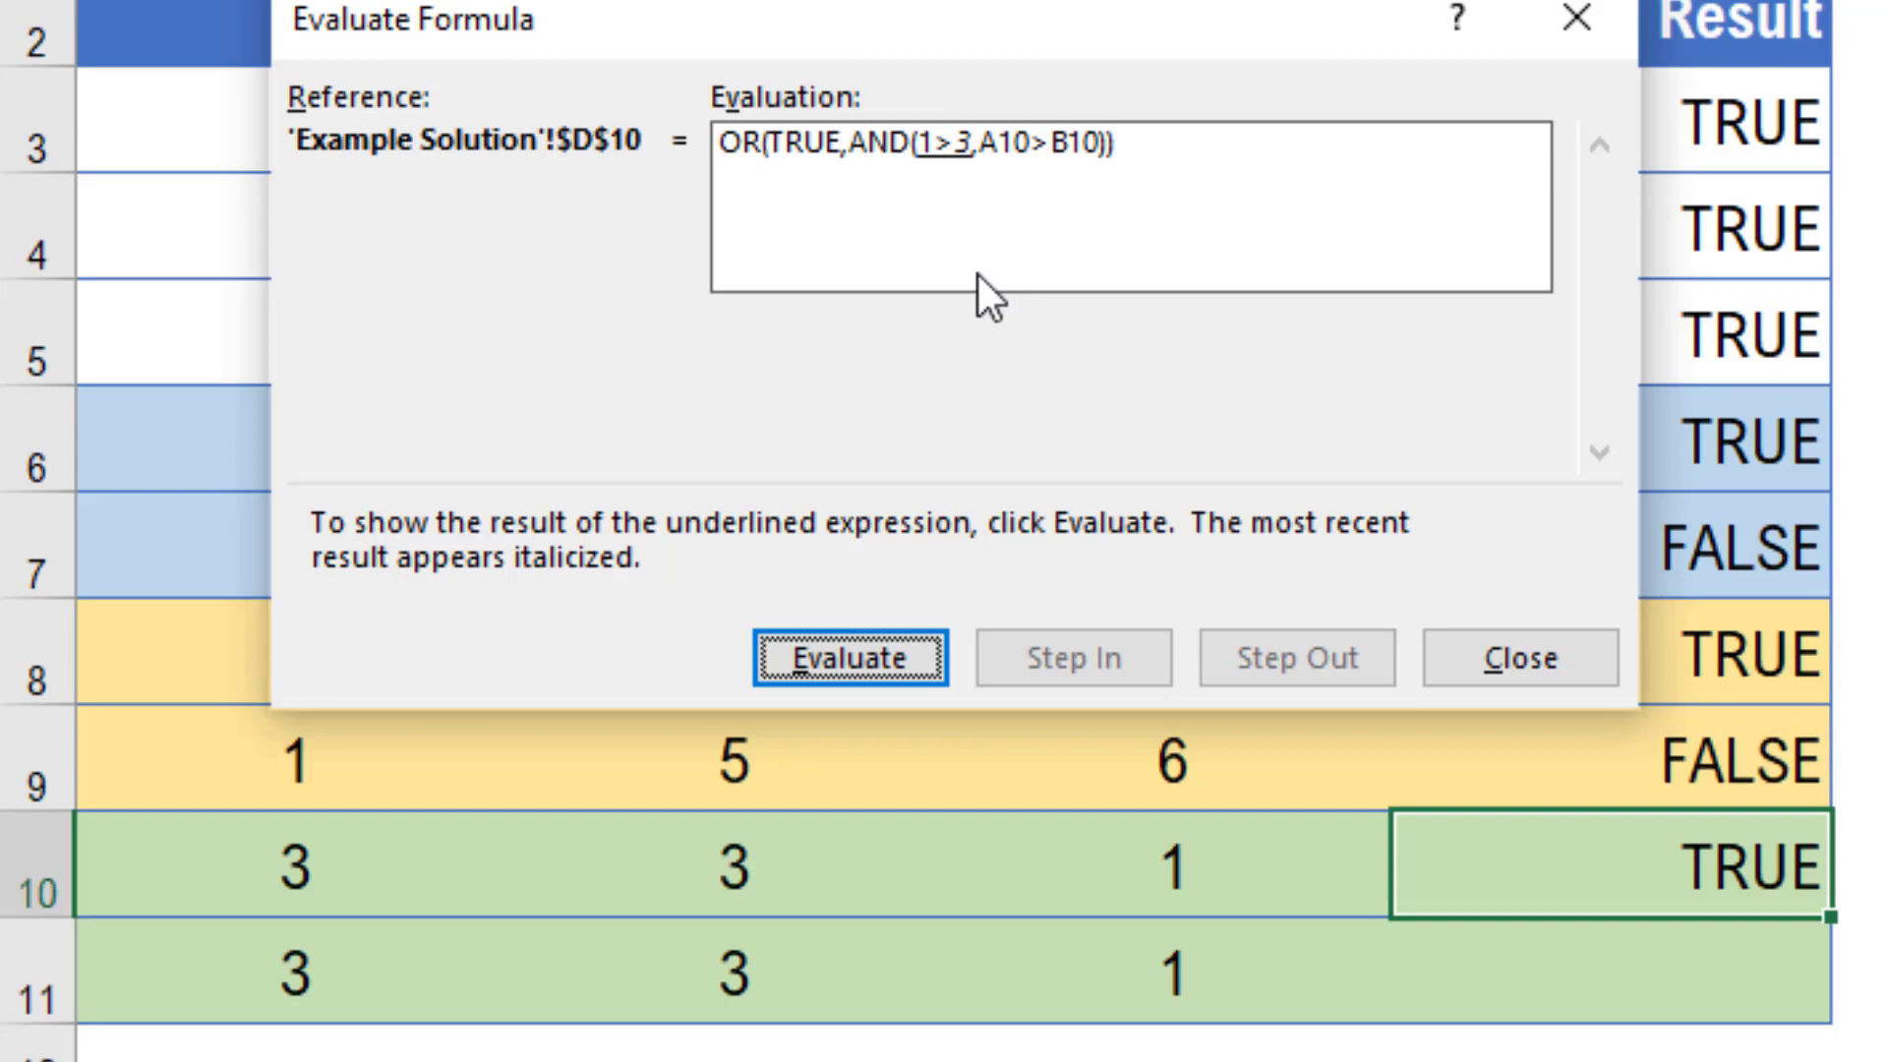
click(848, 658)
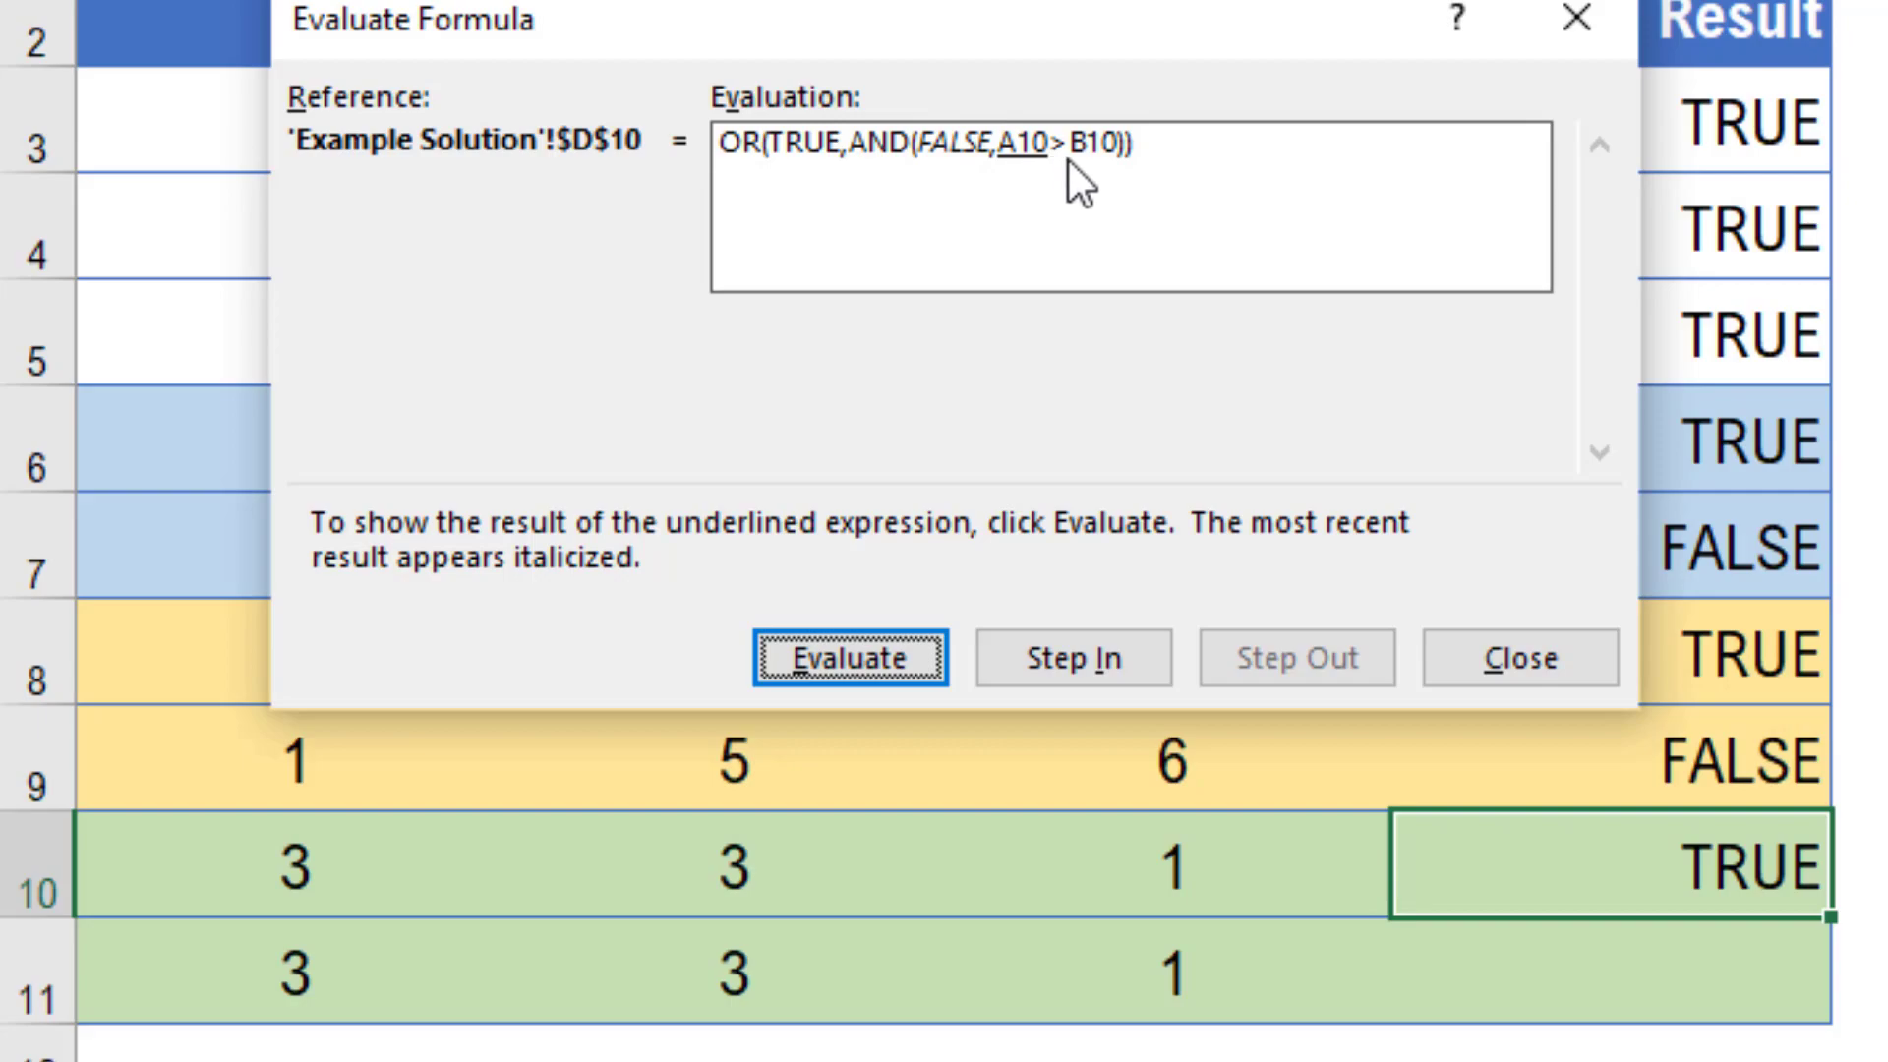
click(882, 672)
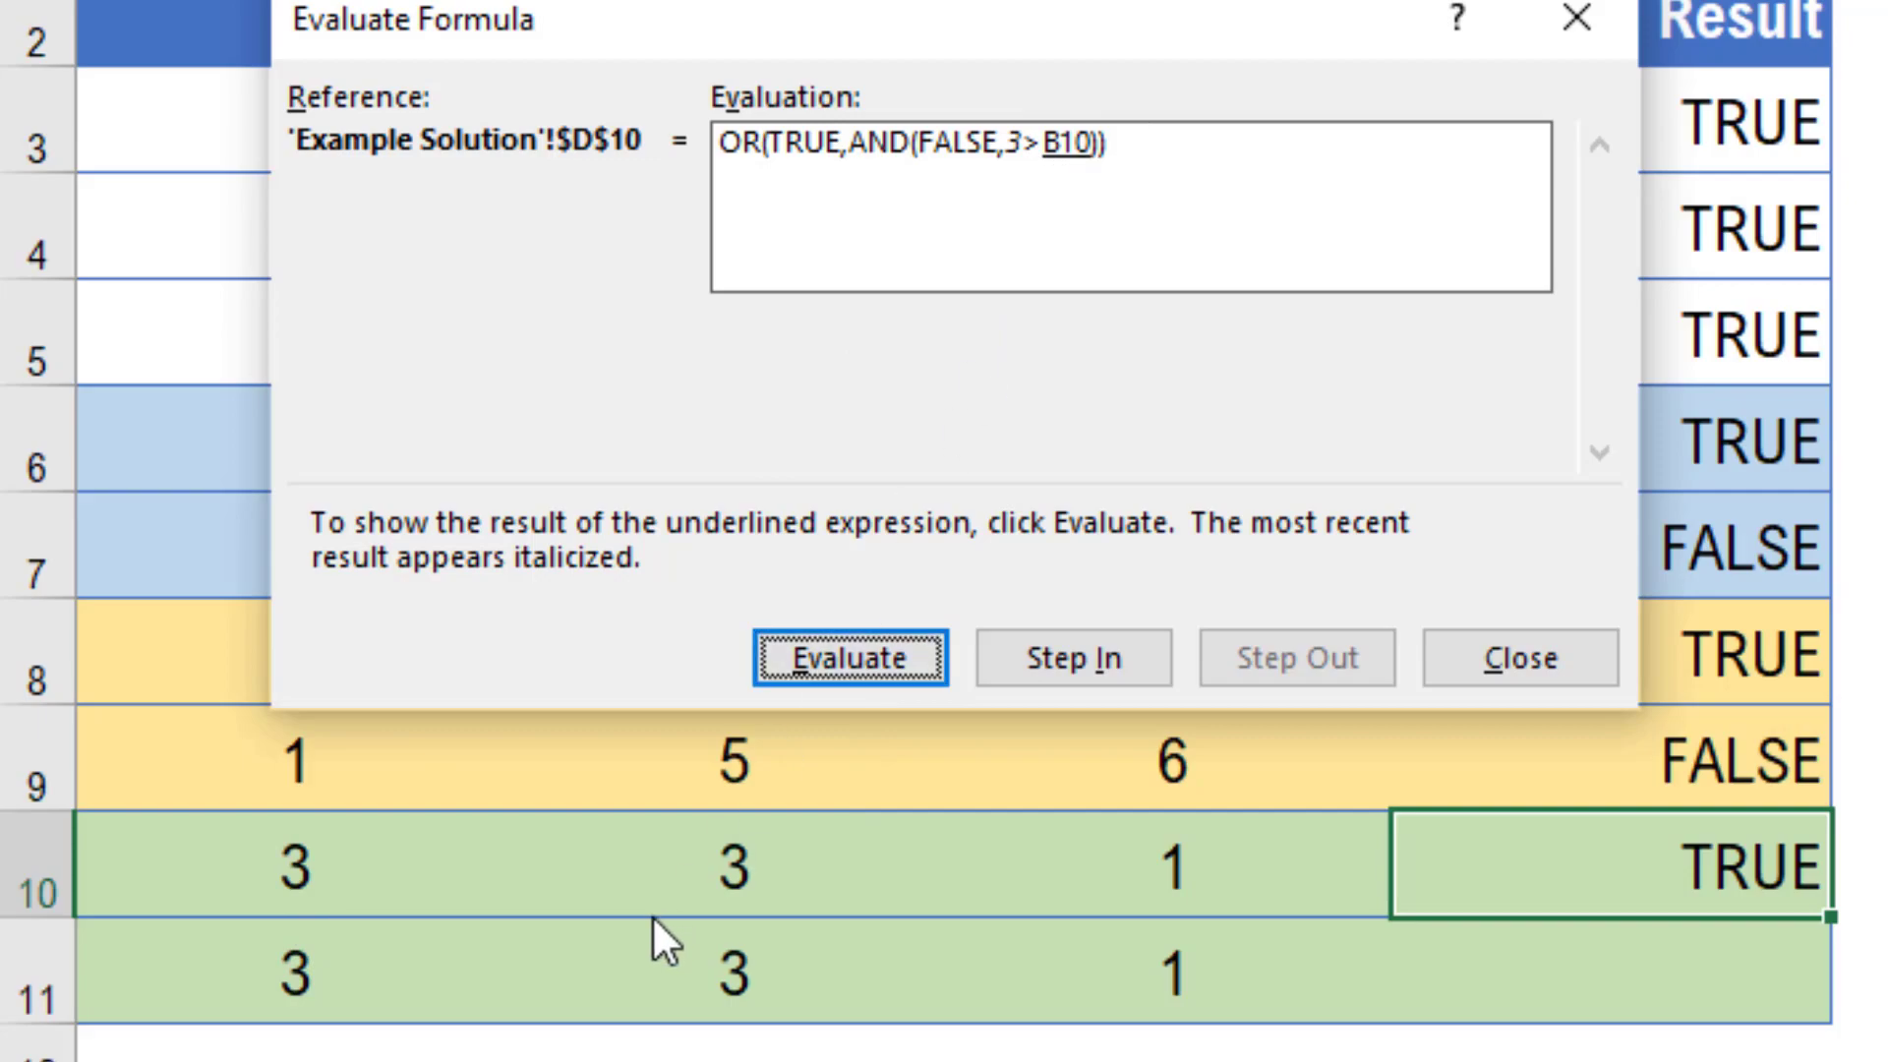
click(895, 656)
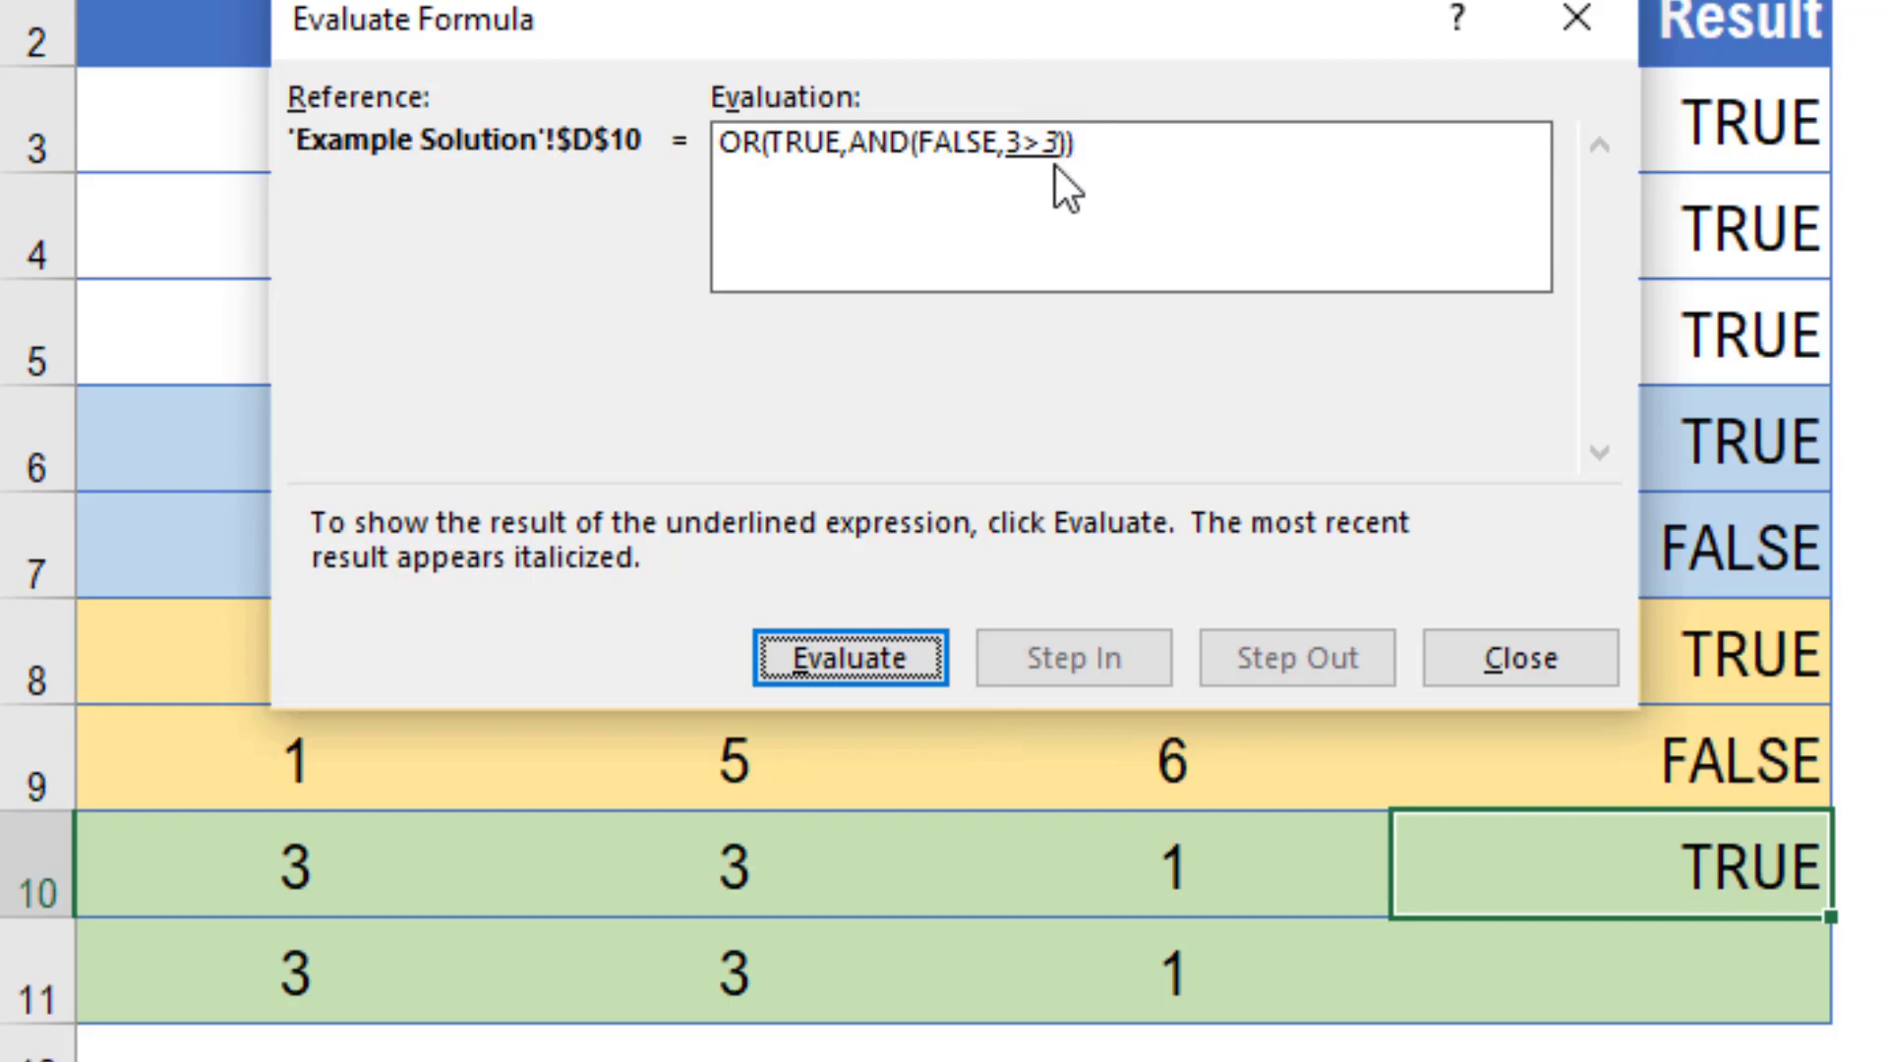
click(876, 660)
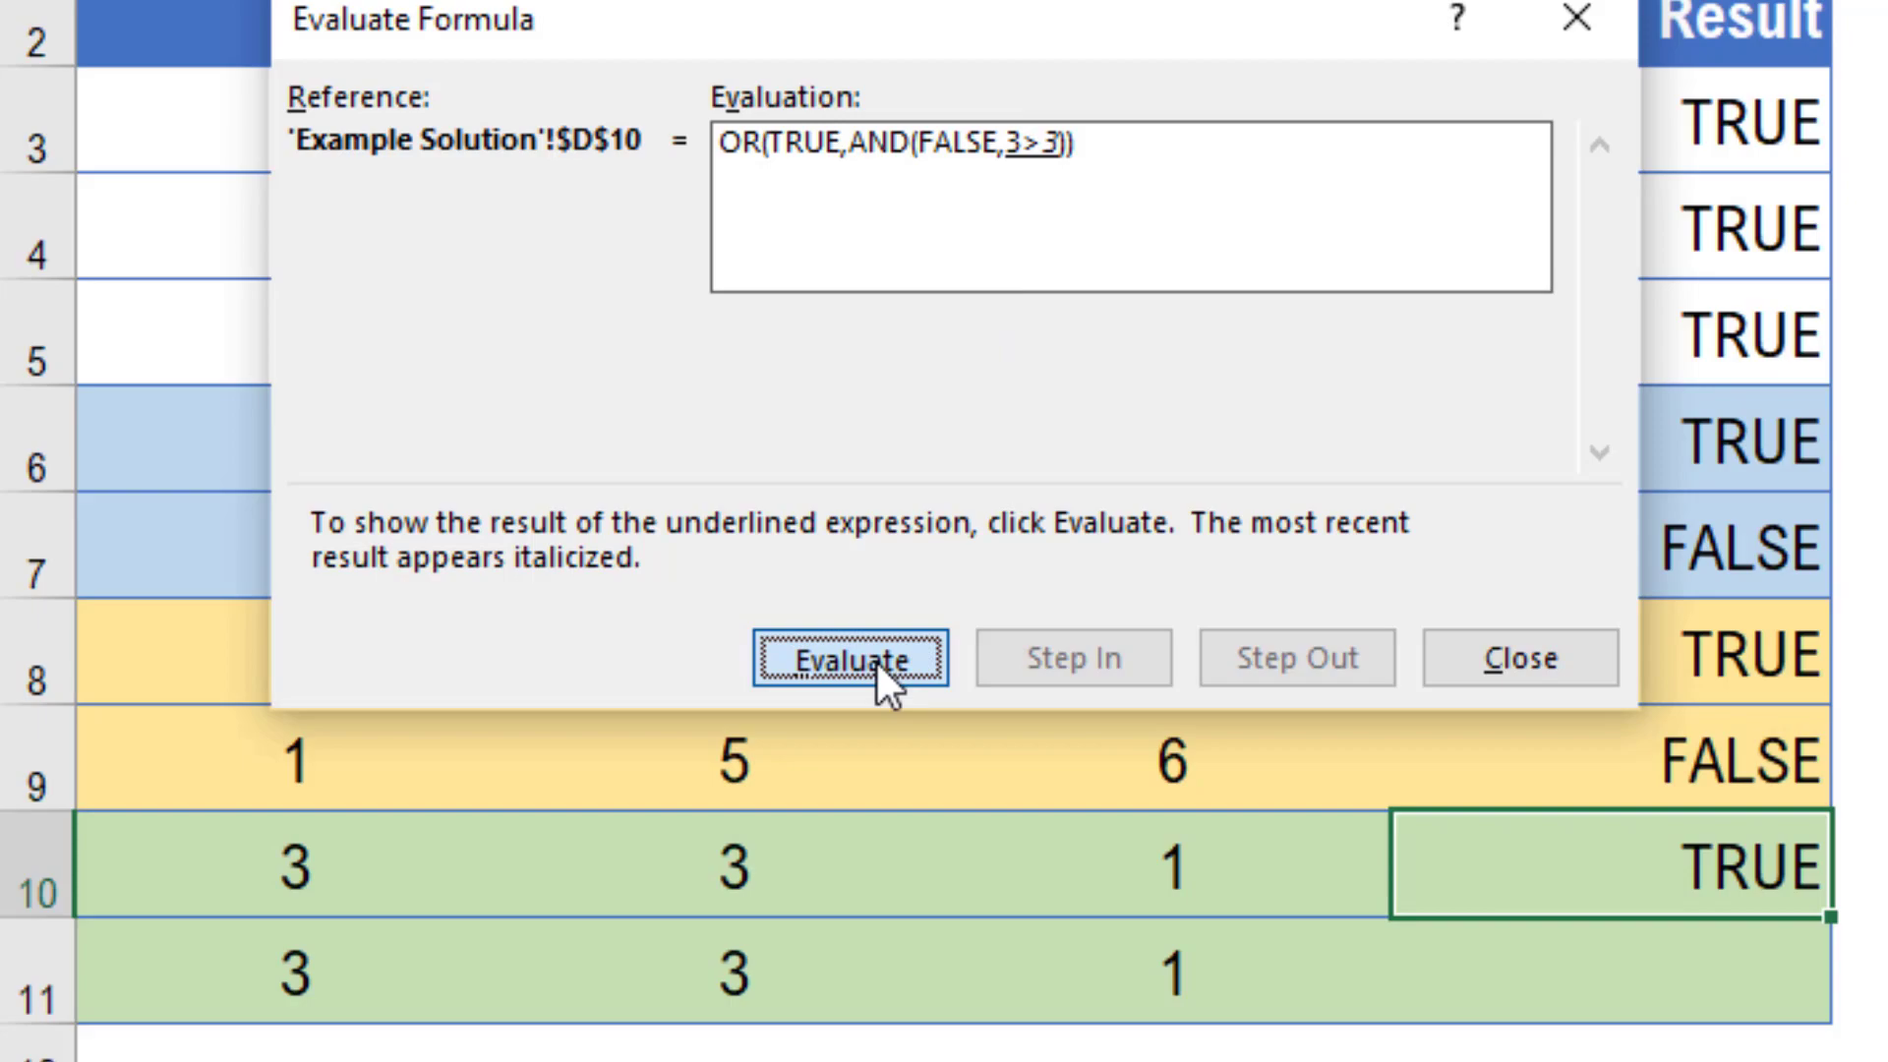
click(878, 668)
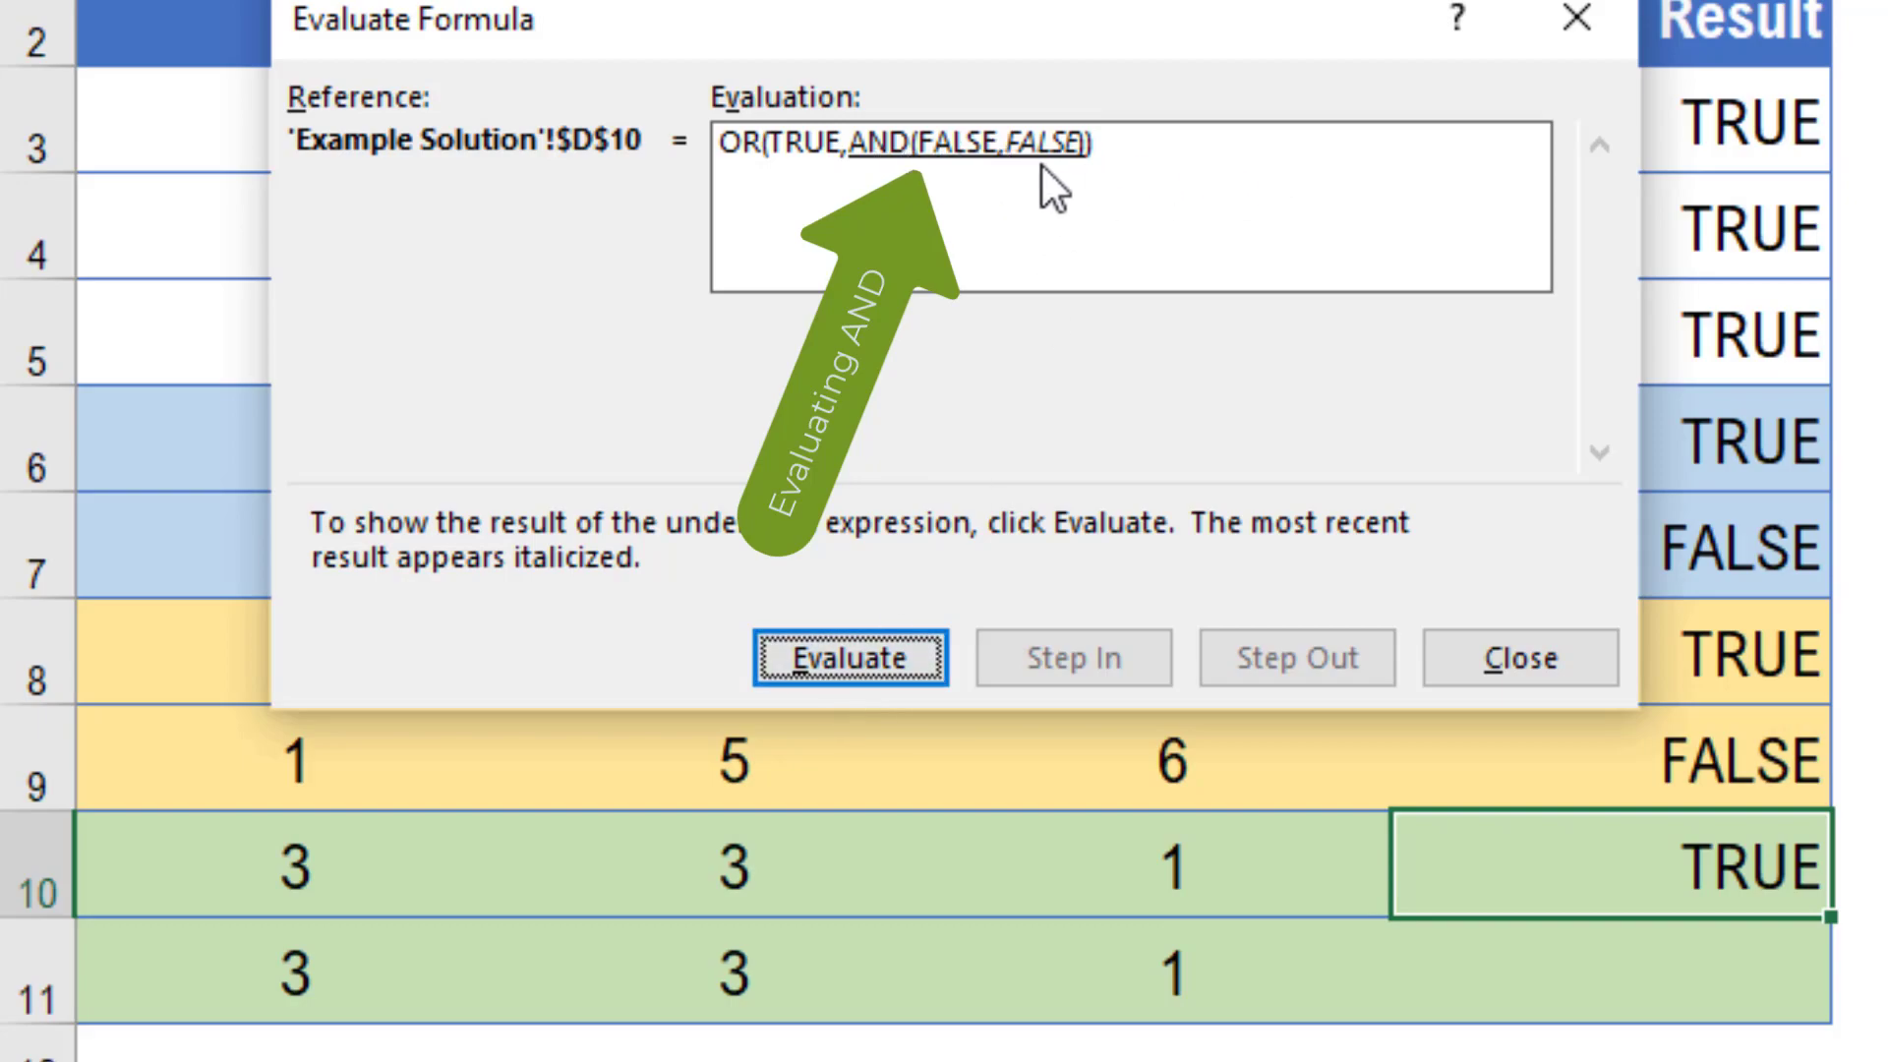
click(869, 657)
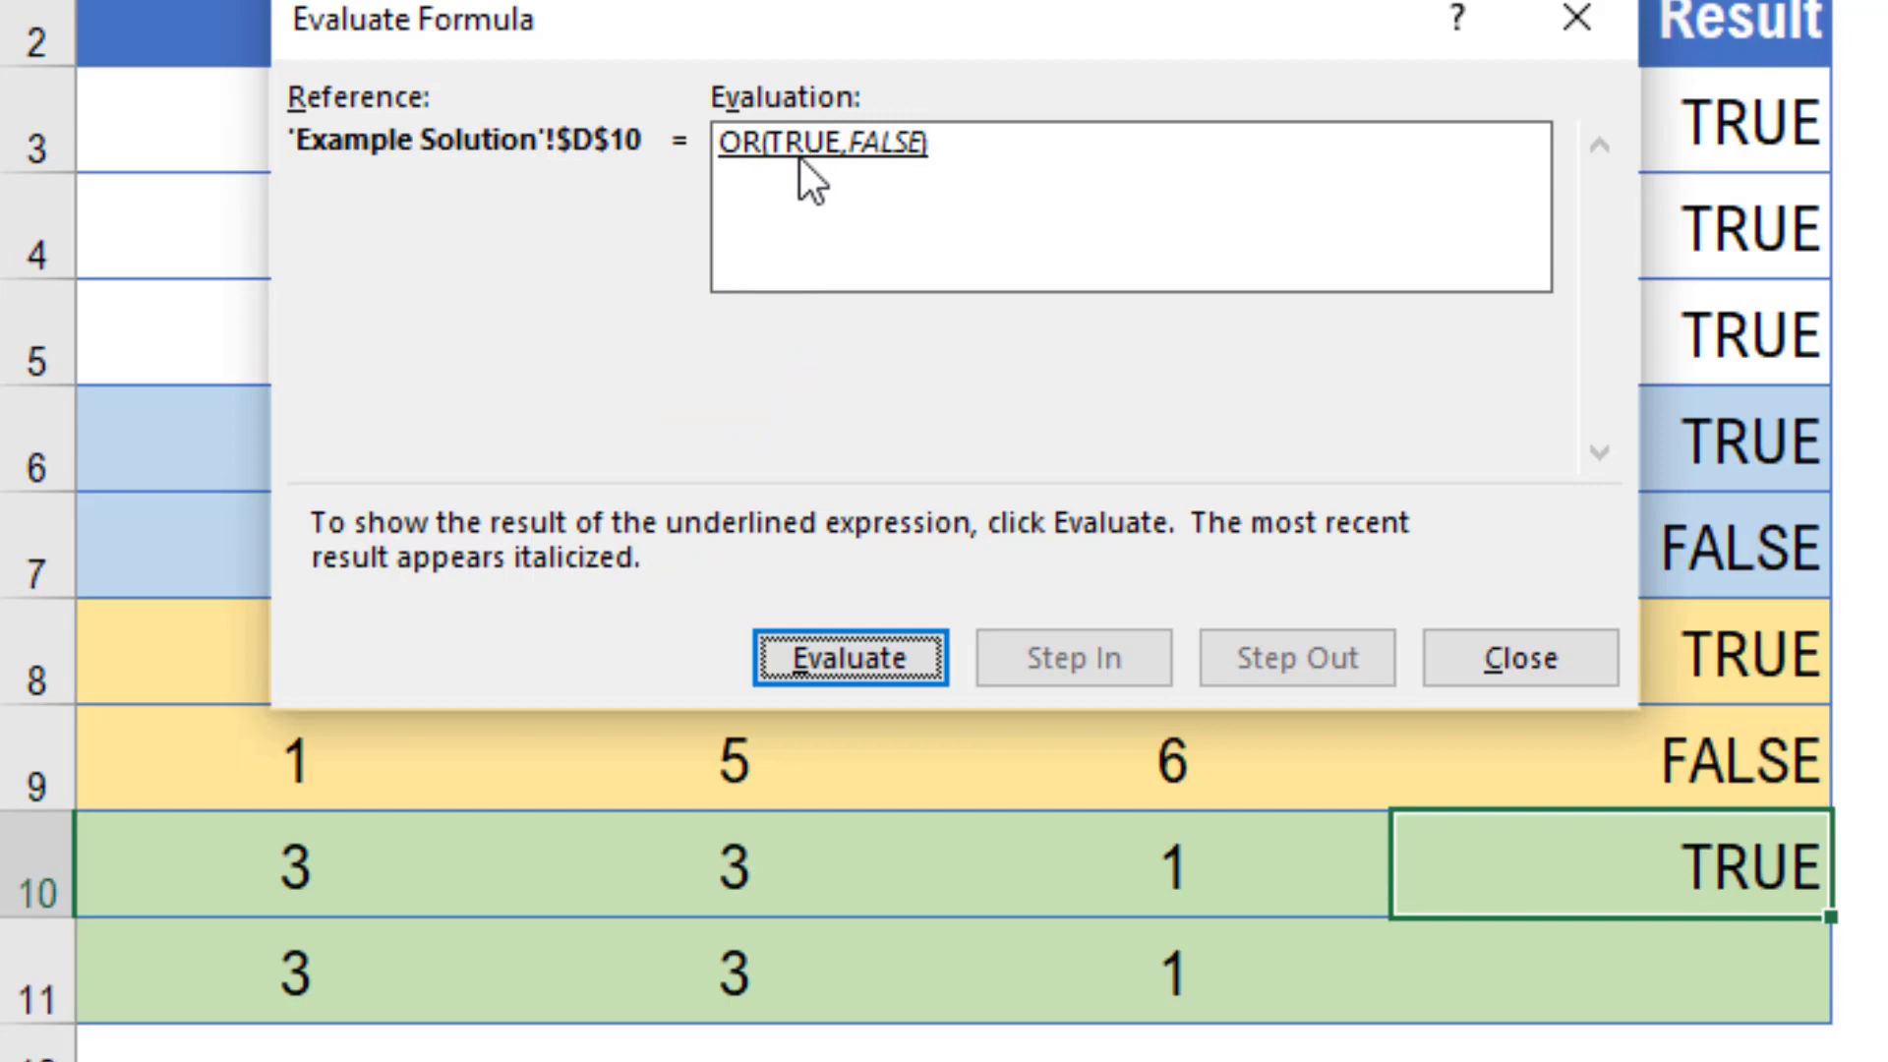
click(845, 657)
click(864, 672)
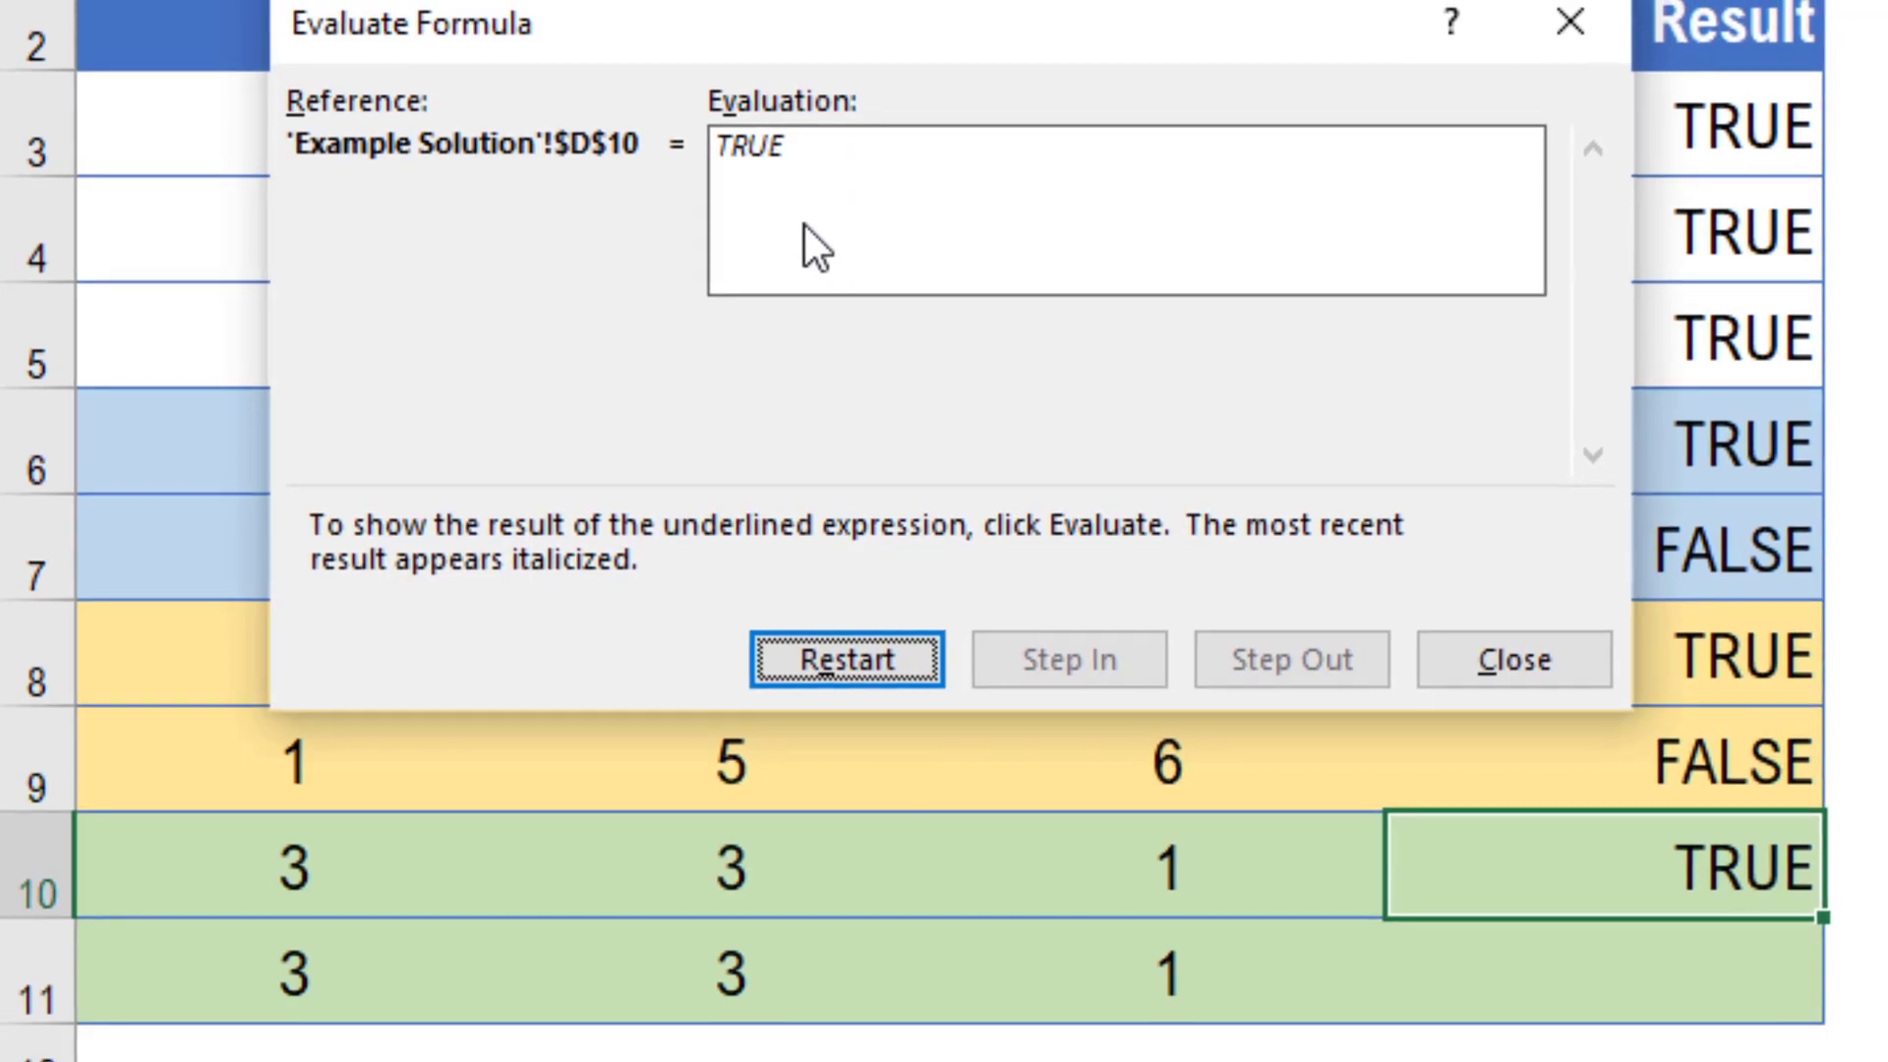
click(1514, 660)
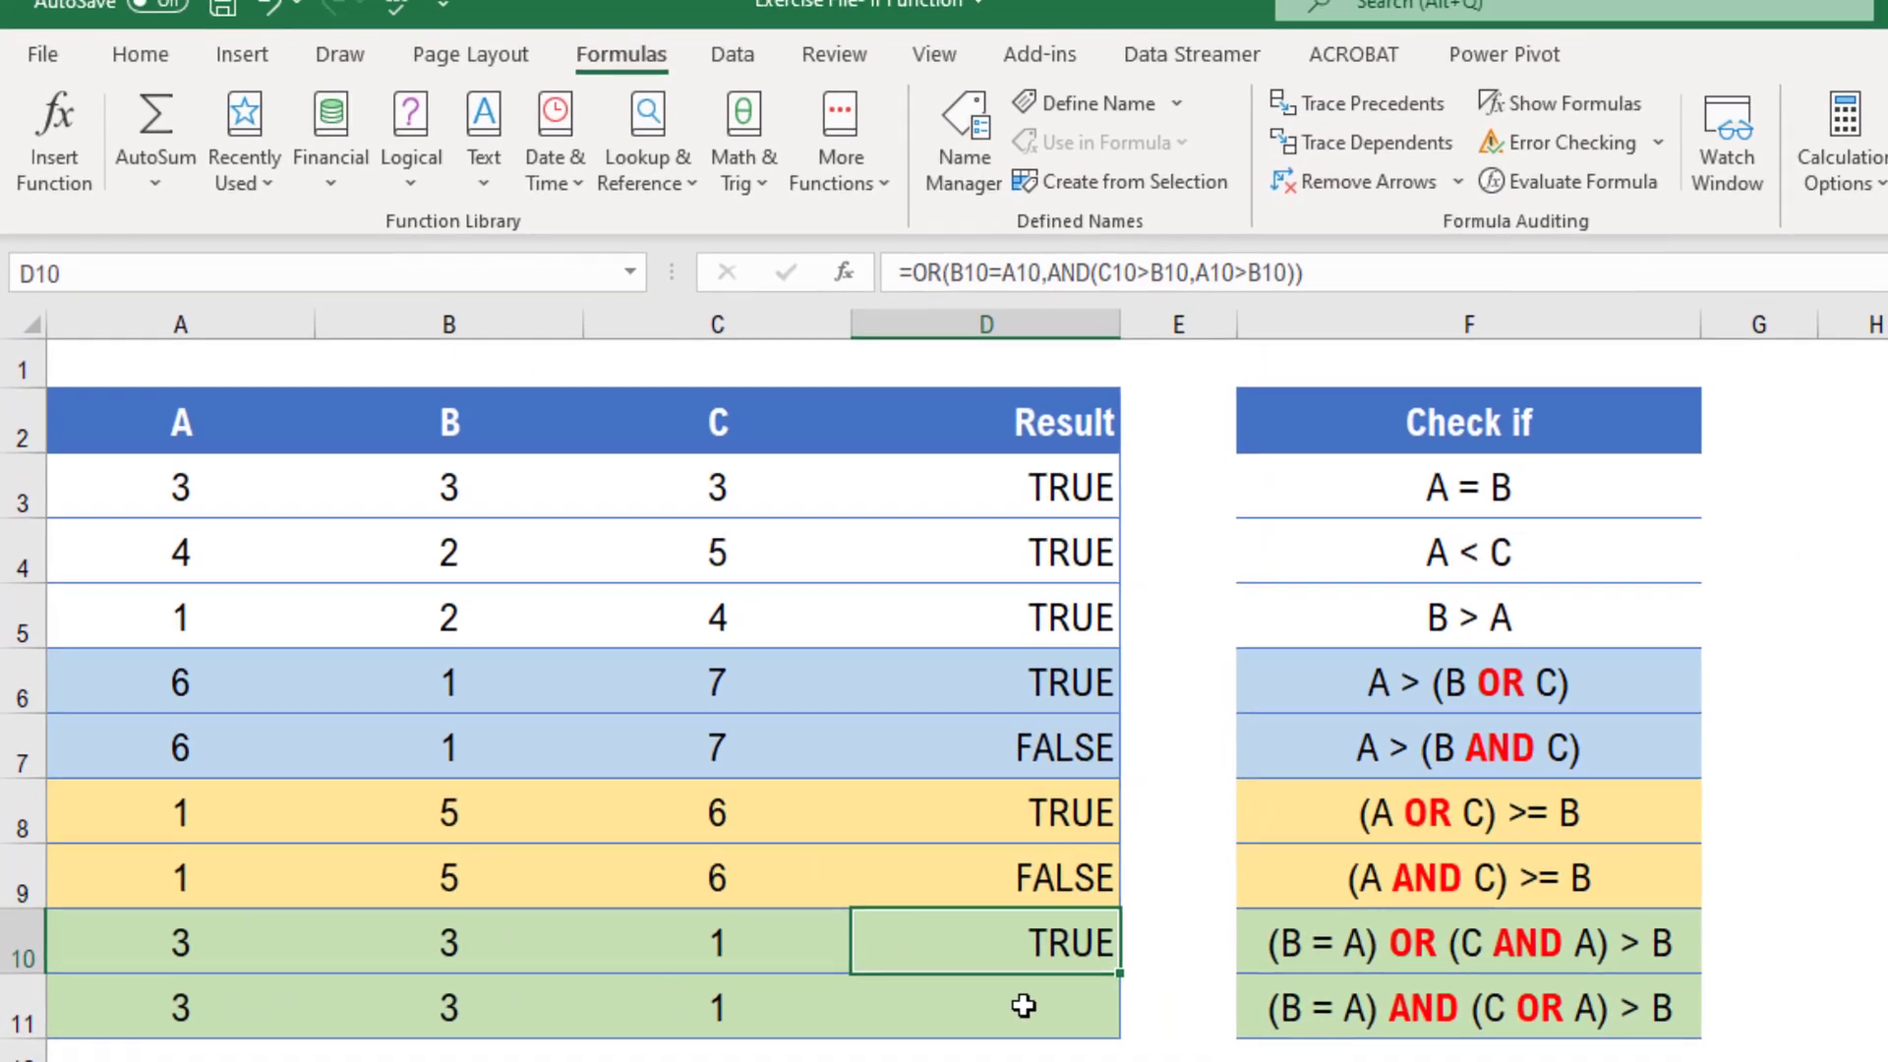
Start an AND formula in D11 testing A11=B11 and open a nested OR function
click(1000, 1006)
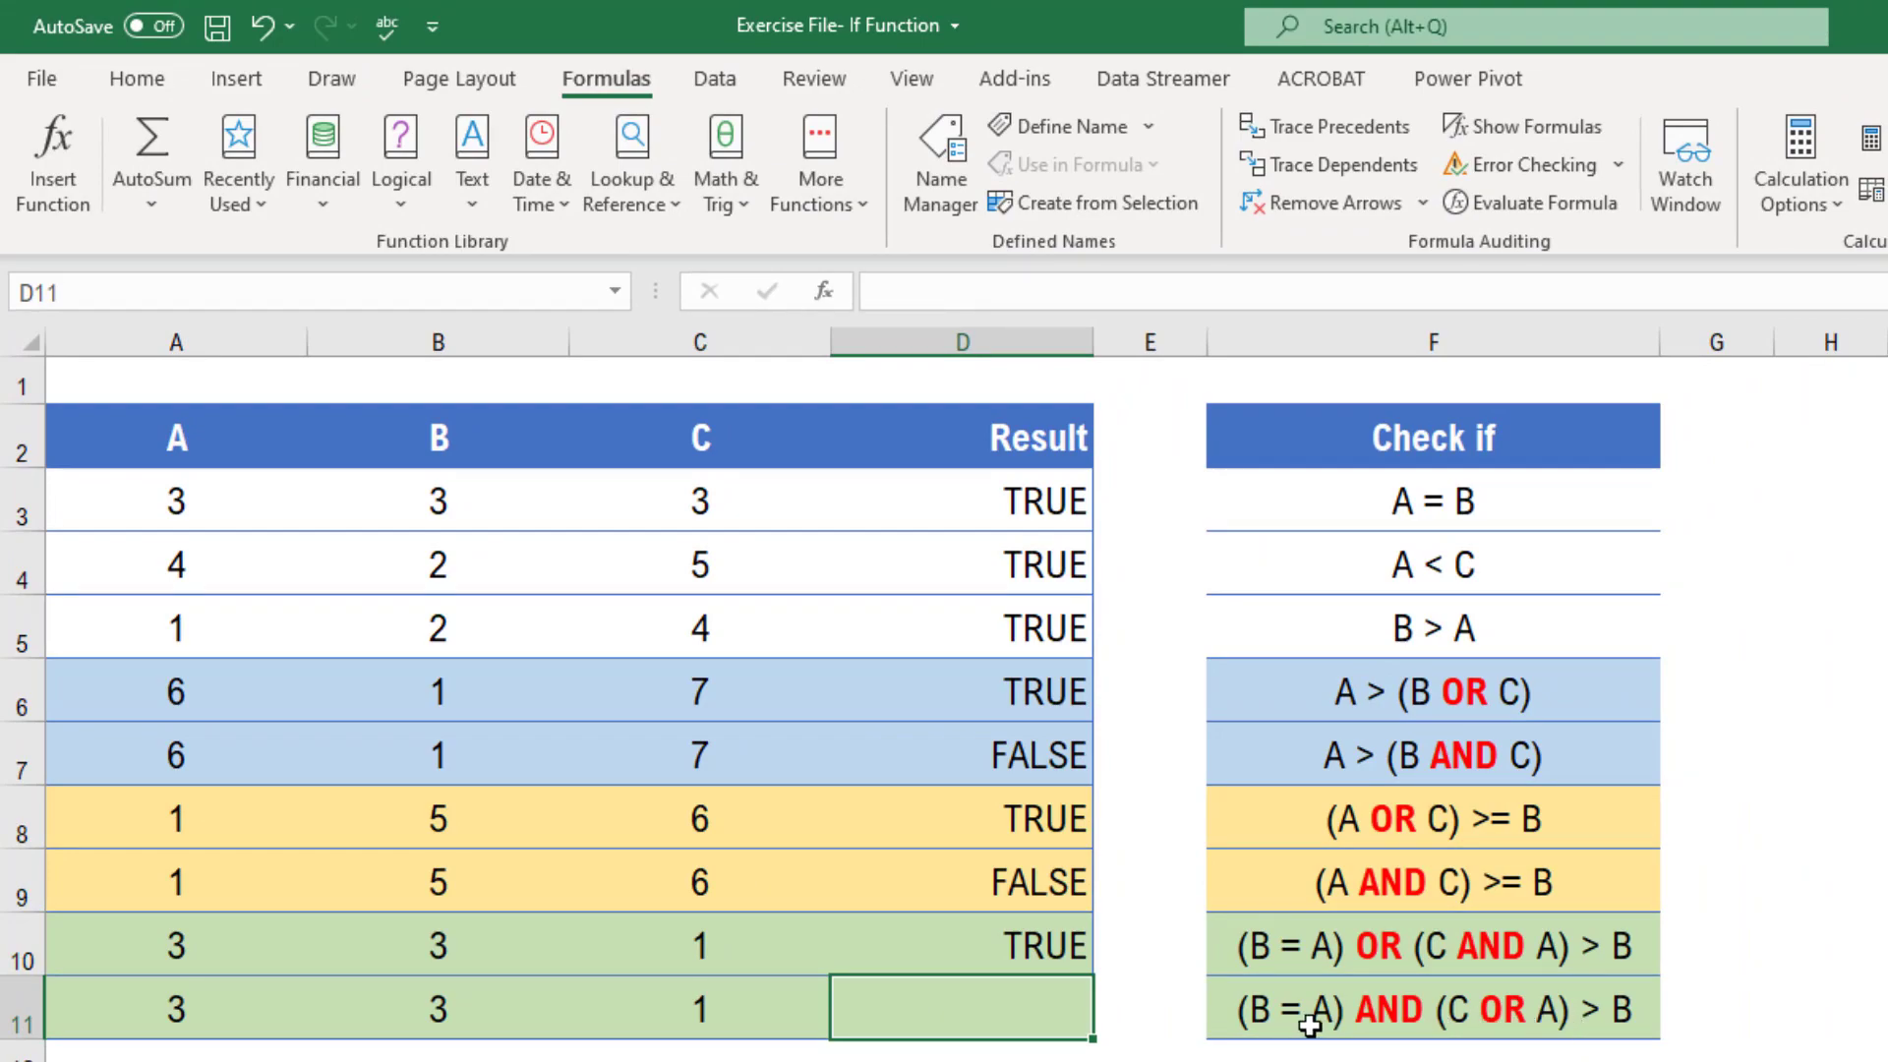
click(1386, 993)
click(1446, 934)
click(1406, 1008)
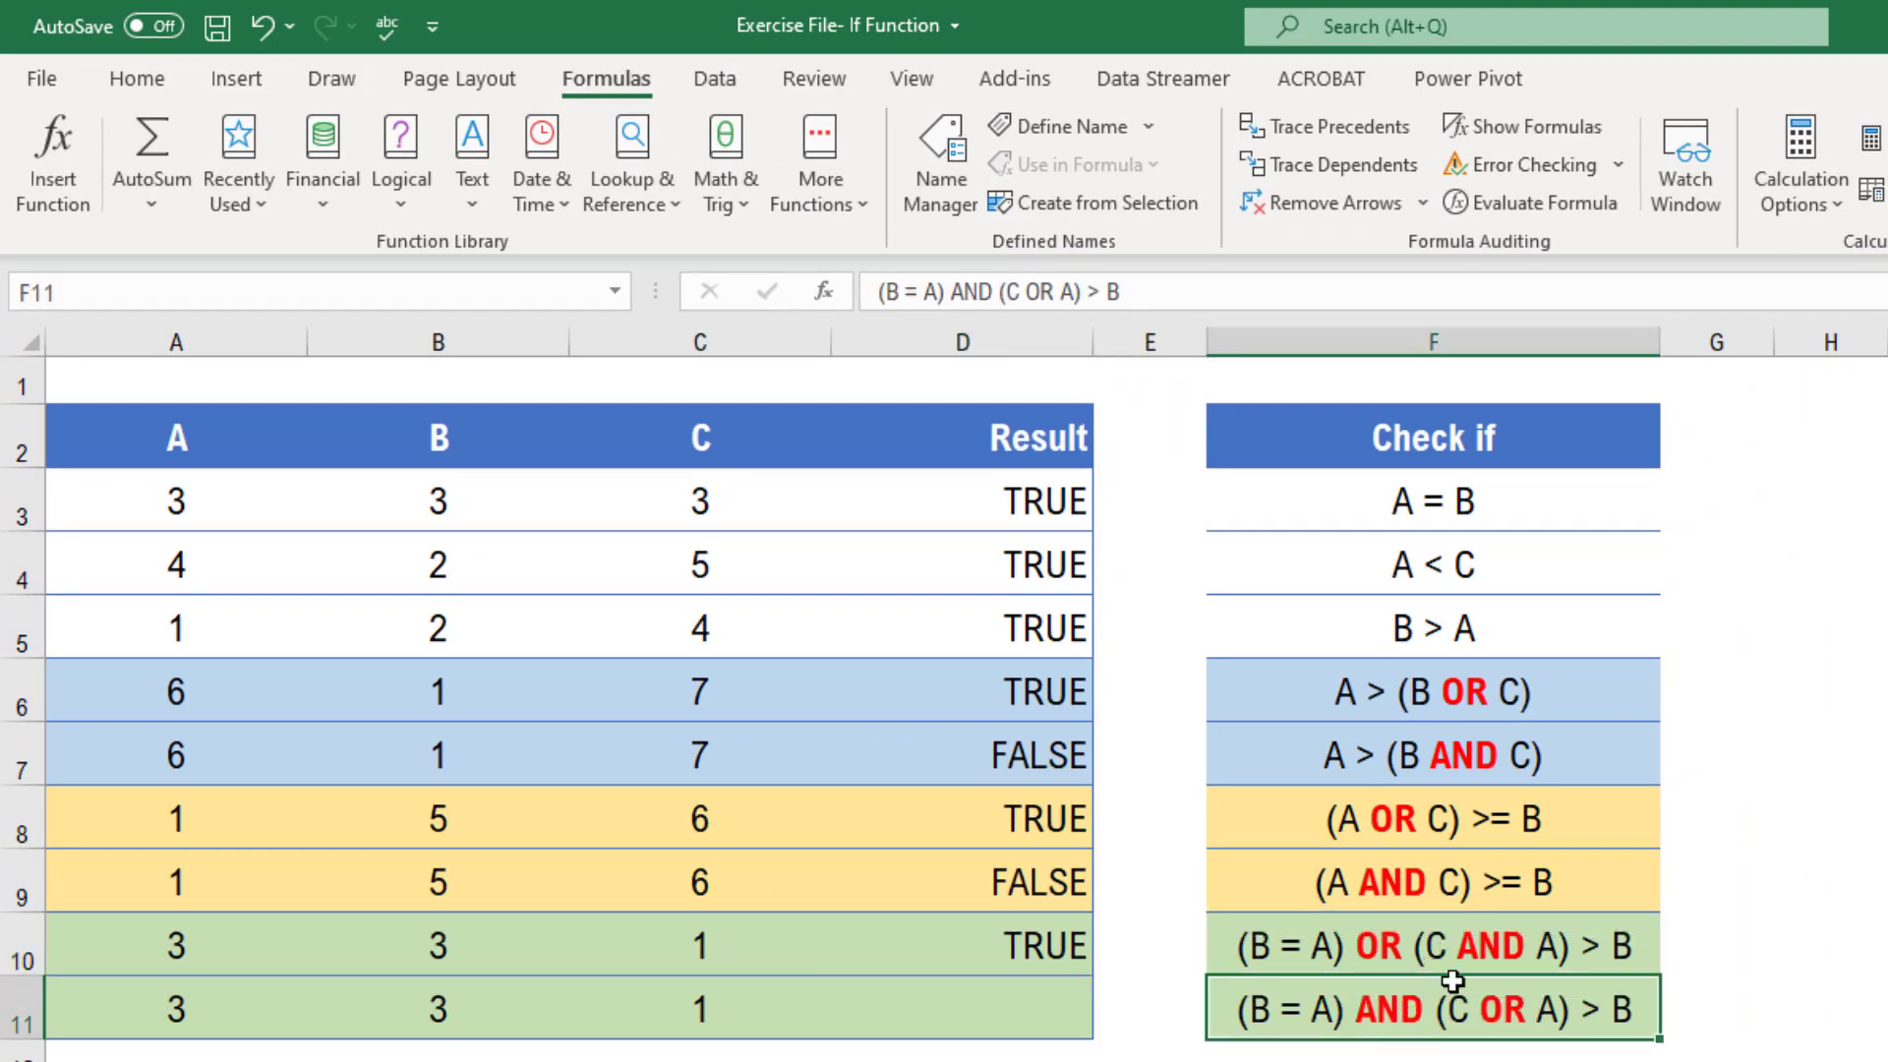
click(1503, 946)
click(1472, 995)
click(1012, 1008)
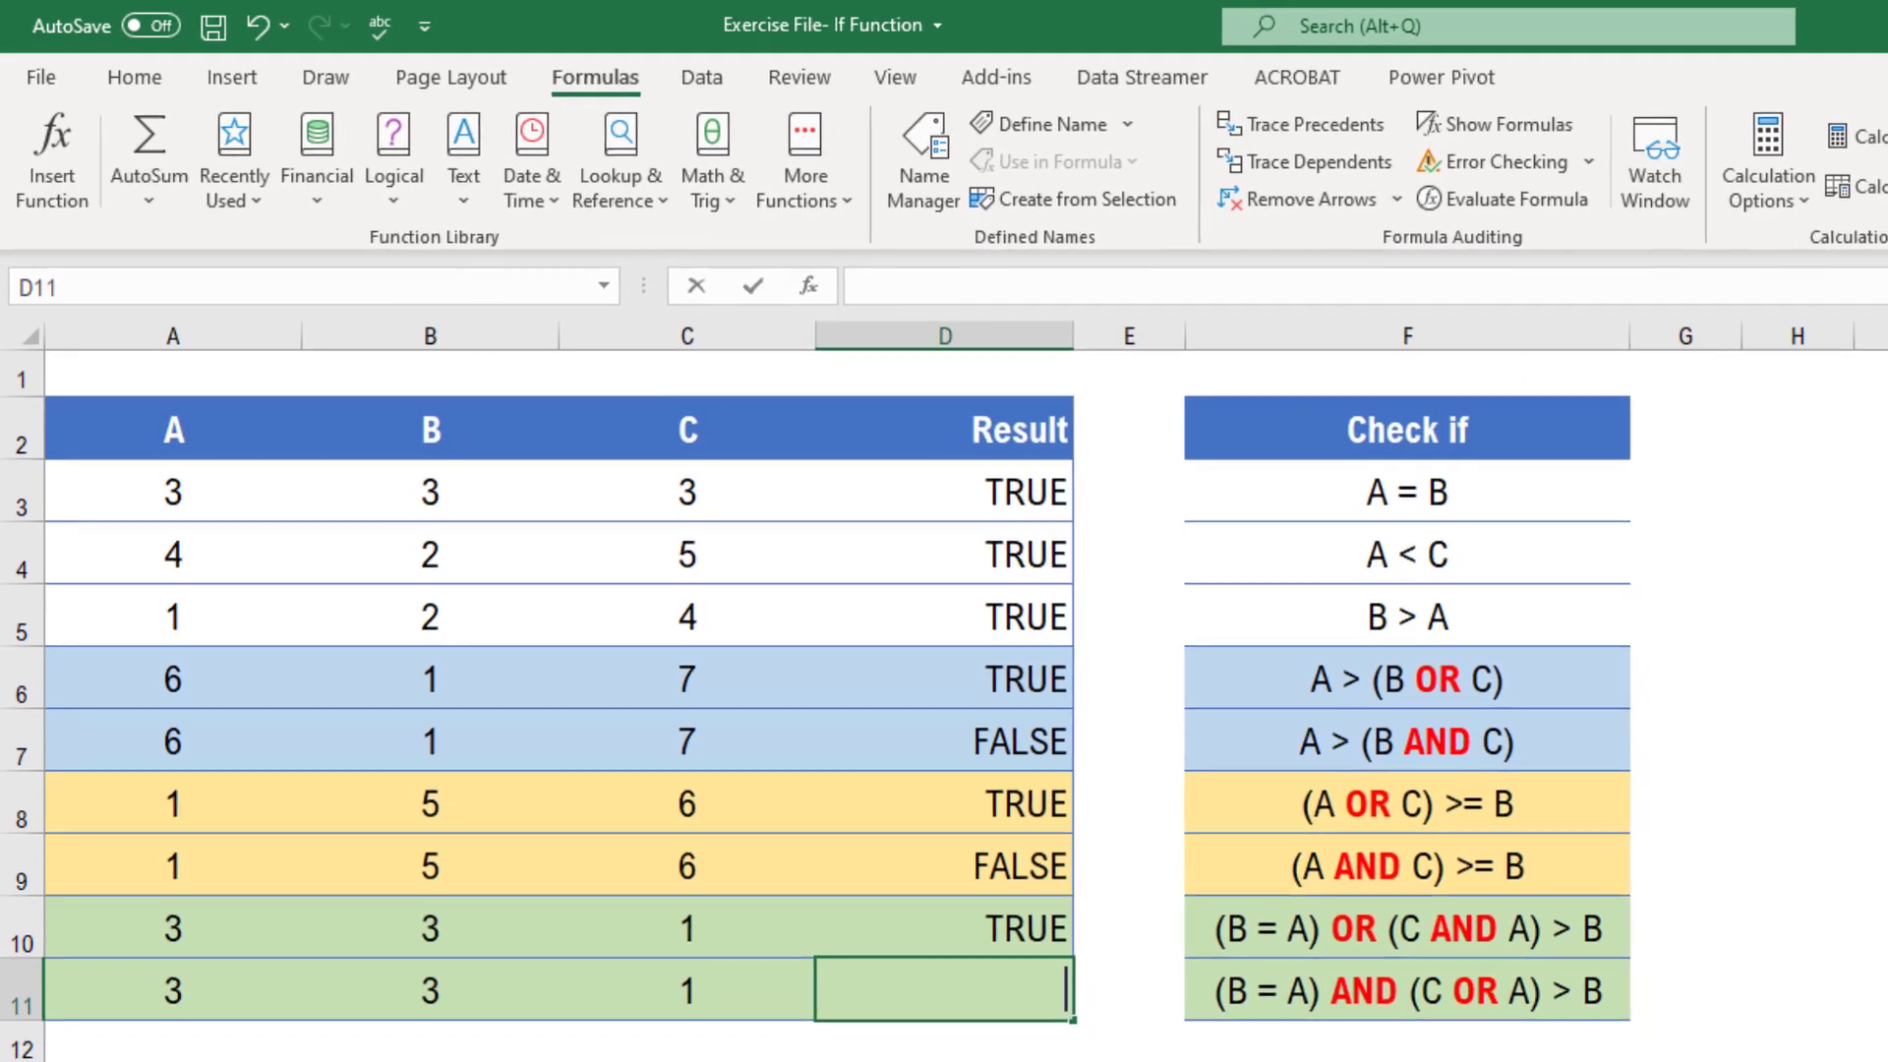
text(=and)
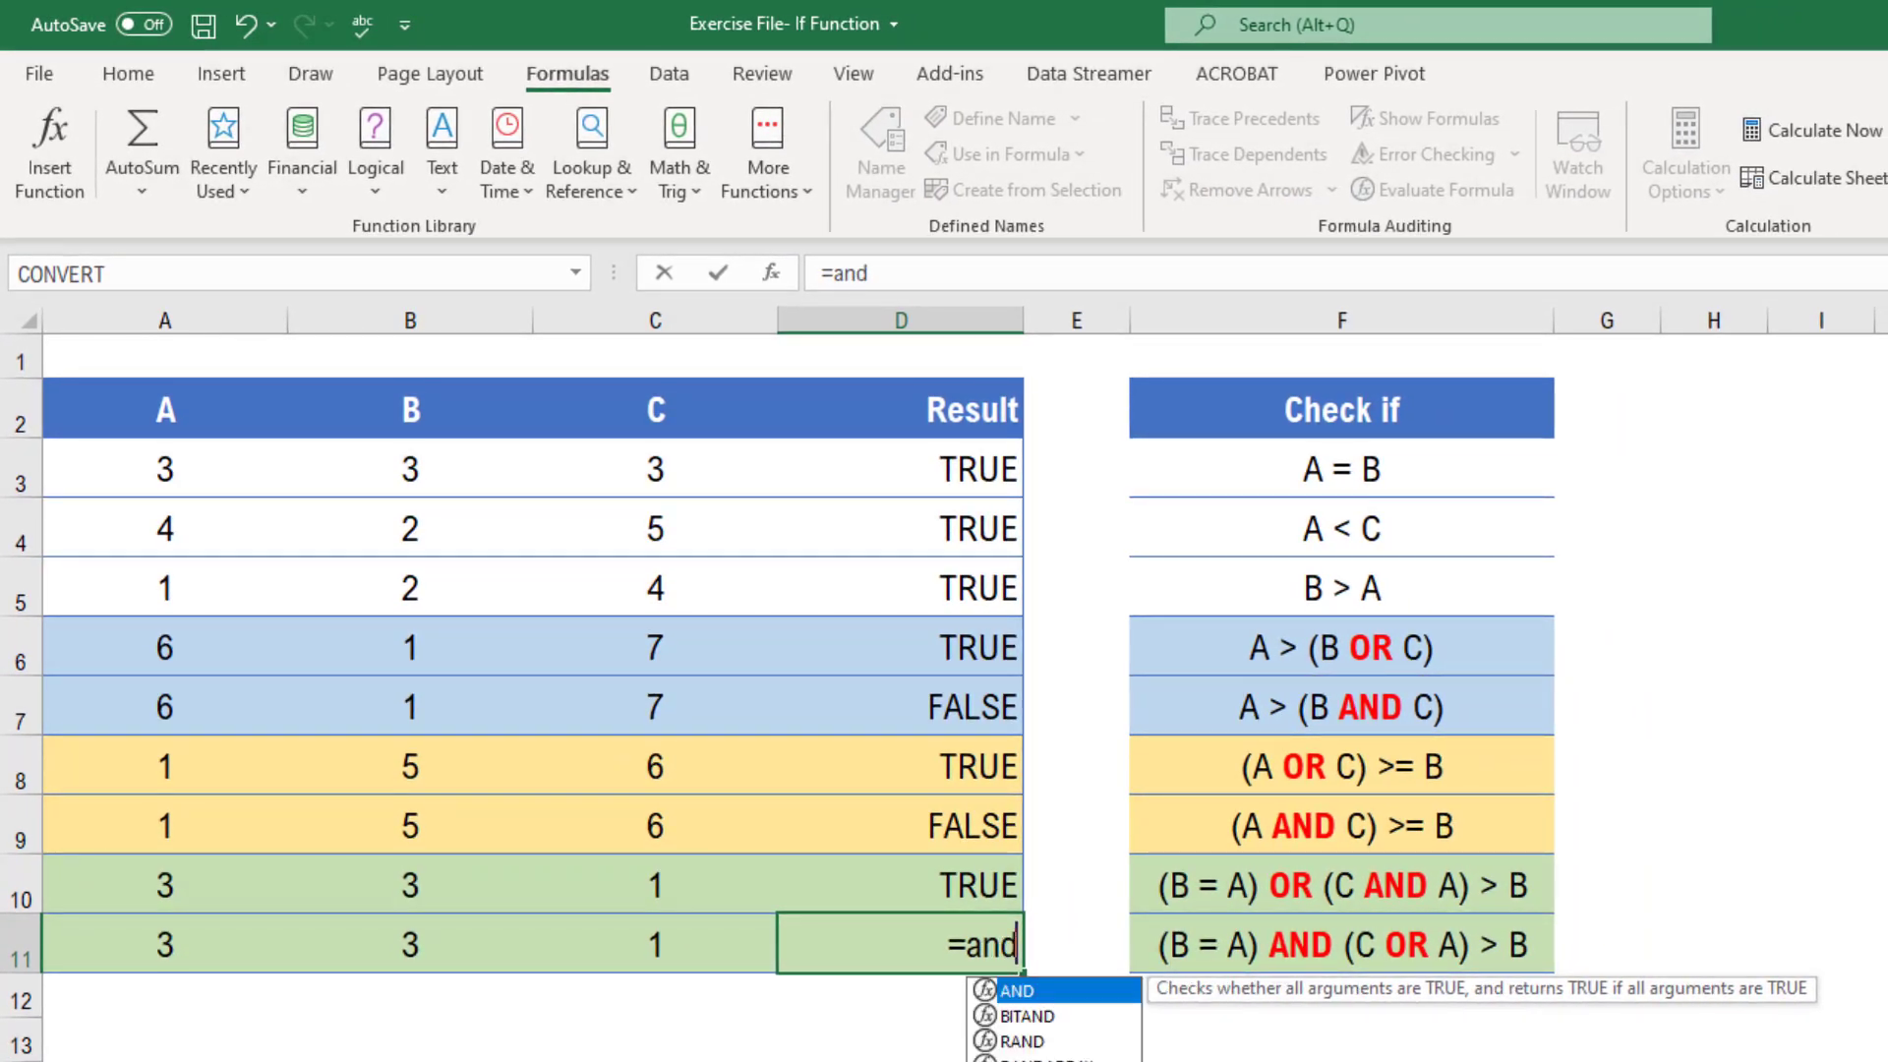
key(Tab)
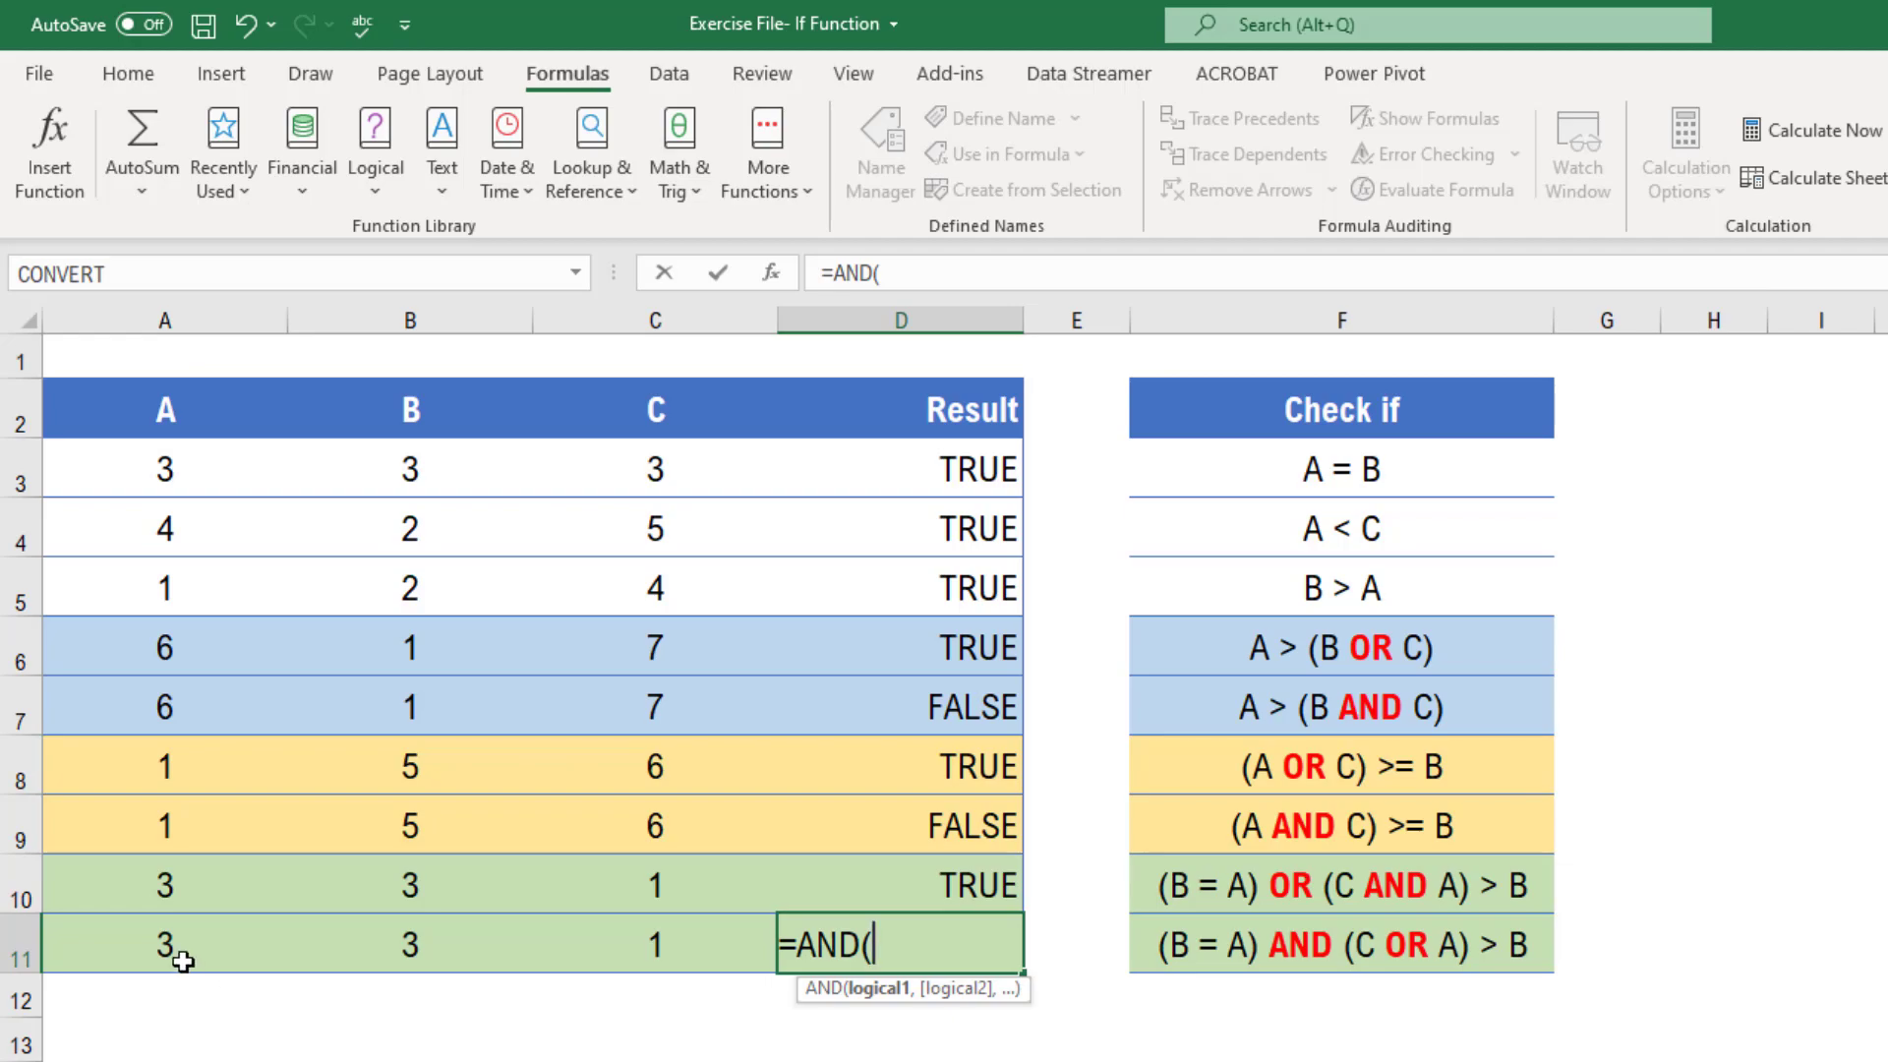
click(157, 944)
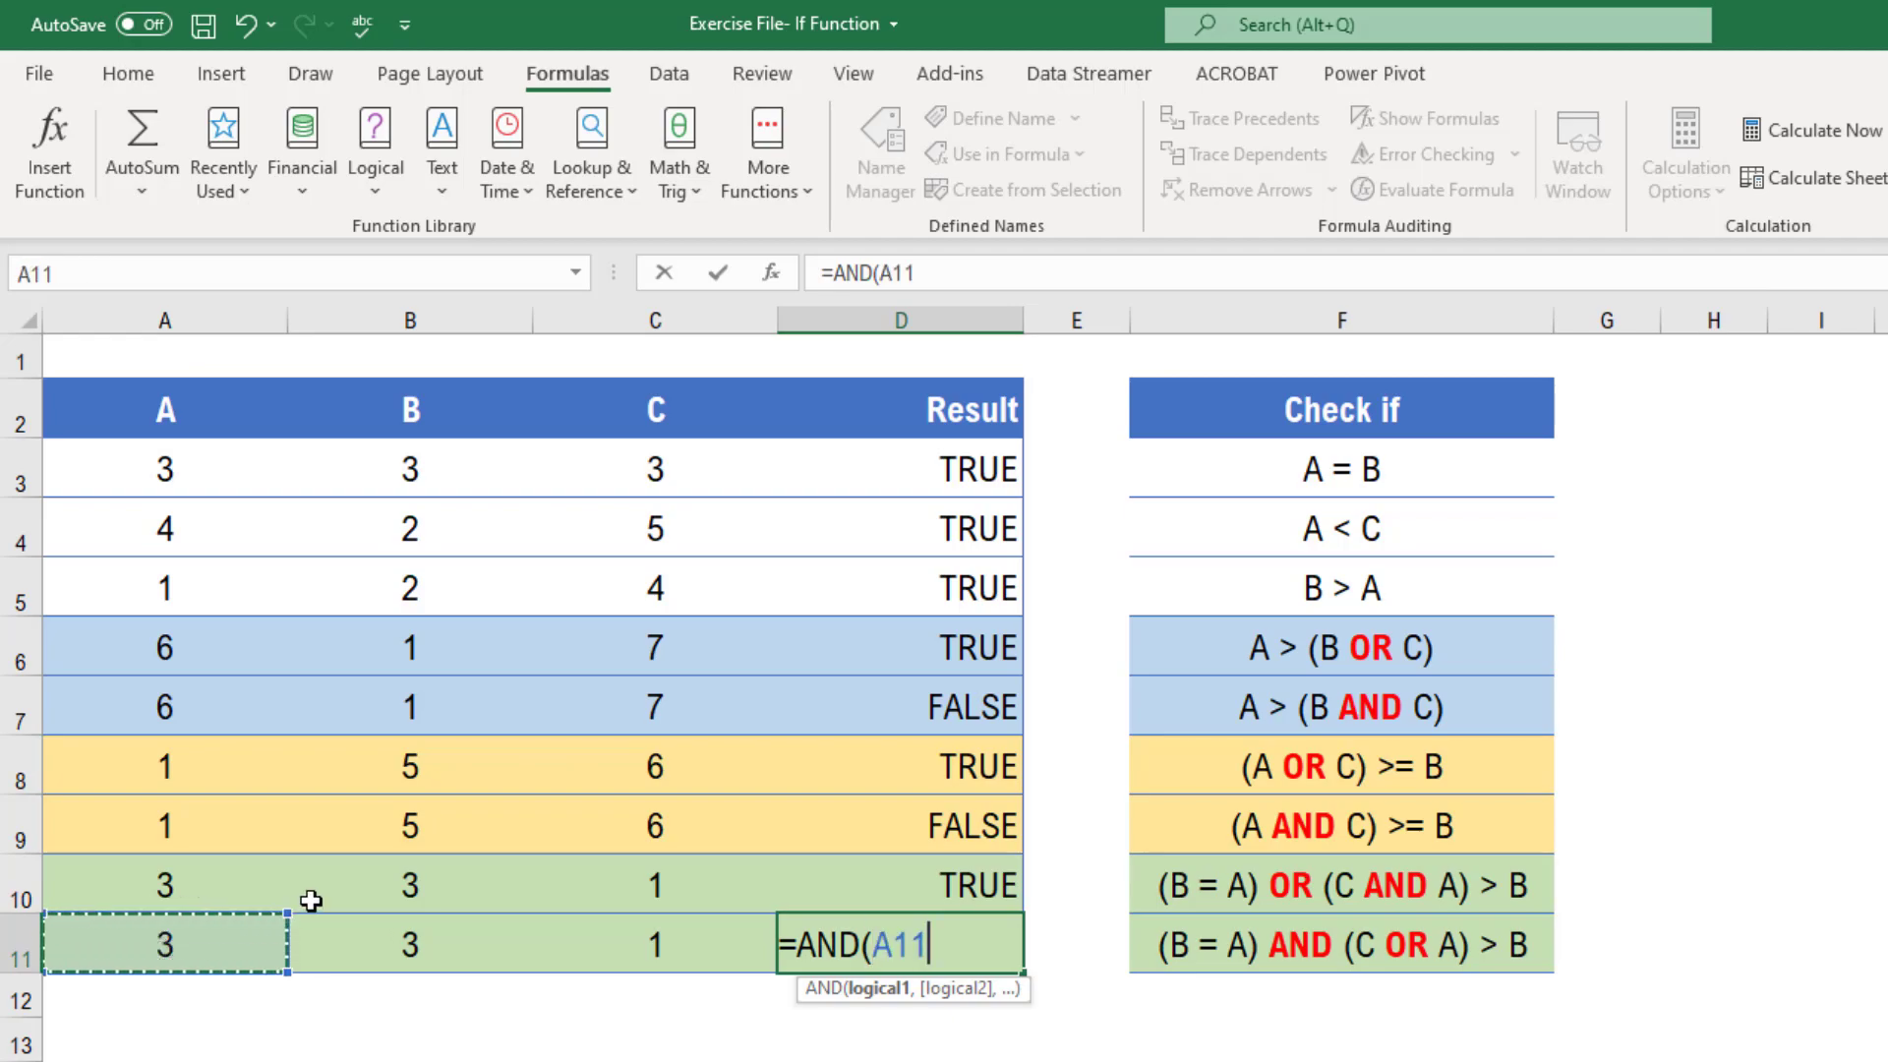
text(=)
click(408, 958)
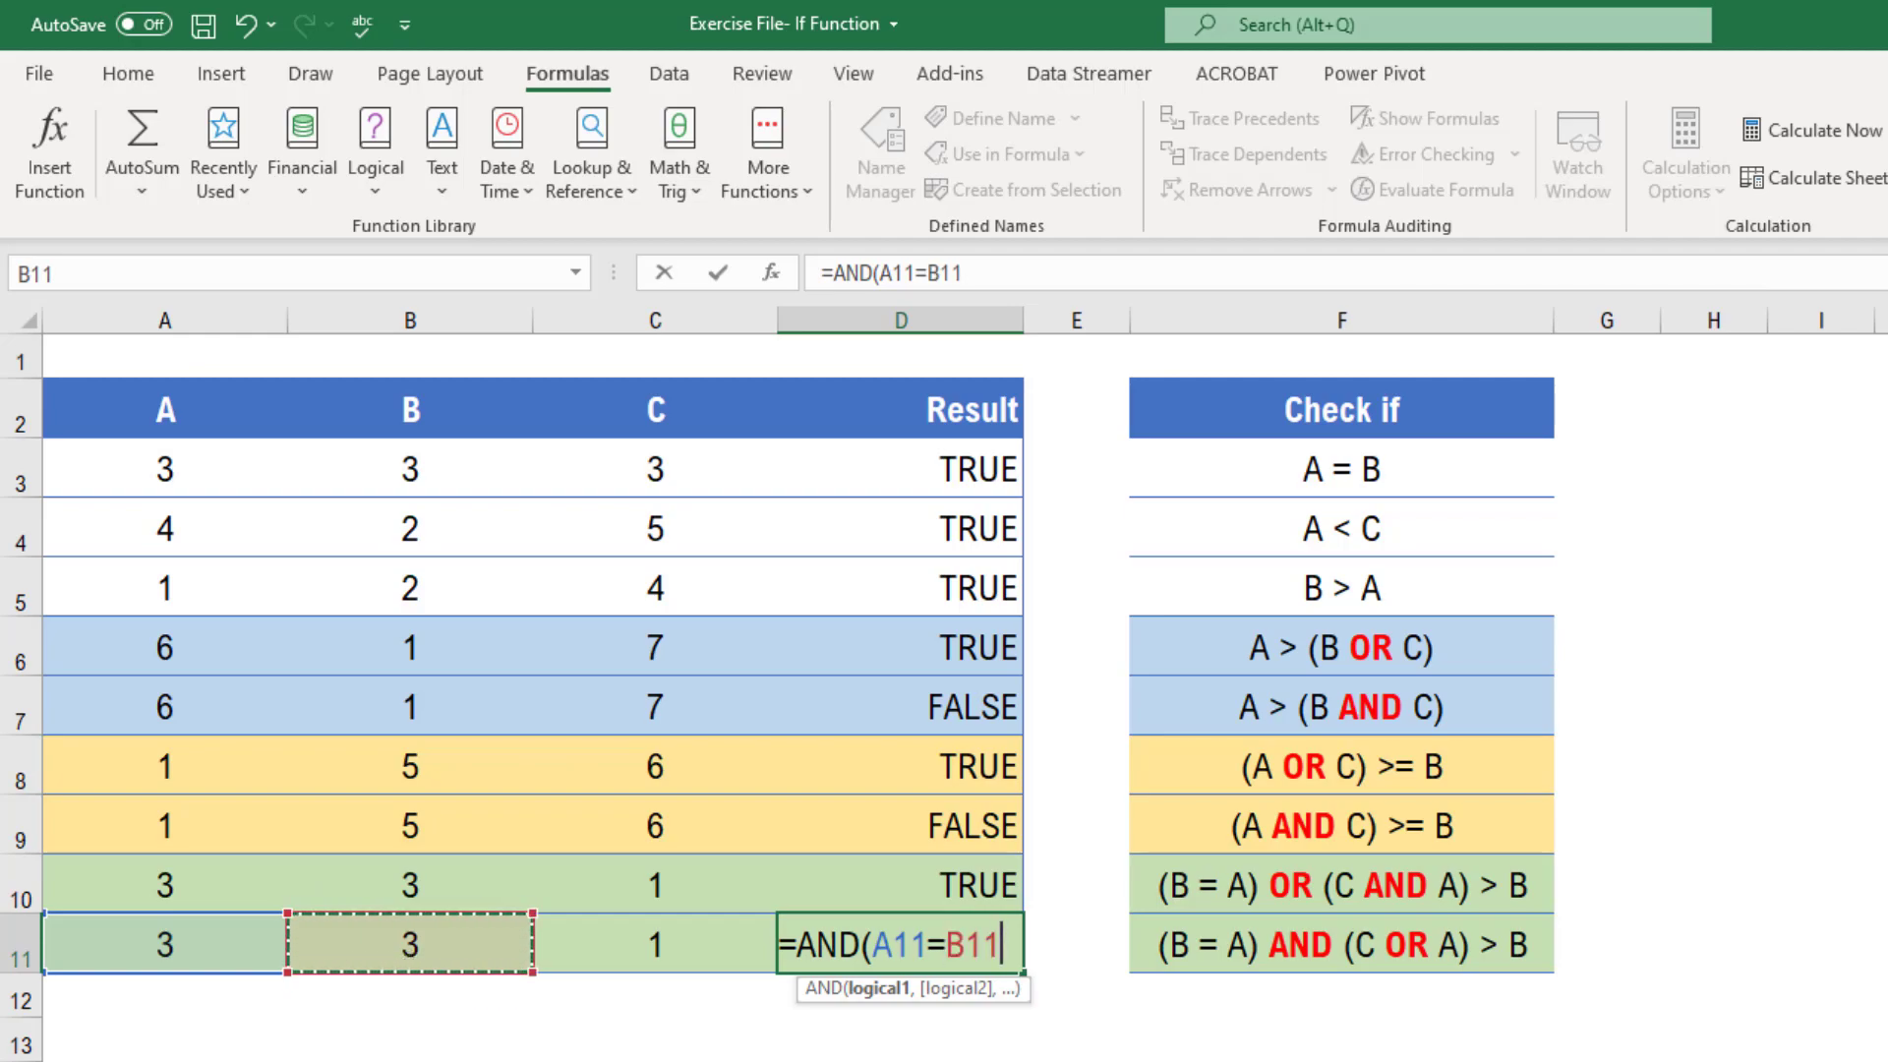
text(,)
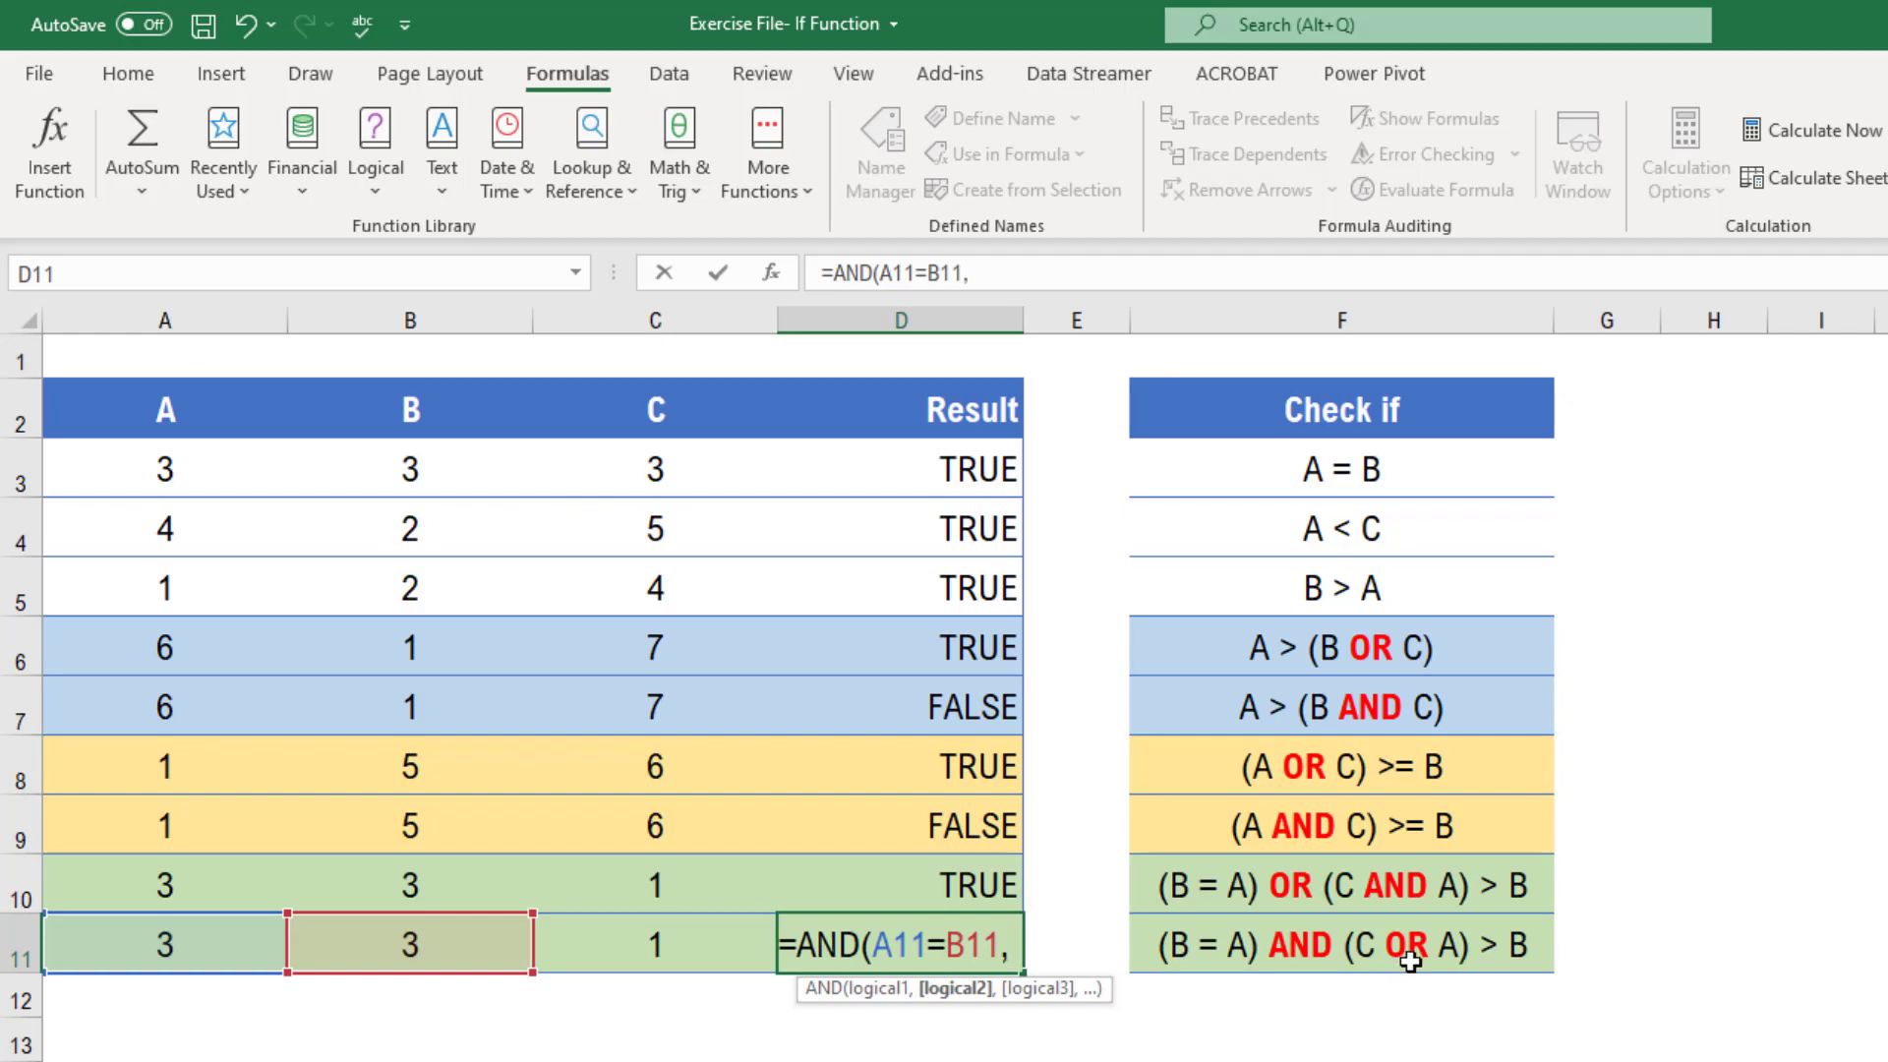
text(or)
key(Tab)
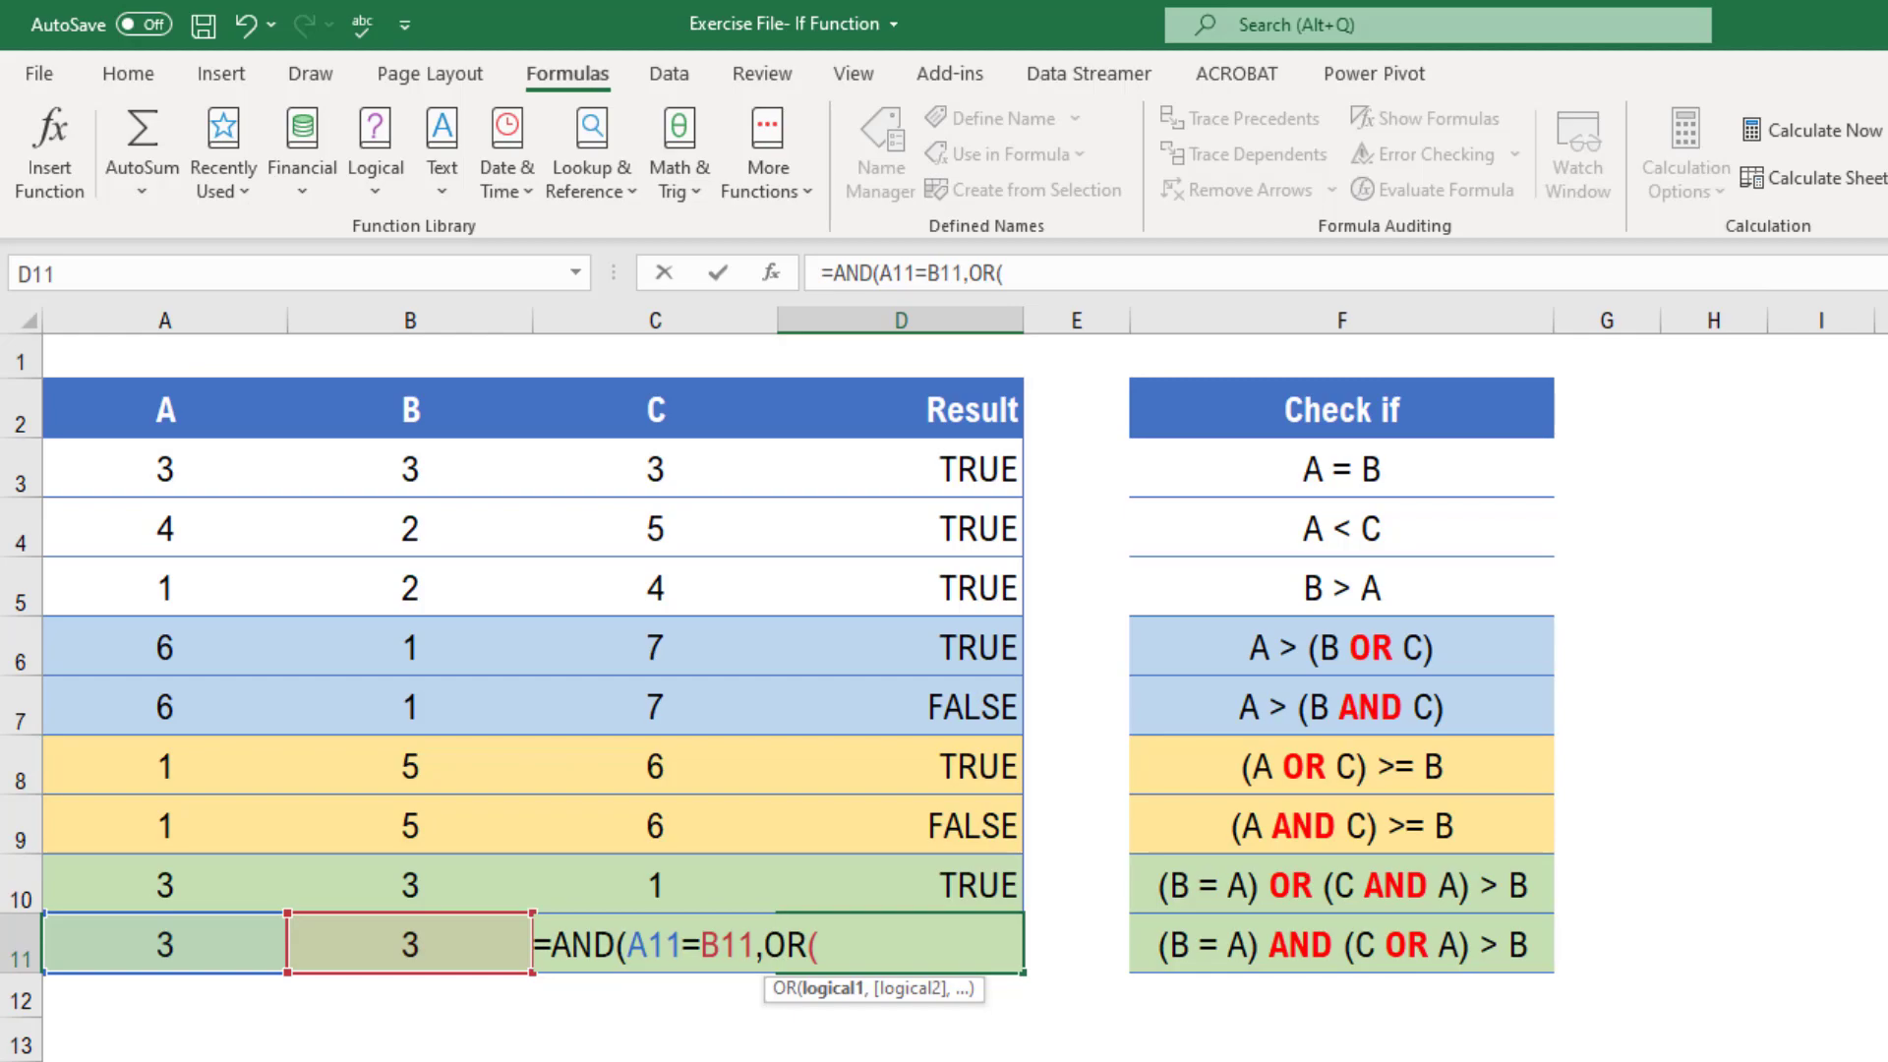
Complete the nested OR with C11>B11 and A11>B11, close both functions and enter the formula
key(Left)
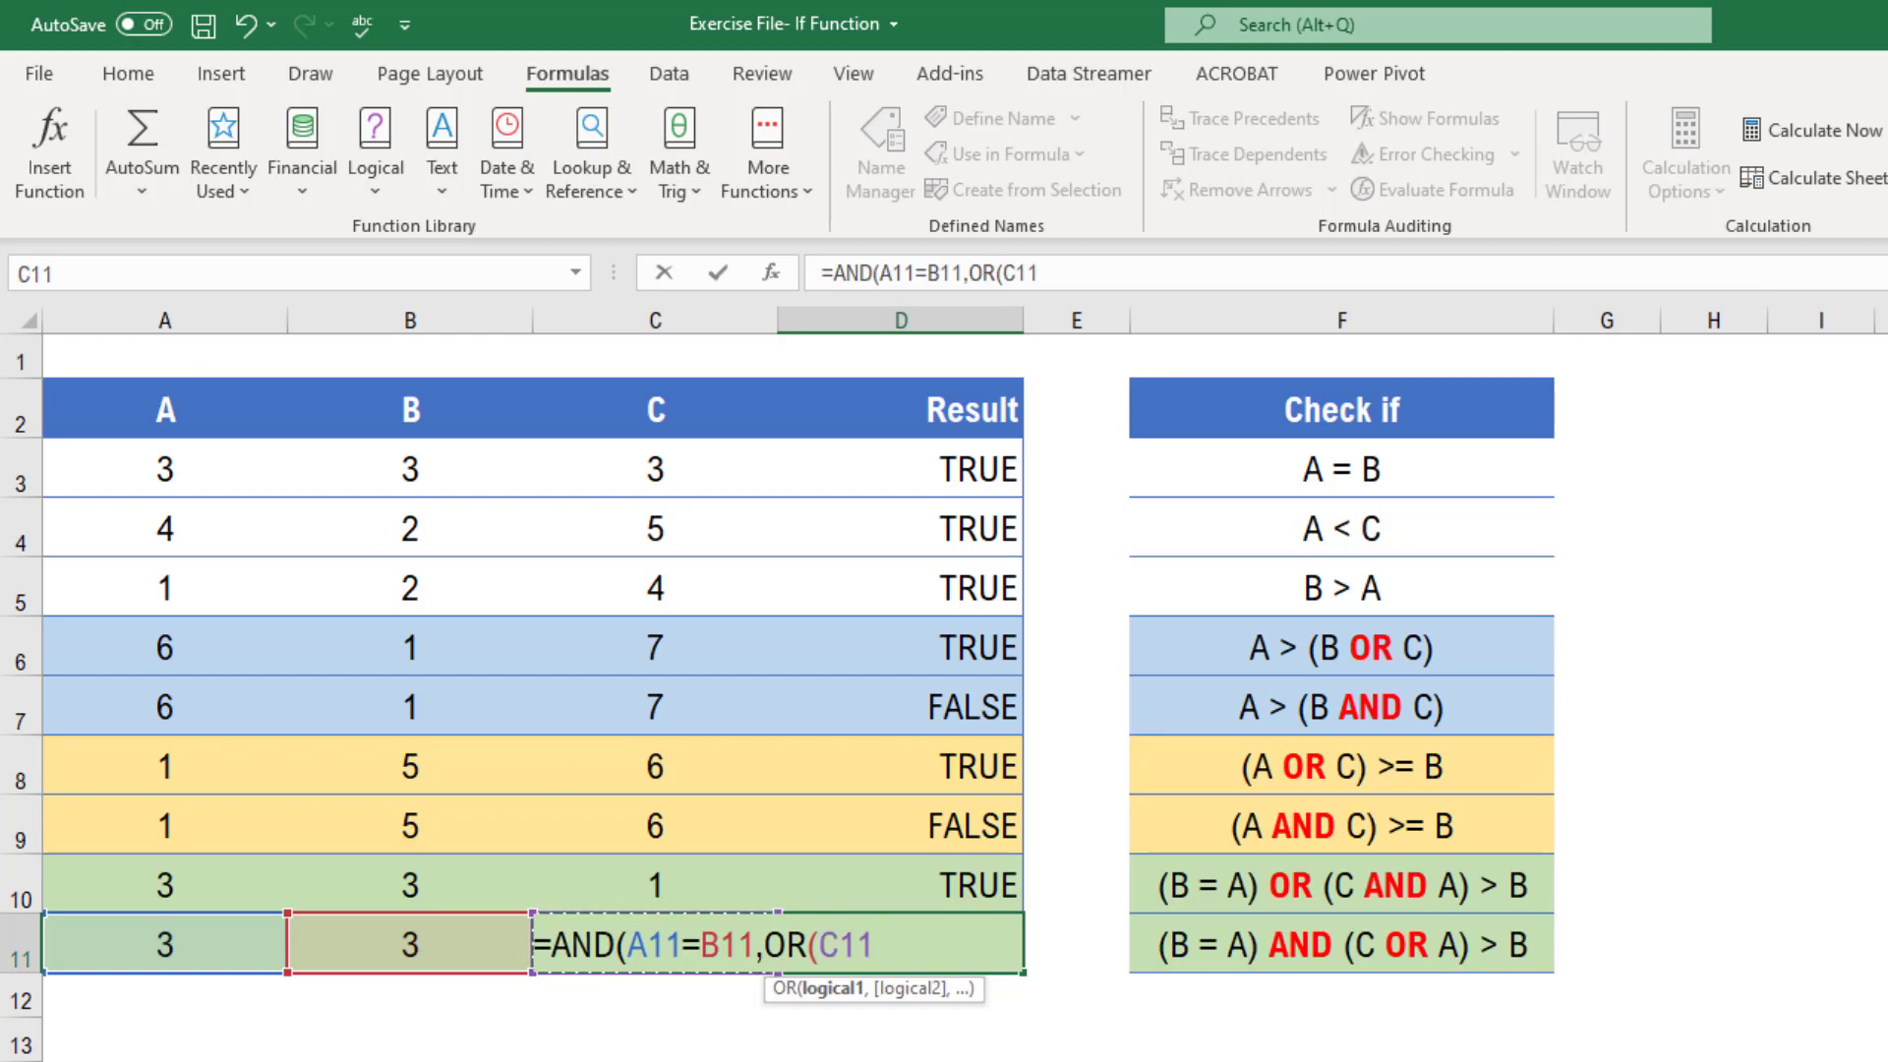
text(>)
key(Left)
key(Left)
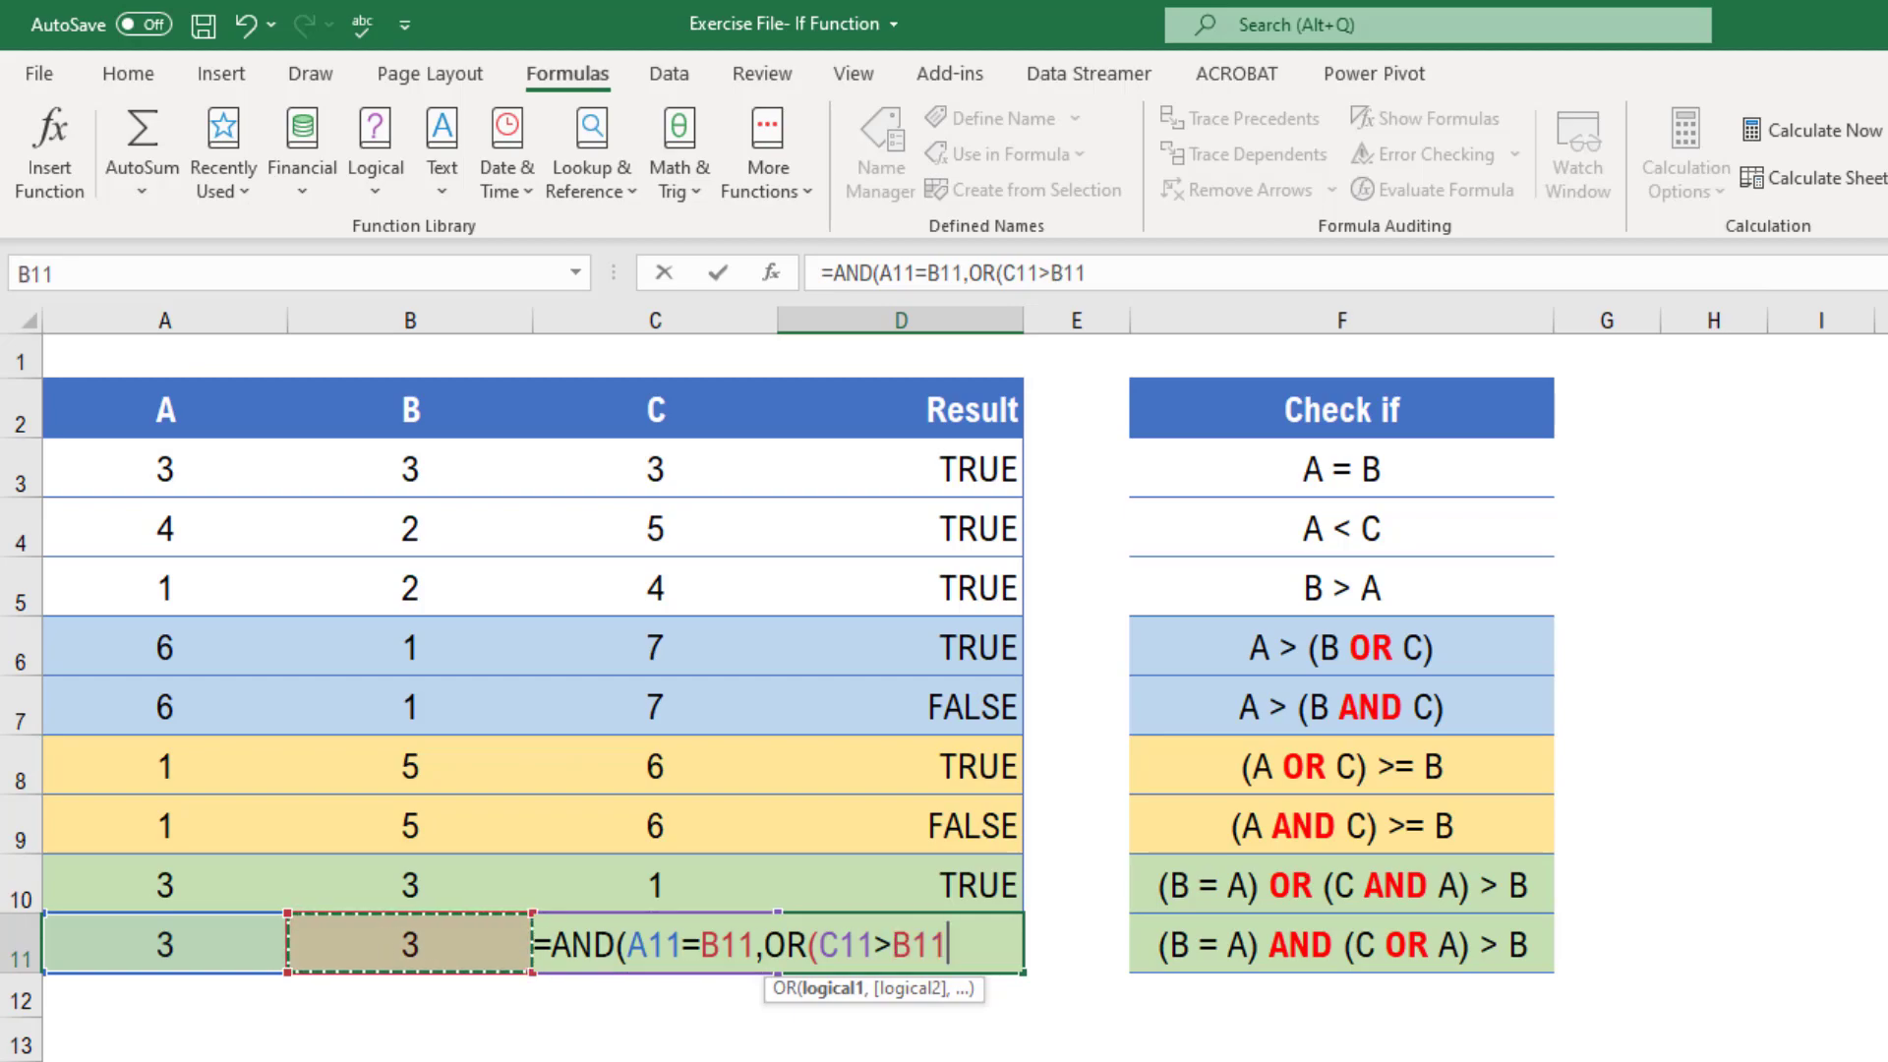
text(,)
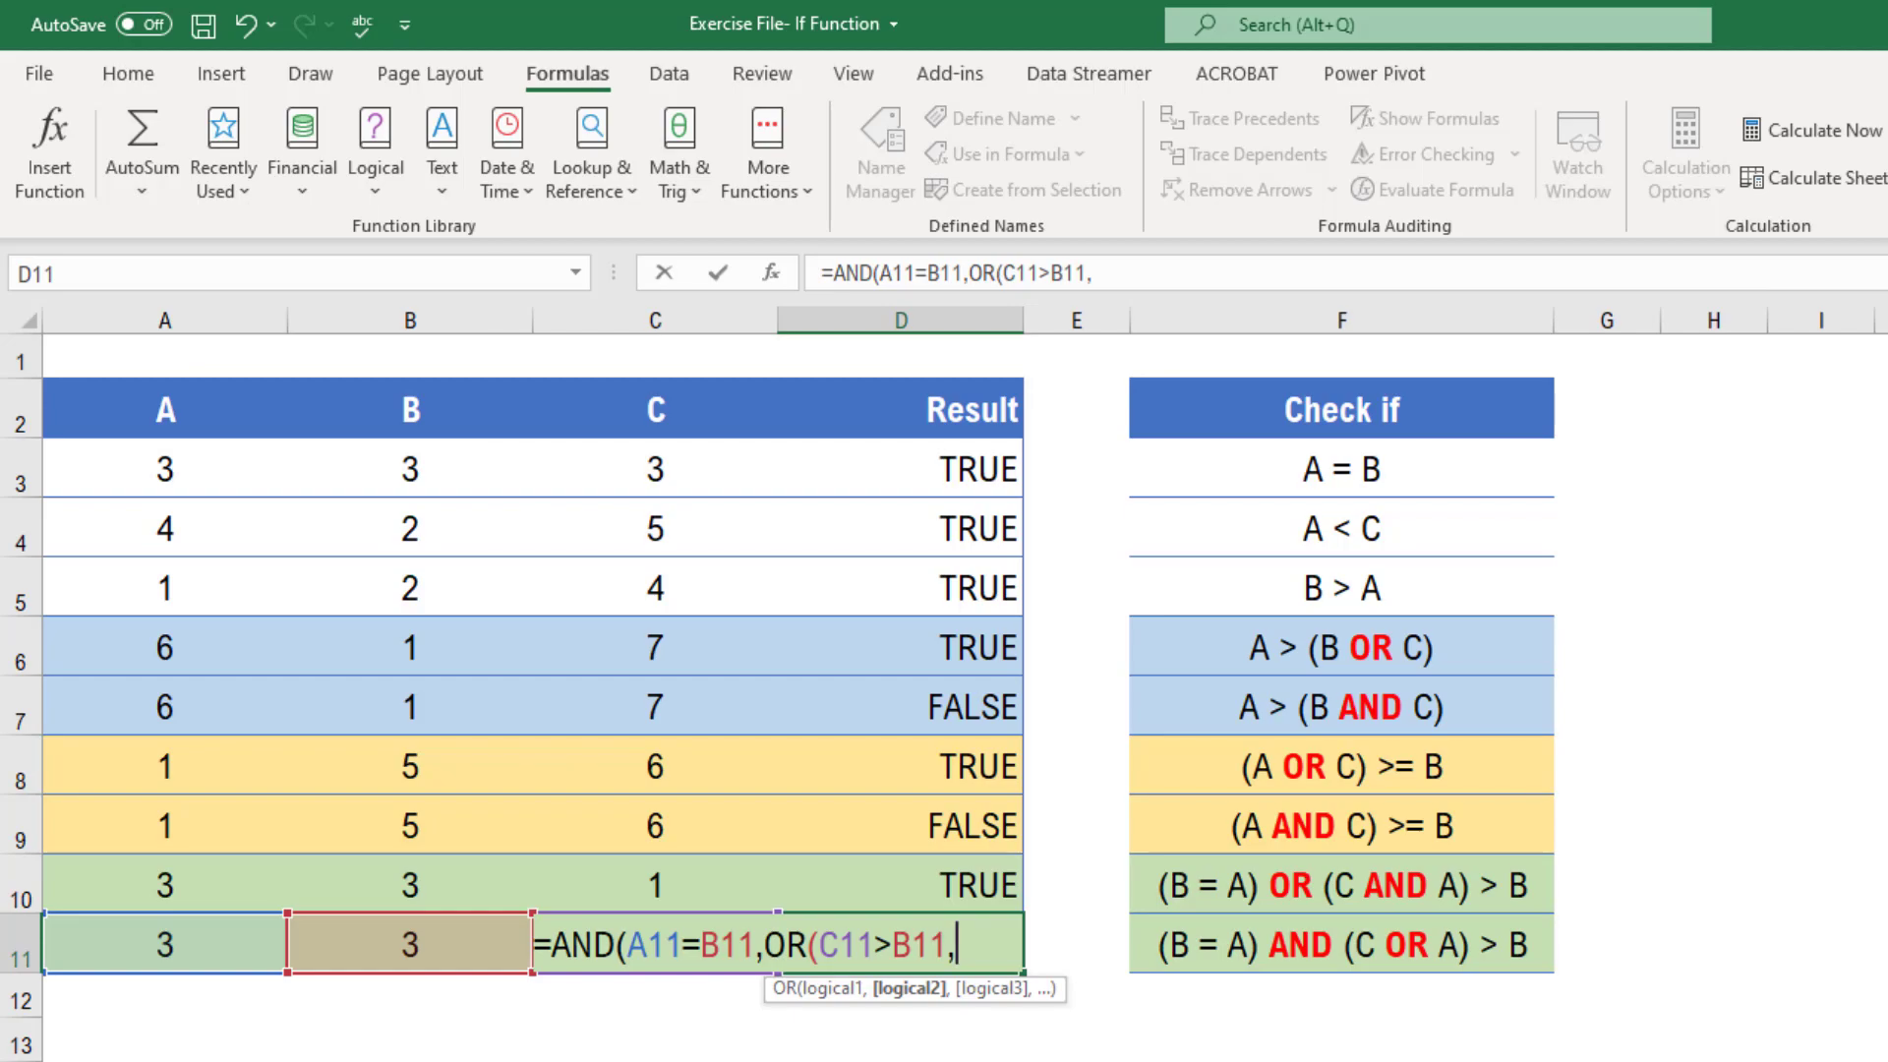
key(Left)
key(Left)
key(Left)
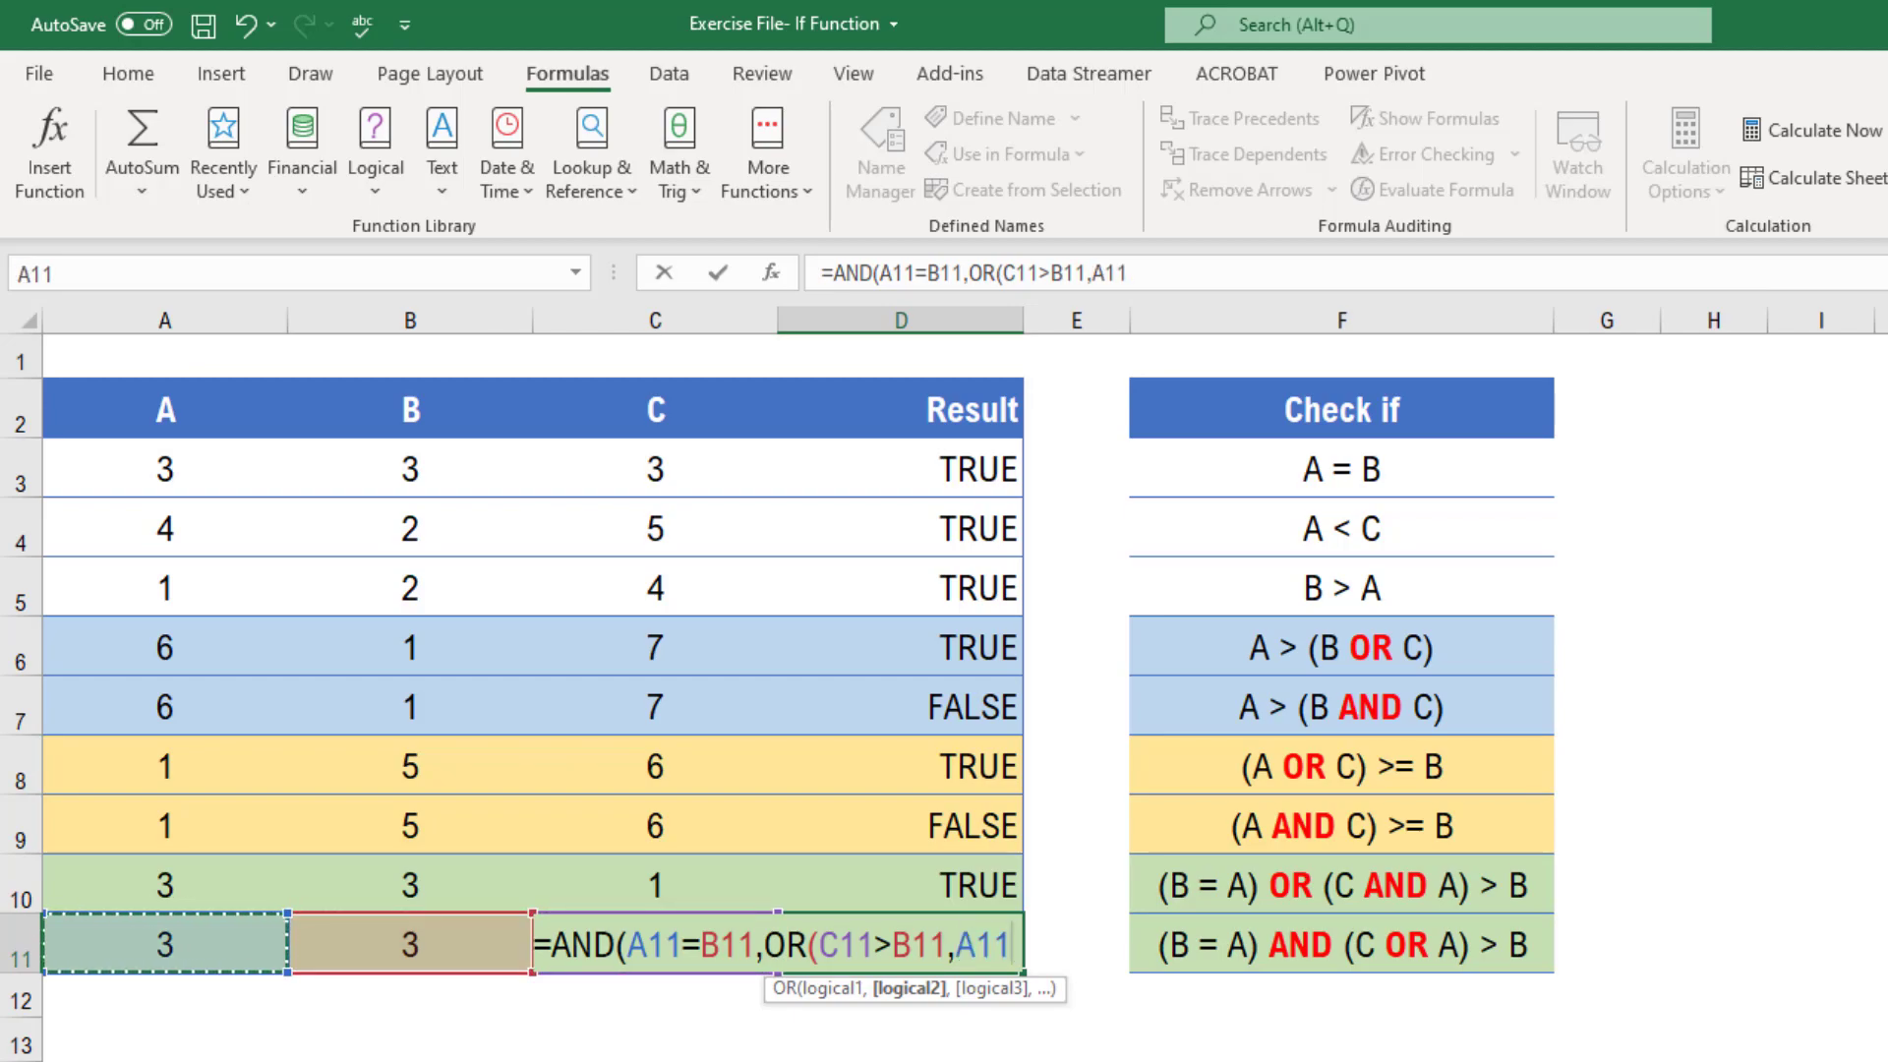
text(>)
key(Left)
key(Left)
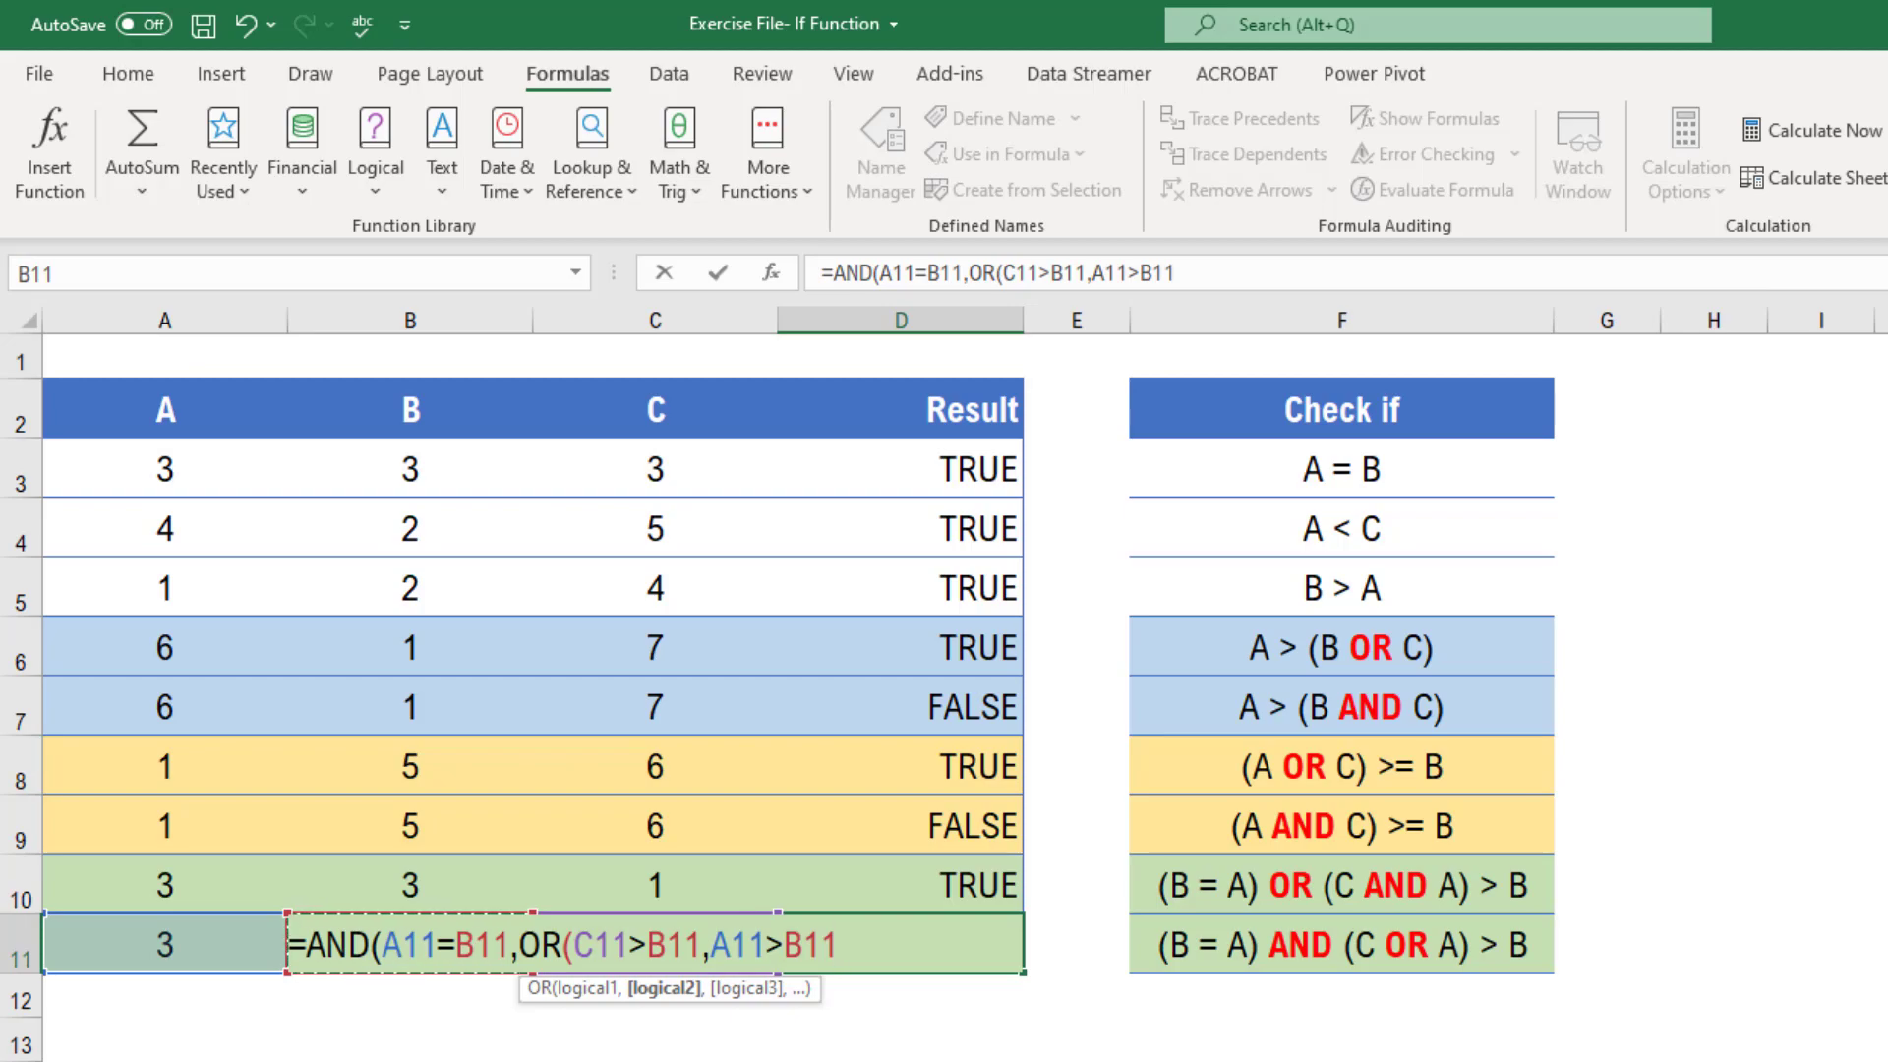
text()))
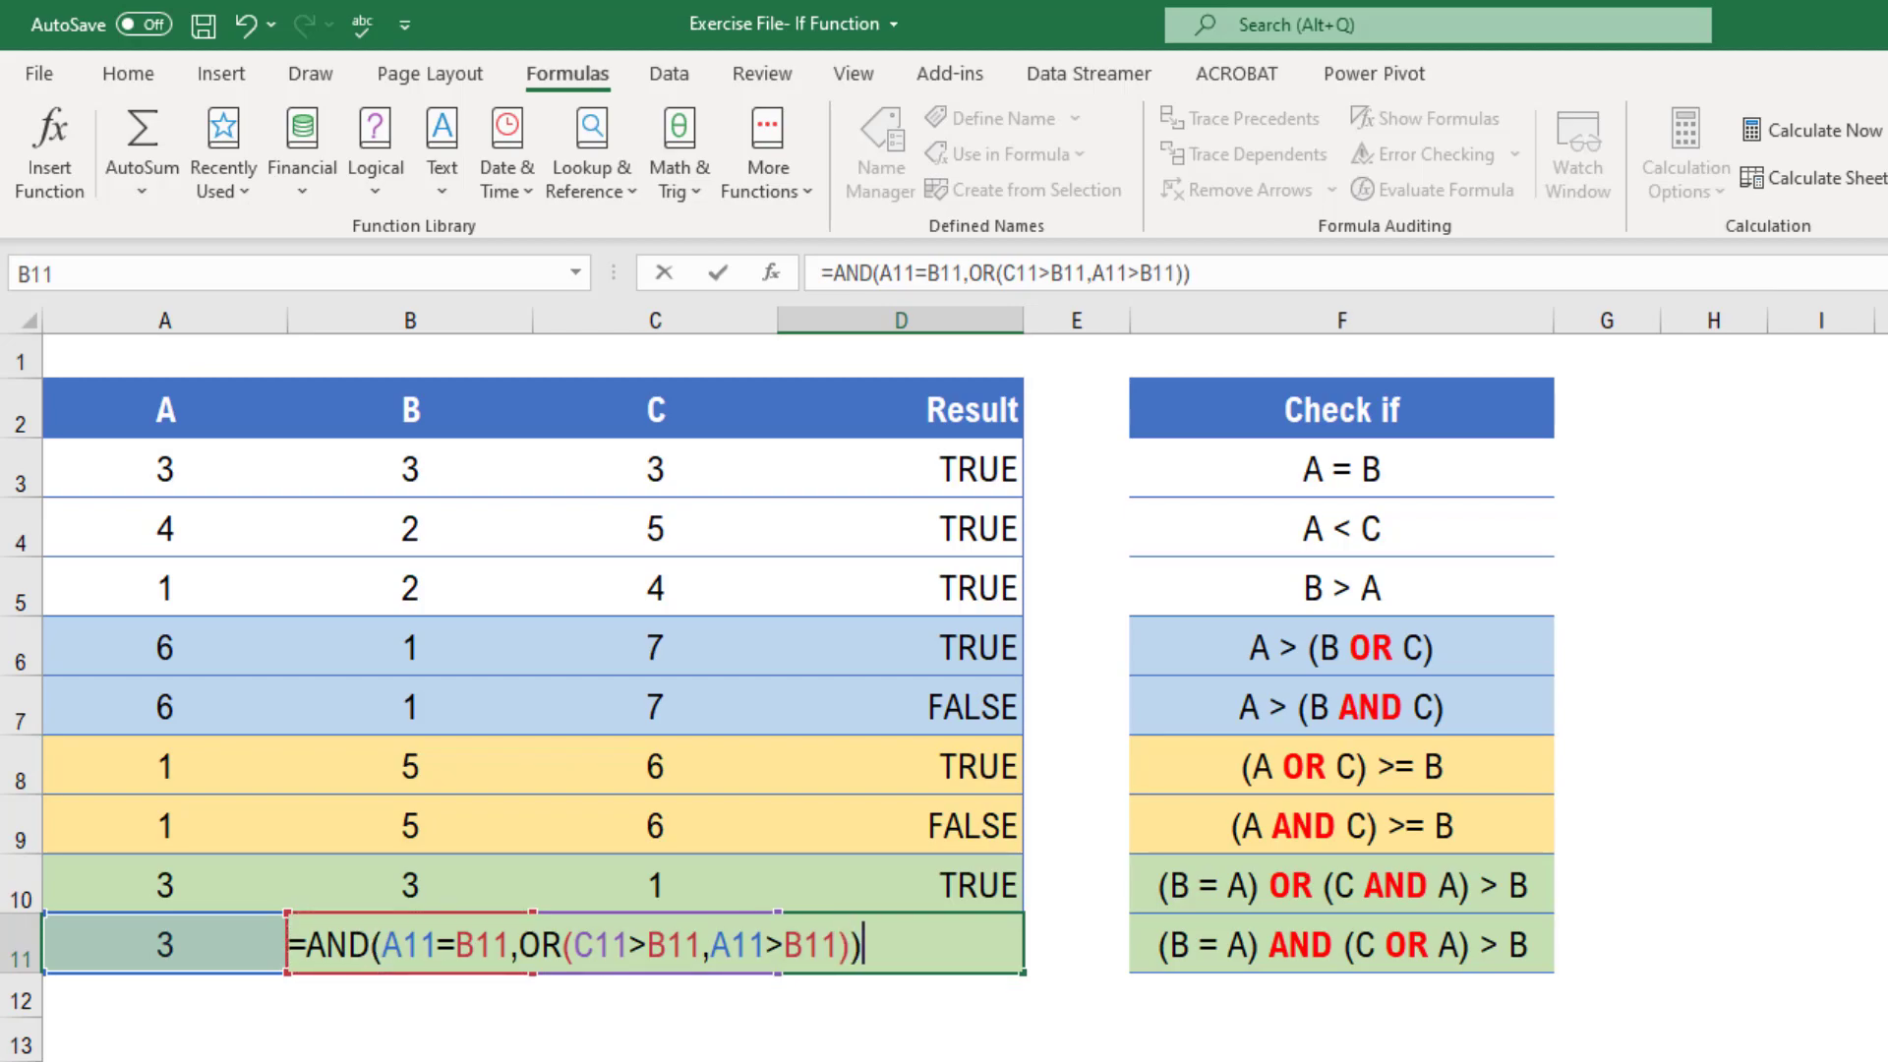
key(Return)
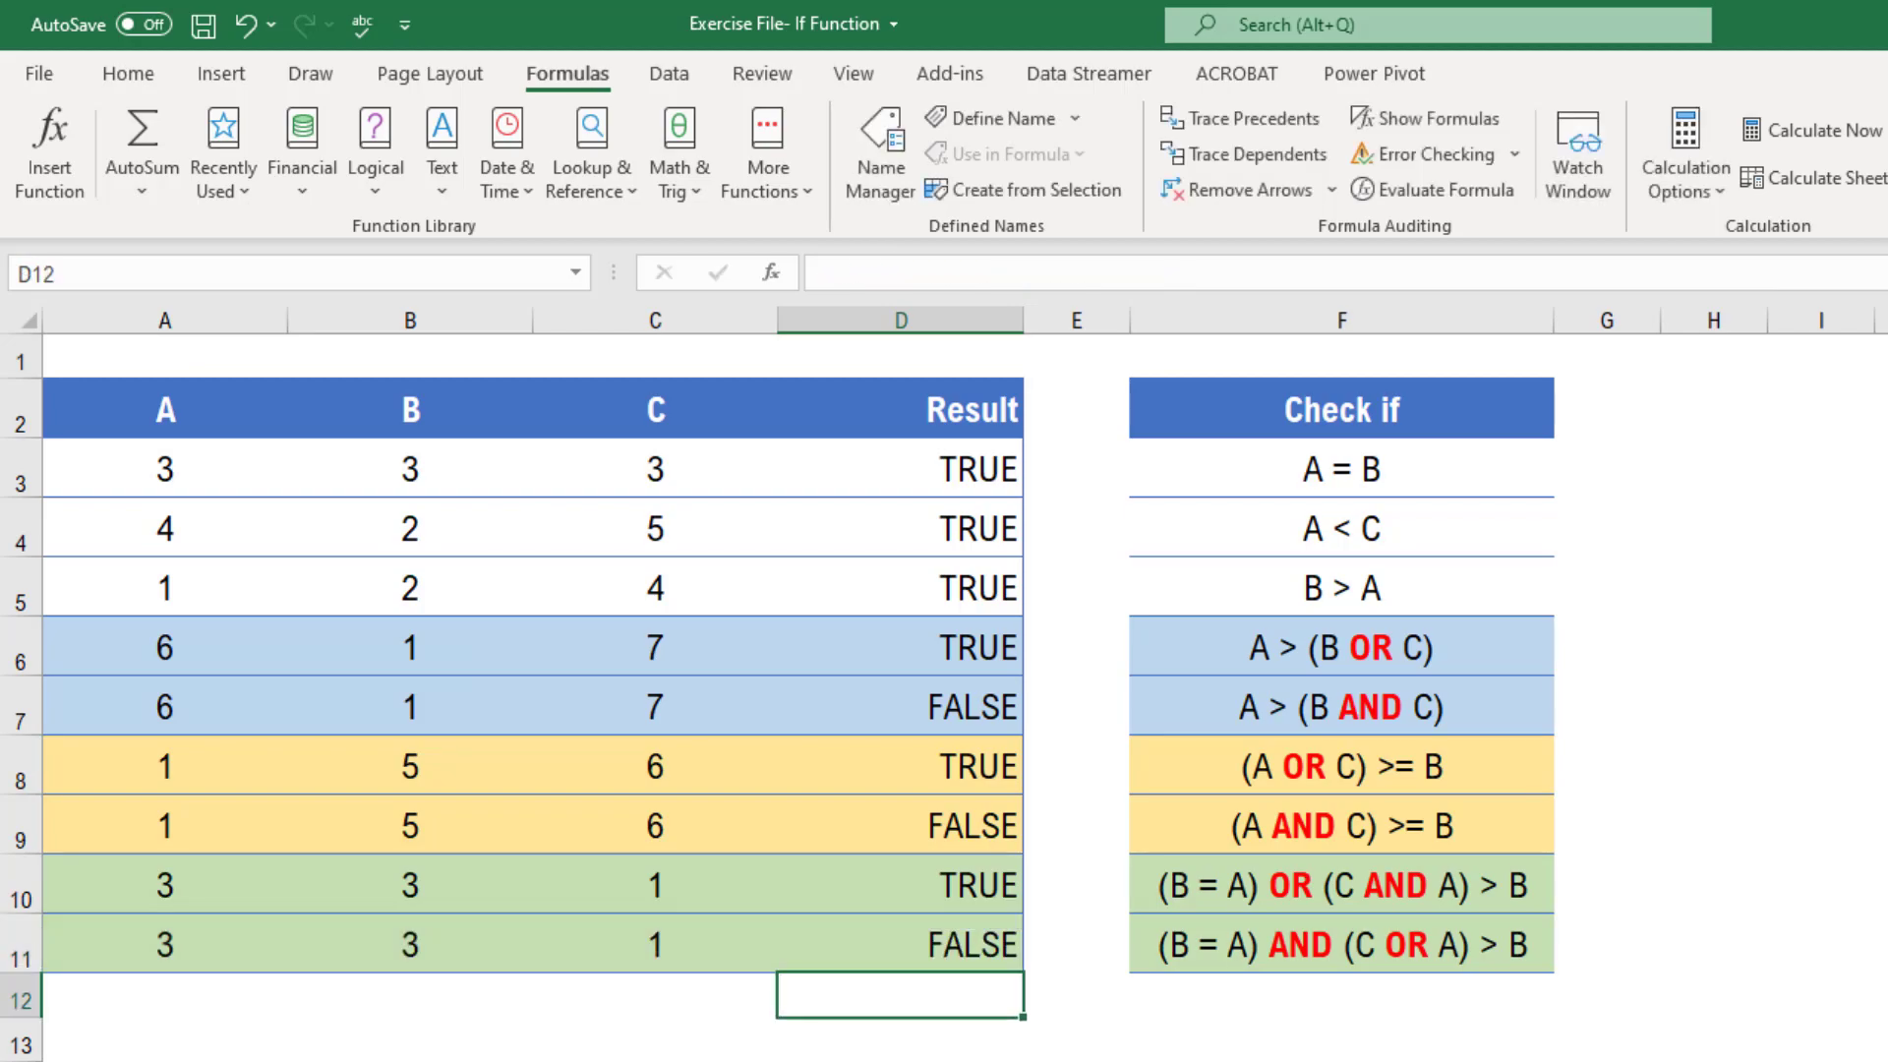
Step through the evaluation of the formula in D11 with Evaluate Formula, then close the dialog
click(977, 963)
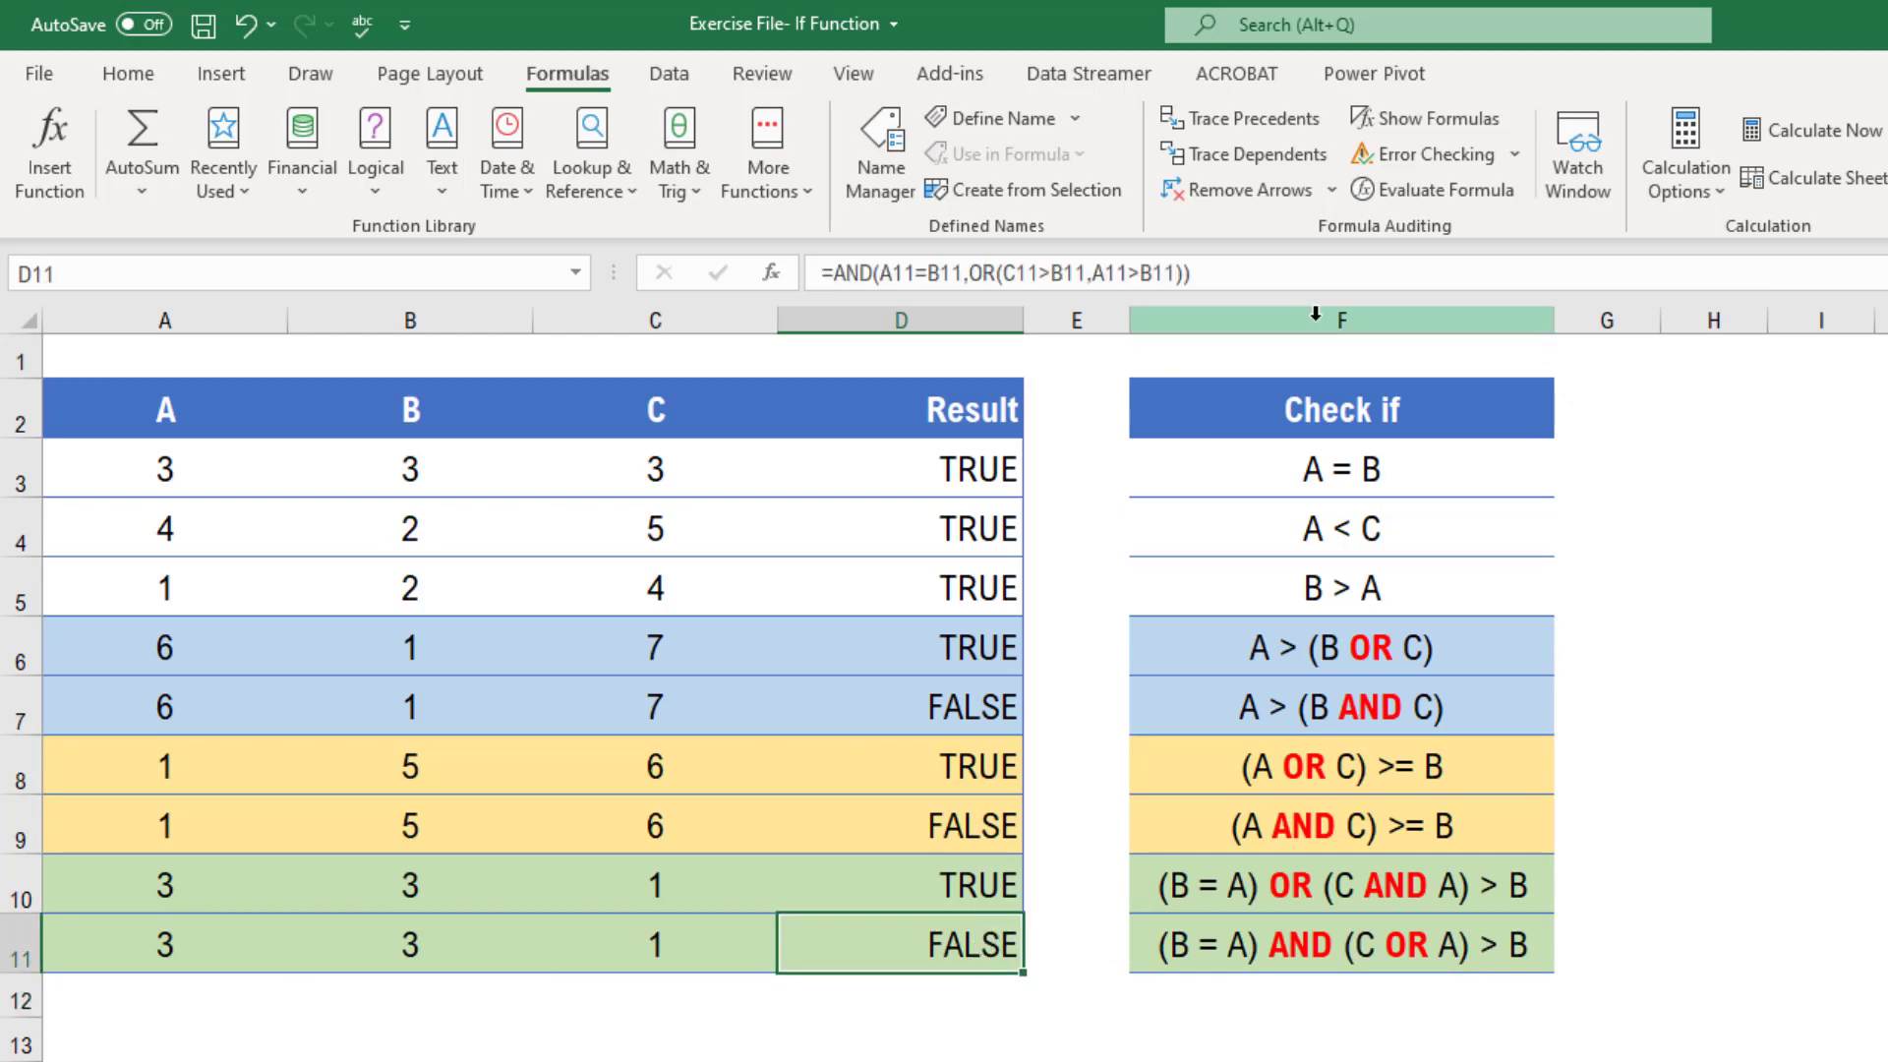
click(1457, 193)
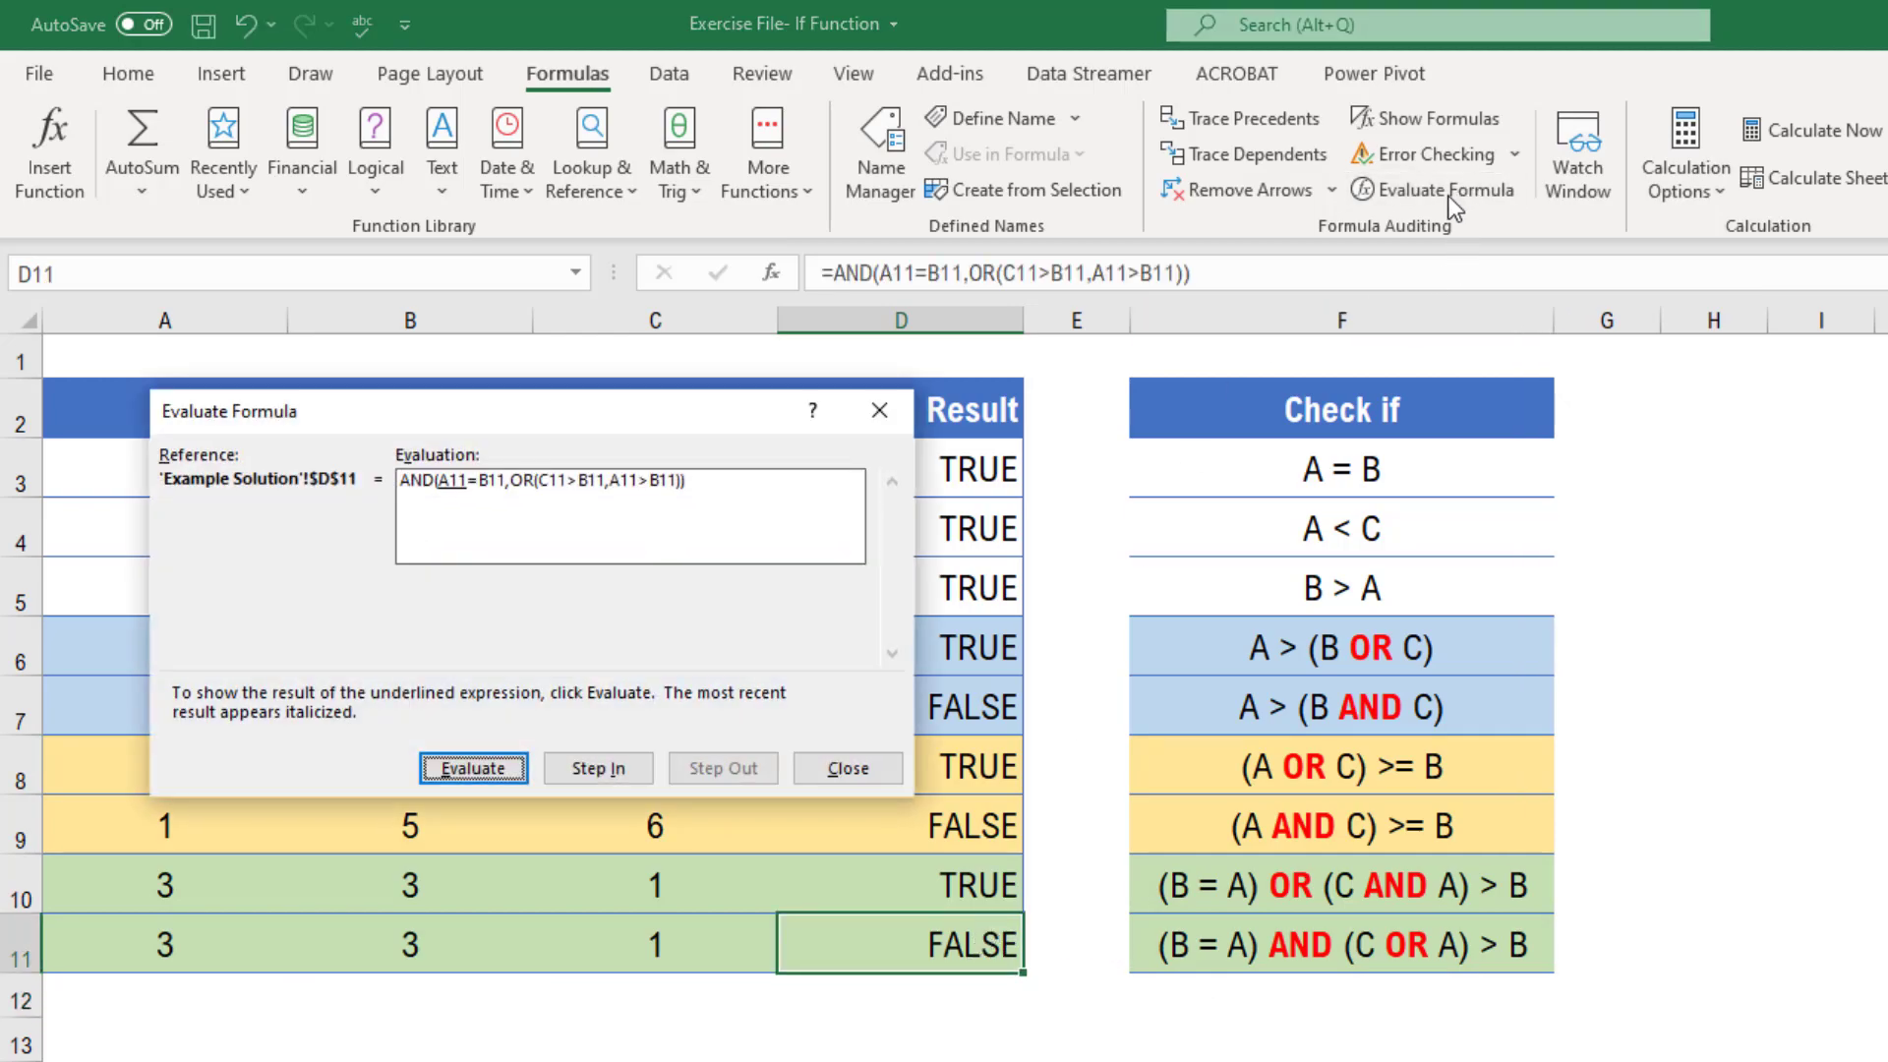
drag(569, 409, 475, 413)
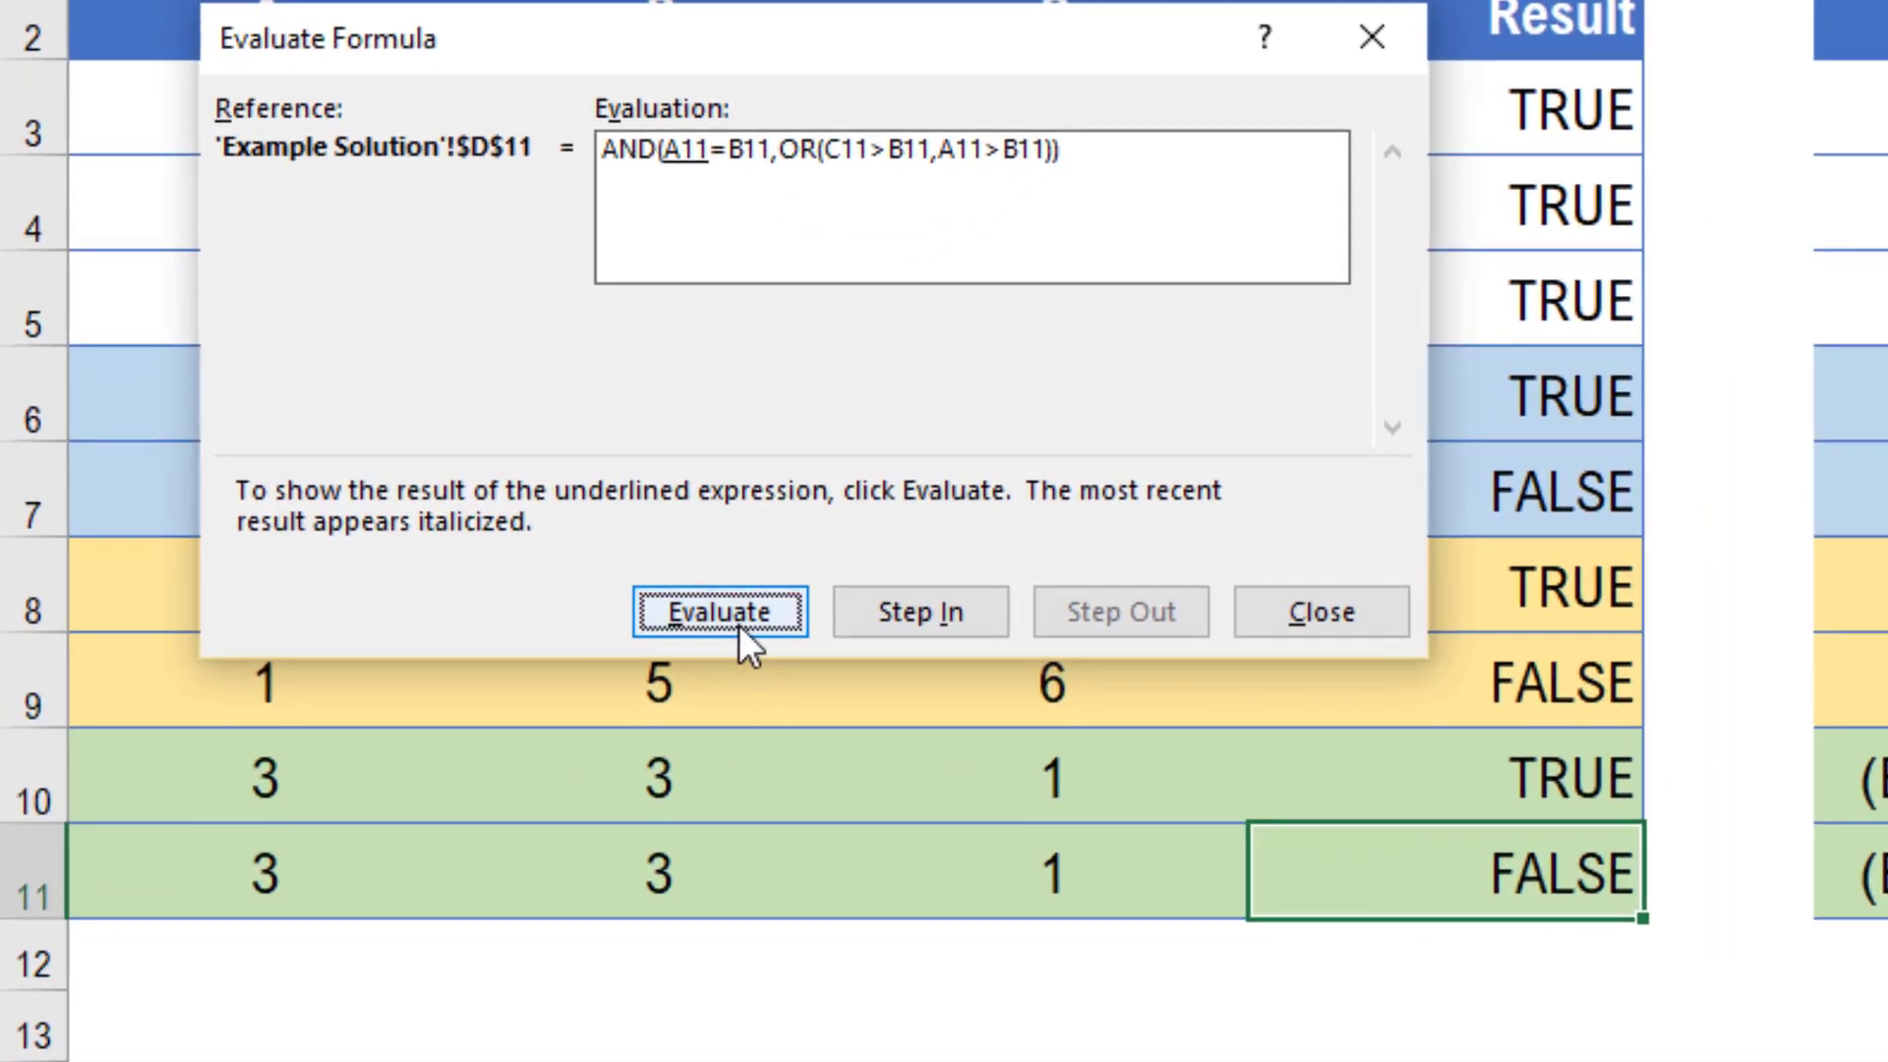
click(739, 624)
click(739, 624)
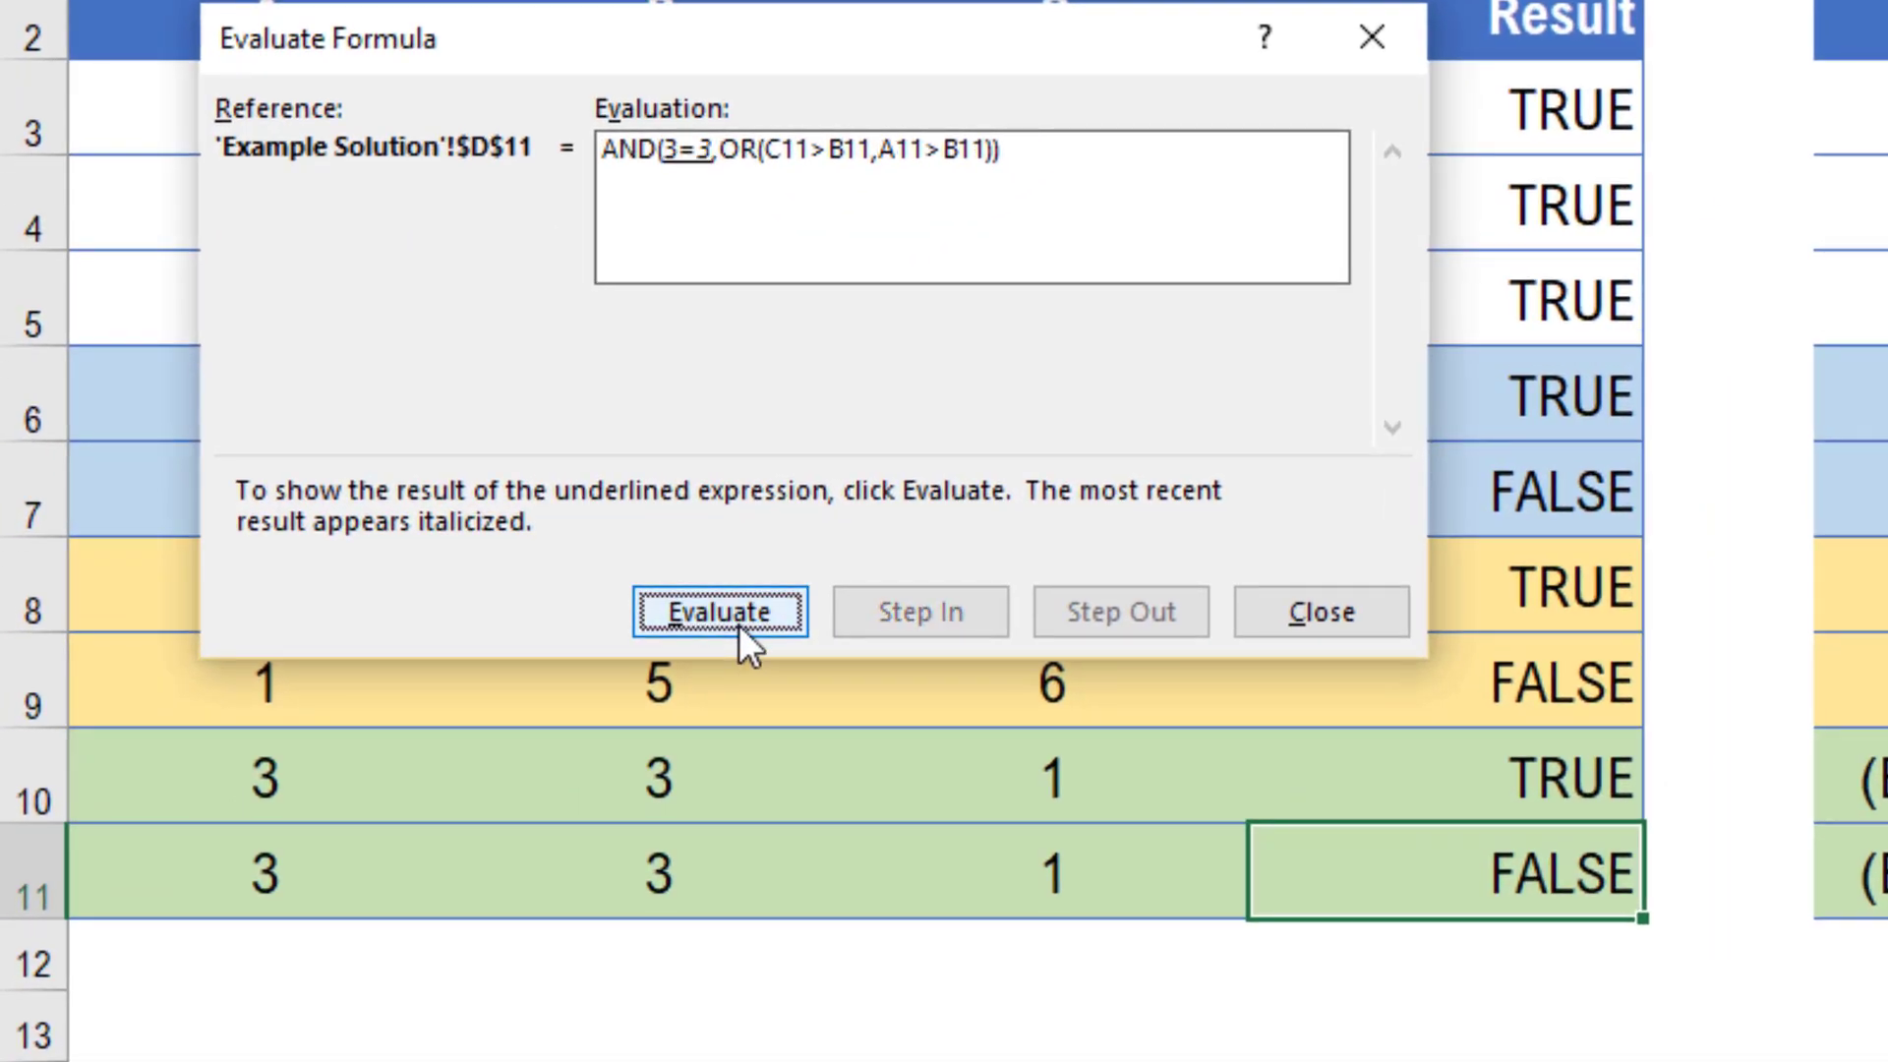
click(739, 624)
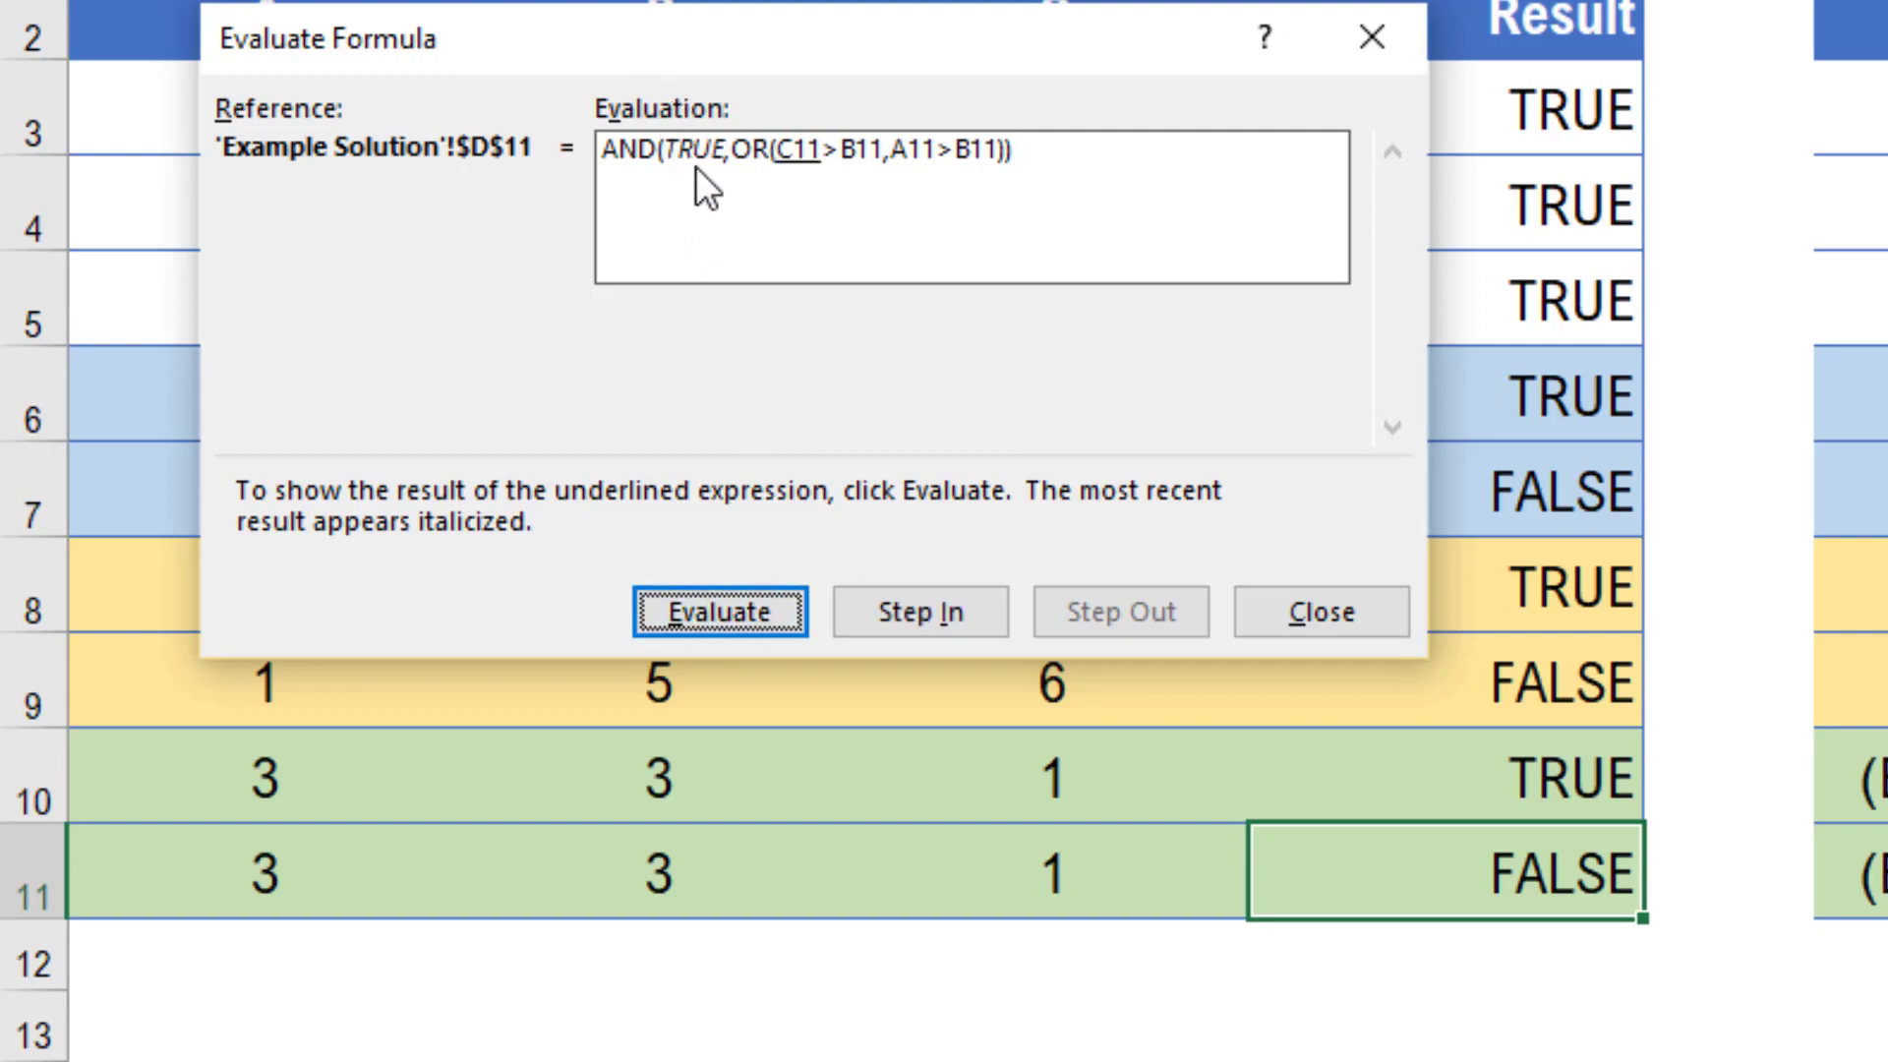
click(753, 604)
click(753, 601)
click(753, 600)
click(753, 599)
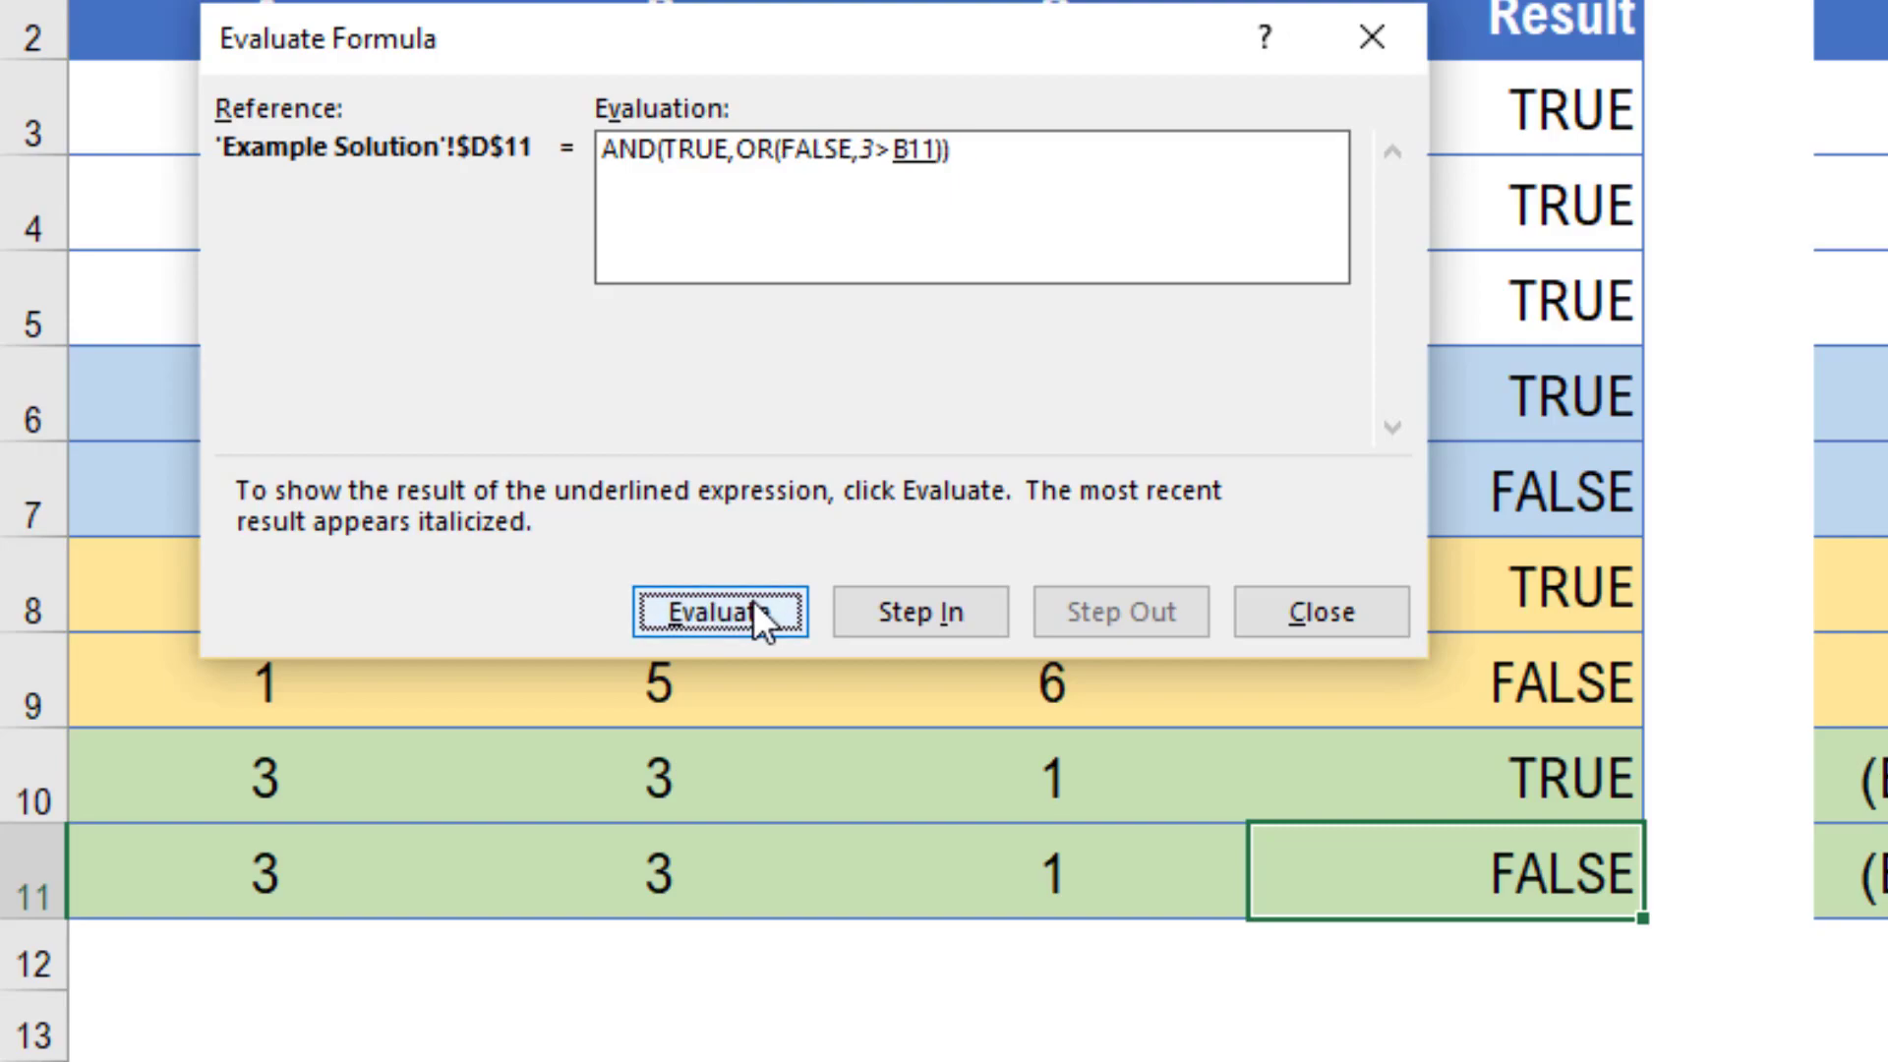
click(753, 600)
click(753, 599)
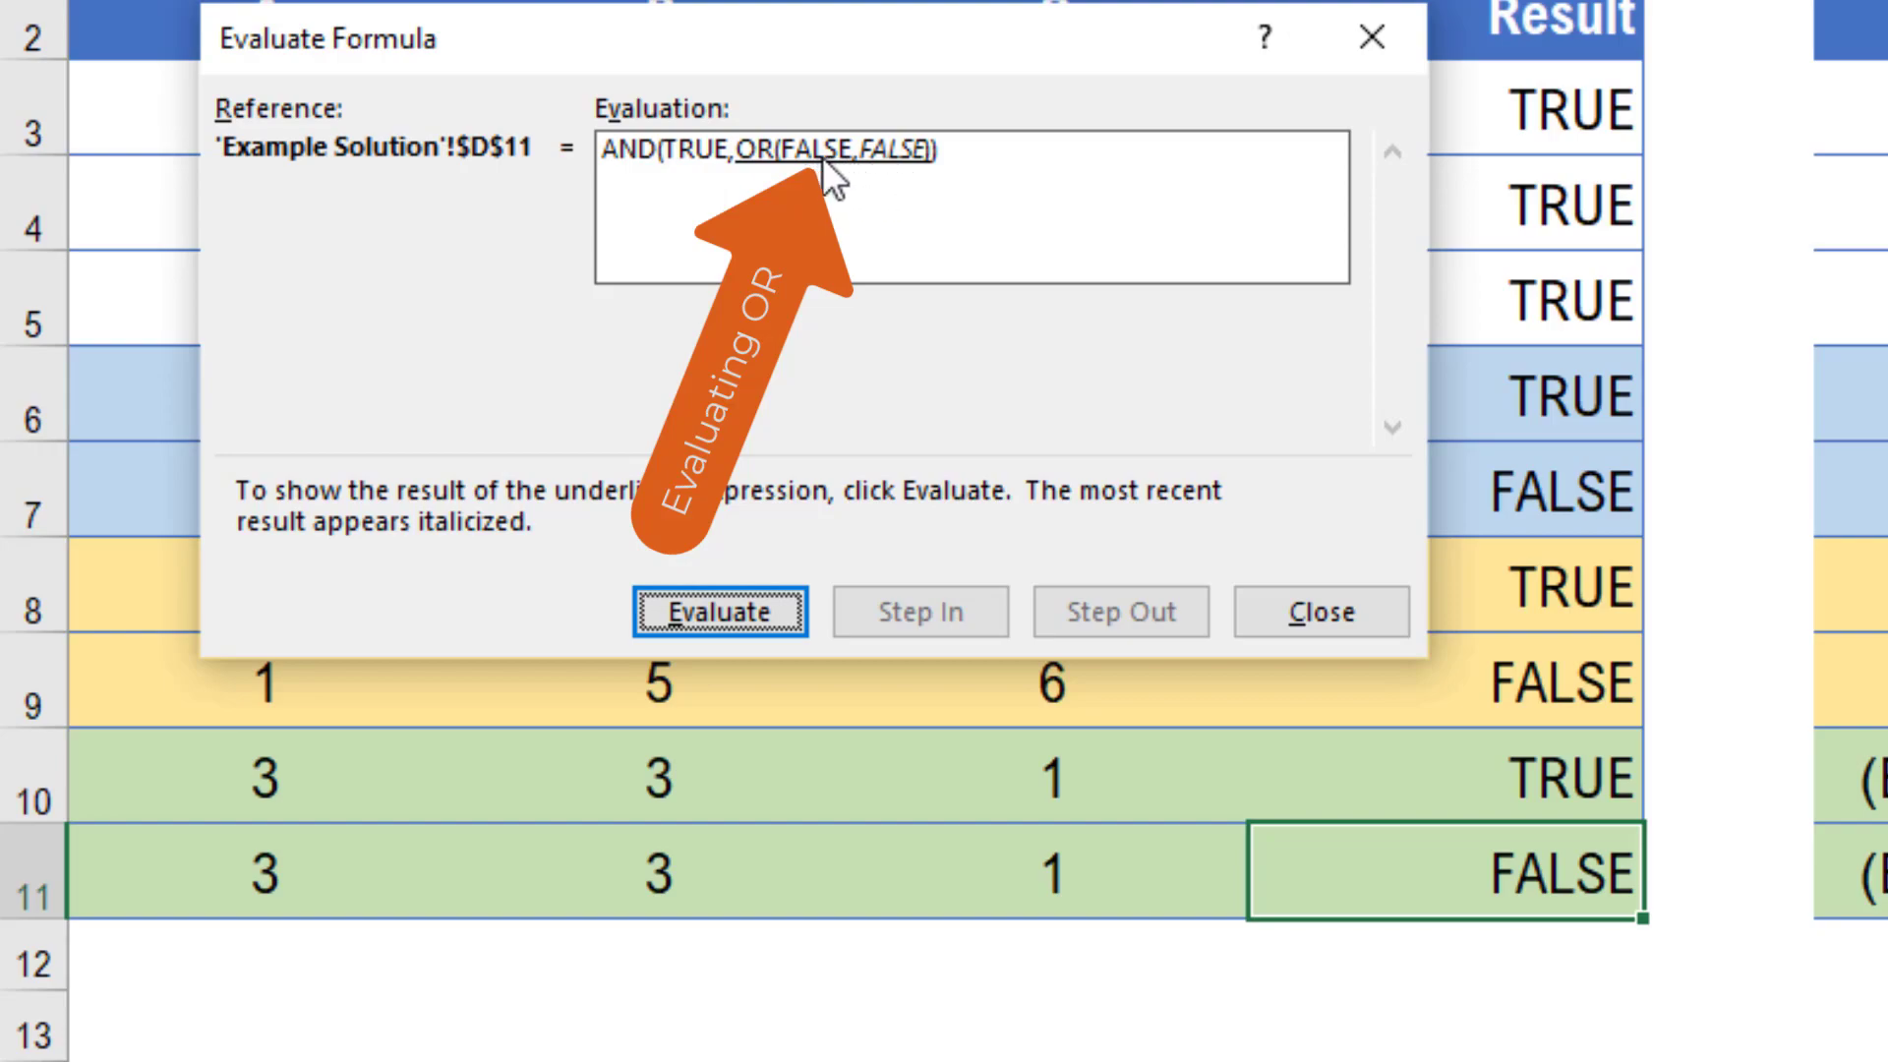
click(740, 615)
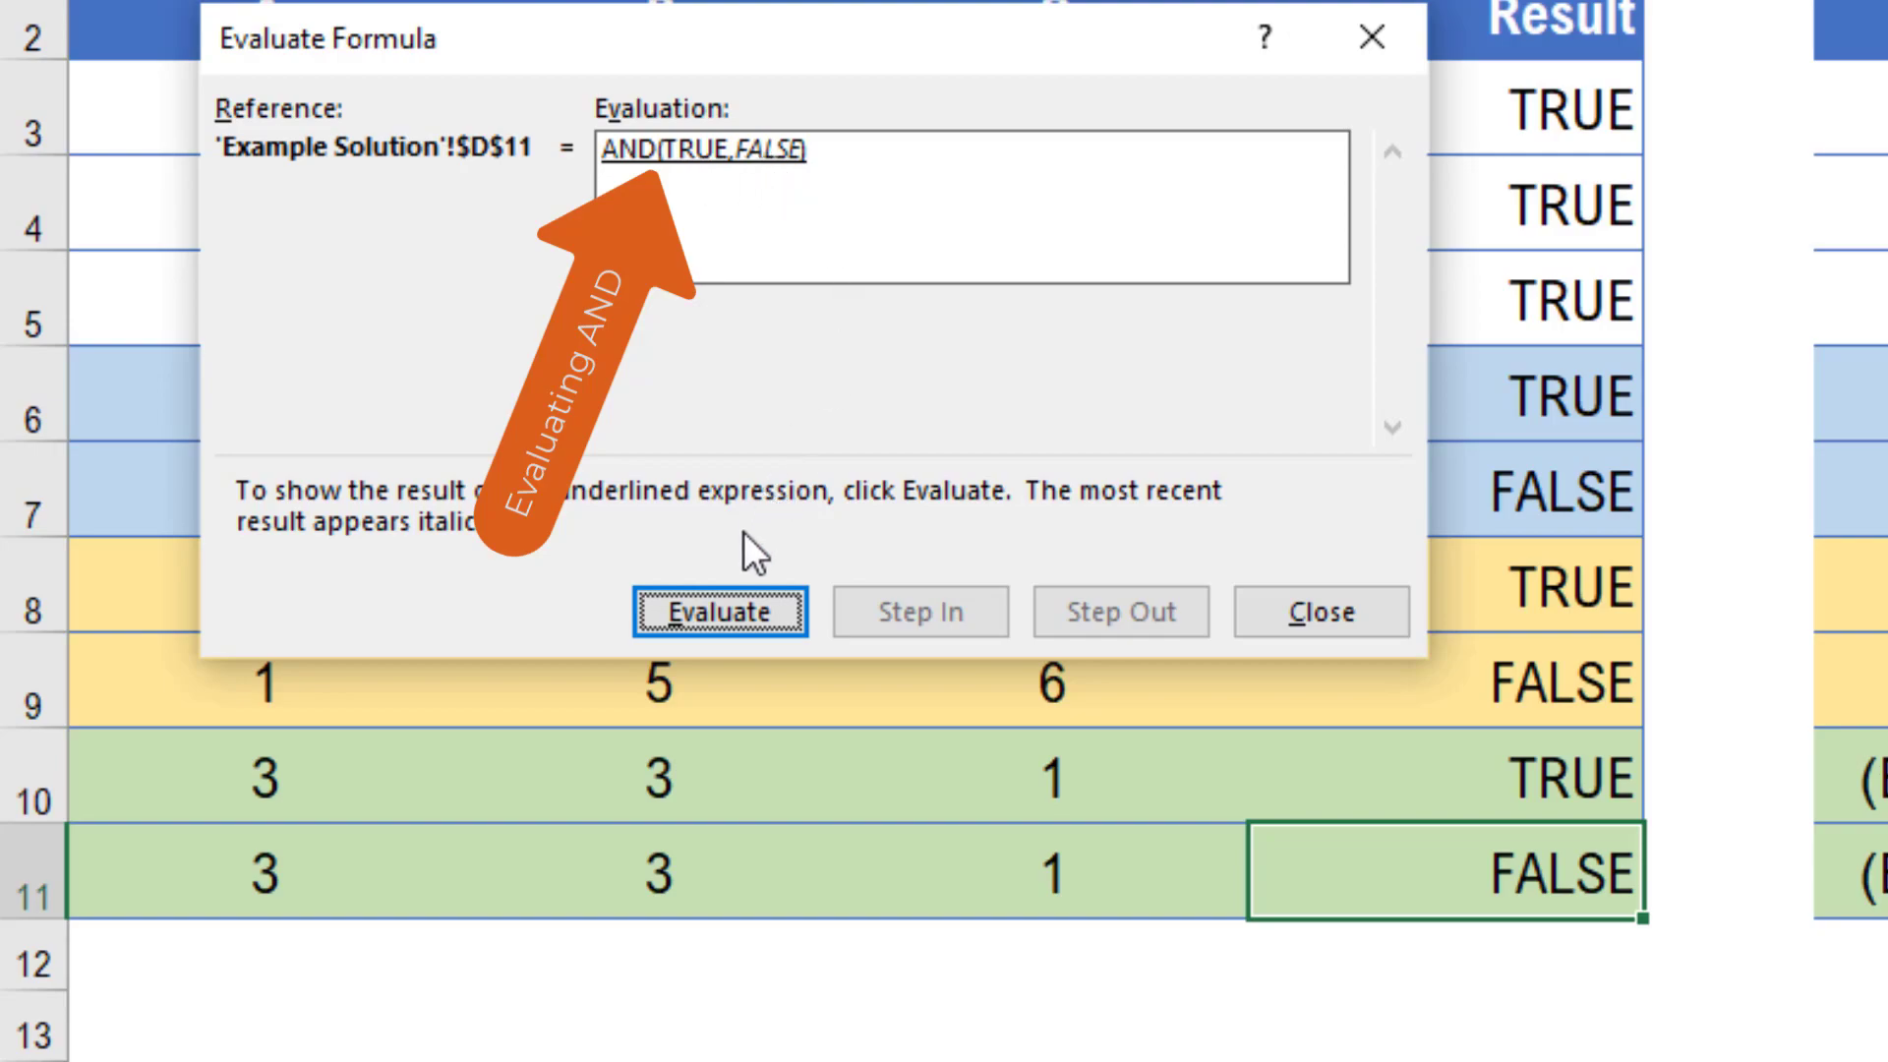
click(735, 618)
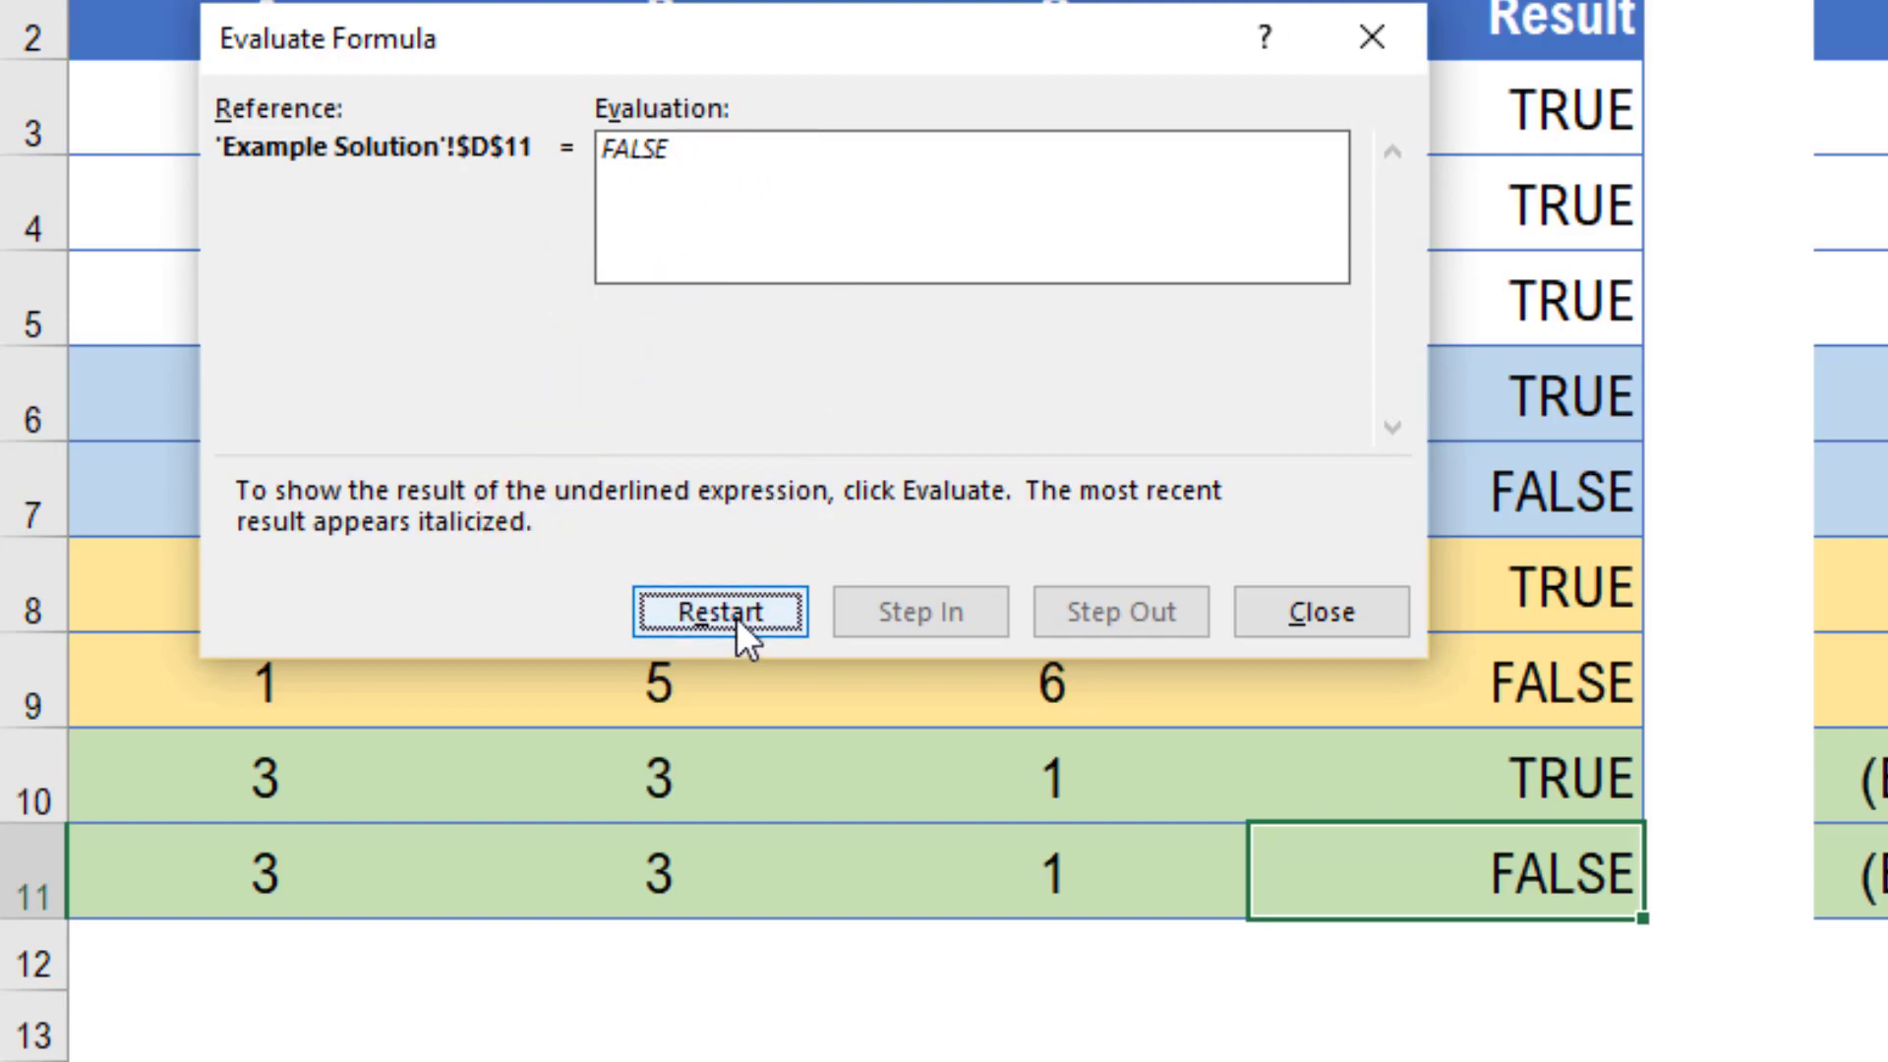
click(1314, 613)
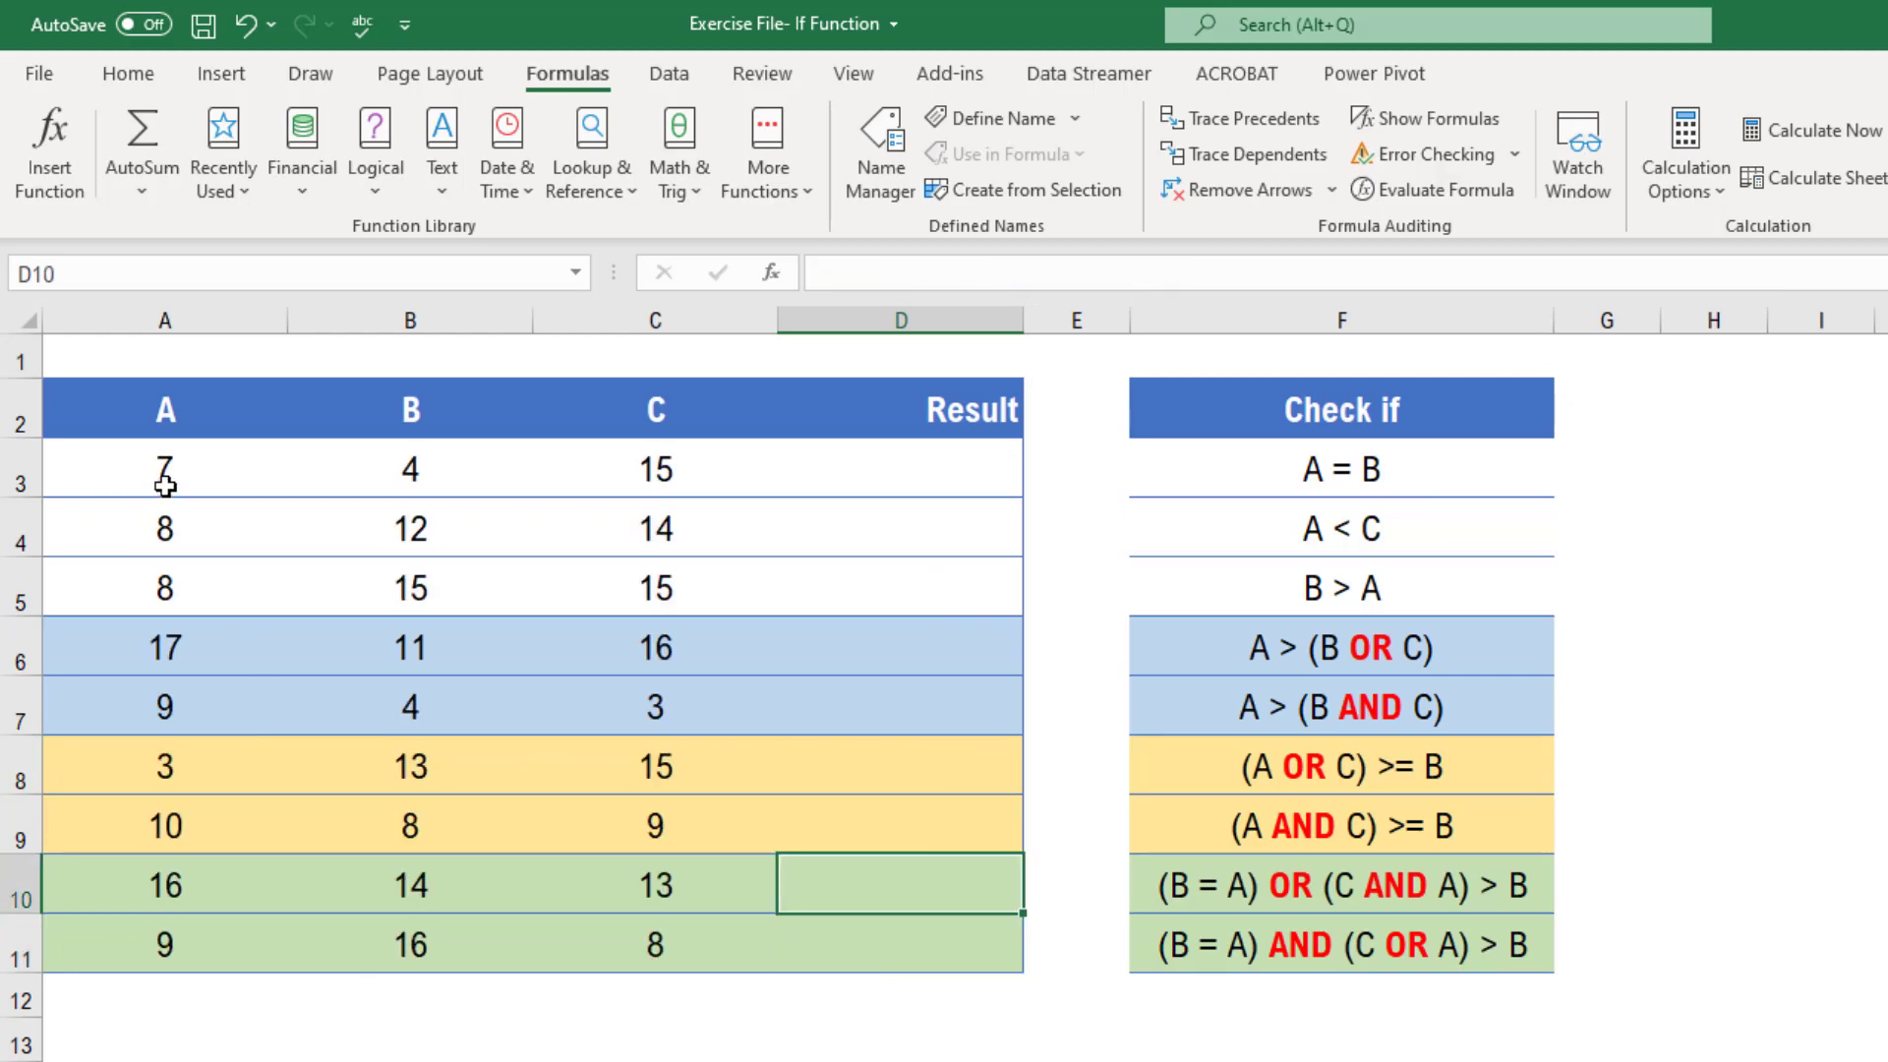
Copy the range A2:D11 as a picture, as shown on screen in Picture format
drag(914, 467, 931, 959)
drag(138, 433, 992, 965)
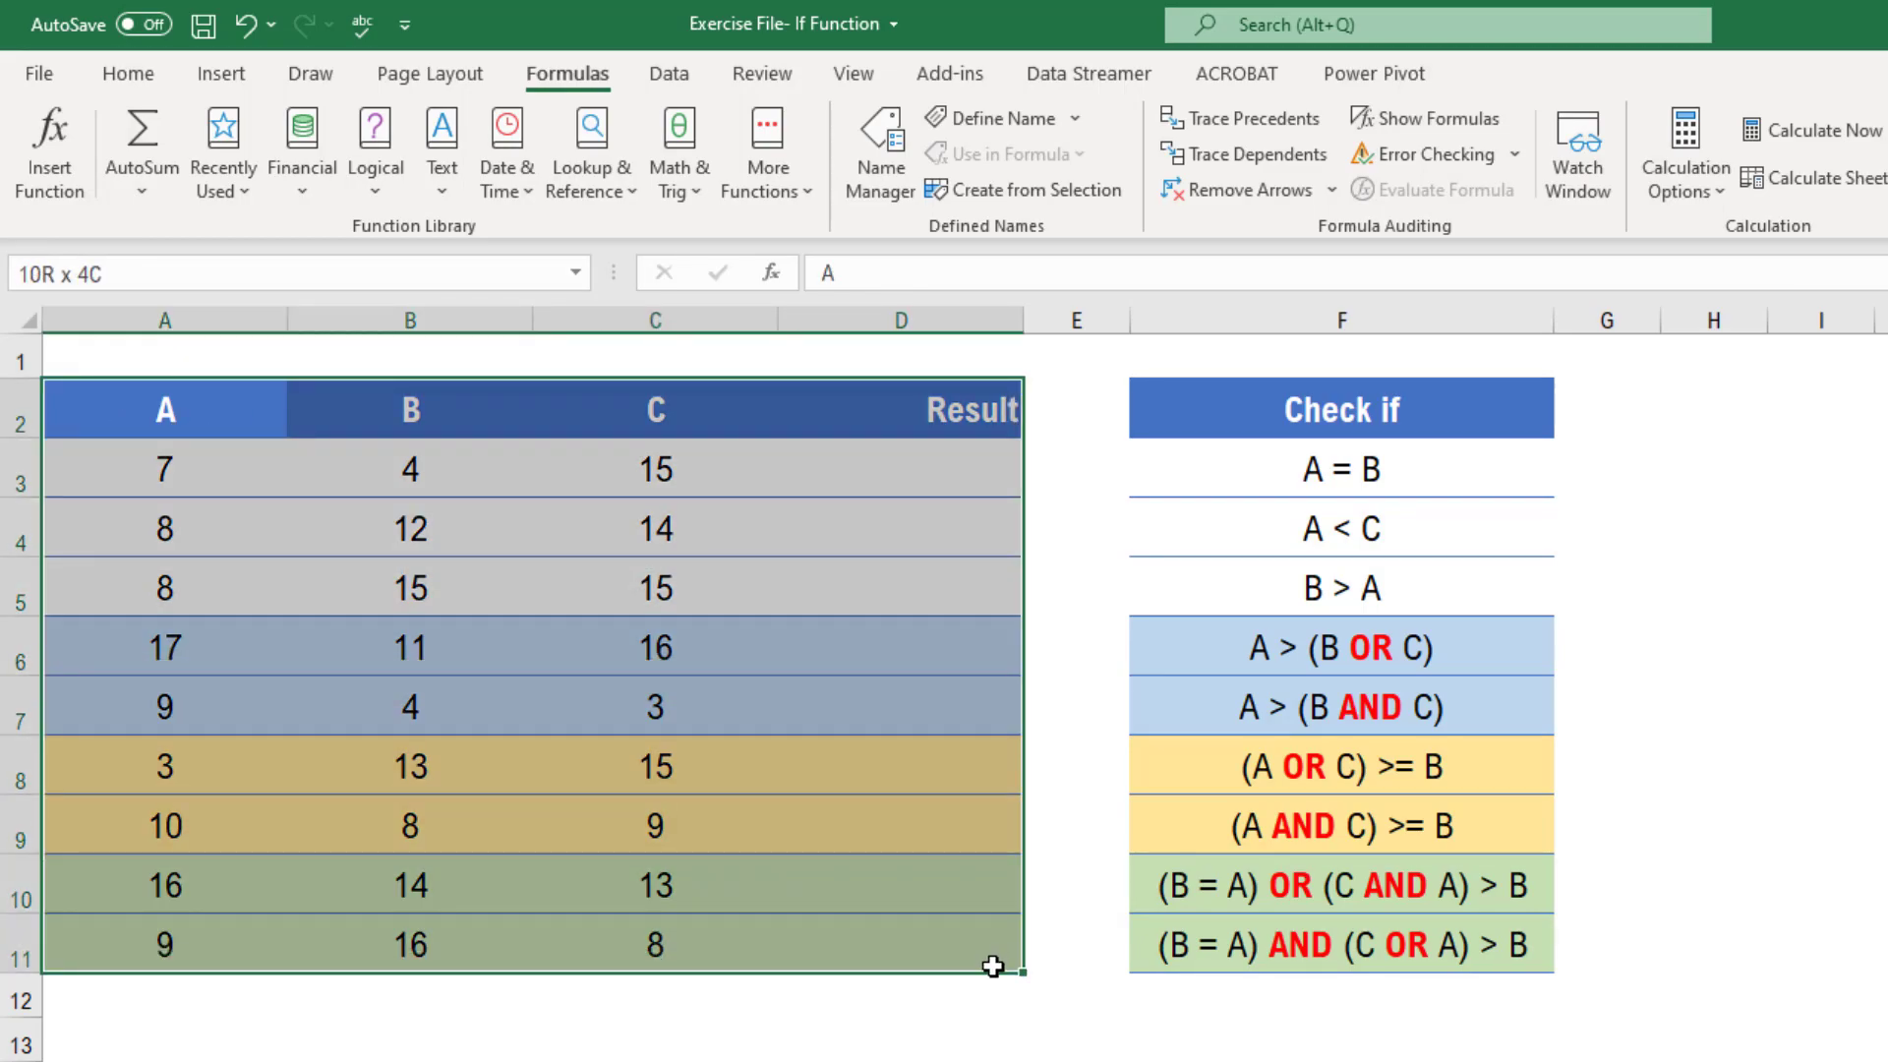
drag(992, 965, 913, 946)
click(128, 74)
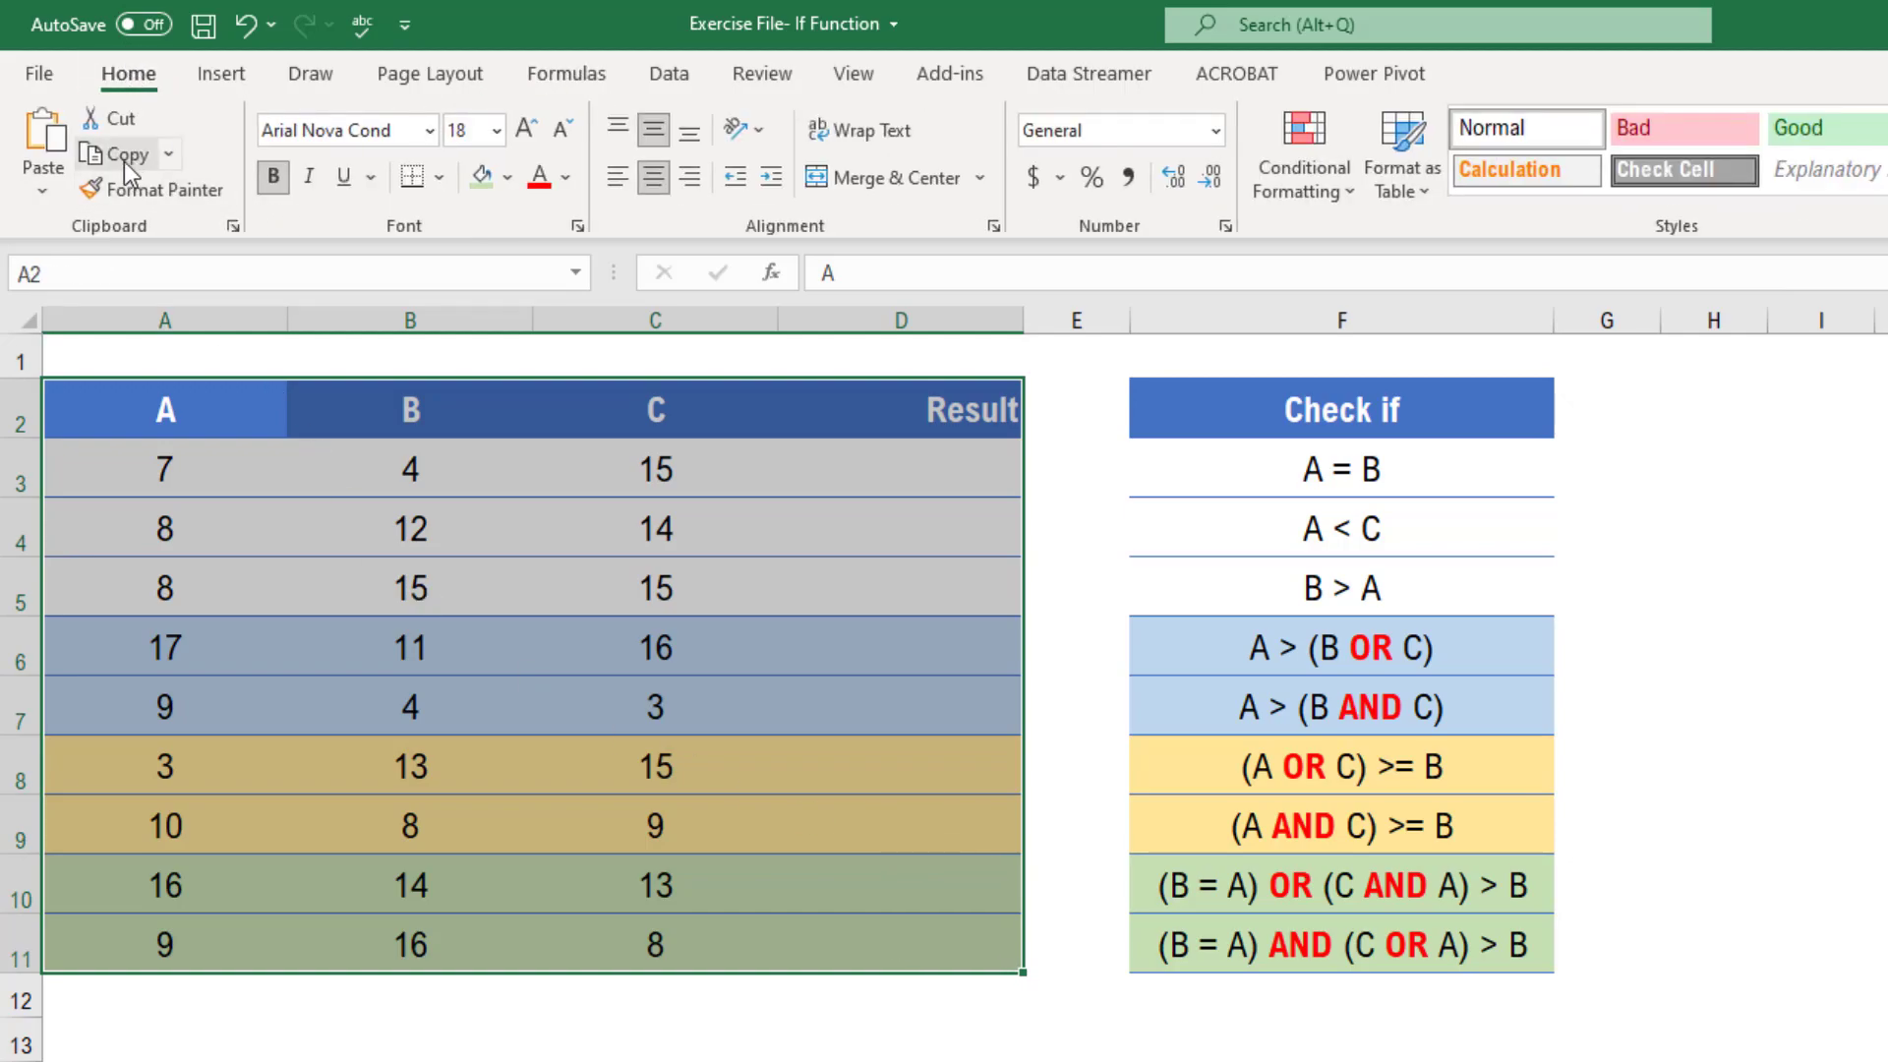
click(173, 161)
click(221, 238)
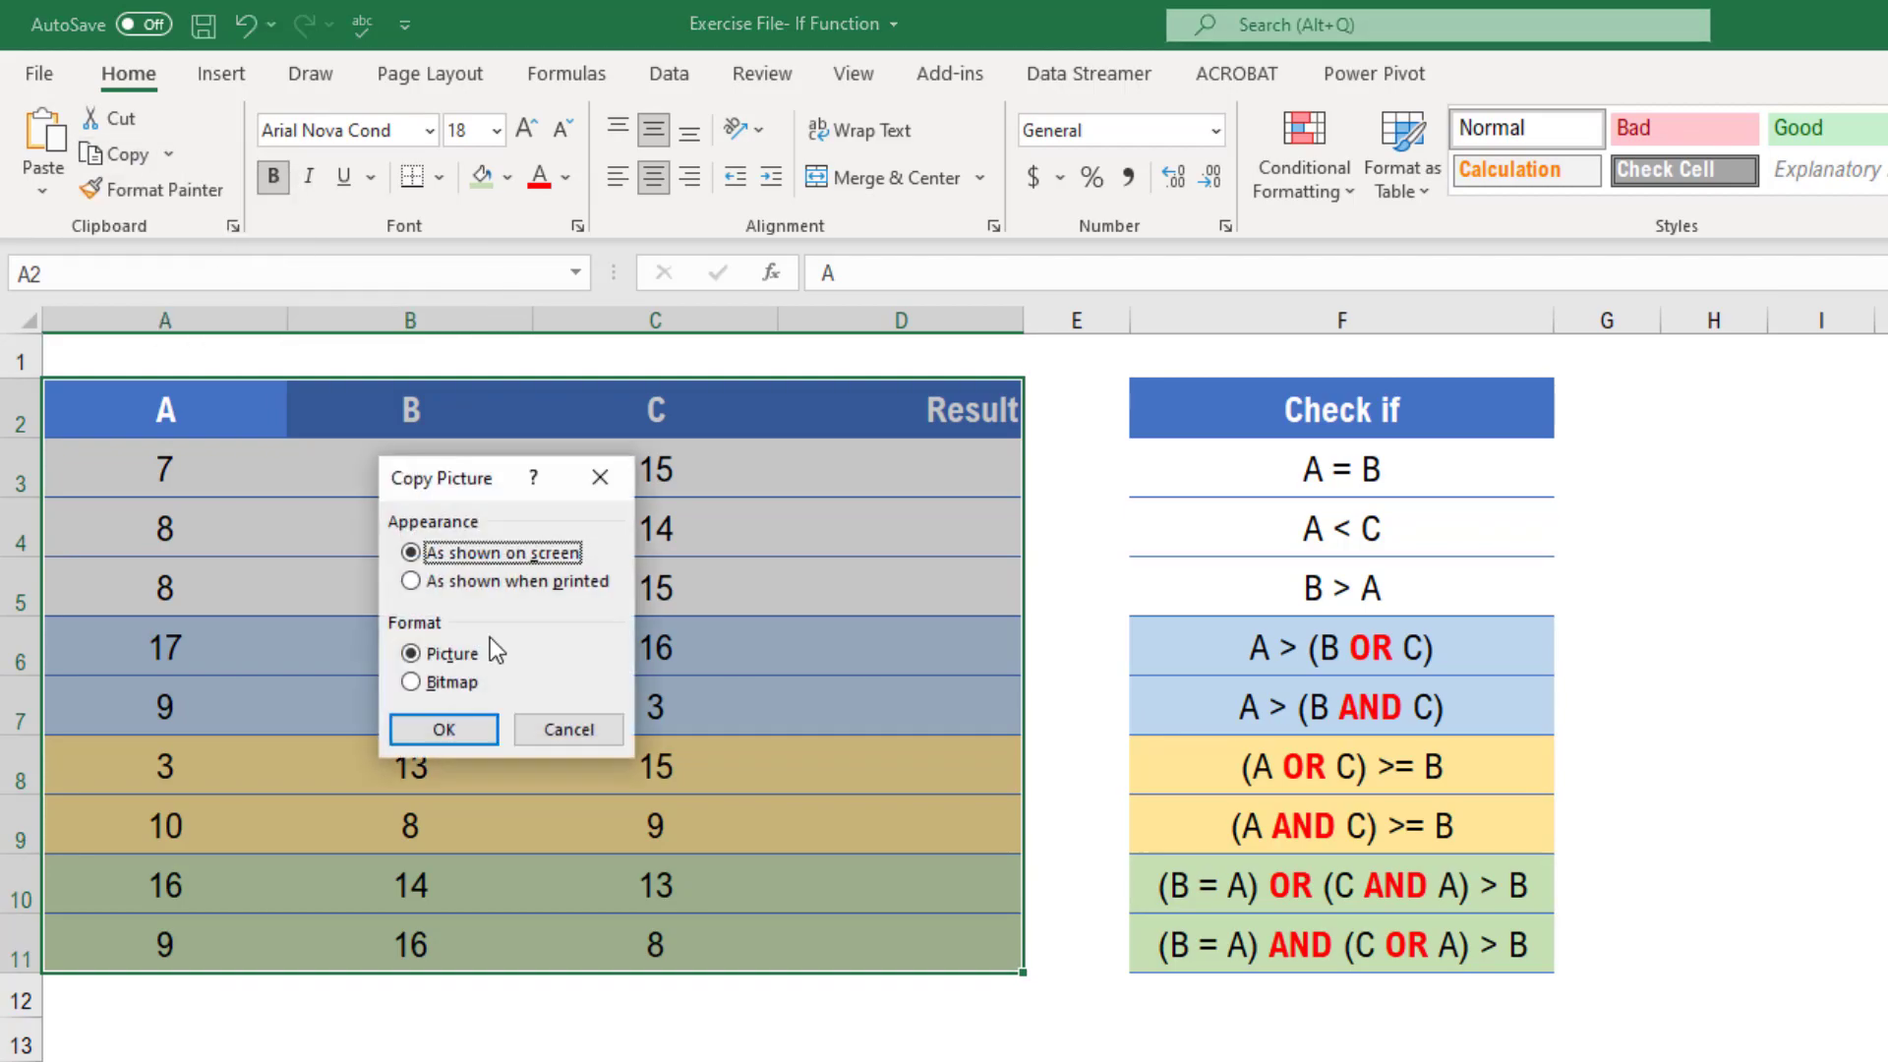
click(479, 727)
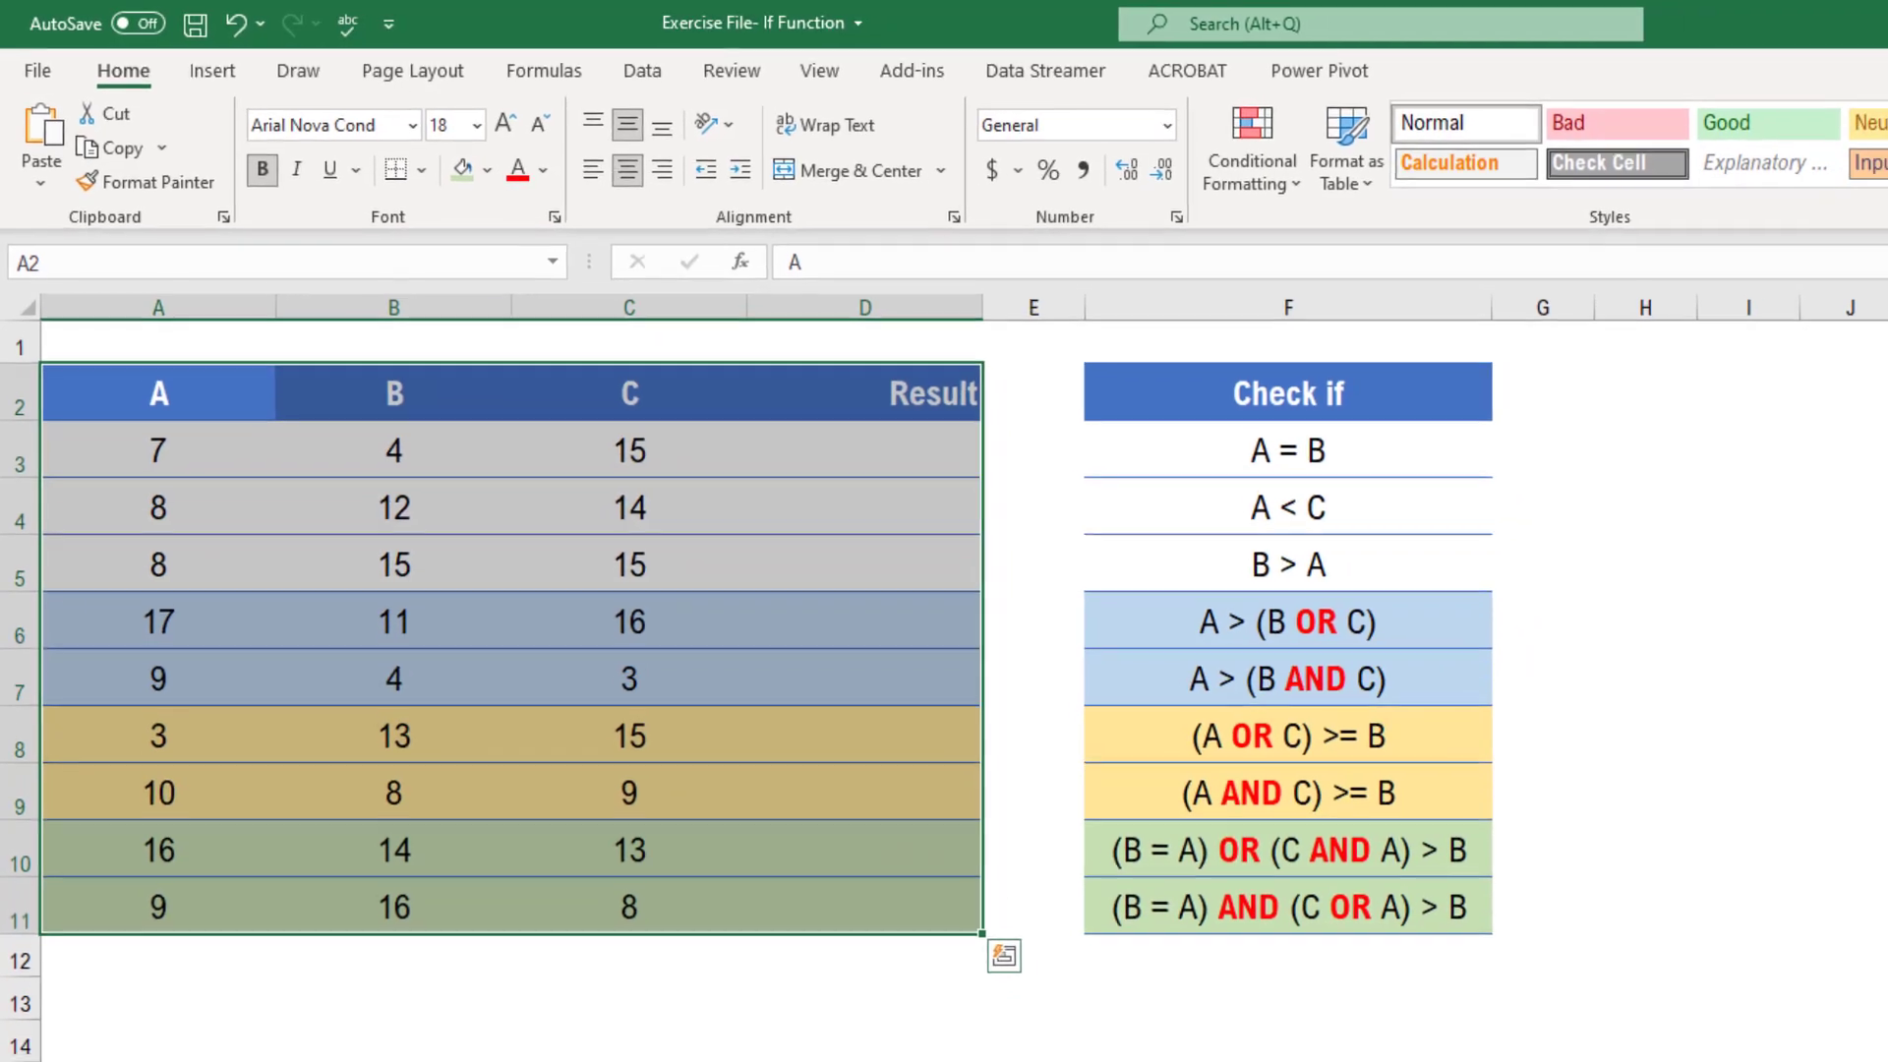
click(1095, 1030)
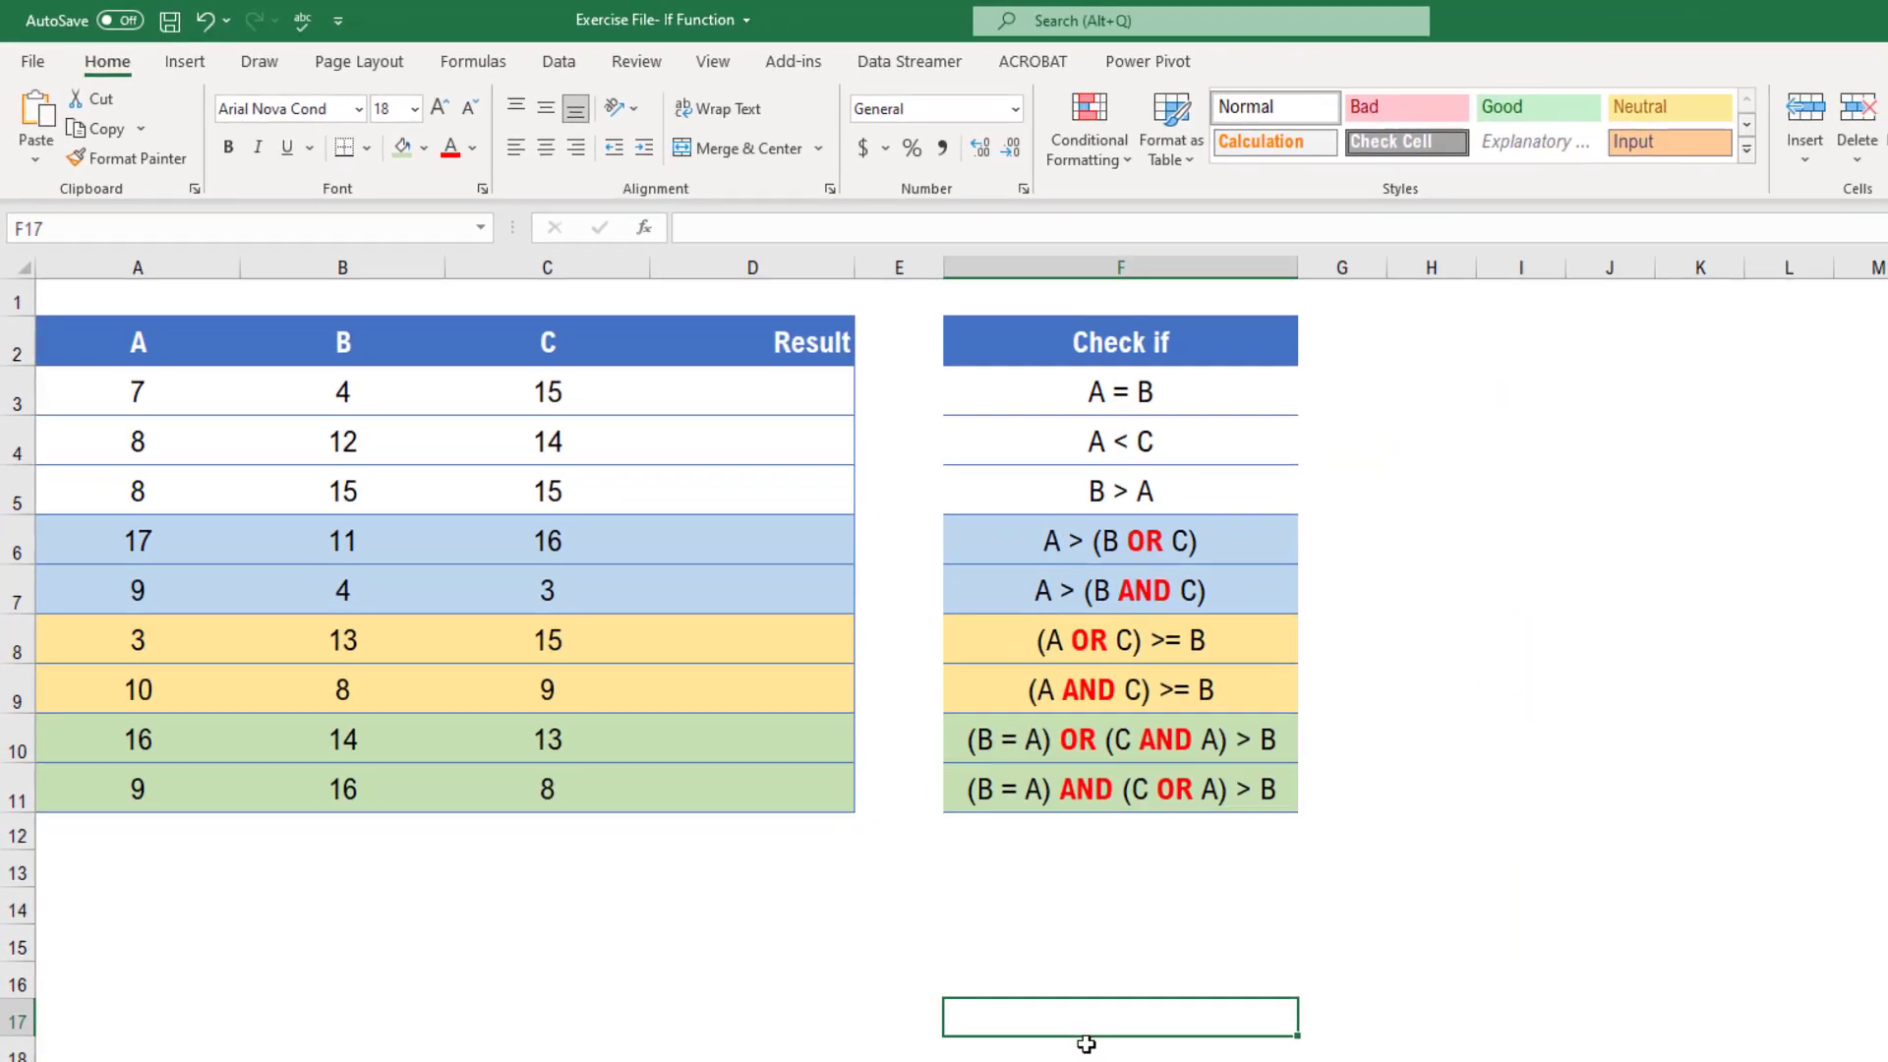